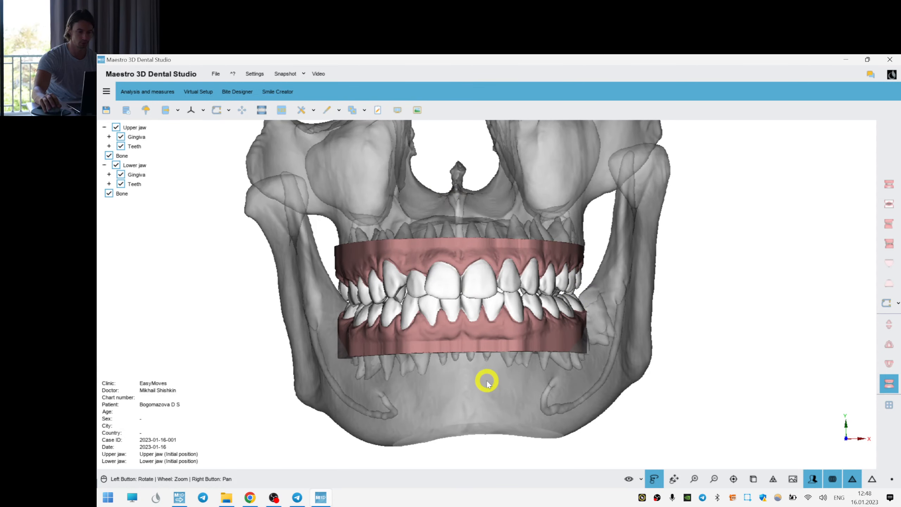
- Inspect the bite from the patient's left side and from the front, up close
{"action": "left_click_drag", "start_coordinate": [537, 309], "coordinate": [384, 290]}
{"action": "scroll", "coordinate": [452, 292], "scroll_direction": "up", "scroll_amount": 6}
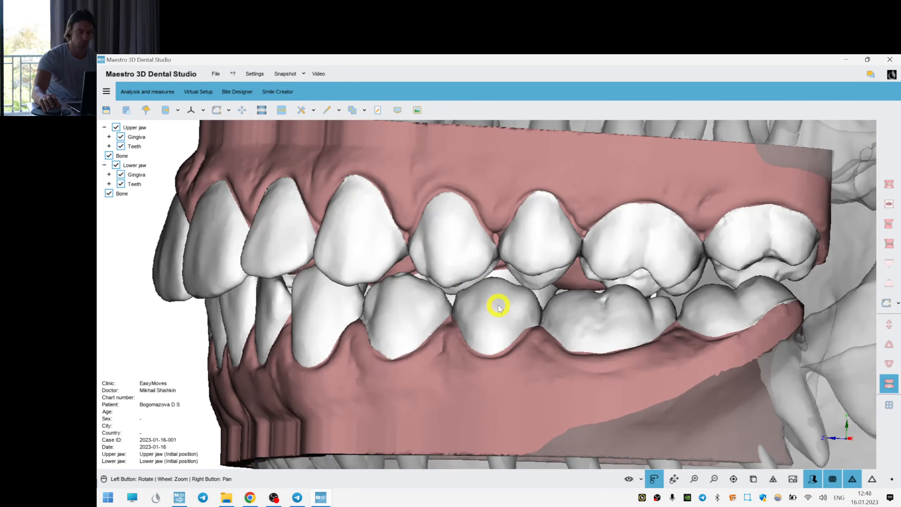
{"action": "left_click_drag", "start_coordinate": [479, 301], "coordinate": [500, 295]}
{"action": "scroll", "coordinate": [420, 296], "scroll_direction": "down", "scroll_amount": 2}
{"action": "left_click_drag", "start_coordinate": [620, 293], "coordinate": [539, 302]}
{"action": "left_click_drag", "start_coordinate": [620, 299], "coordinate": [464, 301]}
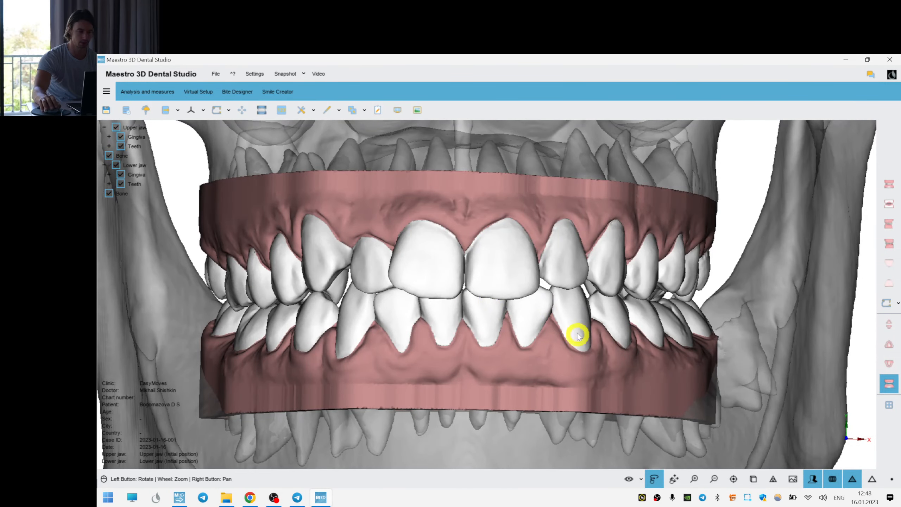
{"action": "left_click_drag", "start_coordinate": [577, 335], "coordinate": [559, 301]}
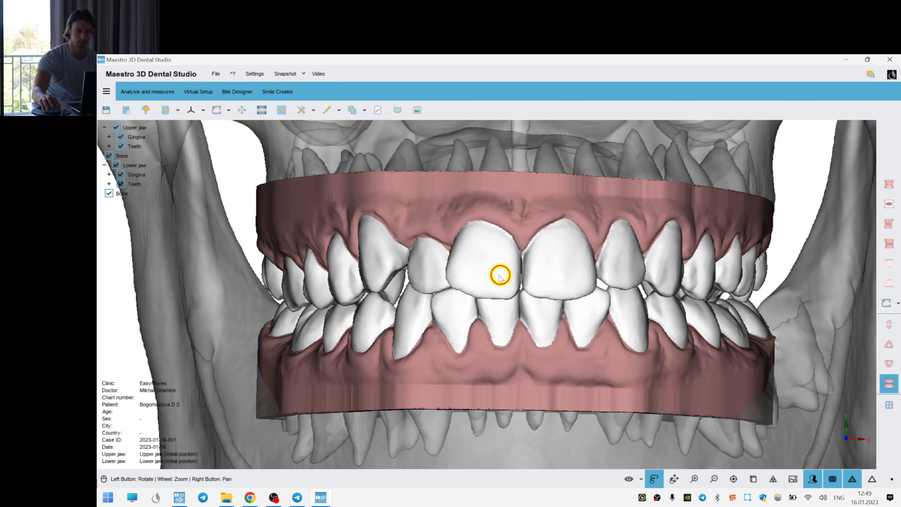
{"action": "left_click_drag", "start_coordinate": [500, 276], "coordinate": [493, 271]}
{"action": "scroll", "coordinate": [496, 277], "scroll_direction": "down", "scroll_amount": 3}
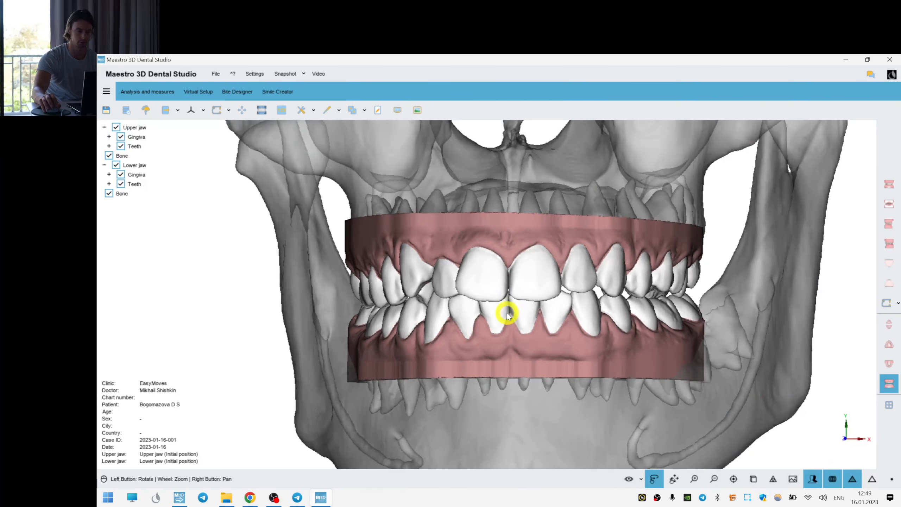
- Examine the bite from the patient's right side and the front teeth from below
{"action": "scroll", "coordinate": [493, 315], "scroll_direction": "down", "scroll_amount": 3}
{"action": "left_click_drag", "start_coordinate": [489, 315], "coordinate": [532, 279]}
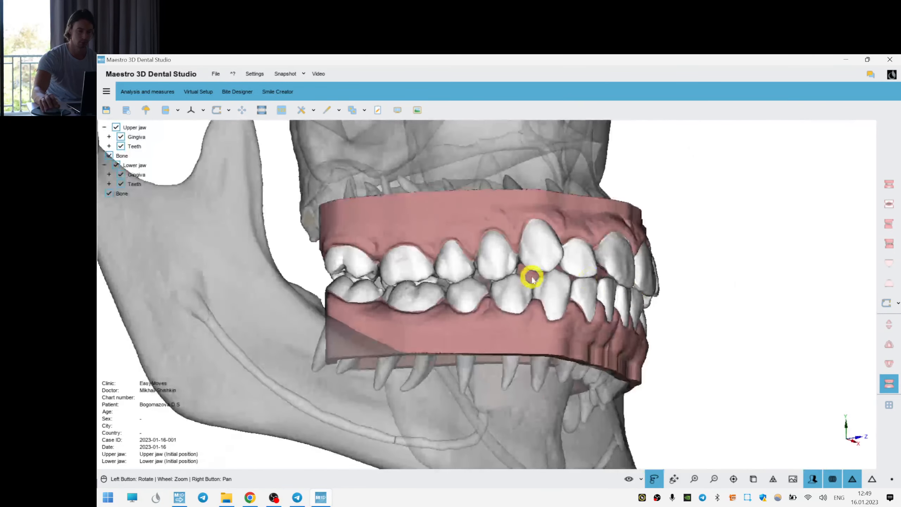
{"action": "left_click_drag", "start_coordinate": [433, 286], "coordinate": [455, 291]}
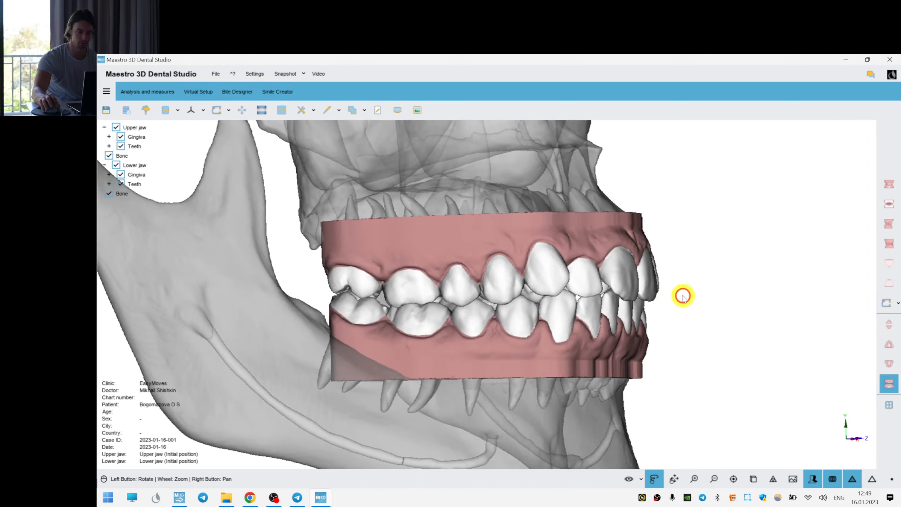
{"action": "left_click_drag", "start_coordinate": [683, 296], "coordinate": [644, 302]}
{"action": "scroll", "coordinate": [640, 301], "scroll_direction": "up", "scroll_amount": 3}
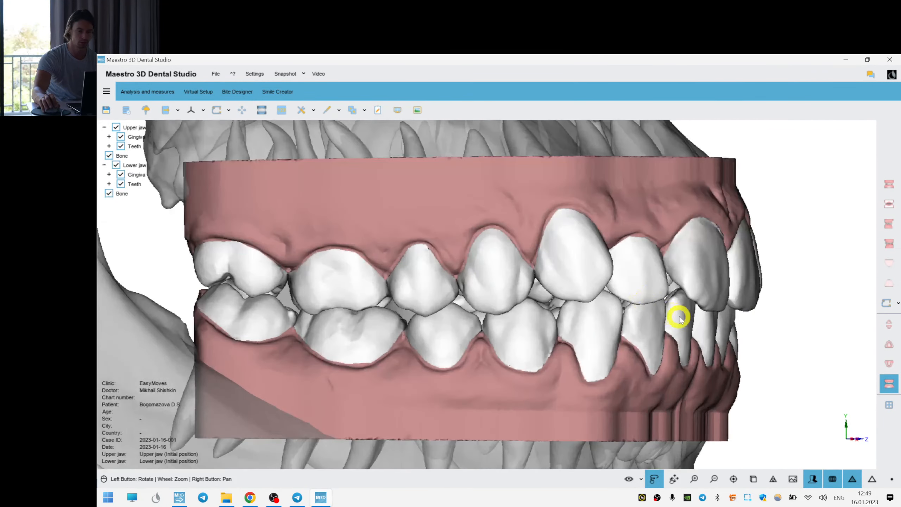
{"action": "left_click_drag", "start_coordinate": [625, 333], "coordinate": [469, 251]}
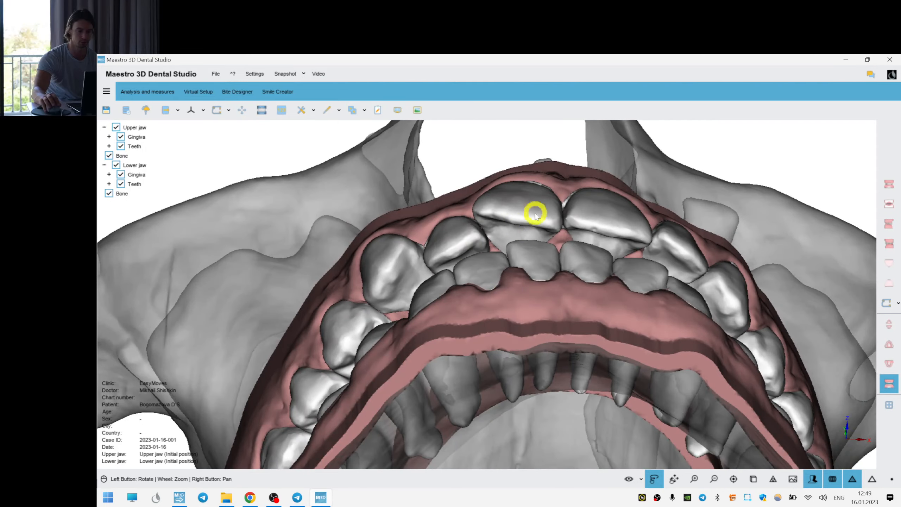
{"action": "left_click_drag", "start_coordinate": [535, 215], "coordinate": [608, 318]}
{"action": "left_click_drag", "start_coordinate": [677, 292], "coordinate": [569, 280]}
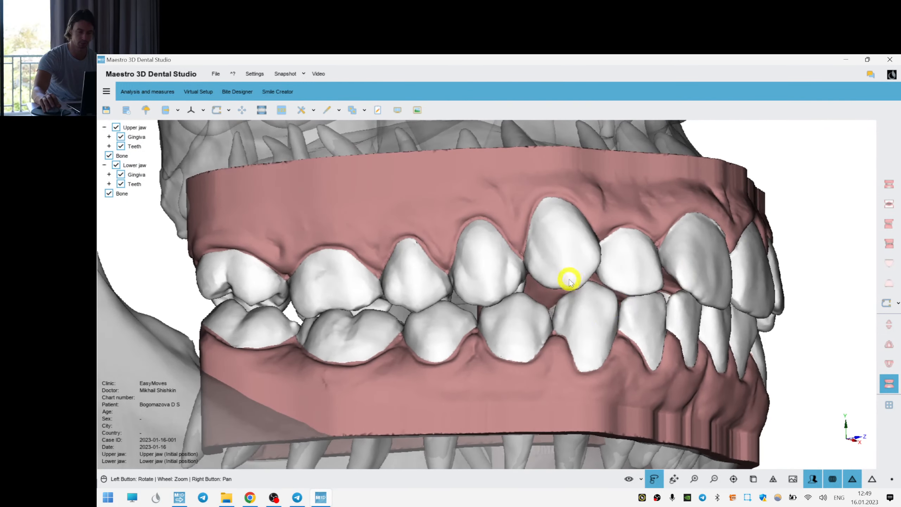
{"action": "scroll", "coordinate": [677, 305], "scroll_direction": "down", "scroll_amount": 3}
{"action": "left_click_drag", "start_coordinate": [674, 306], "coordinate": [644, 340]}
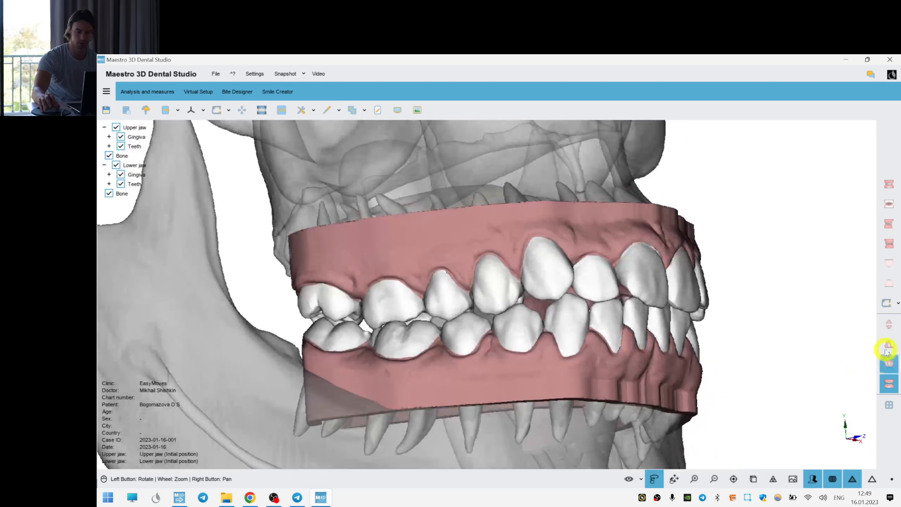
- Isolate the upper jaw and open its local tooth axes for editing in Virtual Setup
{"action": "left_click", "coordinate": [889, 344]}
{"action": "left_click", "coordinate": [198, 91]}
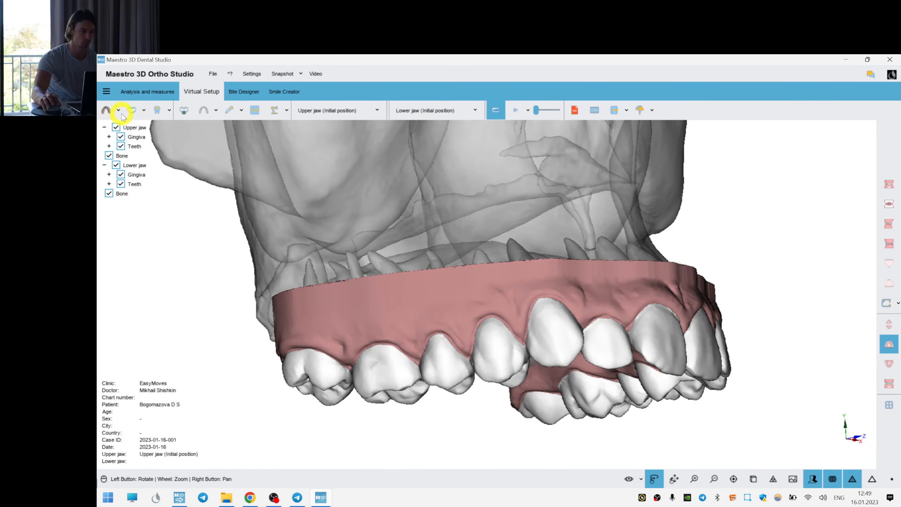
{"action": "left_click", "coordinate": [121, 112]}
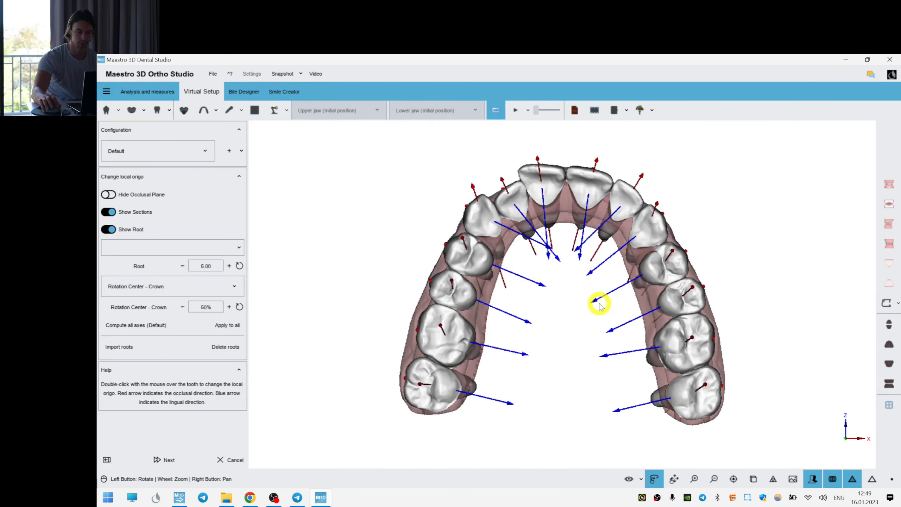
- Rotate the local axes of tooth 14 in the occlusal view to about 7.6° tip and 13.3° torque
{"action": "left_click_drag", "start_coordinate": [658, 223], "coordinate": [497, 237]}
{"action": "scroll", "coordinate": [496, 237], "scroll_direction": "up", "scroll_amount": 2}
{"action": "right_click_drag", "start_coordinate": [743, 257], "coordinate": [747, 294]}
{"action": "left_click_drag", "start_coordinate": [747, 295], "coordinate": [738, 311]}
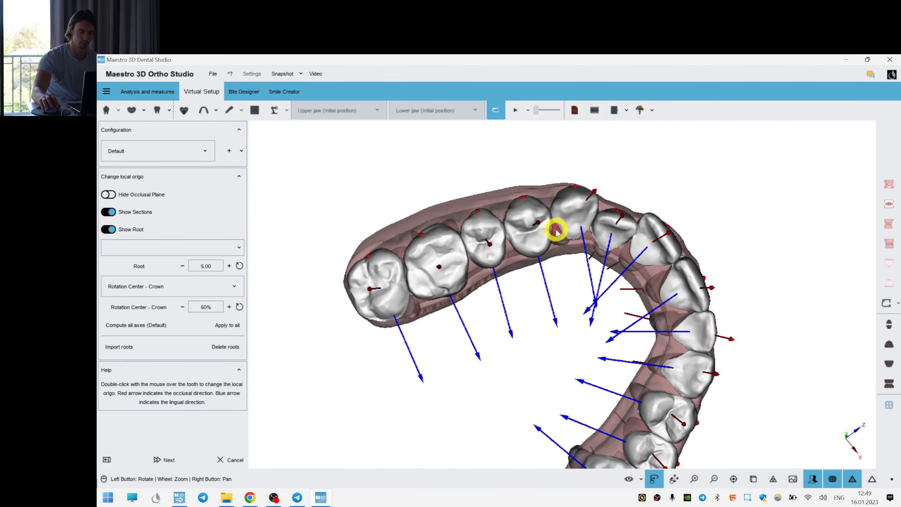
{"action": "double_click", "coordinate": [367, 294]}
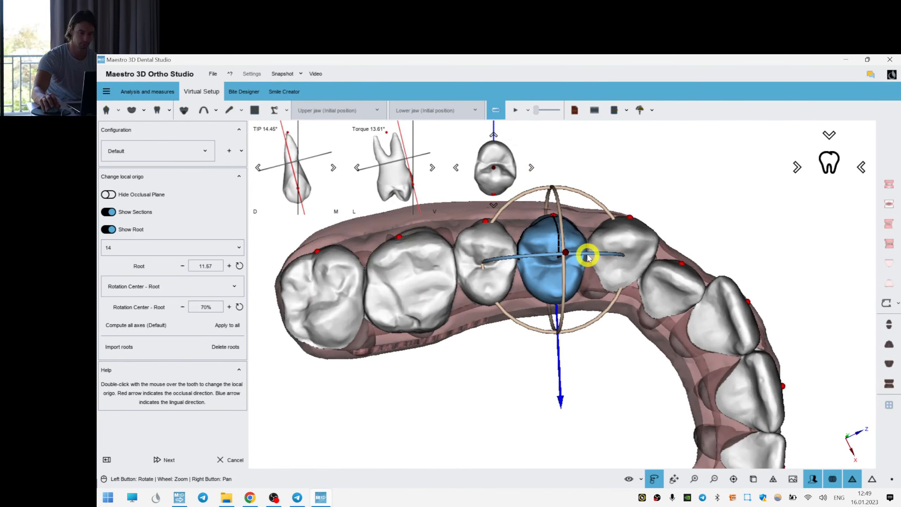
{"action": "mouse_move", "coordinate": [611, 308]}
{"action": "left_mouse_down"}
{"action": "mouse_move", "coordinate": [614, 300]}
{"action": "mouse_move", "coordinate": [663, 347]}
{"action": "mouse_move", "coordinate": [602, 306]}
{"action": "left_mouse_up"}
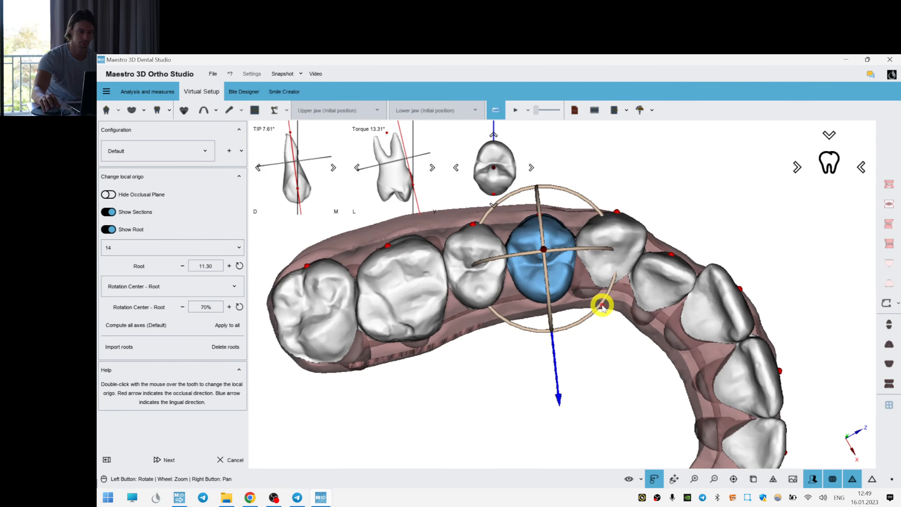
- Rotate the local axes of tooth 15 to about 9.4° tip and 4.9° torque, and those of tooth 17 to about -1.5° and 14.8°
{"action": "double_click", "coordinate": [466, 247]}
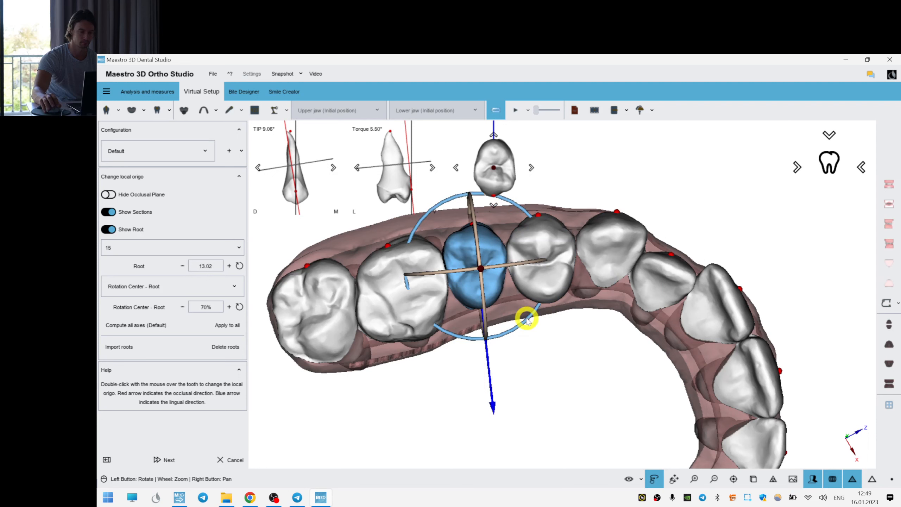
{"action": "left_click_drag", "start_coordinate": [528, 321], "coordinate": [506, 267]}
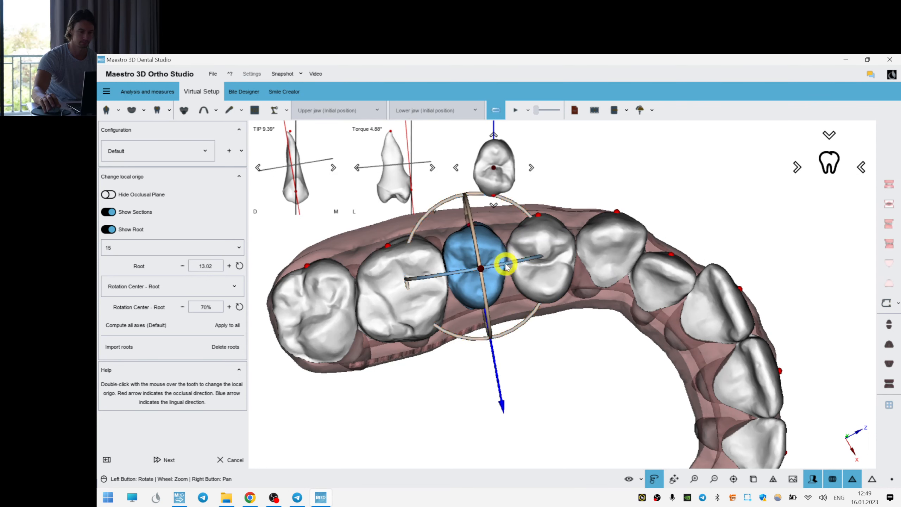
{"action": "double_click", "coordinate": [373, 295]}
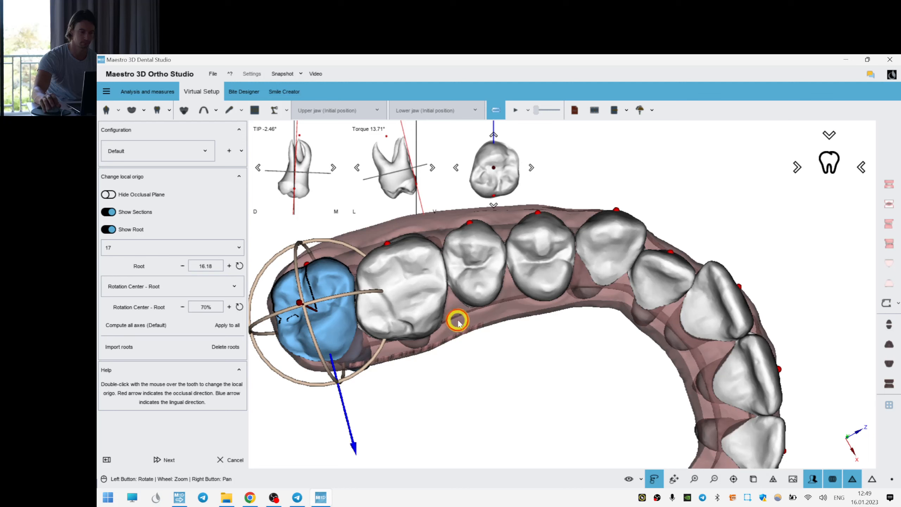
{"action": "left_click_drag", "start_coordinate": [458, 321], "coordinate": [480, 326]}
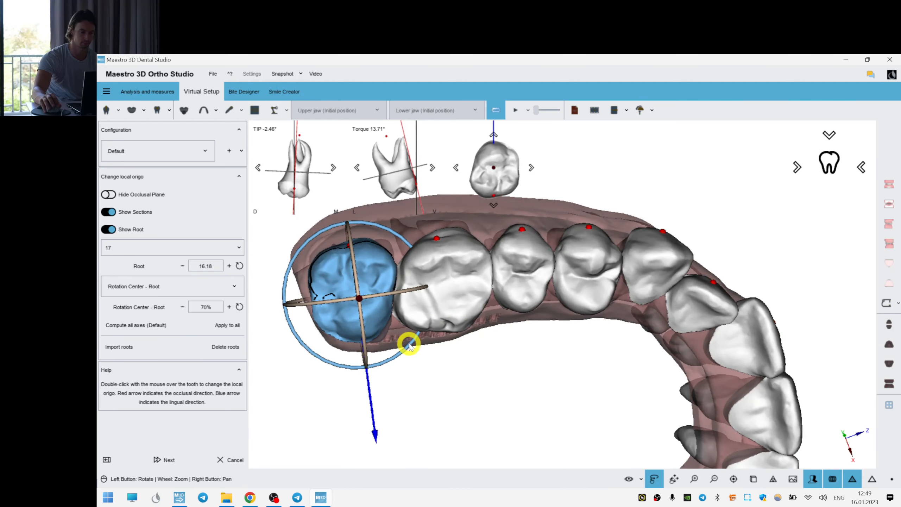
{"action": "left_click_drag", "start_coordinate": [409, 344], "coordinate": [365, 330]}
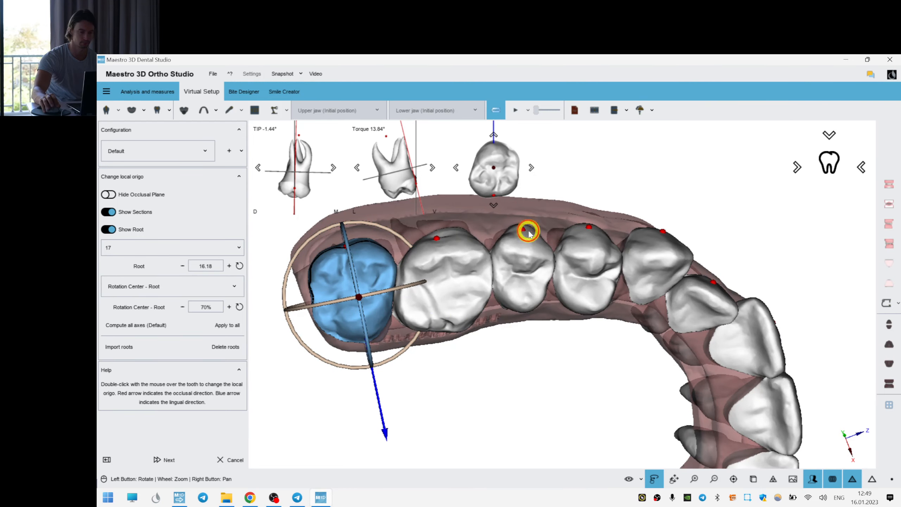
{"action": "left_click_drag", "start_coordinate": [528, 232], "coordinate": [465, 261]}
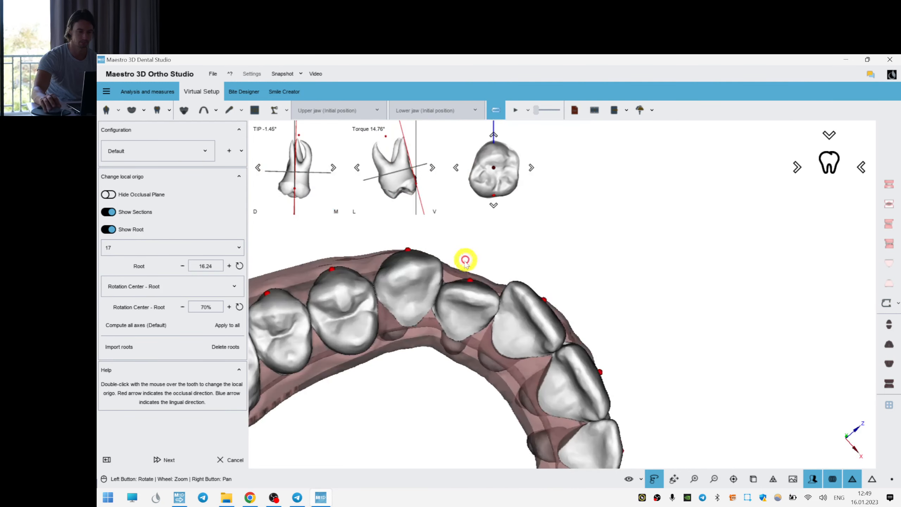
- Select tooth 13 and check its local axes from the occlusal and buccal sides
{"action": "double_click", "coordinate": [409, 284]}
{"action": "left_click_drag", "start_coordinate": [576, 282], "coordinate": [554, 282]}
{"action": "right_click_drag", "start_coordinate": [432, 430], "coordinate": [548, 231]}
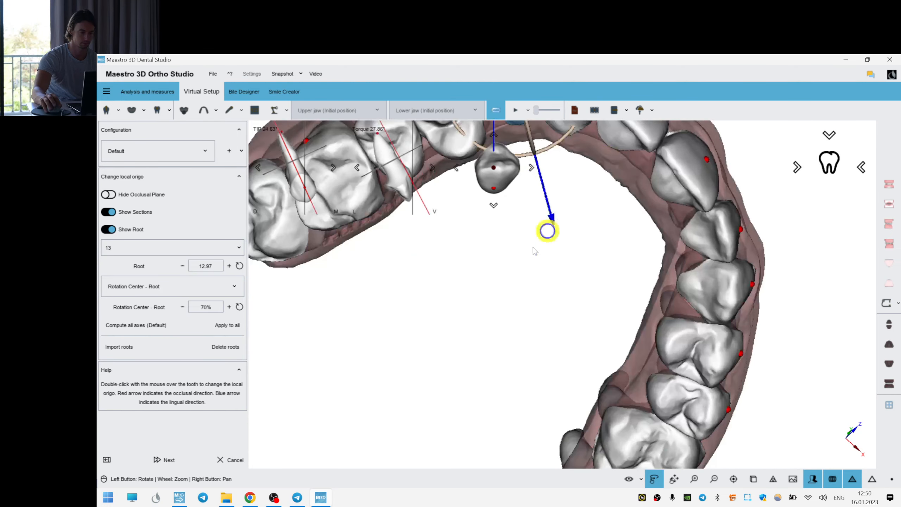
{"action": "left_click_drag", "start_coordinate": [548, 231], "coordinate": [542, 194]}
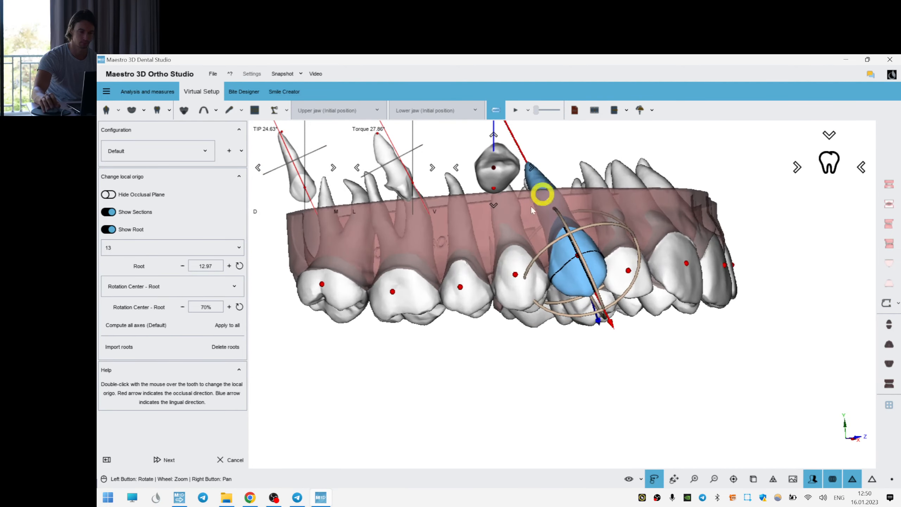
- Refine the long axes of teeth 14 and 15 in the side view, giving tooth 14 about 8° tip
{"action": "double_click", "coordinate": [499, 272]}
{"action": "left_click_drag", "start_coordinate": [619, 257], "coordinate": [583, 339]}
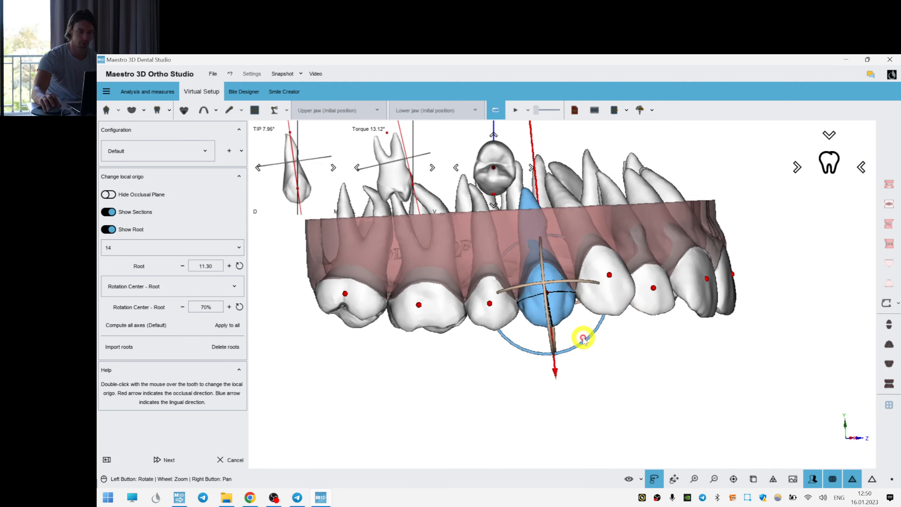
{"action": "double_click", "coordinate": [498, 312]}
{"action": "left_click_drag", "start_coordinate": [532, 349], "coordinate": [461, 342]}
- Adjust the local axes of the upper right molars 16 and 17 from the buccal side
{"action": "double_click", "coordinate": [402, 298]}
{"action": "double_click", "coordinate": [441, 299]}
{"action": "left_click_drag", "start_coordinate": [442, 300], "coordinate": [454, 306]}
{"action": "double_click", "coordinate": [375, 306]}
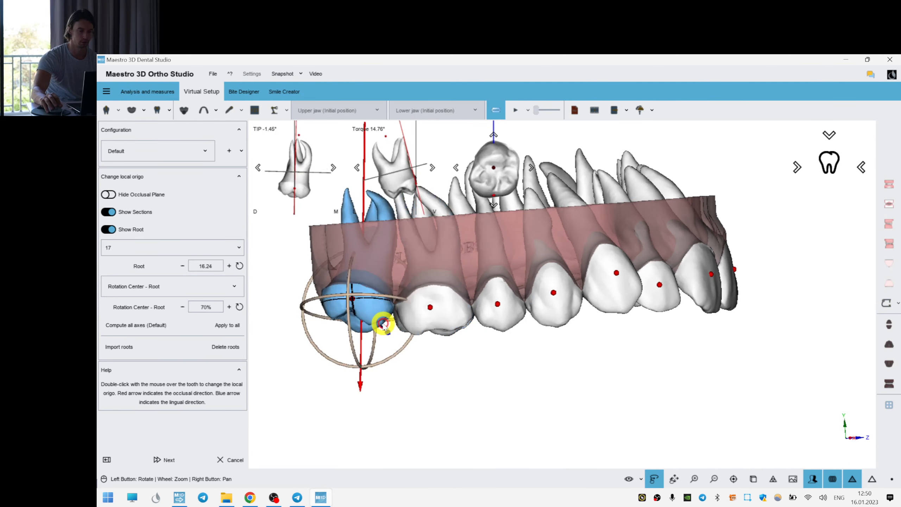
{"action": "left_click_drag", "start_coordinate": [399, 350], "coordinate": [419, 343]}
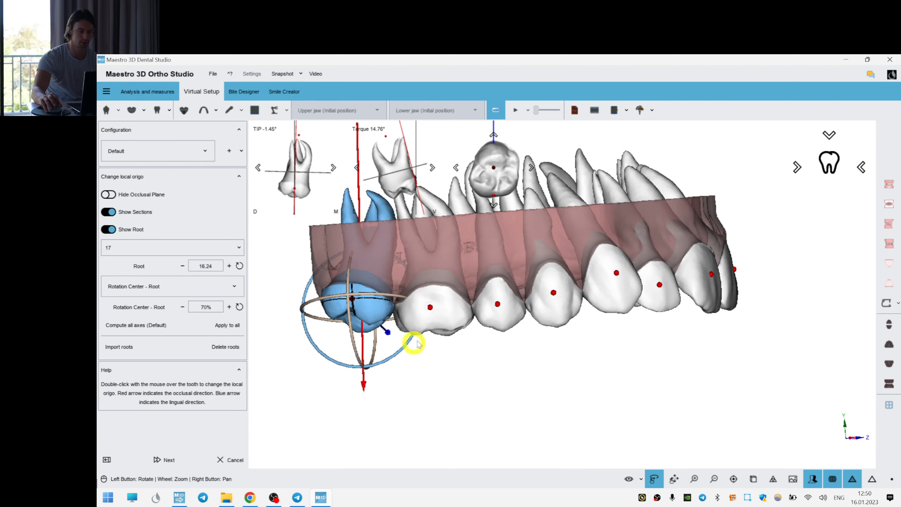
- Examine the long axis and root inclination of tooth 13 from several side views
{"action": "double_click", "coordinate": [617, 296]}
{"action": "right_click_drag", "start_coordinate": [532, 251], "coordinate": [455, 271]}
{"action": "left_click_drag", "start_coordinate": [639, 277], "coordinate": [626, 275]}
{"action": "right_click_drag", "start_coordinate": [629, 284], "coordinate": [630, 312]}
{"action": "left_click_drag", "start_coordinate": [642, 293], "coordinate": [634, 301]}
{"action": "left_click_drag", "start_coordinate": [649, 270], "coordinate": [694, 277]}
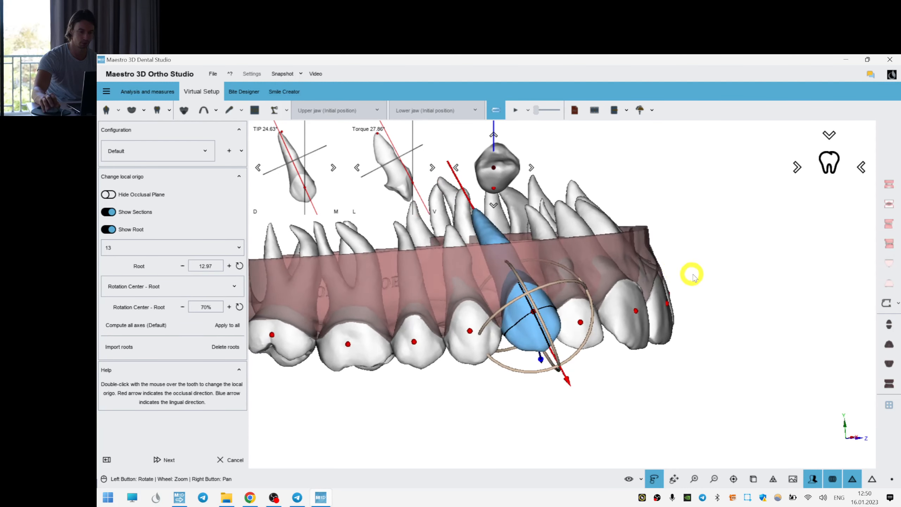
{"action": "scroll", "coordinate": [514, 243], "scroll_direction": "up", "scroll_amount": 3}
{"action": "right_click_drag", "start_coordinate": [514, 244], "coordinate": [593, 267]}
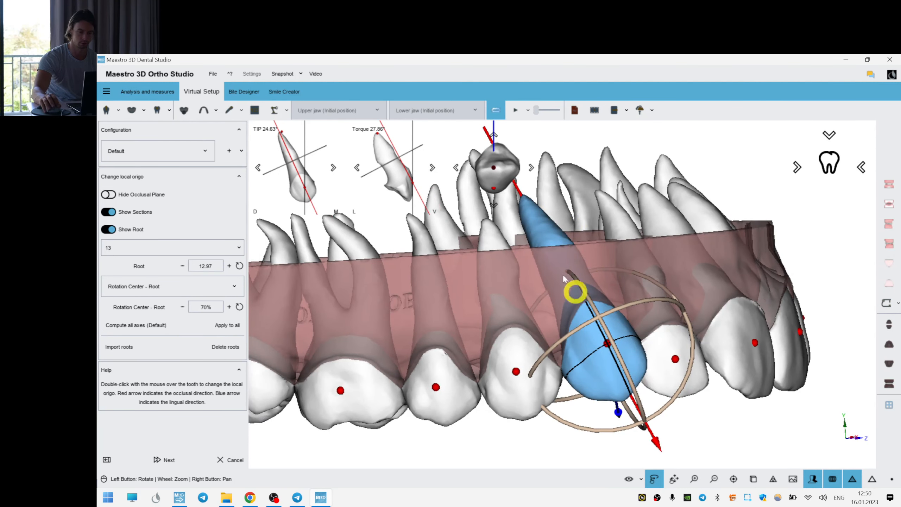
{"action": "left_click_drag", "start_coordinate": [620, 311], "coordinate": [621, 311]}
{"action": "scroll", "coordinate": [575, 280], "scroll_direction": "down", "scroll_amount": 3}
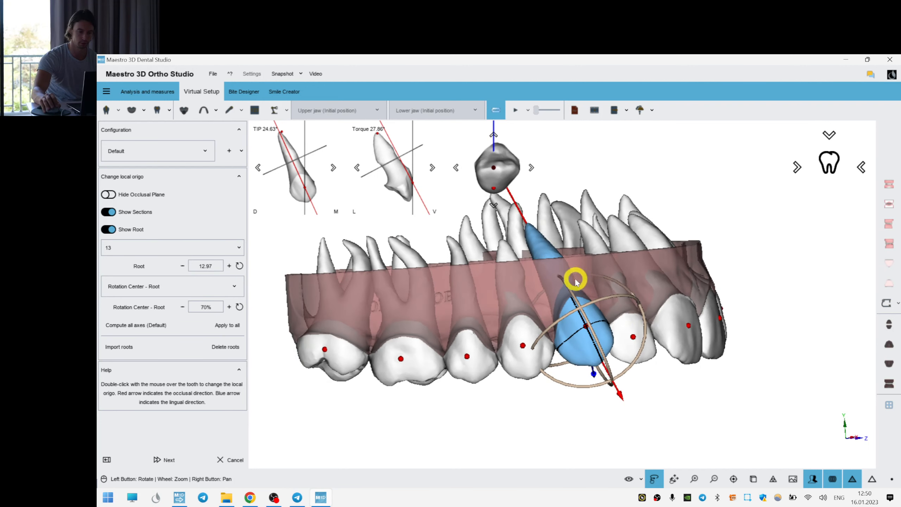
{"action": "left_click_drag", "start_coordinate": [690, 279], "coordinate": [668, 283]}
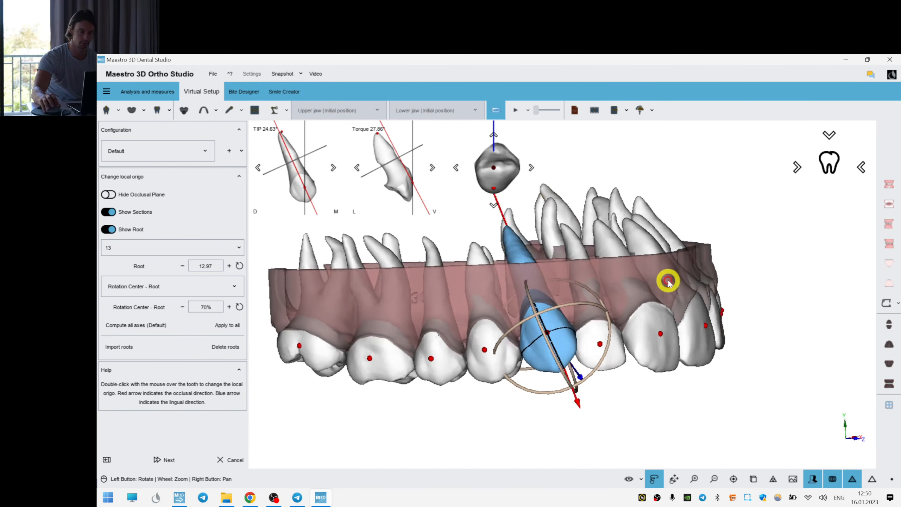
- Align the long axis of tooth 25 with its root, at about 0.2° tip and 16° torque
{"action": "left_click_drag", "start_coordinate": [513, 306], "coordinate": [647, 264]}
{"action": "double_click", "coordinate": [645, 330]}
{"action": "mouse_move", "coordinate": [589, 378]}
{"action": "left_mouse_down"}
{"action": "mouse_move", "coordinate": [597, 370]}
{"action": "mouse_move", "coordinate": [575, 322]}
{"action": "mouse_move", "coordinate": [584, 313]}
{"action": "mouse_move", "coordinate": [565, 331]}
{"action": "left_mouse_up"}
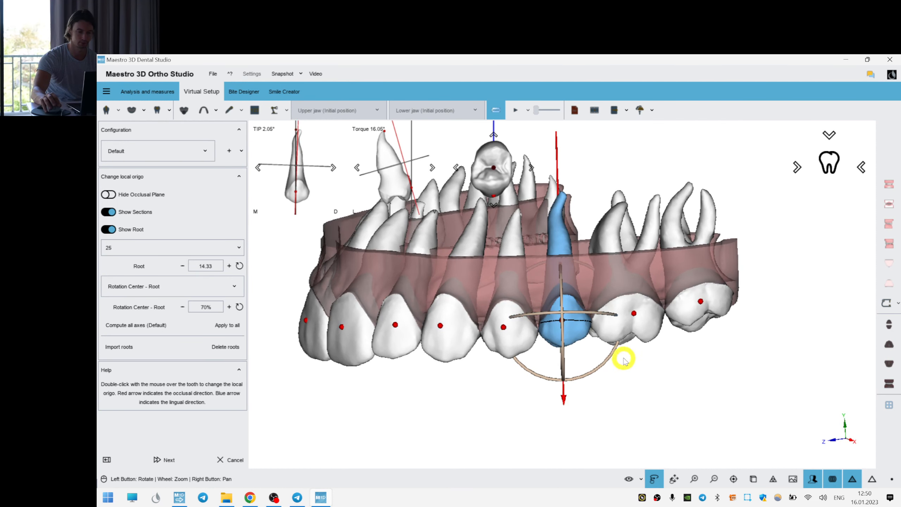
{"action": "left_click_drag", "start_coordinate": [739, 341], "coordinate": [733, 347]}
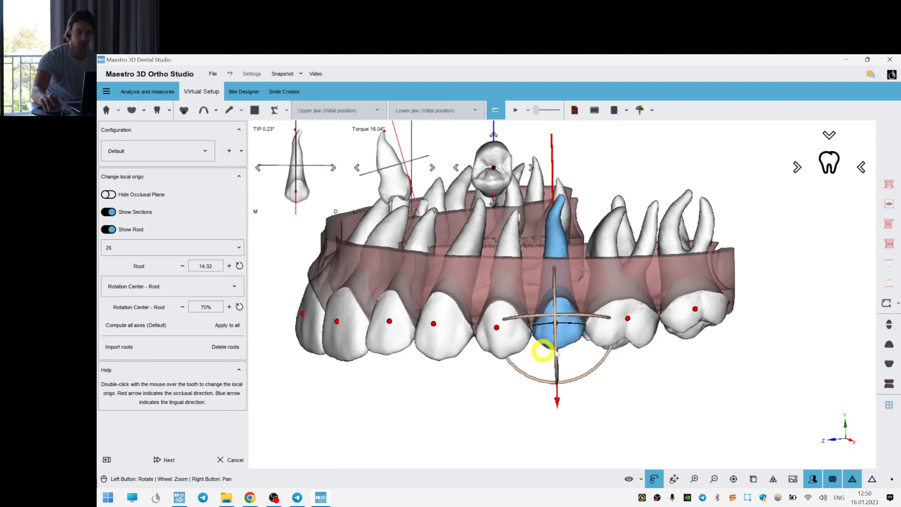
- Rotate the local axes of tooth 26 to about 3.4° tip and 10.2° torque
{"action": "double_click", "coordinate": [625, 330]}
{"action": "left_click_drag", "start_coordinate": [687, 368], "coordinate": [628, 329]}
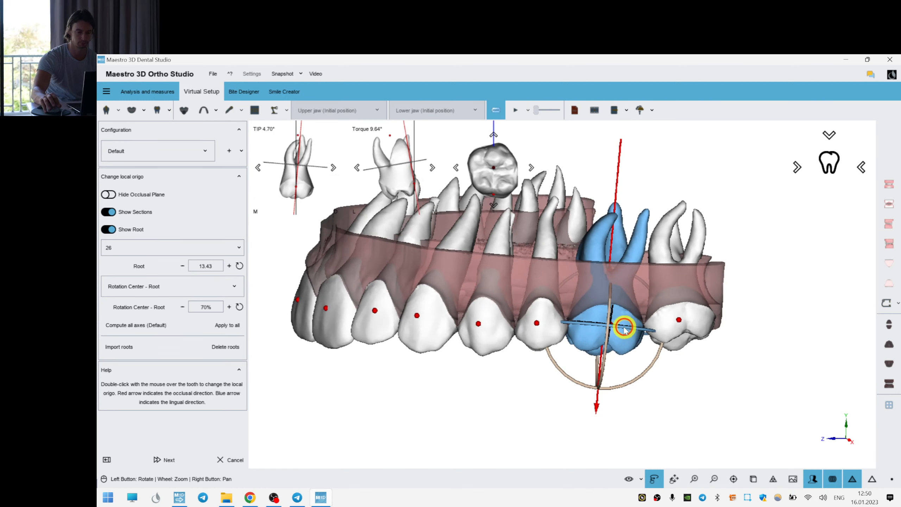
{"action": "left_click_drag", "start_coordinate": [637, 368], "coordinate": [650, 369]}
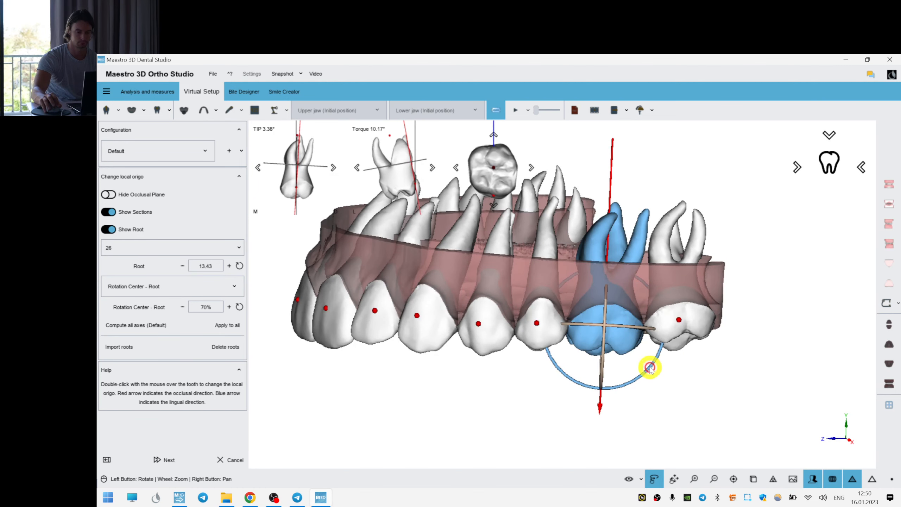
- Adjust the local axes of teeth 27 and 24, aligning tooth 24 with its root at about -0.1° tip and 15.3° torque
{"action": "double_click", "coordinate": [671, 331]}
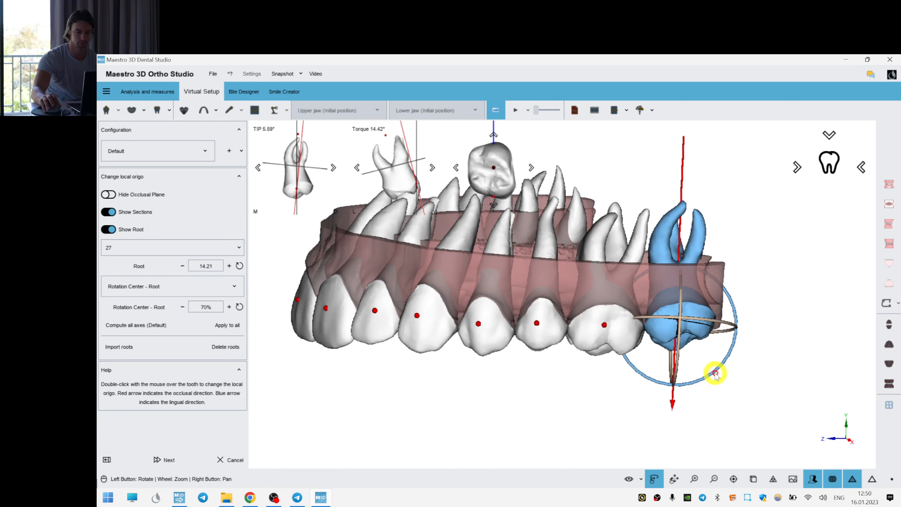
{"action": "double_click", "coordinate": [516, 323]}
{"action": "left_click_drag", "start_coordinate": [513, 328], "coordinate": [681, 313]}
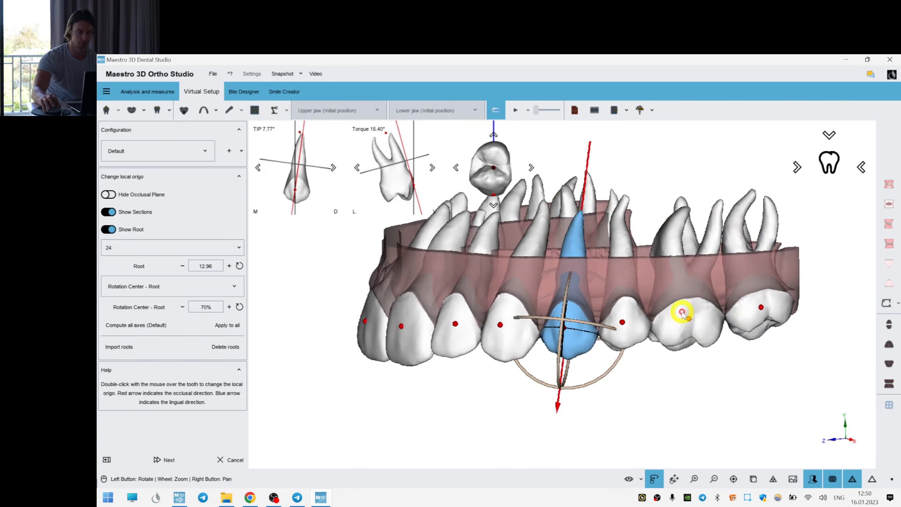
{"action": "left_click_drag", "start_coordinate": [598, 382], "coordinate": [606, 377]}
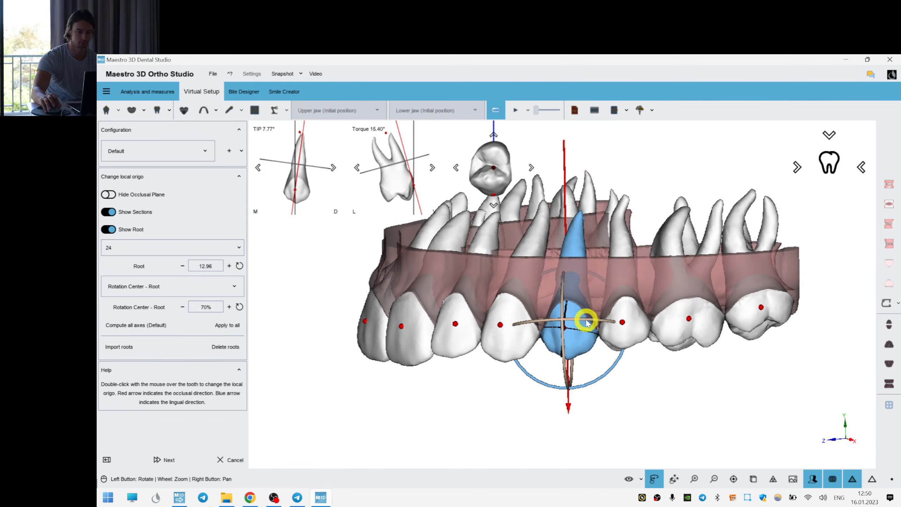
{"action": "left_click_drag", "start_coordinate": [586, 321], "coordinate": [591, 323]}
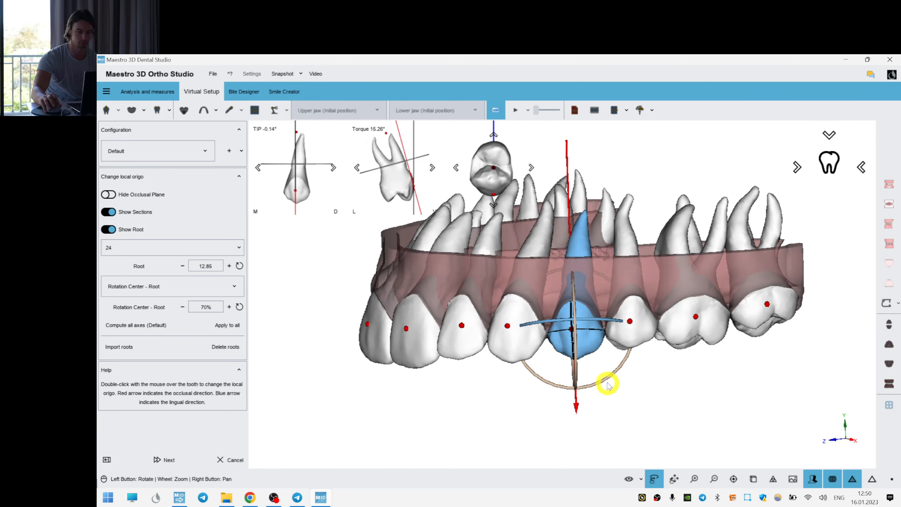
{"action": "left_click_drag", "start_coordinate": [607, 385], "coordinate": [604, 380]}
- Align the local axes of upper left canine 23 and lateral incisor 22 with their roots
{"action": "double_click", "coordinate": [494, 339]}
{"action": "left_click_drag", "start_coordinate": [573, 316], "coordinate": [593, 287]}
{"action": "double_click", "coordinate": [496, 339]}
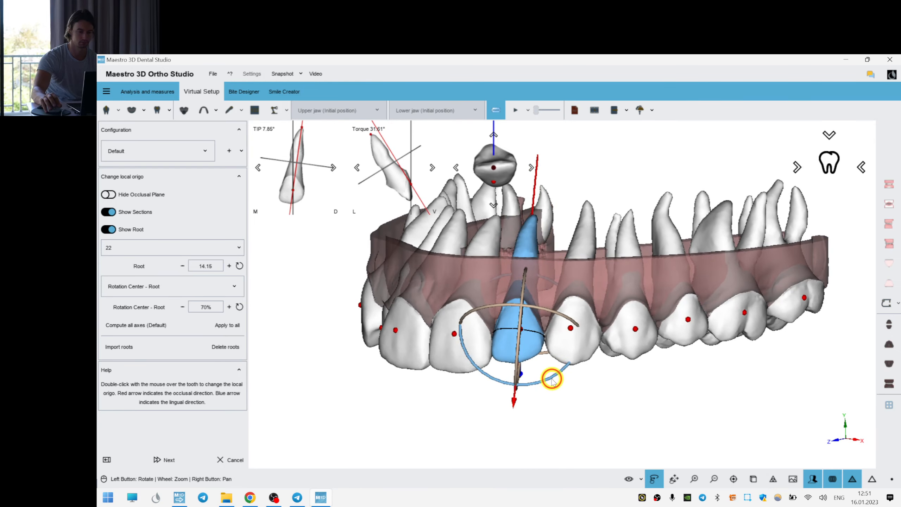
{"action": "left_click_drag", "start_coordinate": [556, 263], "coordinate": [599, 255]}
- Adjust the long axes of upper incisors 21, 11 and 12 from the front
{"action": "double_click", "coordinate": [477, 388]}
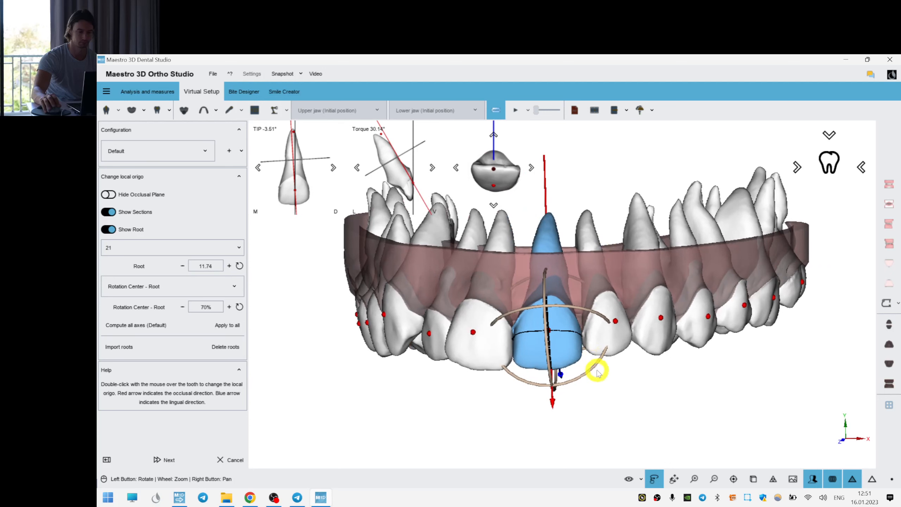
{"action": "double_click", "coordinate": [477, 349]}
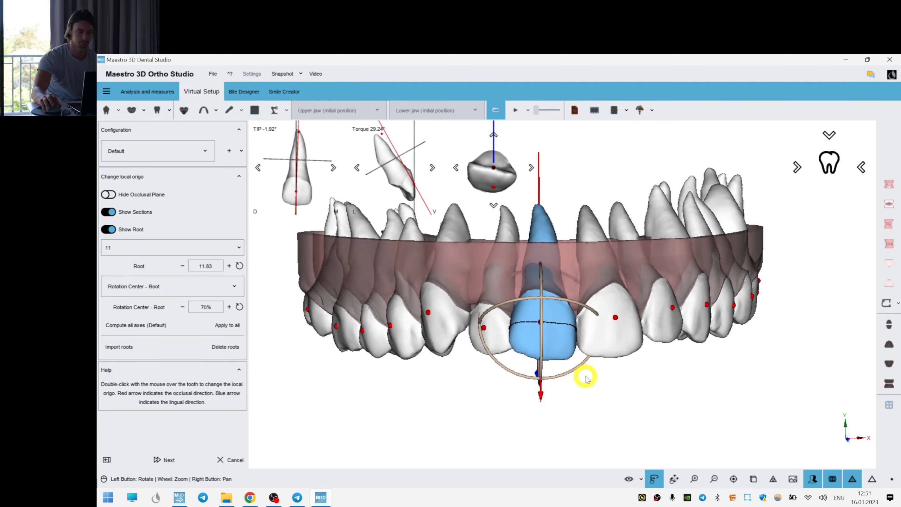
{"action": "double_click", "coordinate": [487, 336]}
- Check the upper teeth's local axes from the root side, apply them and save the case
{"action": "left_click_drag", "start_coordinate": [600, 265], "coordinate": [525, 360]}
{"action": "right_click", "coordinate": [525, 360]}
{"action": "left_click", "coordinate": [466, 335]}
{"action": "left_click_drag", "start_coordinate": [553, 306], "coordinate": [272, 450]}
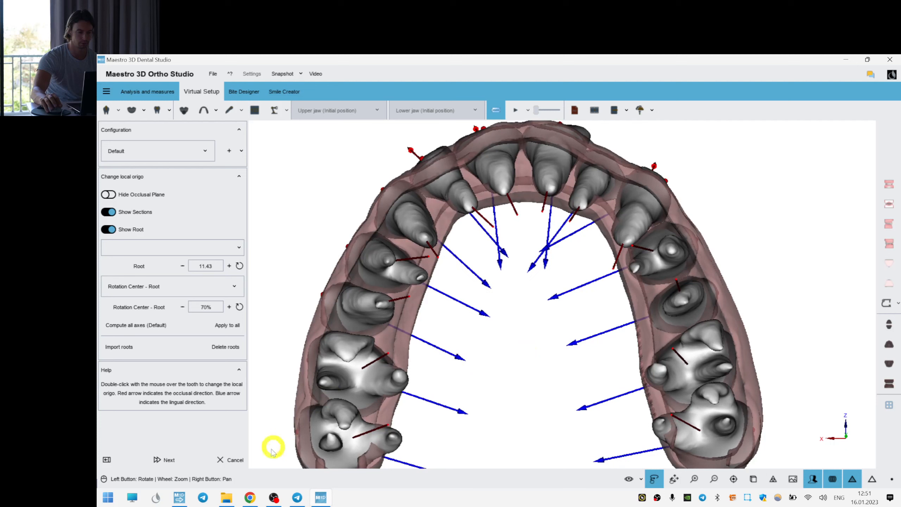
{"action": "left_click", "coordinate": [162, 459]}
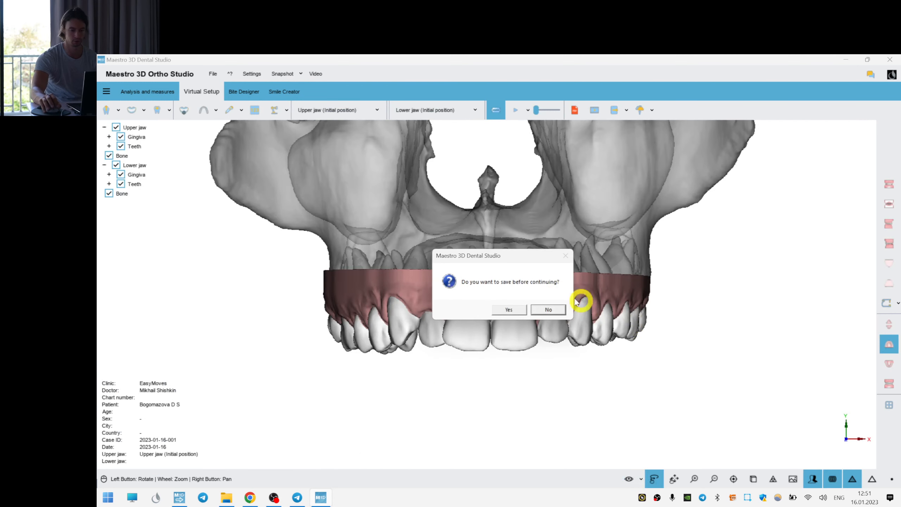
{"action": "left_click", "coordinate": [510, 309]}
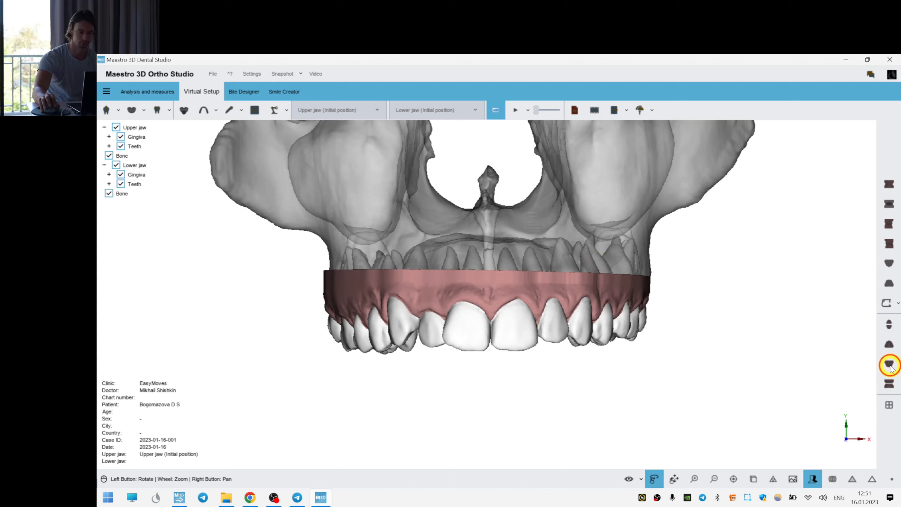
- Display only the lower jaw and start changing the local origins of its teeth
{"action": "left_click", "coordinate": [889, 364]}
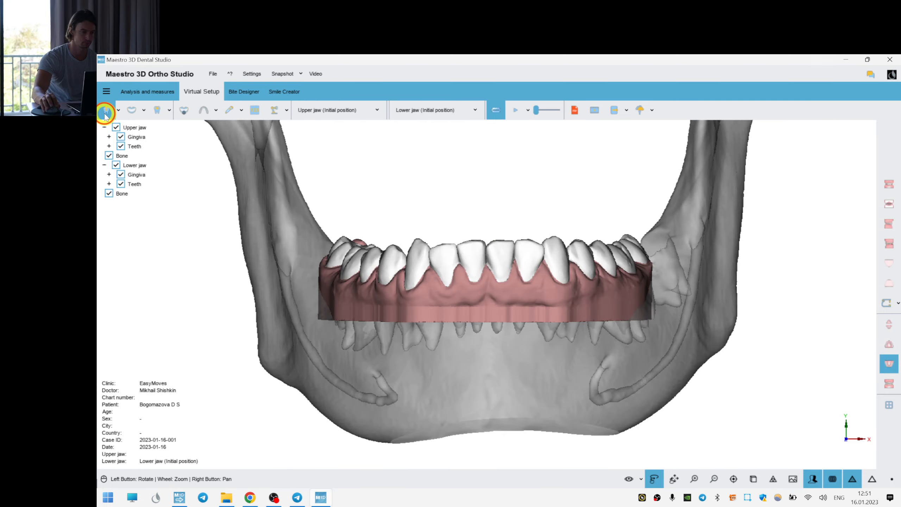
{"action": "double_click", "coordinate": [482, 280]}
{"action": "left_click_drag", "start_coordinate": [757, 359], "coordinate": [410, 341]}
- Rotate the local axes of lower left teeth 36, 35 and 34 in the occlusal view, tooth 34 to about 4.5° tip and 11.2° torque
{"action": "double_click", "coordinate": [410, 341]}
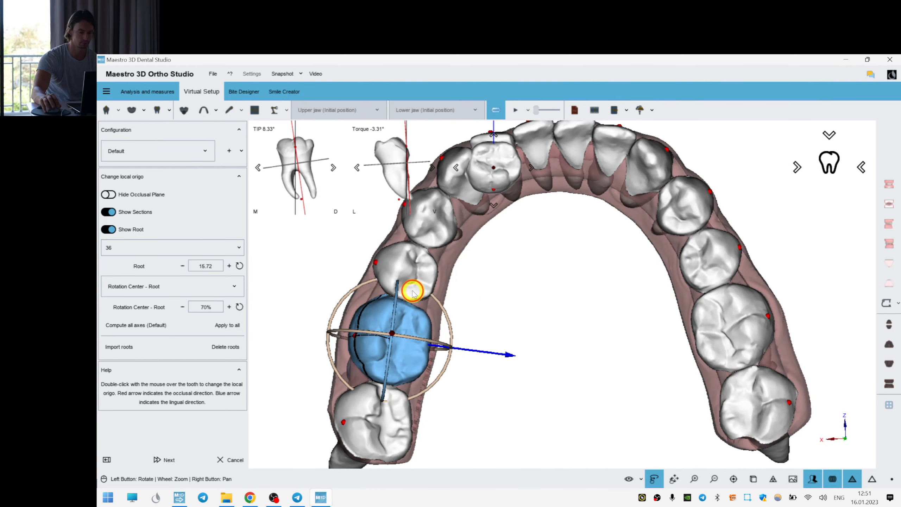
{"action": "double_click", "coordinate": [411, 285]}
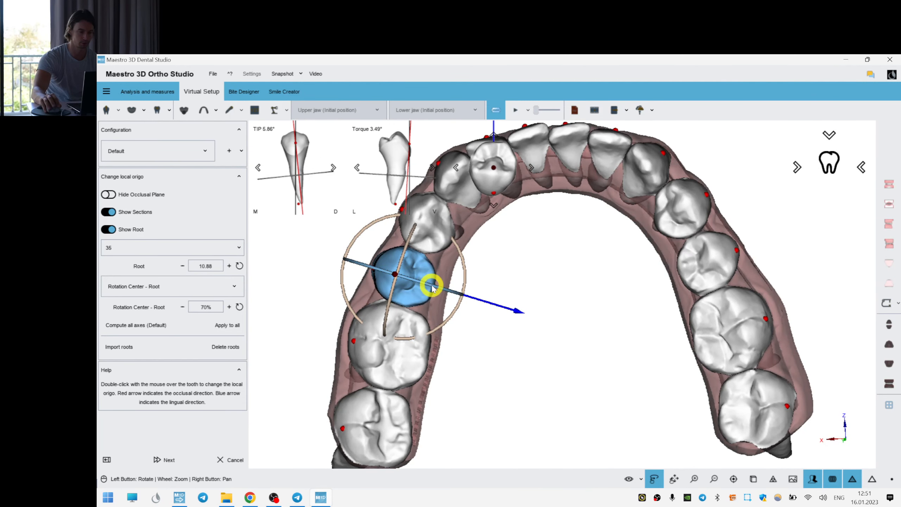
{"action": "double_click", "coordinate": [440, 236]}
{"action": "right_click_drag", "start_coordinate": [560, 236], "coordinate": [573, 266]}
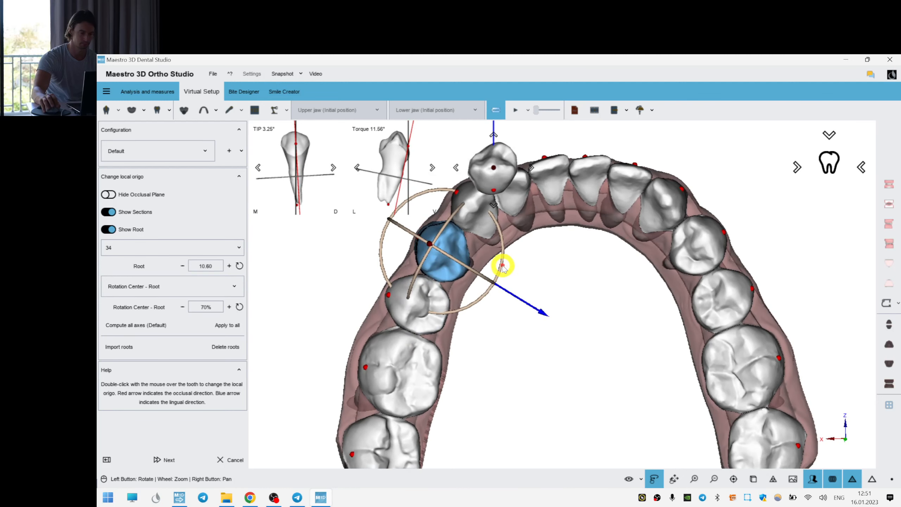
{"action": "left_click_drag", "start_coordinate": [502, 267], "coordinate": [508, 259]}
{"action": "right_click_drag", "start_coordinate": [618, 251], "coordinate": [547, 210]}
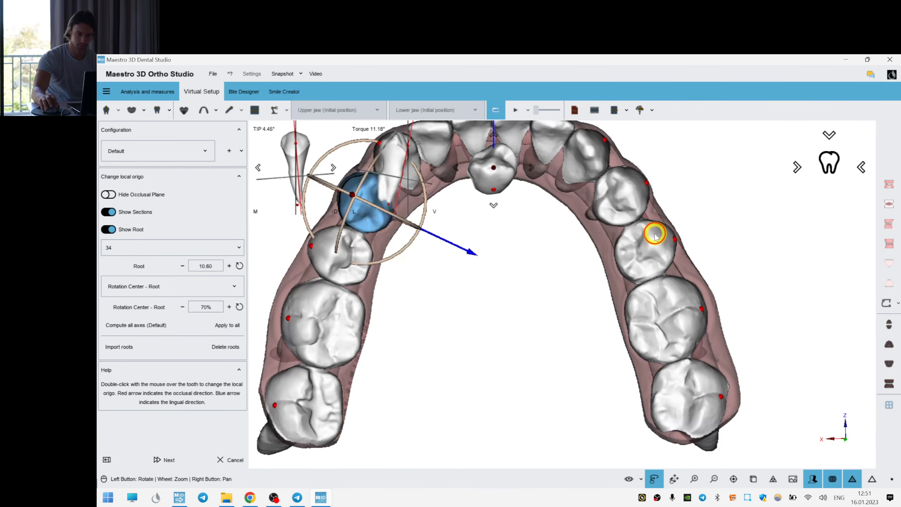
- Rotate the local axes of lower right teeth 45, 44 and 46 in the occlusal view
{"action": "double_click", "coordinate": [654, 234]}
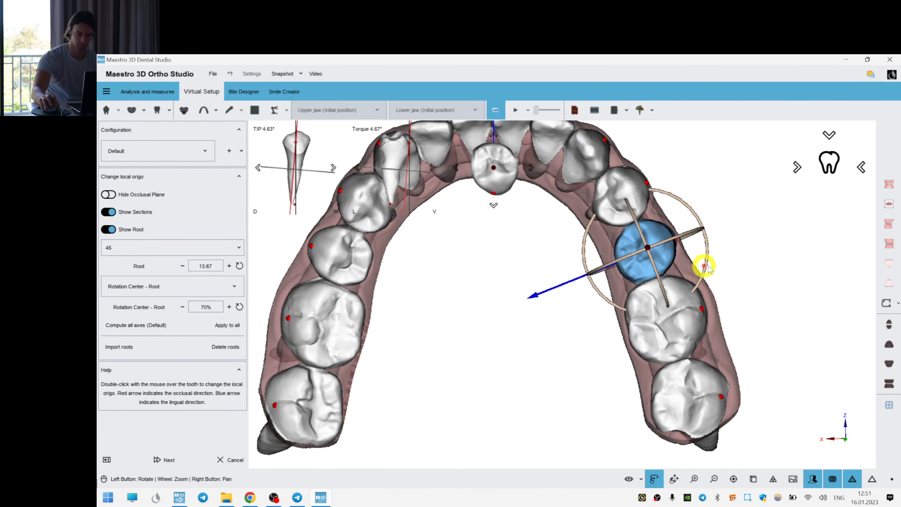
{"action": "double_click", "coordinate": [664, 318]}
{"action": "double_click", "coordinate": [613, 198]}
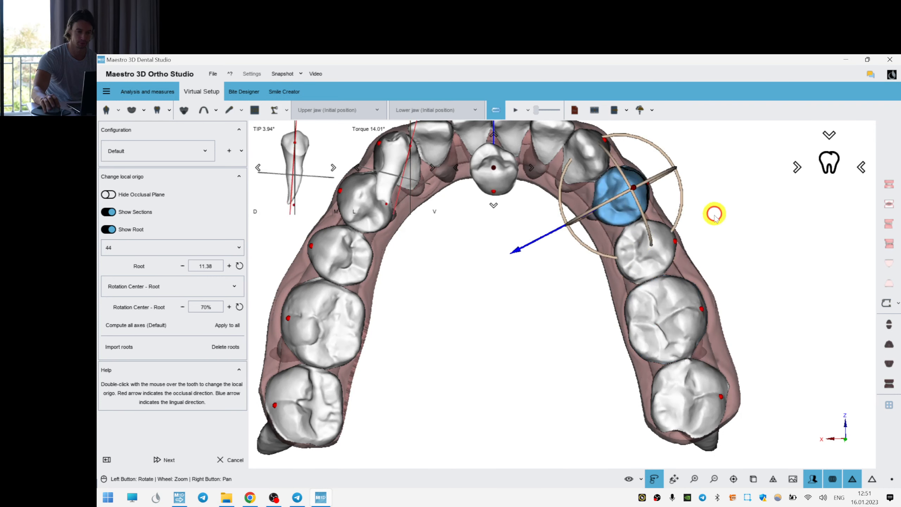
{"action": "right_click_drag", "start_coordinate": [714, 212], "coordinate": [720, 259]}
{"action": "left_click_drag", "start_coordinate": [687, 252], "coordinate": [687, 255]}
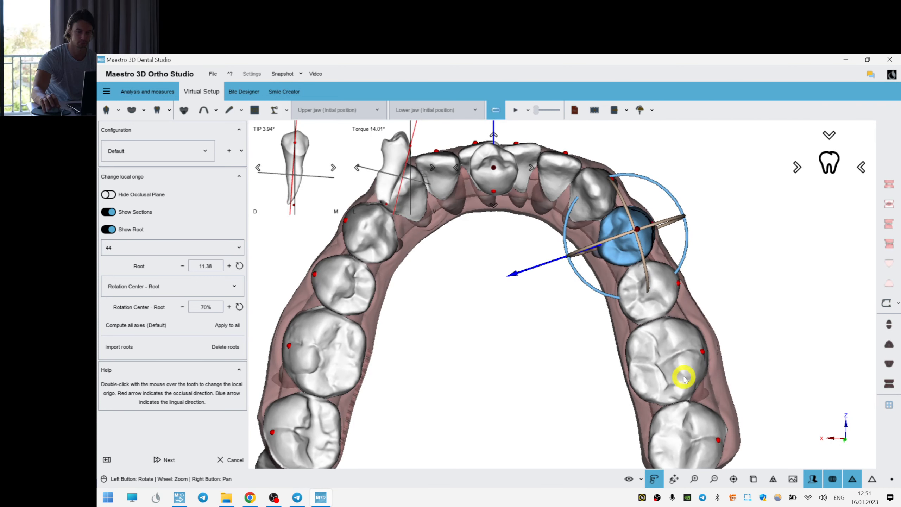
{"action": "double_click", "coordinate": [684, 376]}
{"action": "left_click_drag", "start_coordinate": [535, 330], "coordinate": [545, 328]}
{"action": "right_click_drag", "start_coordinate": [545, 328], "coordinate": [544, 256]}
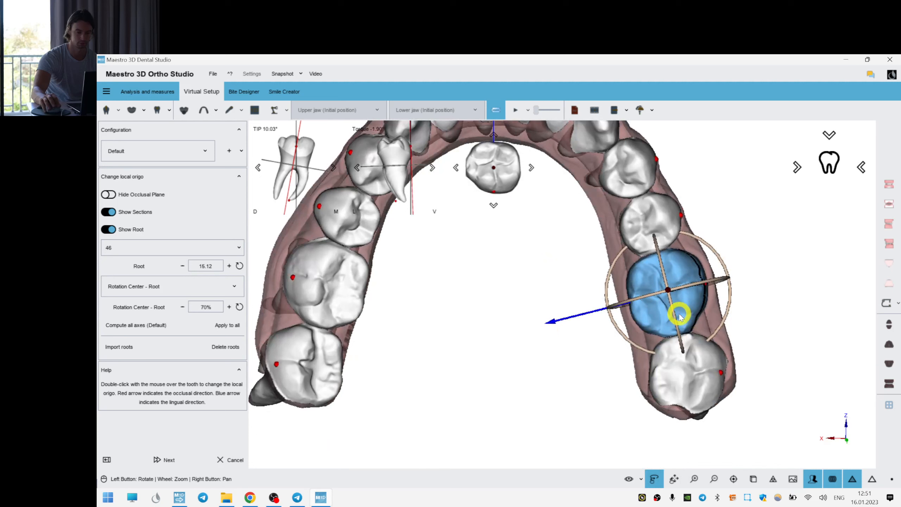
- Align the long axis of tooth 36 with its roots from the buccal side, at about 1.2° tip and -3° torque
{"action": "left_click_drag", "start_coordinate": [678, 317], "coordinate": [613, 261]}
{"action": "right_click_drag", "start_coordinate": [613, 261], "coordinate": [635, 309]}
{"action": "double_click", "coordinate": [616, 264]}
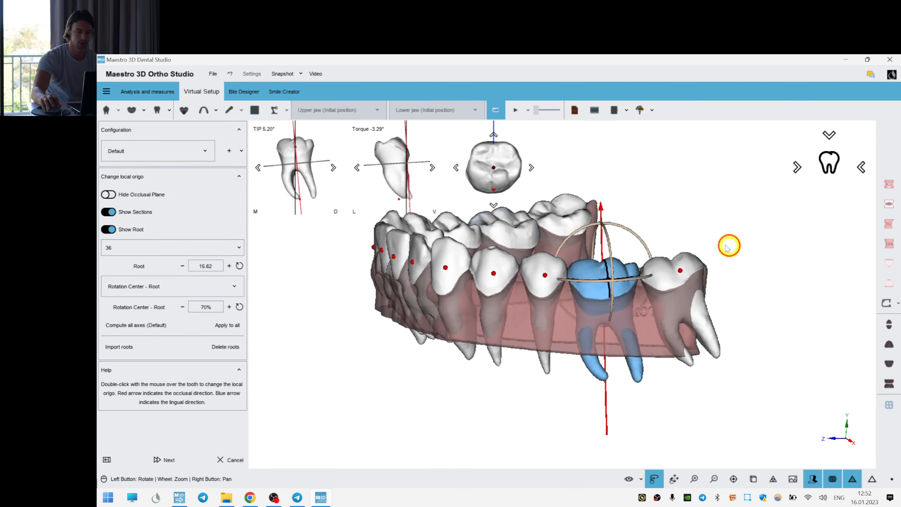
{"action": "left_click_drag", "start_coordinate": [728, 246], "coordinate": [674, 263]}
{"action": "scroll", "coordinate": [619, 292], "scroll_direction": "up", "scroll_amount": 2}
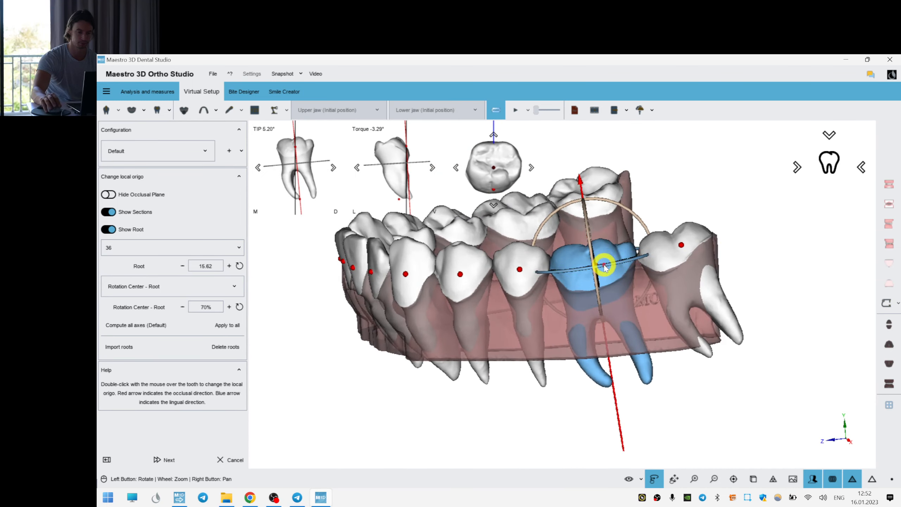
{"action": "mouse_move", "coordinate": [640, 219]}
{"action": "left_mouse_down"}
{"action": "mouse_move", "coordinate": [636, 228]}
{"action": "mouse_move", "coordinate": [623, 222]}
{"action": "left_mouse_up"}
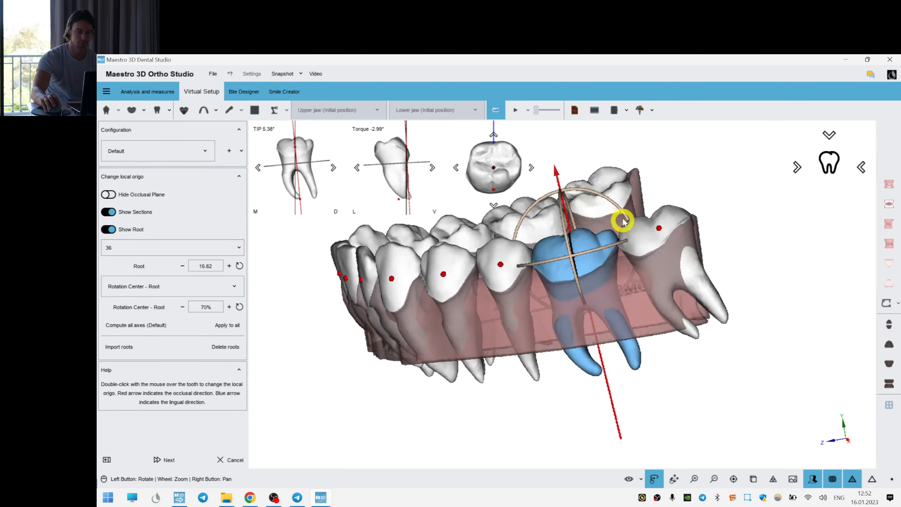
- Align the long axes of premolars 35 and 34 with their roots, tooth 35 at about 1.5° tip and -3.6° torque
{"action": "double_click", "coordinate": [489, 260]}
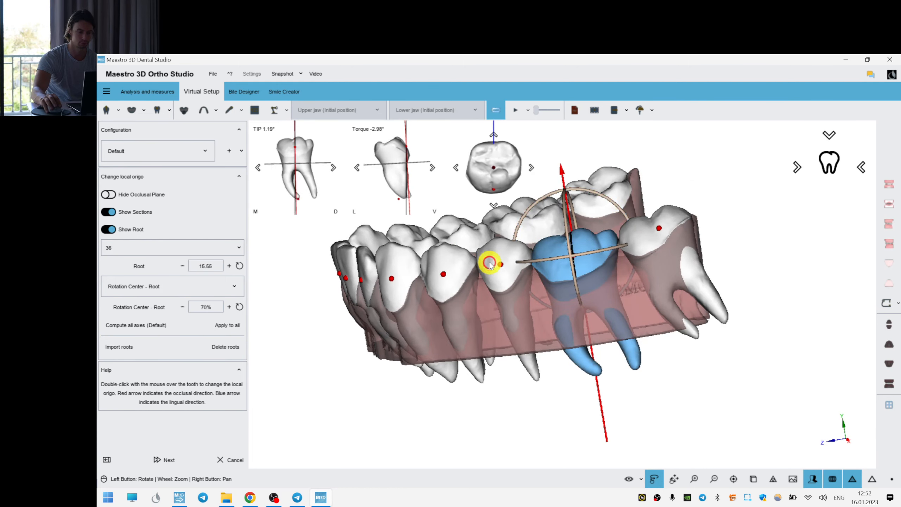
{"action": "left_click_drag", "start_coordinate": [663, 229], "coordinate": [612, 248]}
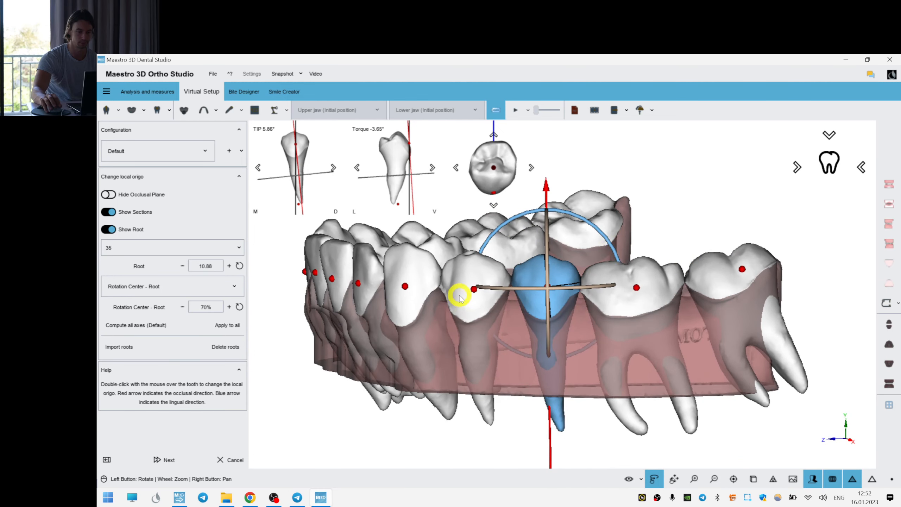
{"action": "double_click", "coordinate": [470, 290]}
{"action": "mouse_move", "coordinate": [542, 251]}
{"action": "left_mouse_down"}
{"action": "mouse_move", "coordinate": [559, 246]}
{"action": "mouse_move", "coordinate": [553, 239]}
{"action": "left_mouse_up"}
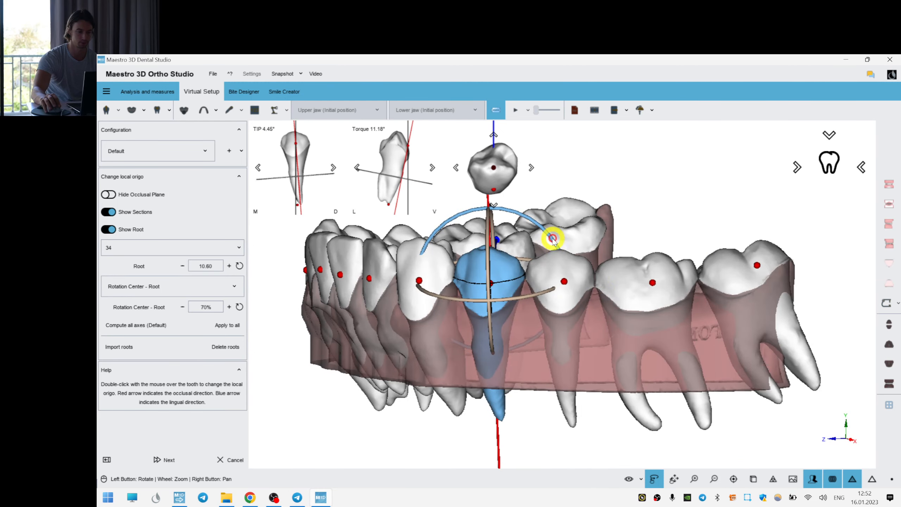
- Adjust the local axes of lower left canine 33 and lateral incisor 32 to follow their roots
{"action": "scroll", "coordinate": [662, 296], "scroll_direction": "down", "scroll_amount": 3}
{"action": "left_click_drag", "start_coordinate": [632, 331], "coordinate": [502, 249]}
{"action": "scroll", "coordinate": [662, 296], "scroll_direction": "up", "scroll_amount": 3}
{"action": "double_click", "coordinate": [470, 272]}
{"action": "double_click", "coordinate": [493, 243]}
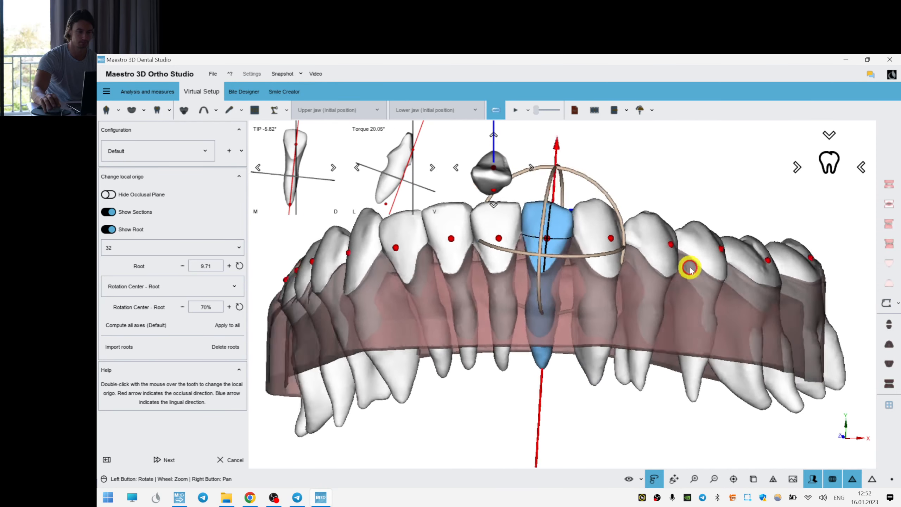
{"action": "left_click_drag", "start_coordinate": [689, 263], "coordinate": [492, 245]}
- Align the long axes of lower central incisors 31 and 41 with their roots
{"action": "double_click", "coordinate": [508, 256]}
{"action": "left_click_drag", "start_coordinate": [633, 340], "coordinate": [548, 311]}
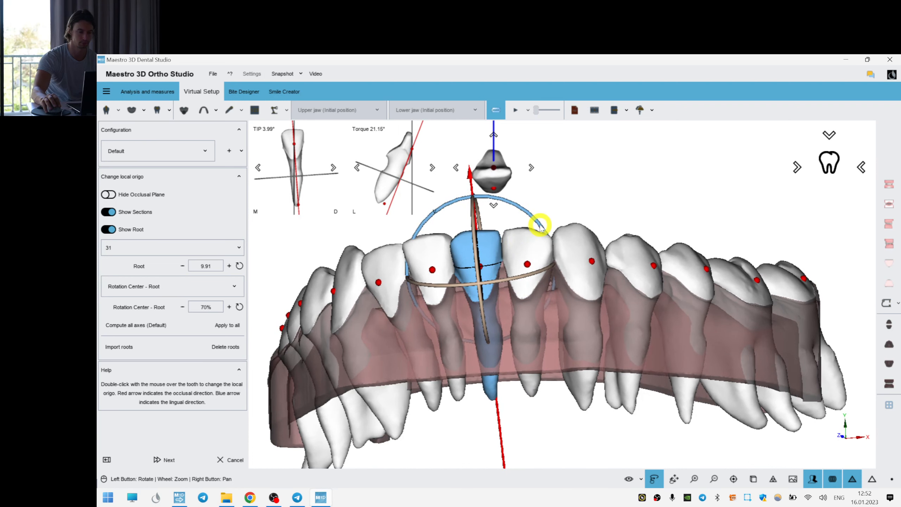
{"action": "double_click", "coordinate": [440, 269]}
{"action": "mouse_move", "coordinate": [440, 268]}
{"action": "left_mouse_down"}
{"action": "mouse_move", "coordinate": [553, 288]}
{"action": "mouse_move", "coordinate": [449, 269]}
{"action": "left_mouse_up"}
- Adjust the local axes of teeth 42 and 43, also fine-tuning tooth 42's rotation in its occlusal section
{"action": "double_click", "coordinate": [398, 248]}
{"action": "left_click_drag", "start_coordinate": [398, 248], "coordinate": [527, 237]}
{"action": "left_click", "coordinate": [531, 170]}
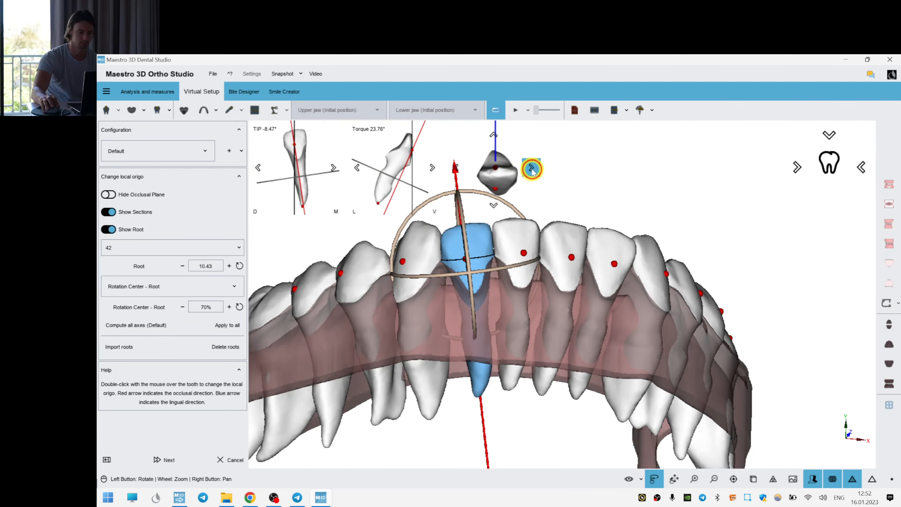
{"action": "left_click_drag", "start_coordinate": [624, 316], "coordinate": [616, 322]}
{"action": "double_click", "coordinate": [424, 249]}
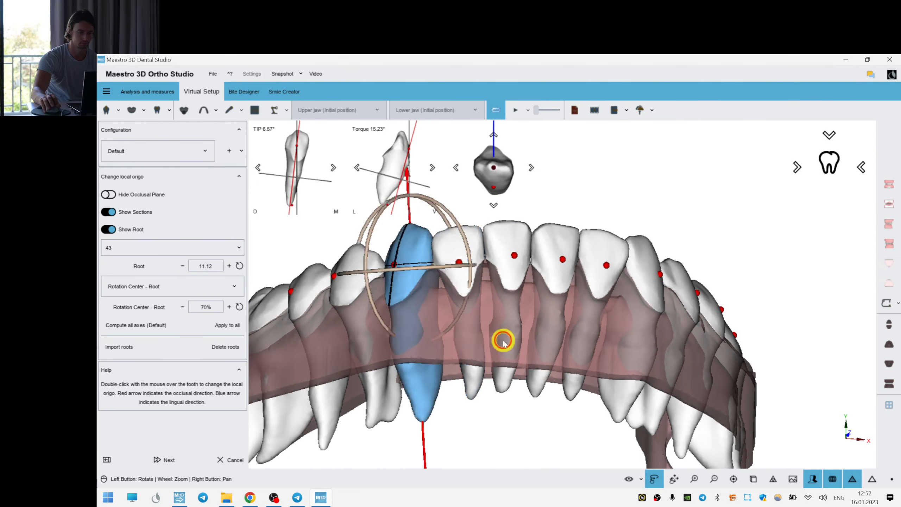
{"action": "left_click_drag", "start_coordinate": [502, 343], "coordinate": [603, 341]}
- Align the local axes of lower right premolars 44 and 45 with their roots from the buccal side
{"action": "double_click", "coordinate": [457, 272]}
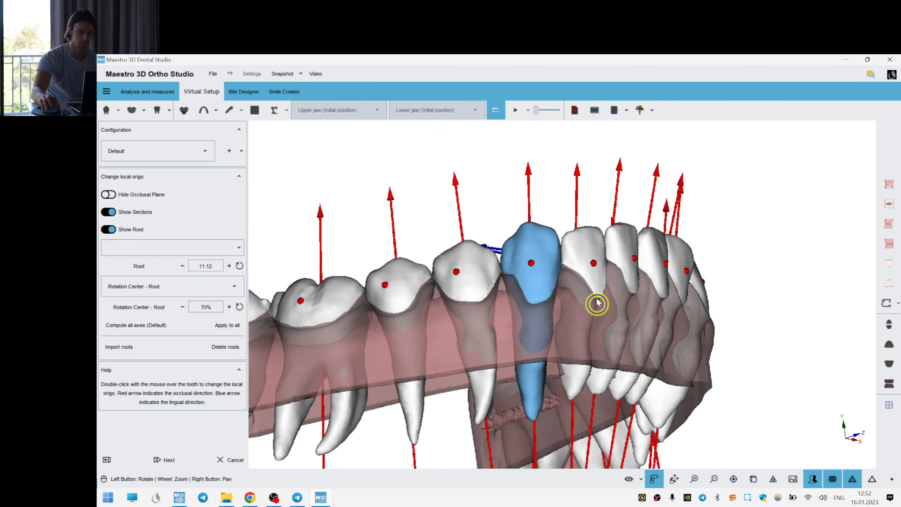
{"action": "left_click_drag", "start_coordinate": [597, 302], "coordinate": [532, 280]}
{"action": "double_click", "coordinate": [485, 243]}
{"action": "scroll", "coordinate": [553, 284], "scroll_direction": "down", "scroll_amount": 2}
{"action": "left_click_drag", "start_coordinate": [587, 299], "coordinate": [550, 264]}
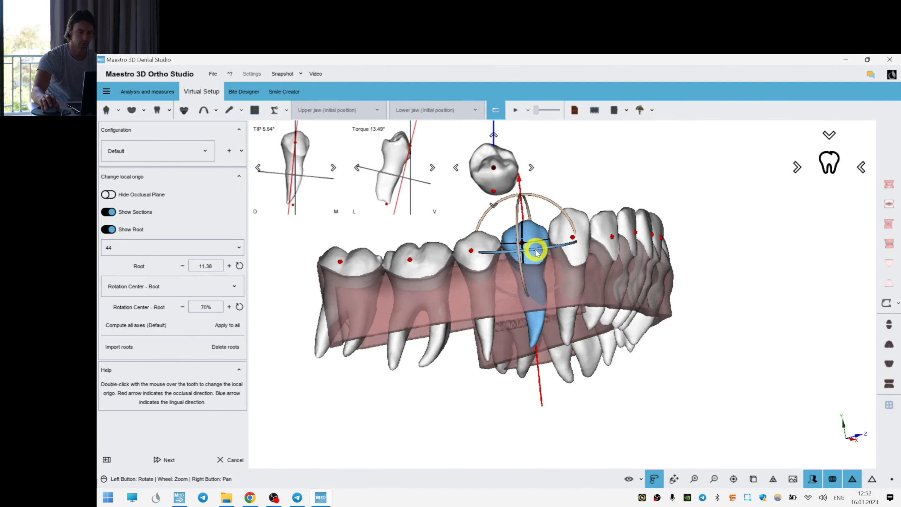
{"action": "double_click", "coordinate": [438, 231]}
{"action": "left_click_drag", "start_coordinate": [635, 261], "coordinate": [532, 227]}
- Align the long axes of lower right molars 46 and 47 with their roots from the buccal side
{"action": "double_click", "coordinate": [419, 255]}
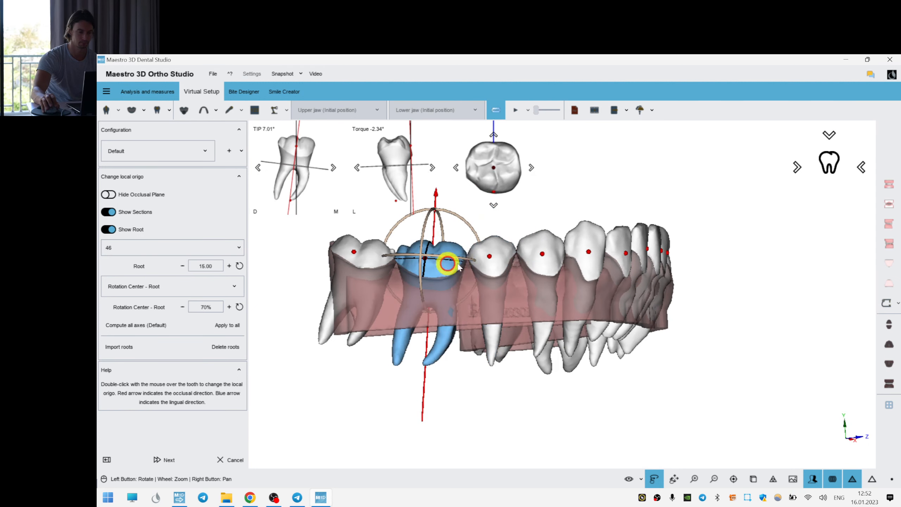
{"action": "left_click_drag", "start_coordinate": [456, 262], "coordinate": [494, 301]}
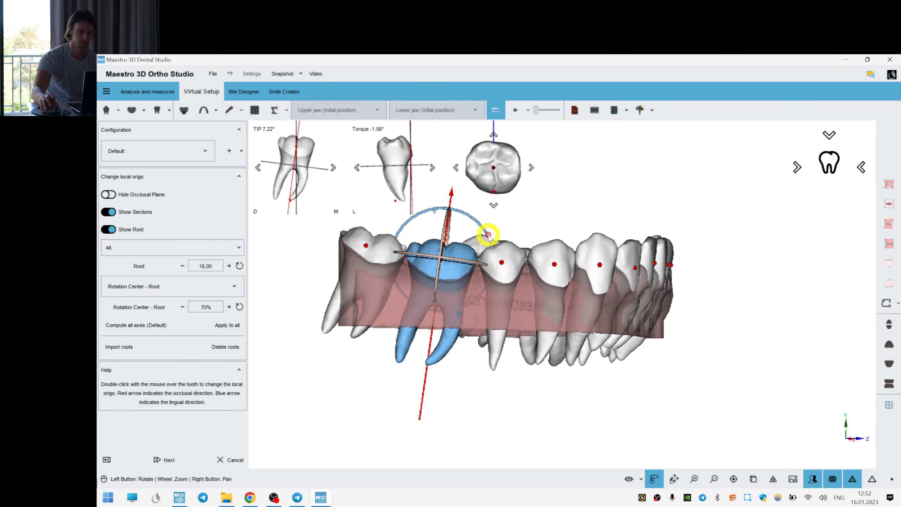
{"action": "left_click_drag", "start_coordinate": [490, 233], "coordinate": [487, 230]}
{"action": "left_click", "coordinate": [384, 246]}
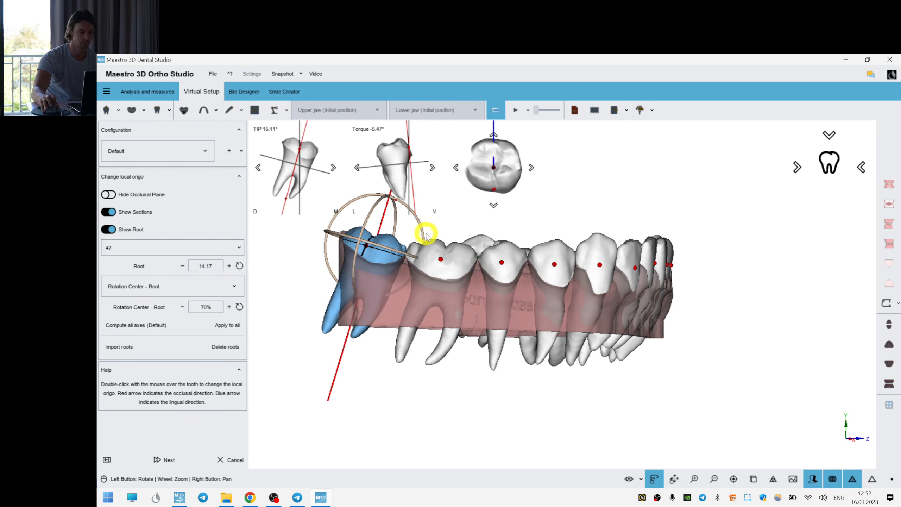
{"action": "left_click_drag", "start_coordinate": [424, 233], "coordinate": [424, 224]}
- Select the lower left premolars in buccal view and align tooth 34's long axis with its root
{"action": "left_click_drag", "start_coordinate": [480, 309], "coordinate": [535, 301]}
{"action": "left_click", "coordinate": [558, 272]}
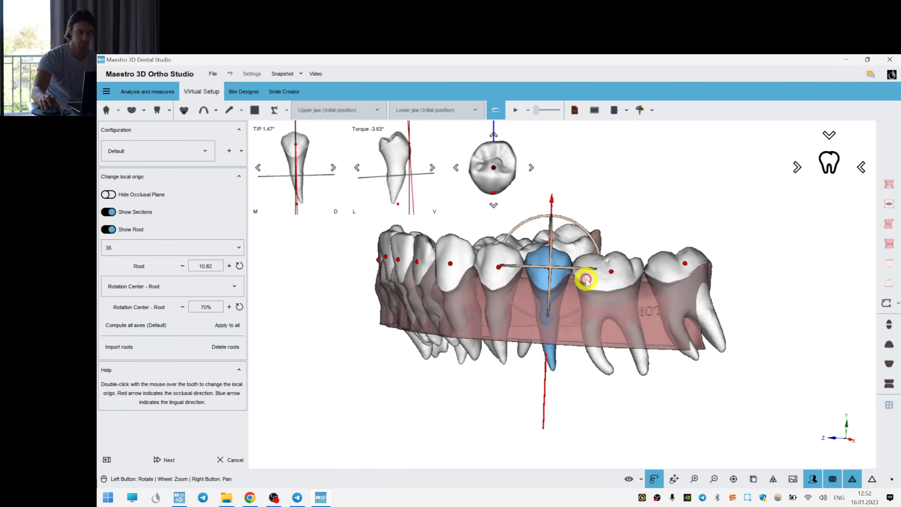
{"action": "left_click", "coordinate": [624, 273]}
{"action": "left_click", "coordinate": [515, 270]}
{"action": "left_click_drag", "start_coordinate": [613, 312], "coordinate": [583, 270]}
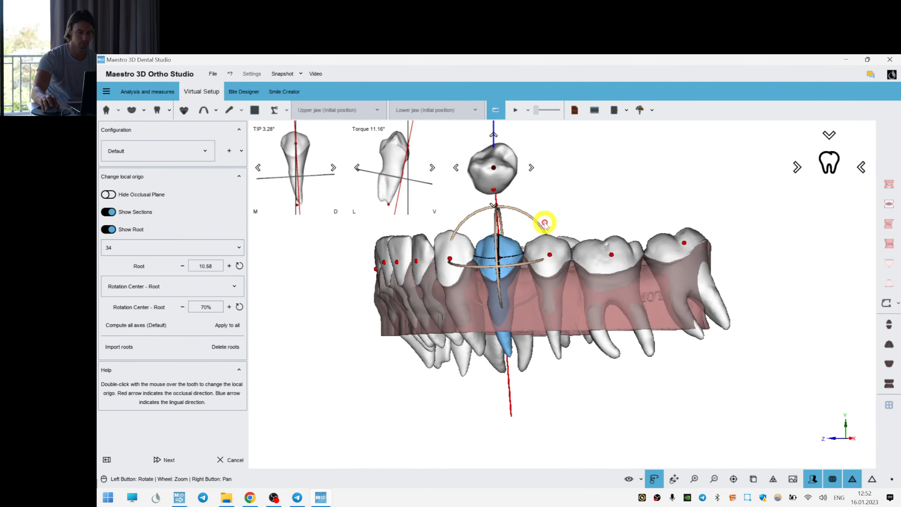
{"action": "left_click_drag", "start_coordinate": [540, 225], "coordinate": [543, 227]}
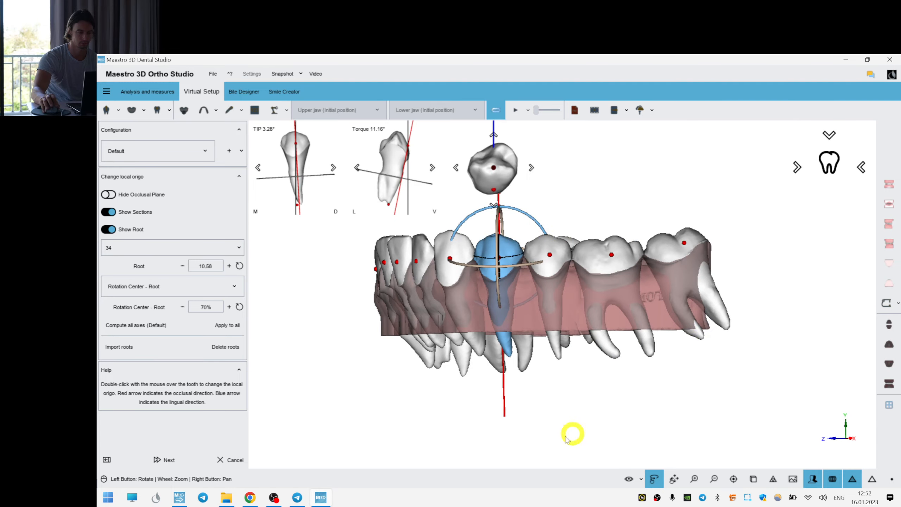
- Check the lower teeth's local axes from the root side and apply the local axis changes
{"action": "left_click", "coordinate": [628, 413]}
{"action": "left_click_drag", "start_coordinate": [519, 419], "coordinate": [551, 328]}
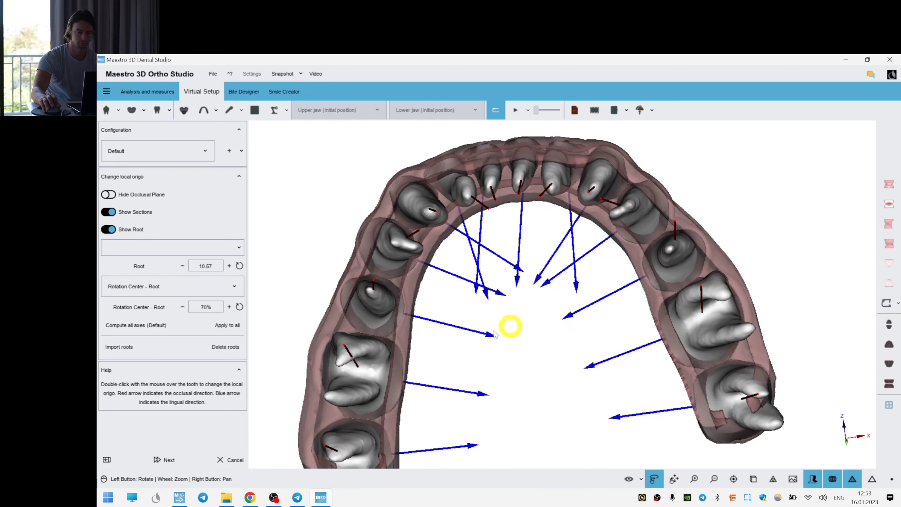
{"action": "left_click", "coordinate": [153, 461]}
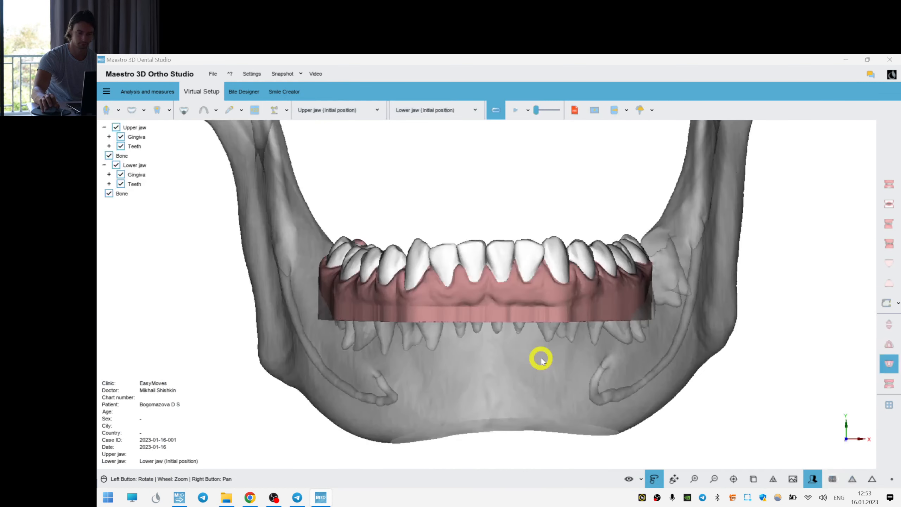
- Start a virtual setup with both jaws and tip upper right canine 13 by about -8.29° using the movement manipulator
{"action": "left_click", "coordinate": [510, 310]}
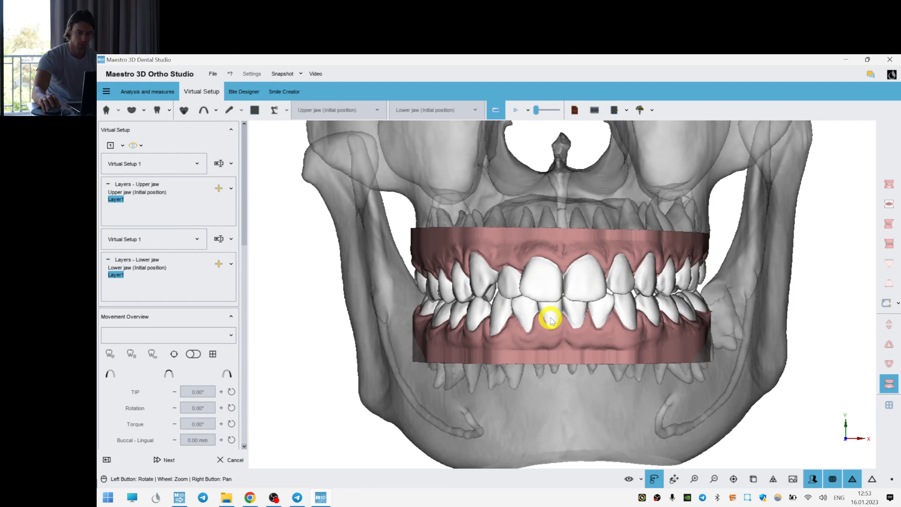
{"action": "left_click_drag", "start_coordinate": [532, 298], "coordinate": [663, 271]}
{"action": "scroll", "coordinate": [660, 277], "scroll_direction": "up", "scroll_amount": 3}
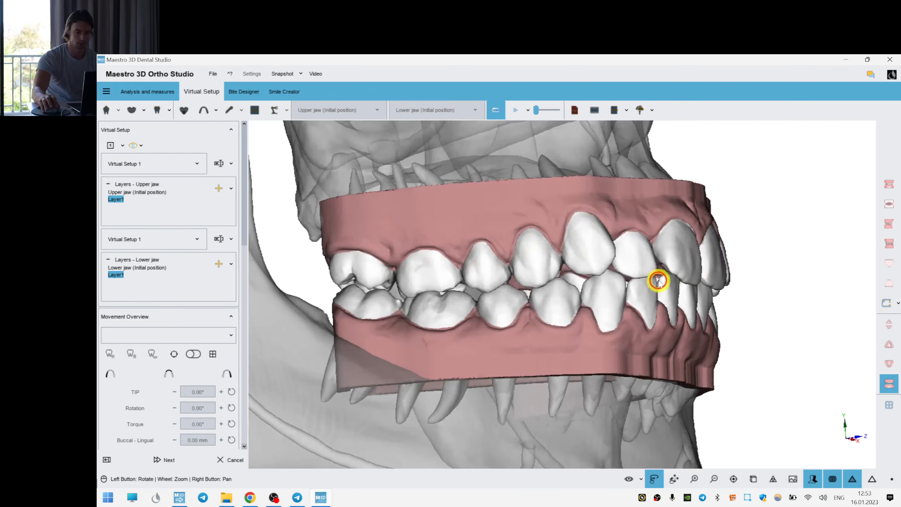
{"action": "left_click", "coordinate": [590, 261]}
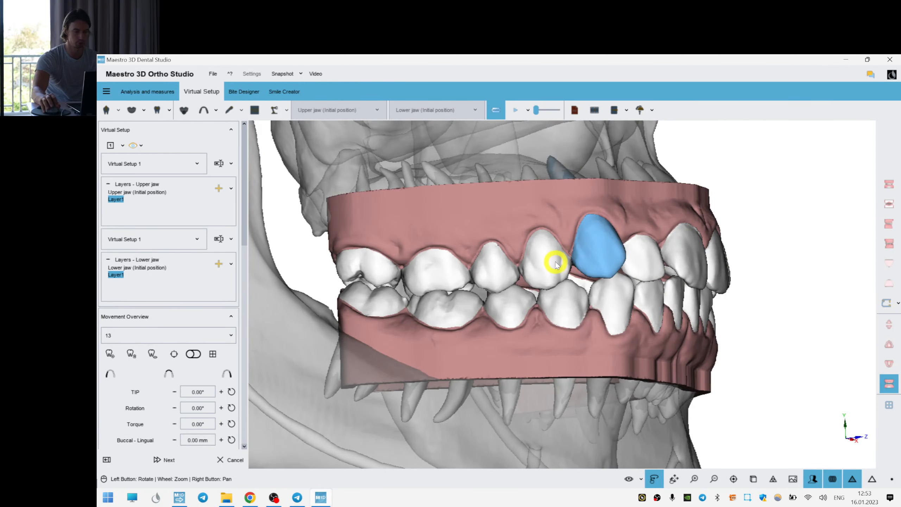
{"action": "left_click", "coordinate": [601, 254]}
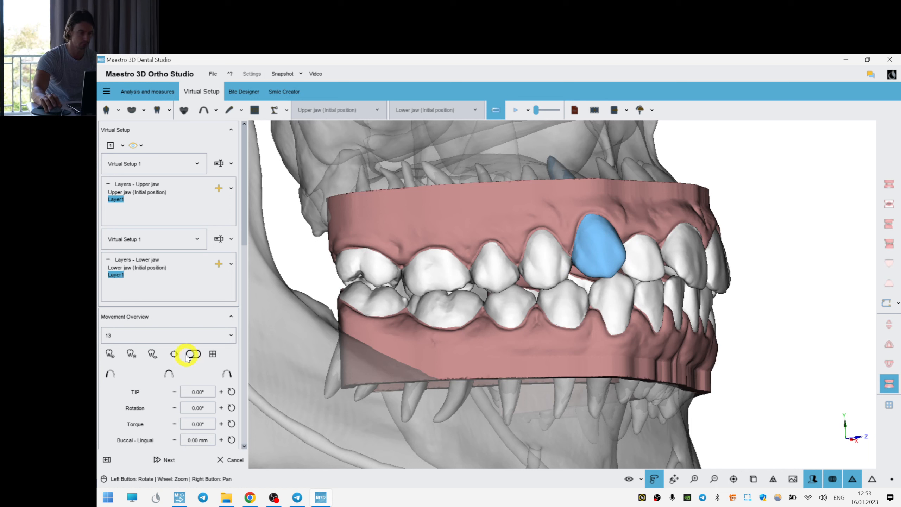
{"action": "left_click", "coordinate": [173, 353]}
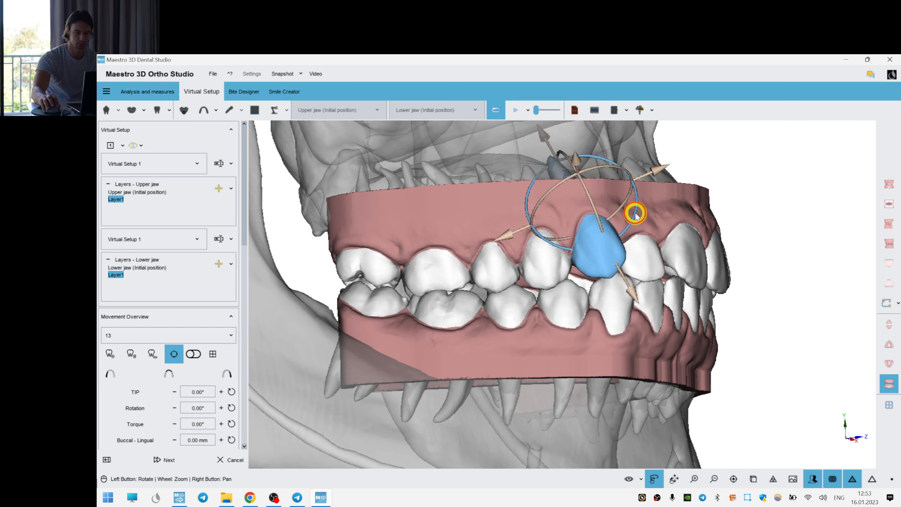
{"action": "left_click", "coordinate": [569, 221]}
- Select upper right teeth 14 to 17 together and shift the group distally
{"action": "left_click", "coordinate": [514, 270]}
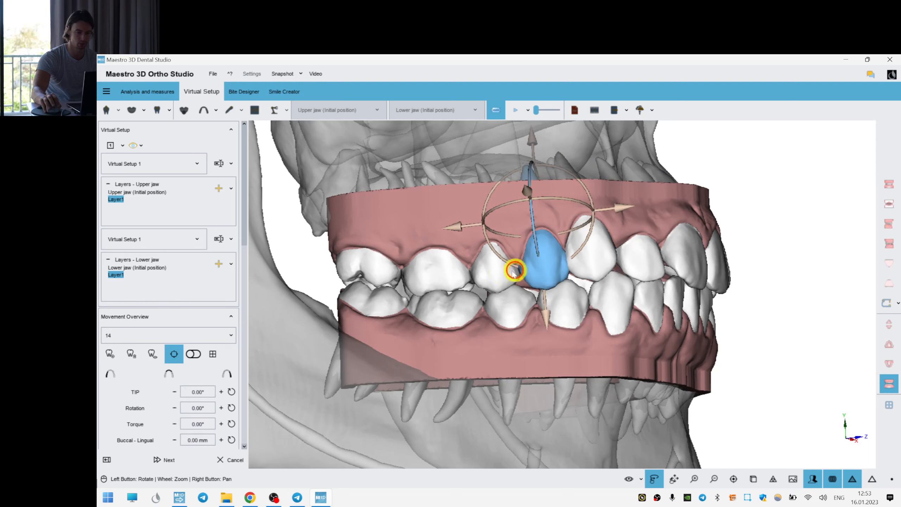
{"action": "left_click", "coordinate": [491, 273], "text": "ctrl"}
{"action": "left_click", "coordinate": [437, 278], "text": "ctrl"}
{"action": "left_click", "coordinate": [395, 272], "text": "ctrl"}
{"action": "left_click_drag", "start_coordinate": [544, 273], "coordinate": [532, 270]}
{"action": "left_click", "coordinate": [590, 207]}
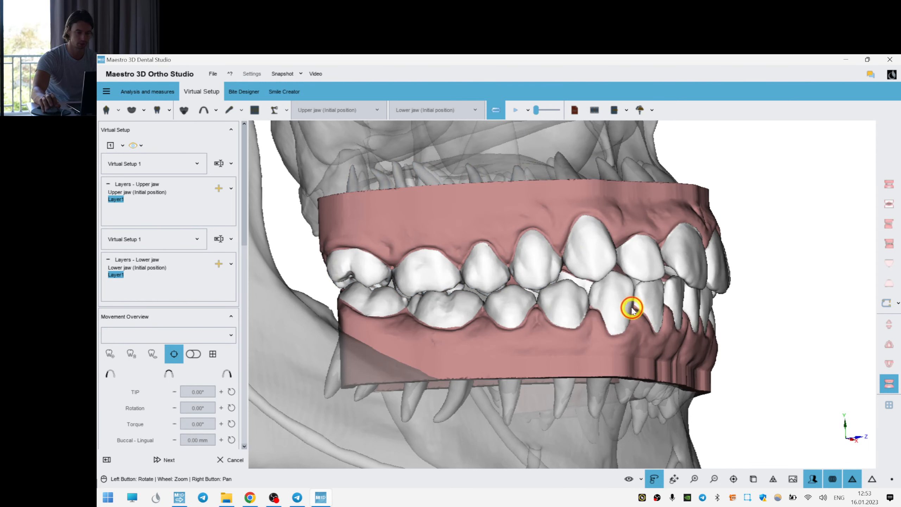
- Adjust upper right canine 13's torque and rotation with the manipulator from the occlusal side
{"action": "left_click_drag", "start_coordinate": [632, 309], "coordinate": [511, 293]}
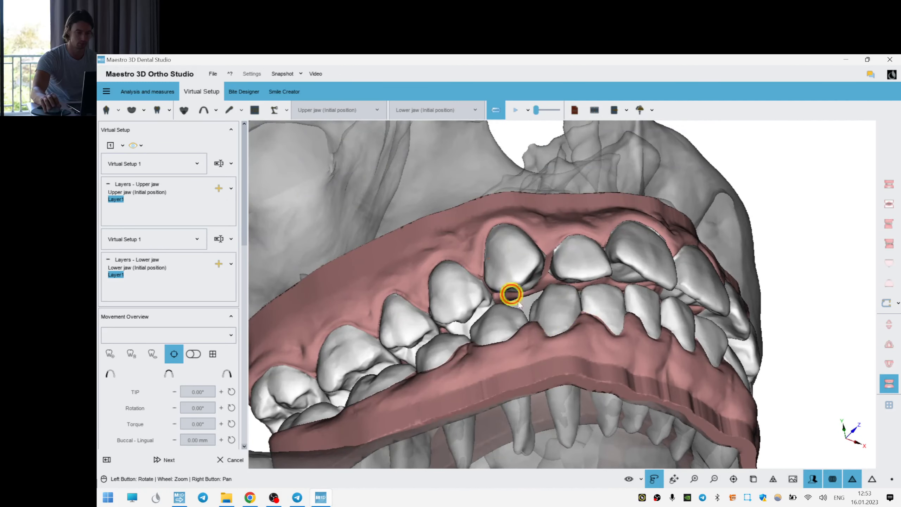
{"action": "left_click", "coordinate": [516, 264]}
{"action": "left_click_drag", "start_coordinate": [537, 367], "coordinate": [554, 328]}
{"action": "scroll", "coordinate": [554, 328], "scroll_direction": "up", "scroll_amount": 2}
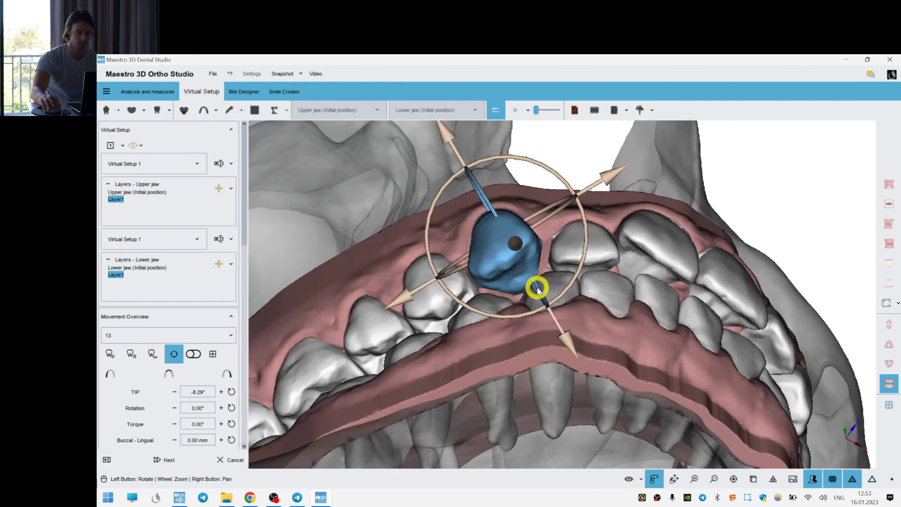
{"action": "left_click_drag", "start_coordinate": [537, 287], "coordinate": [548, 225]}
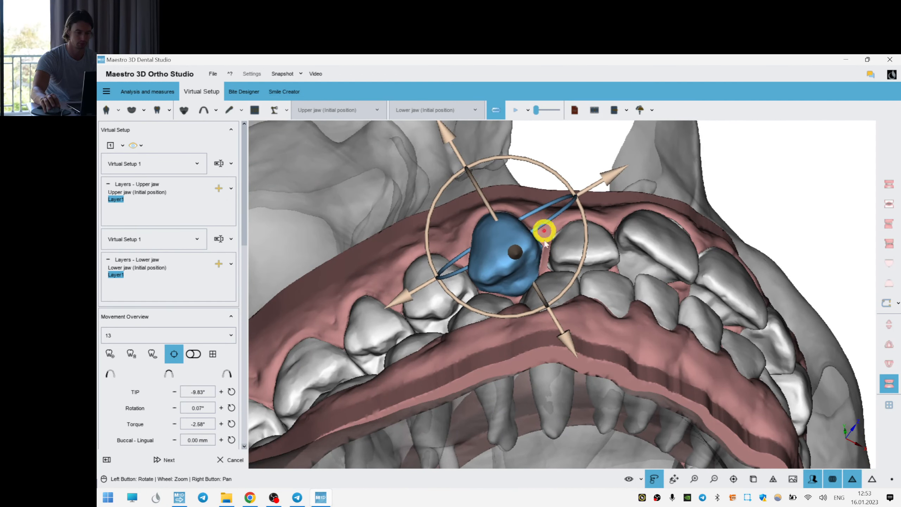
{"action": "left_click_drag", "start_coordinate": [543, 297], "coordinate": [595, 200]}
{"action": "left_click", "coordinate": [549, 306]}
{"action": "left_click_drag", "start_coordinate": [549, 306], "coordinate": [579, 306]}
- Reselect upper right teeth 14 to 17 and move the group distally, to about -1.75 mm on tooth 14
{"action": "left_click", "coordinate": [565, 291]}
{"action": "left_click", "coordinate": [523, 295], "text": "ctrl"}
{"action": "left_click", "coordinate": [454, 297], "text": "ctrl"}
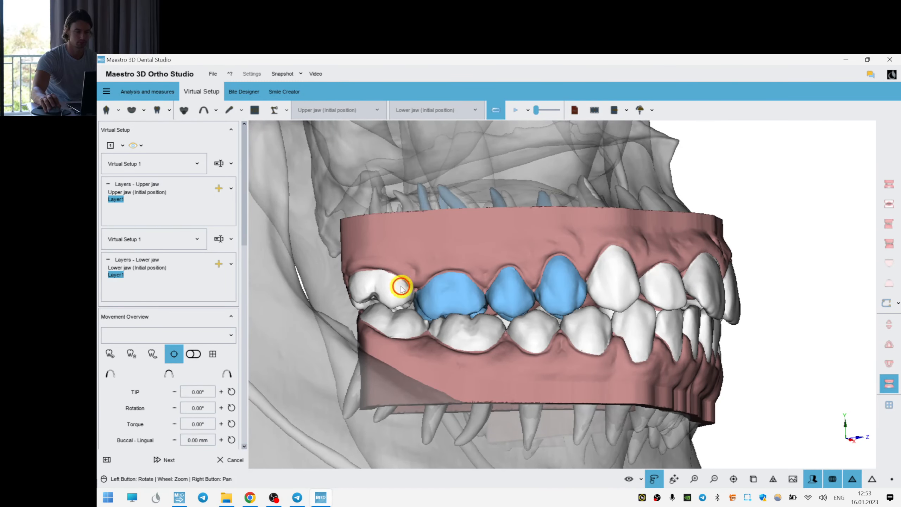
{"action": "left_click", "coordinate": [401, 286], "text": "ctrl"}
{"action": "left_click", "coordinate": [548, 257]}
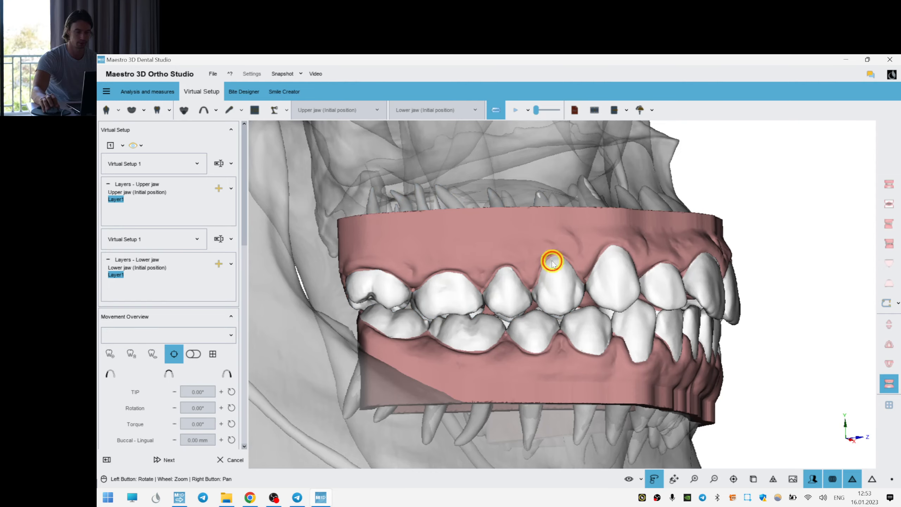
- Adjust upper central incisor 11 to about -17.83° rotation, -3.06° tip and -8.02° torque
{"action": "left_click_drag", "start_coordinate": [547, 258], "coordinate": [560, 227]}
{"action": "left_click", "coordinate": [561, 227]}
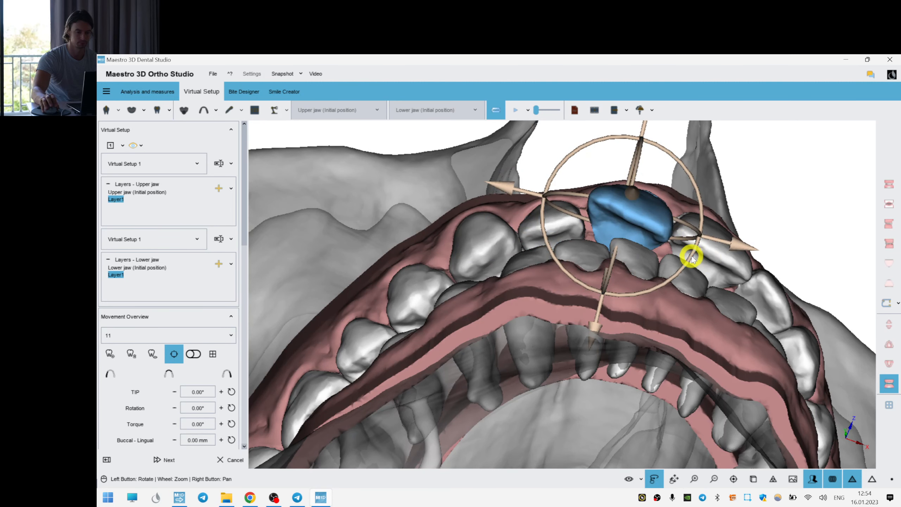
{"action": "mouse_move", "coordinate": [613, 276]}
{"action": "left_mouse_down"}
{"action": "mouse_move", "coordinate": [686, 226]}
{"action": "mouse_move", "coordinate": [691, 263]}
{"action": "mouse_move", "coordinate": [694, 241]}
{"action": "mouse_move", "coordinate": [627, 268]}
{"action": "left_mouse_up"}
{"action": "left_click", "coordinate": [726, 187]}
{"action": "left_click_drag", "start_coordinate": [652, 236], "coordinate": [647, 238]}
{"action": "left_click", "coordinate": [647, 237]}
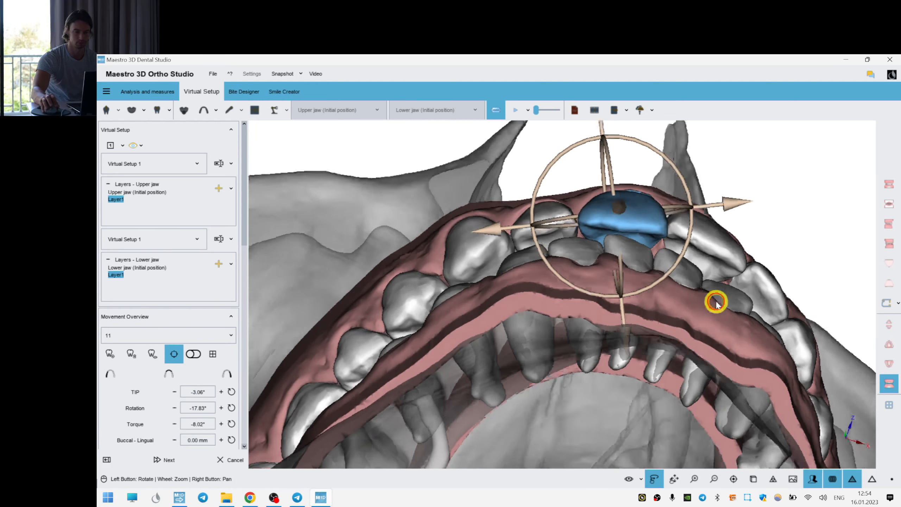
- Display only the upper jaw and examine the alignment of incisors 11 and 21 from the occlusal side
{"action": "left_click", "coordinate": [890, 345]}
{"action": "scroll", "coordinate": [740, 321], "scroll_direction": "up", "scroll_amount": 5}
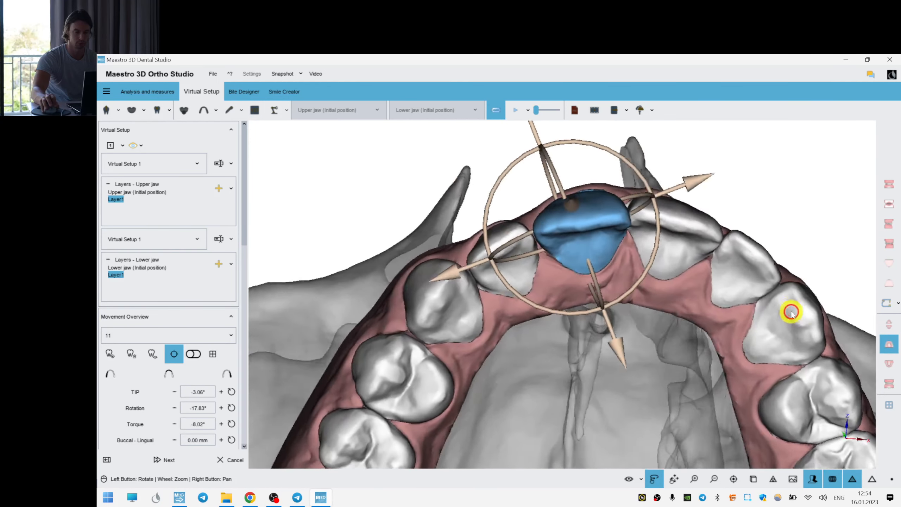
{"action": "scroll", "coordinate": [629, 236], "scroll_direction": "down", "scroll_amount": 3}
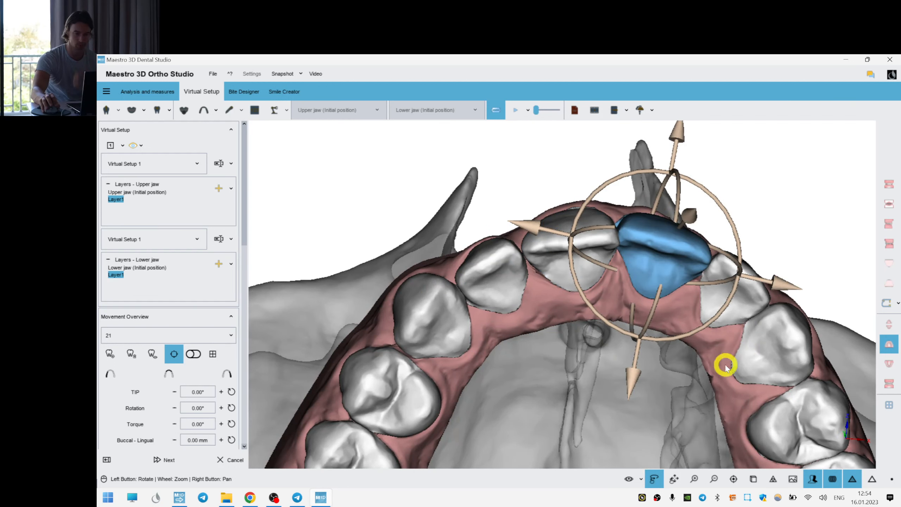
{"action": "scroll", "coordinate": [583, 268], "scroll_direction": "up", "scroll_amount": 2}
{"action": "scroll", "coordinate": [686, 312], "scroll_direction": "up", "scroll_amount": 1}
{"action": "left_click", "coordinate": [676, 343]}
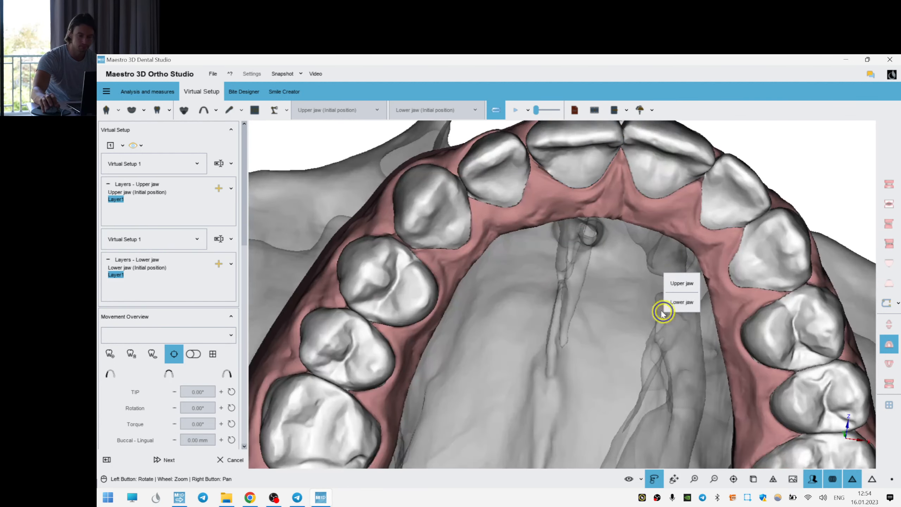
- Display both jaws from the right side and read tooth 14's mesial-distal movement value
{"action": "left_click_drag", "start_coordinate": [661, 310], "coordinate": [893, 378]}
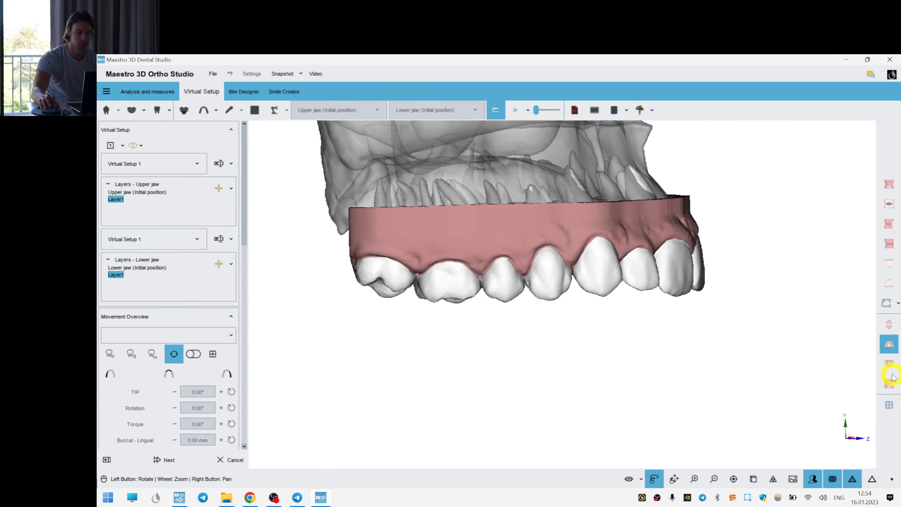
{"action": "left_click_drag", "start_coordinate": [668, 293], "coordinate": [561, 246]}
{"action": "left_click", "coordinate": [543, 227]}
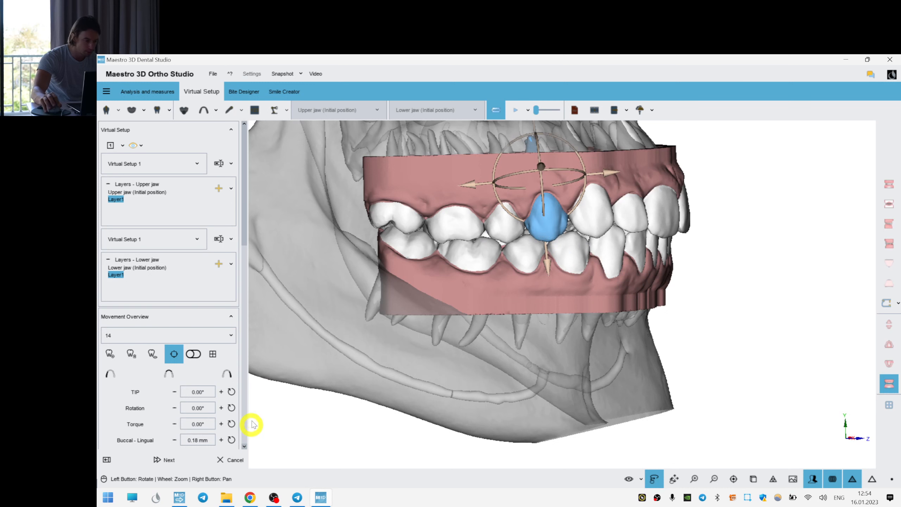
{"action": "scroll", "coordinate": [241, 237], "scroll_direction": "down", "scroll_amount": 5}
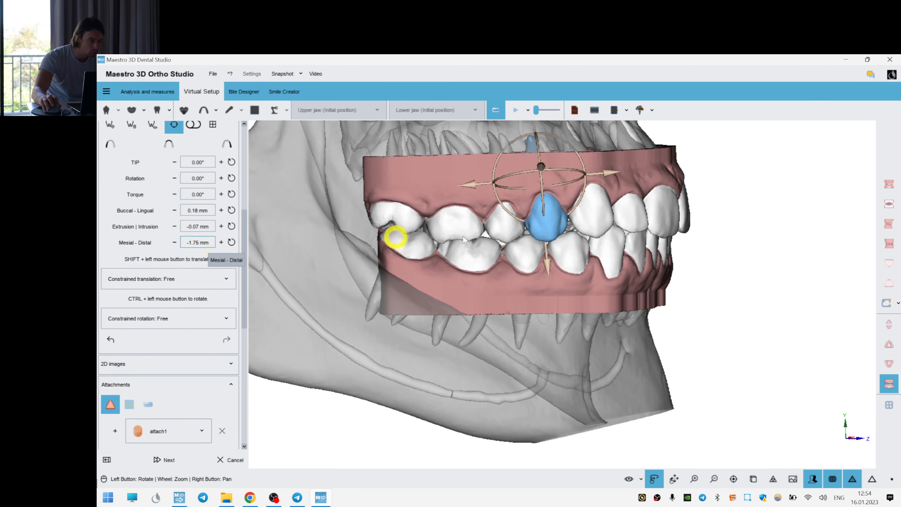
- Try the movement manipulator on the lower left canine, then leave the virtual setup
{"action": "left_click_drag", "start_coordinate": [715, 247], "coordinate": [558, 216]}
{"action": "left_click_drag", "start_coordinate": [738, 279], "coordinate": [506, 191]}
{"action": "left_click", "coordinate": [494, 269]}
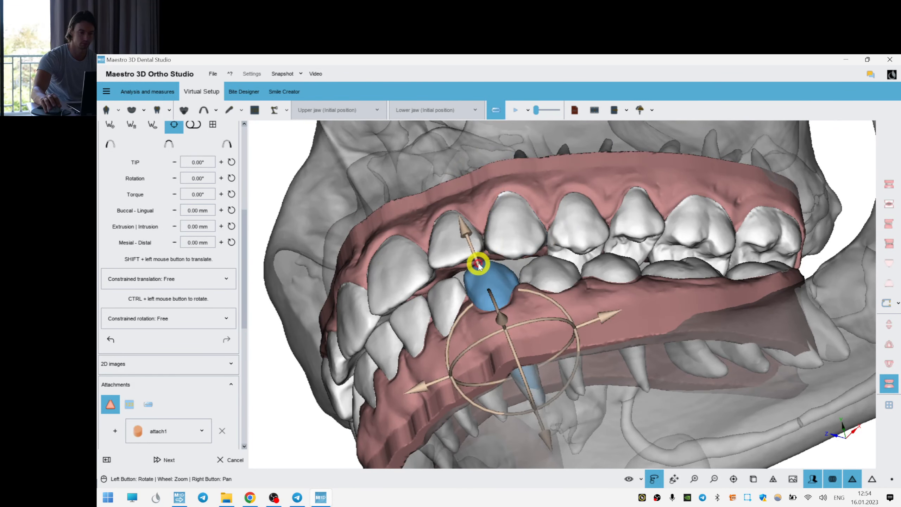
{"action": "left_click_drag", "start_coordinate": [476, 262], "coordinate": [479, 266]}
{"action": "left_click", "coordinate": [656, 328]}
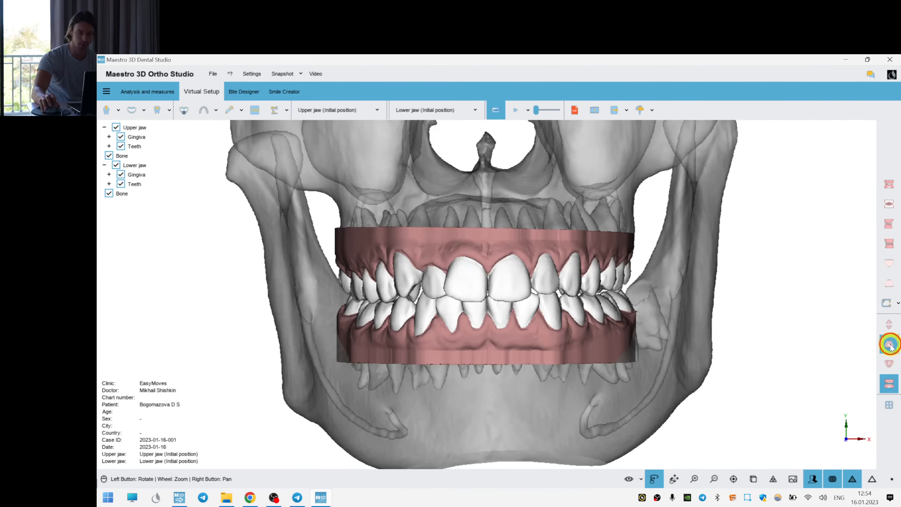
- Reopen local axis editing for the upper jaw and adjust central incisors 11 and 21's lingual directions in occlusal view
{"action": "left_click", "coordinate": [889, 344]}
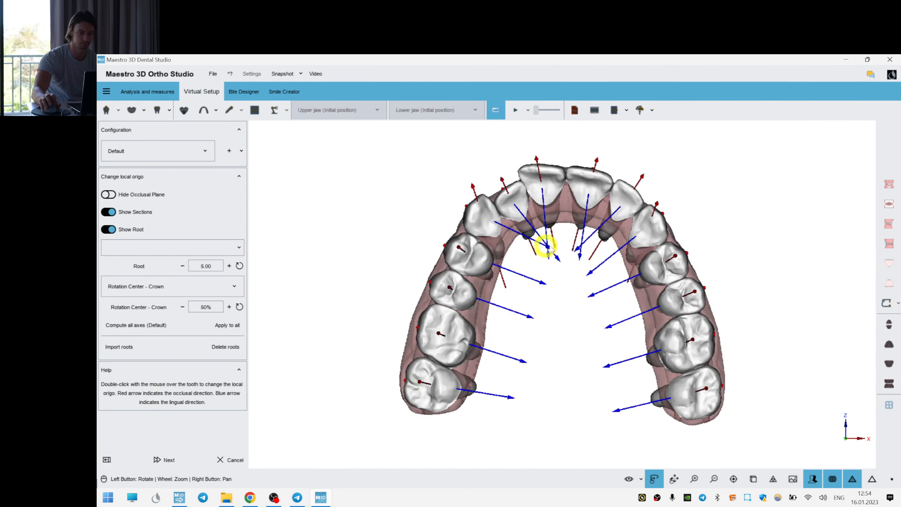
{"action": "scroll", "coordinate": [554, 231], "scroll_direction": "up", "scroll_amount": 4}
{"action": "double_click", "coordinate": [538, 145]}
{"action": "left_click_drag", "start_coordinate": [493, 298], "coordinate": [600, 387]}
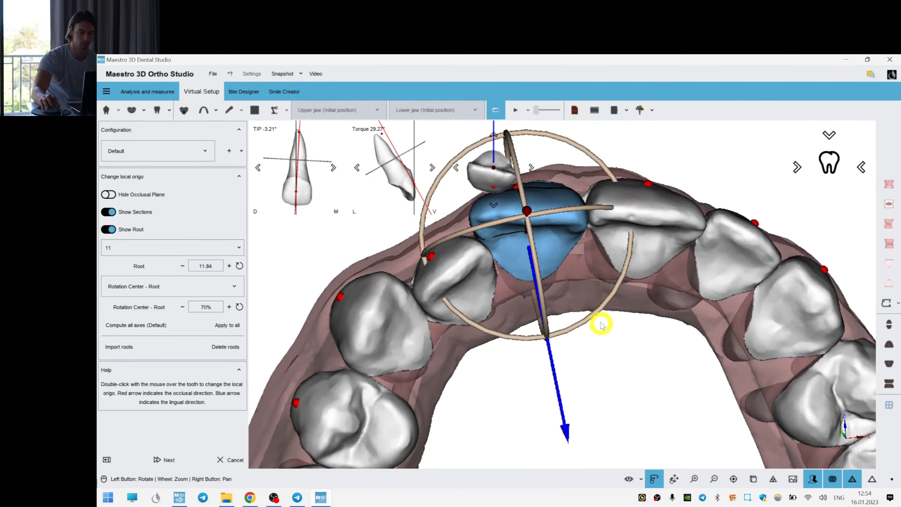
{"action": "double_click", "coordinate": [642, 237]}
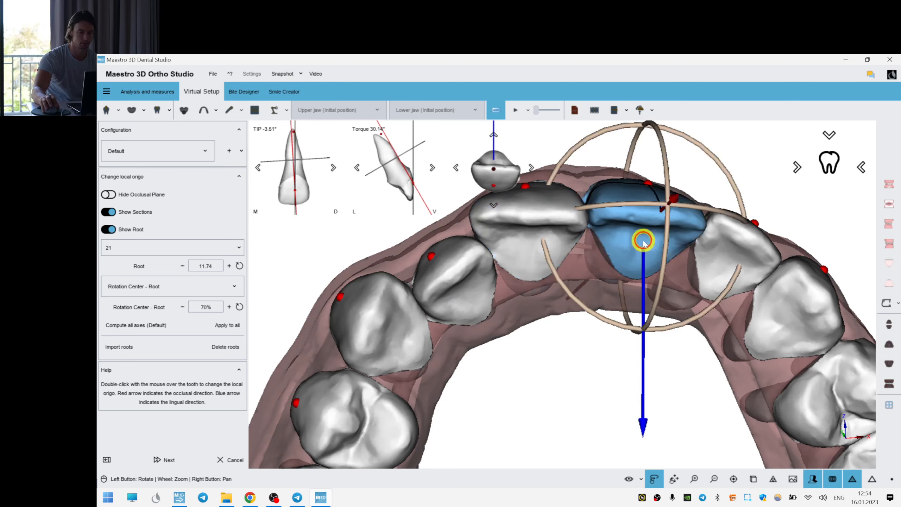
- Adjust the local axis rotation of upper lateral incisors 12 and 22 and canines 13 and 23, and apply the changes
{"action": "double_click", "coordinate": [654, 252]}
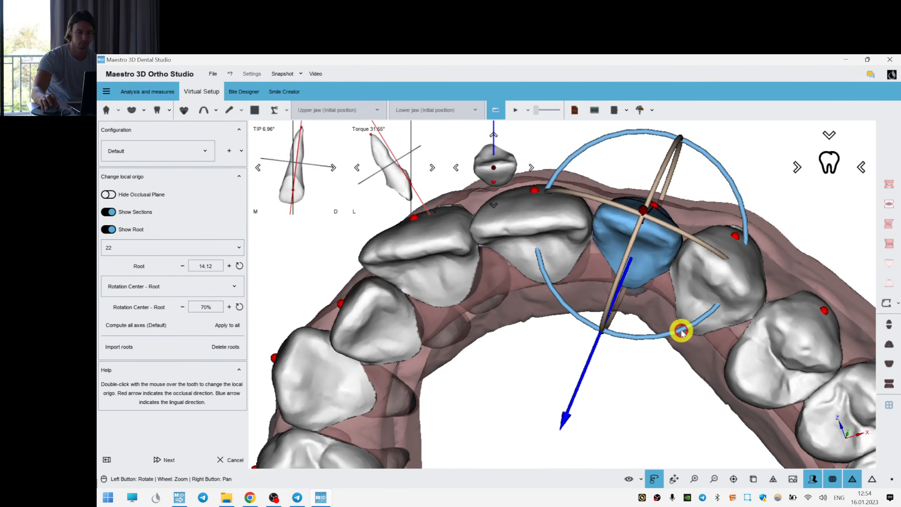
{"action": "double_click", "coordinate": [374, 330]}
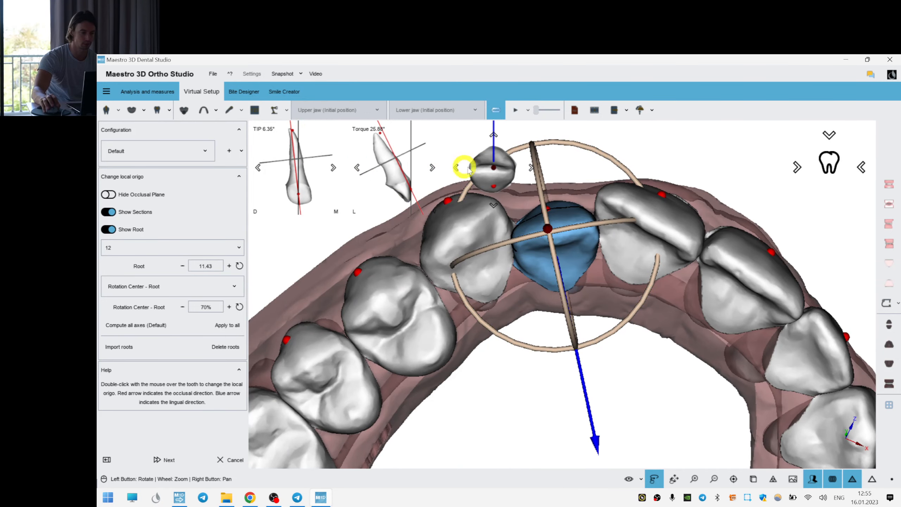
{"action": "left_click_drag", "start_coordinate": [635, 306], "coordinate": [610, 199]}
{"action": "double_click", "coordinate": [460, 226]}
{"action": "double_click", "coordinate": [610, 200]}
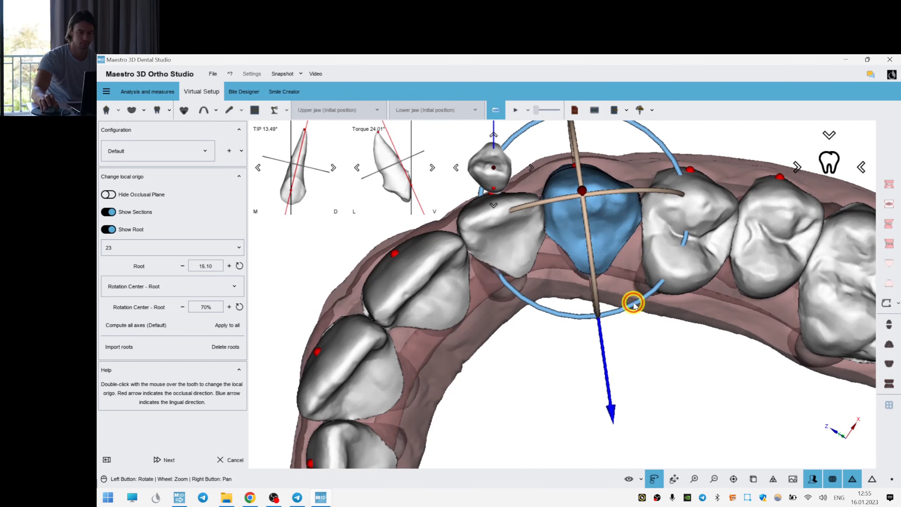
{"action": "double_click", "coordinate": [487, 236]}
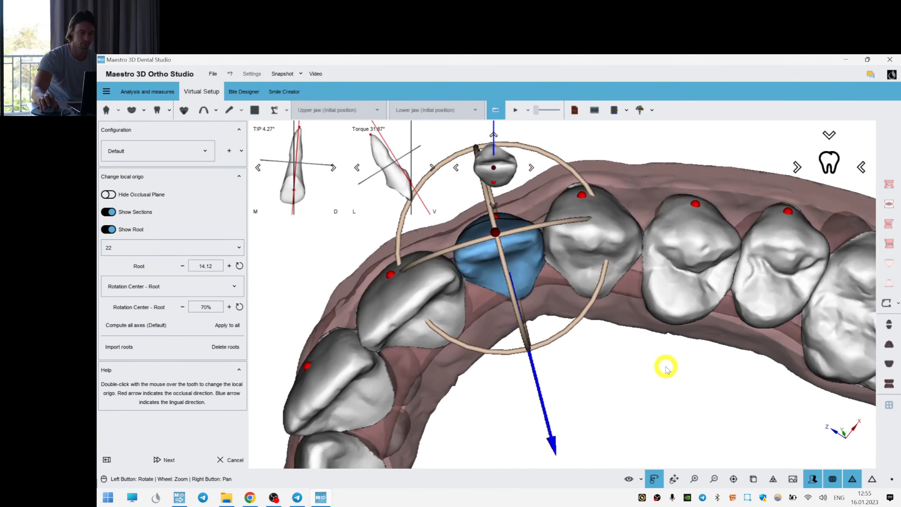
{"action": "left_click", "coordinate": [165, 460]}
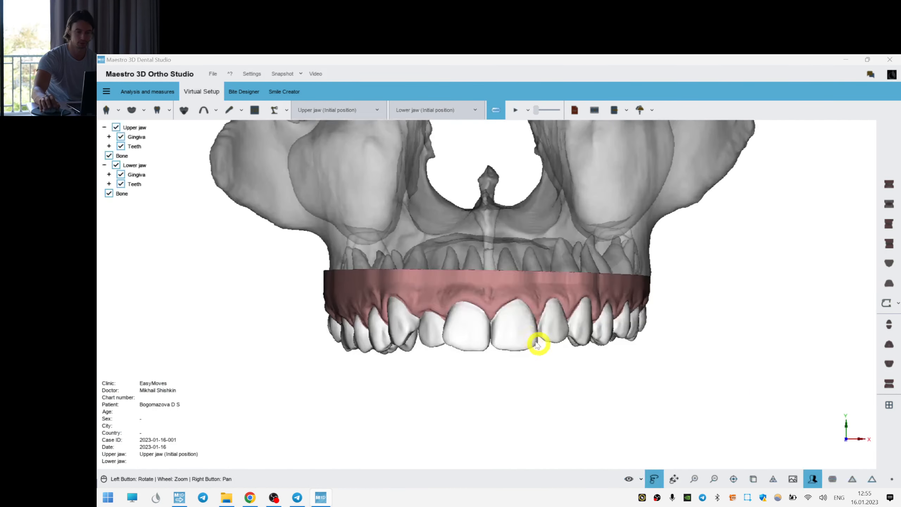
- Examine the upper teeth, gingiva and roots from the front and right side
{"action": "left_click", "coordinate": [505, 310]}
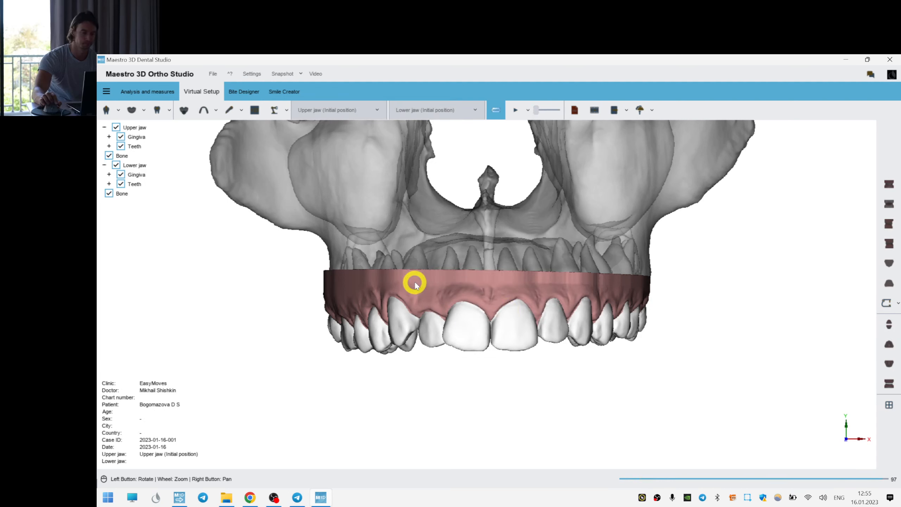
{"action": "left_click_drag", "start_coordinate": [466, 317], "coordinate": [638, 277]}
{"action": "left_click_drag", "start_coordinate": [412, 218], "coordinate": [533, 297]}
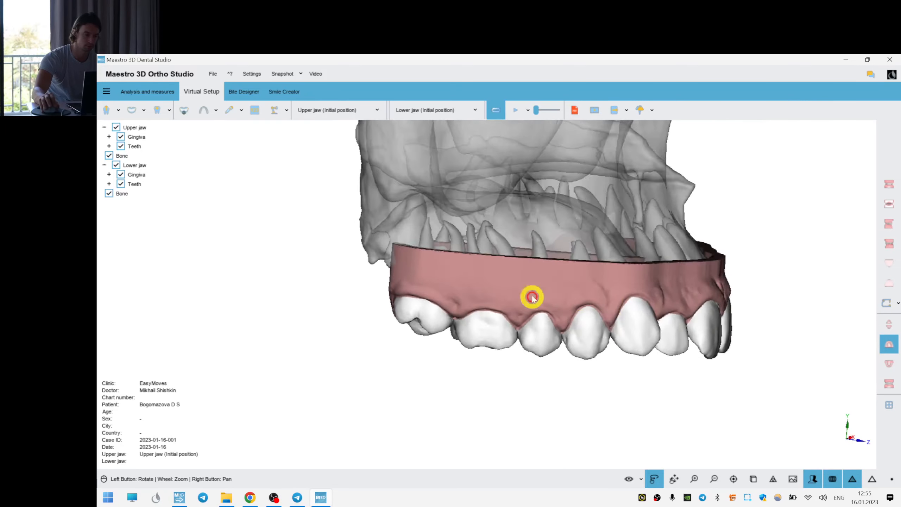
{"action": "scroll", "coordinate": [532, 297], "scroll_direction": "up", "scroll_amount": 5}
{"action": "right_click_drag", "start_coordinate": [317, 230], "coordinate": [446, 240]}
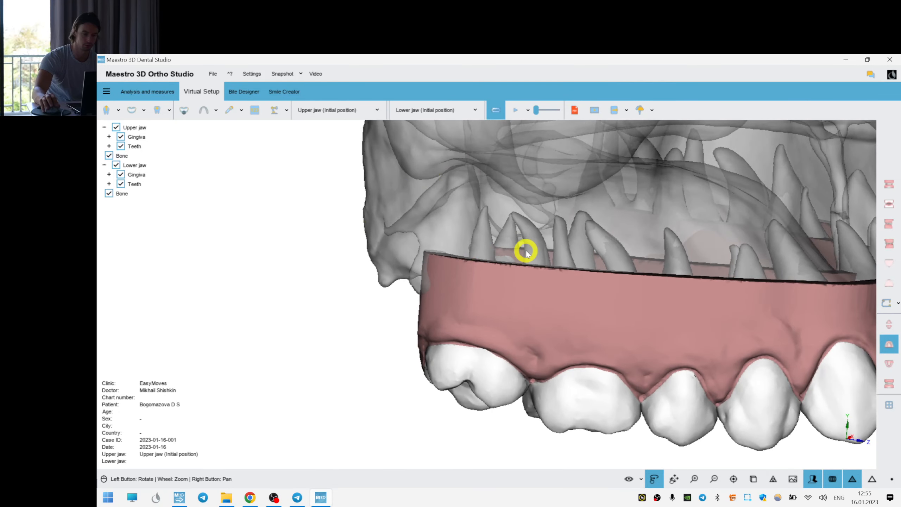
{"action": "scroll", "coordinate": [526, 252], "scroll_direction": "down", "scroll_amount": 5}
{"action": "left_click_drag", "start_coordinate": [526, 252], "coordinate": [707, 308]}
{"action": "right_click_drag", "start_coordinate": [337, 139], "coordinate": [209, 138]}
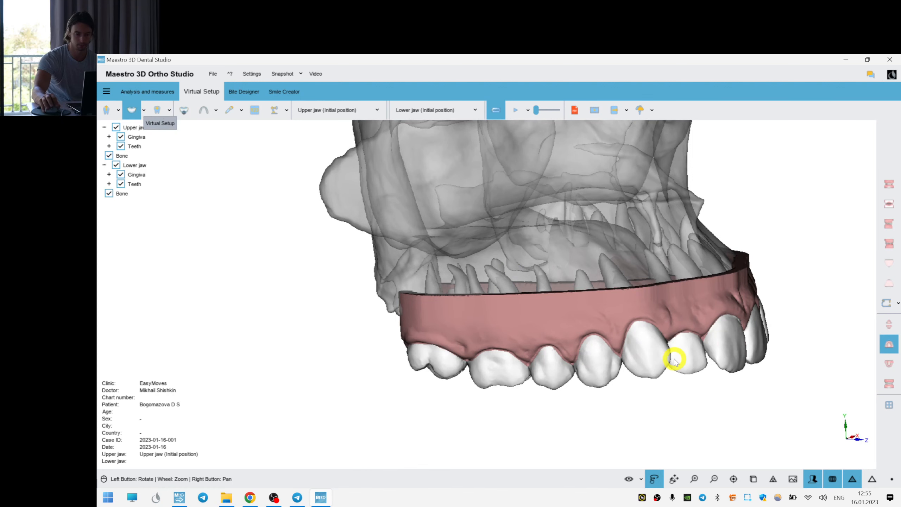
- Open the virtual setup and display only the upper jaw in occlusal view
{"action": "left_click", "coordinate": [132, 110]}
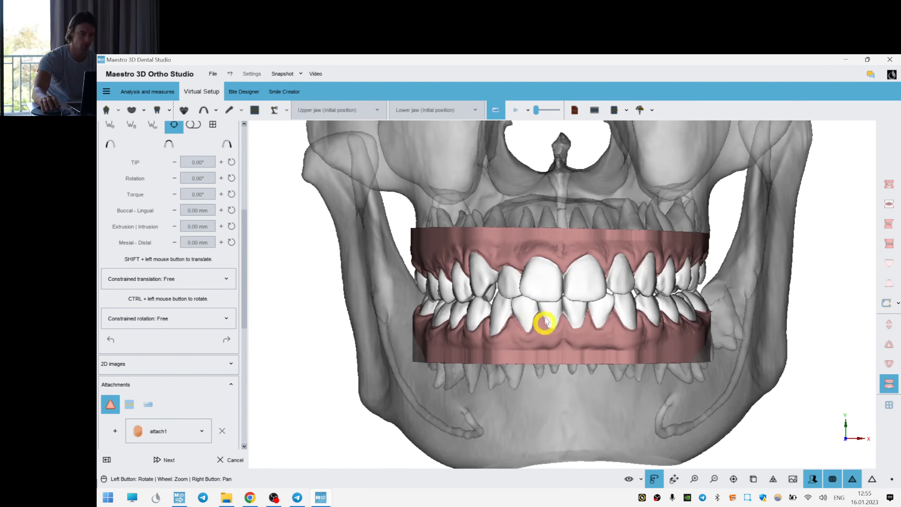
{"action": "left_click_drag", "start_coordinate": [545, 322], "coordinate": [404, 262]}
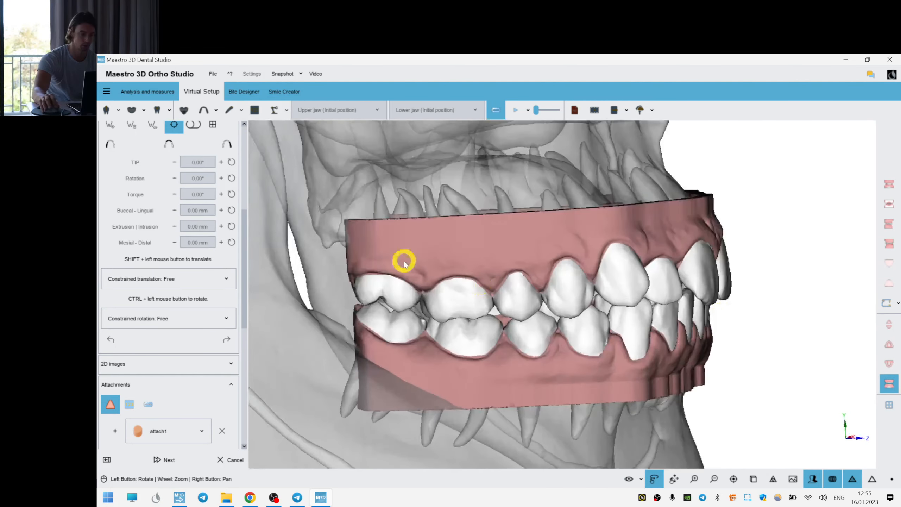
{"action": "left_click_drag", "start_coordinate": [585, 332], "coordinate": [667, 311]}
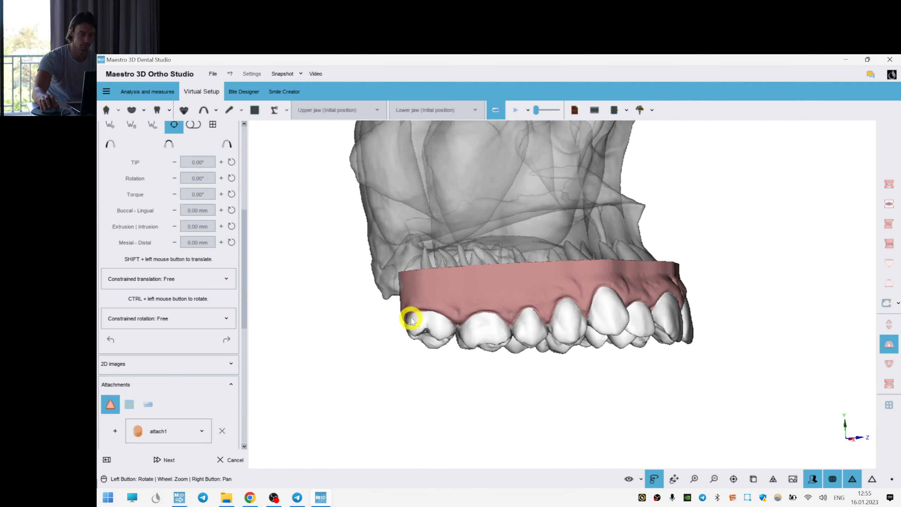
{"action": "left_click", "coordinate": [444, 337]}
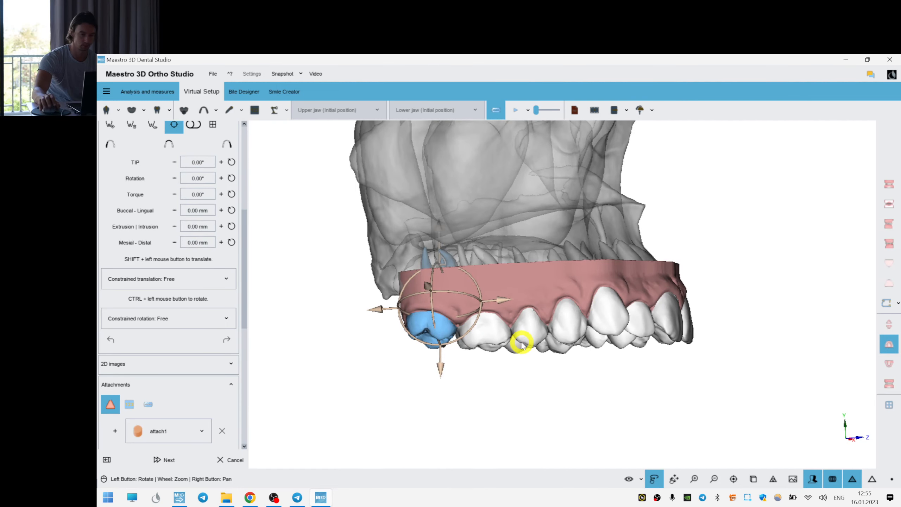
{"action": "mouse_move", "coordinate": [605, 283]}
{"action": "left_mouse_down"}
{"action": "mouse_move", "coordinate": [616, 367]}
{"action": "mouse_move", "coordinate": [687, 261]}
{"action": "mouse_move", "coordinate": [539, 299]}
{"action": "mouse_move", "coordinate": [575, 311]}
{"action": "mouse_move", "coordinate": [617, 277]}
{"action": "left_mouse_up"}
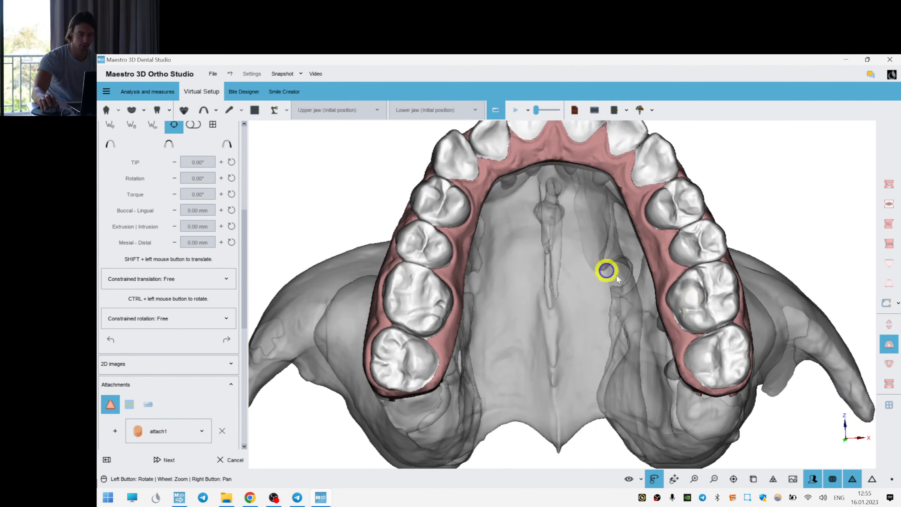
- Move upper right second molar 17 distally, setting its mesial-distal movement to -0.9 mm
{"action": "left_click", "coordinate": [746, 355]}
{"action": "left_click", "coordinate": [403, 358]}
{"action": "scroll", "coordinate": [567, 316], "scroll_direction": "up", "scroll_amount": 5}
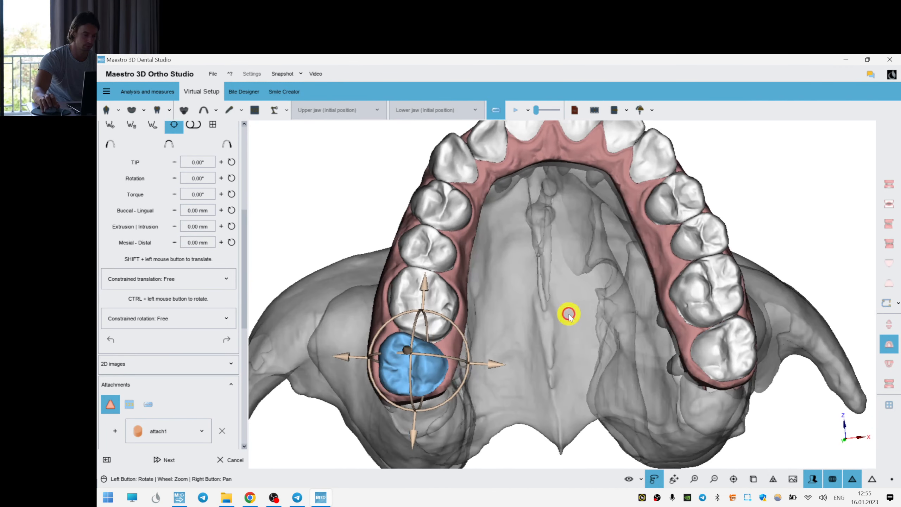
{"action": "right_click_drag", "start_coordinate": [546, 245], "coordinate": [550, 223]}
{"action": "left_click_drag", "start_coordinate": [245, 250], "coordinate": [233, 137]}
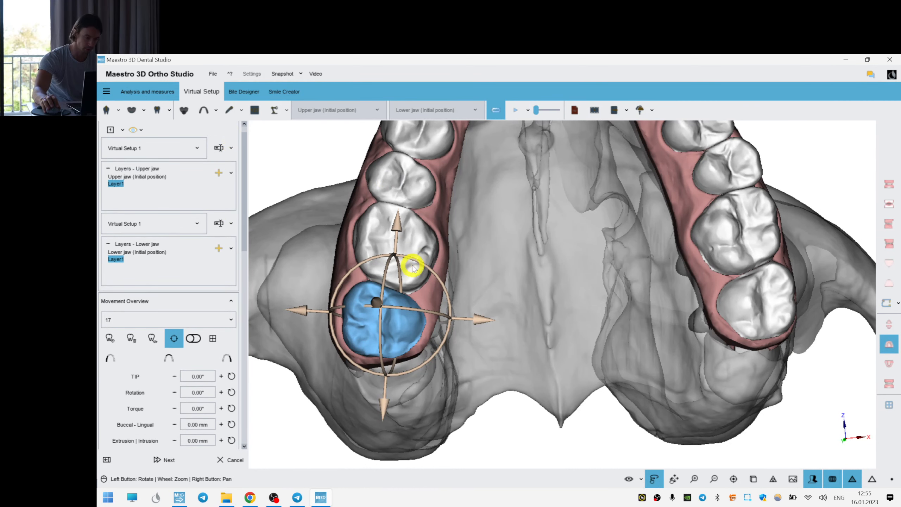
{"action": "scroll", "coordinate": [246, 235], "scroll_direction": "down", "scroll_amount": 6}
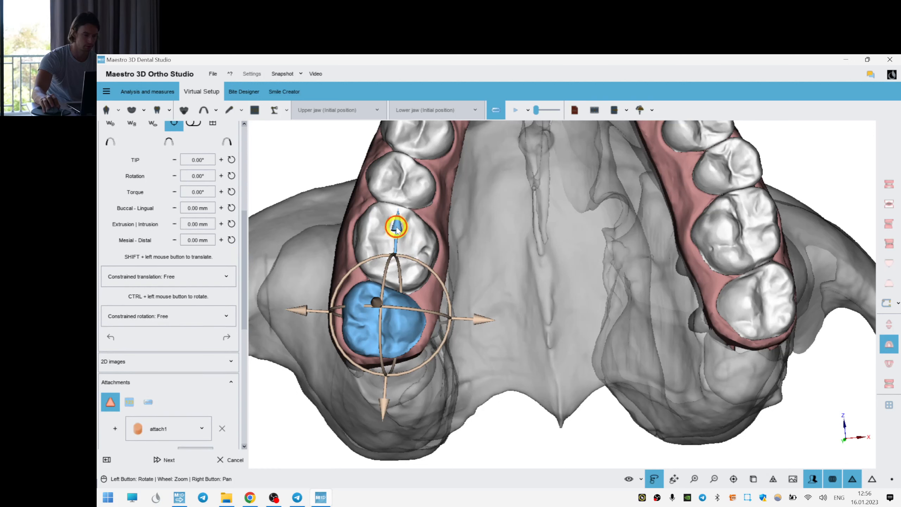
{"action": "left_click_drag", "start_coordinate": [397, 229], "coordinate": [396, 235]}
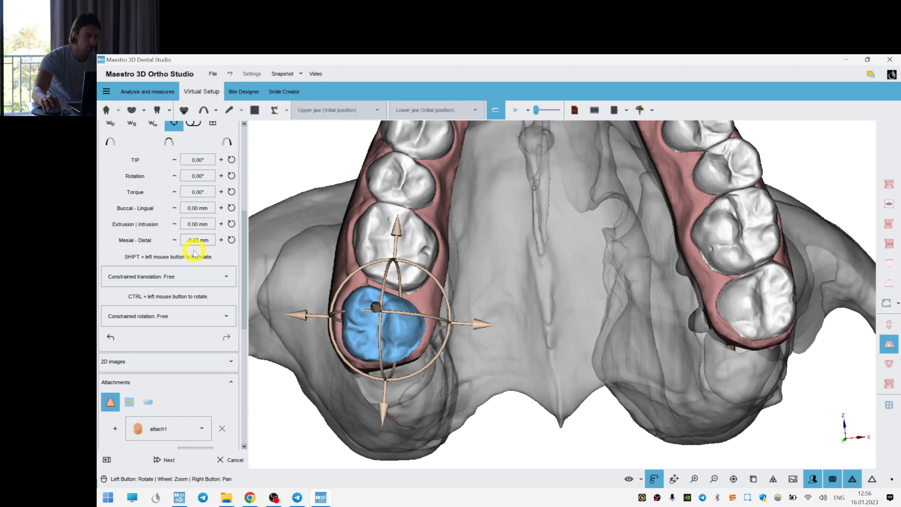
{"action": "left_click", "coordinate": [263, 263]}
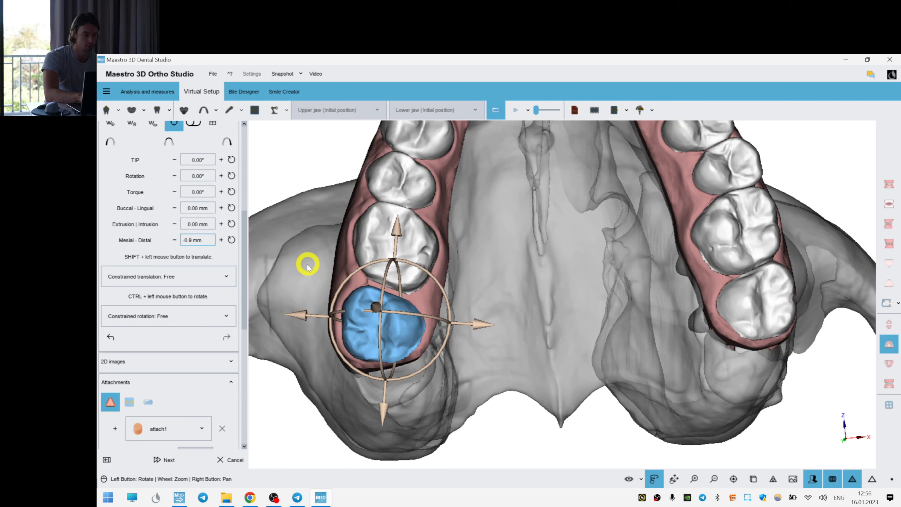
{"action": "key", "text": "Return"}
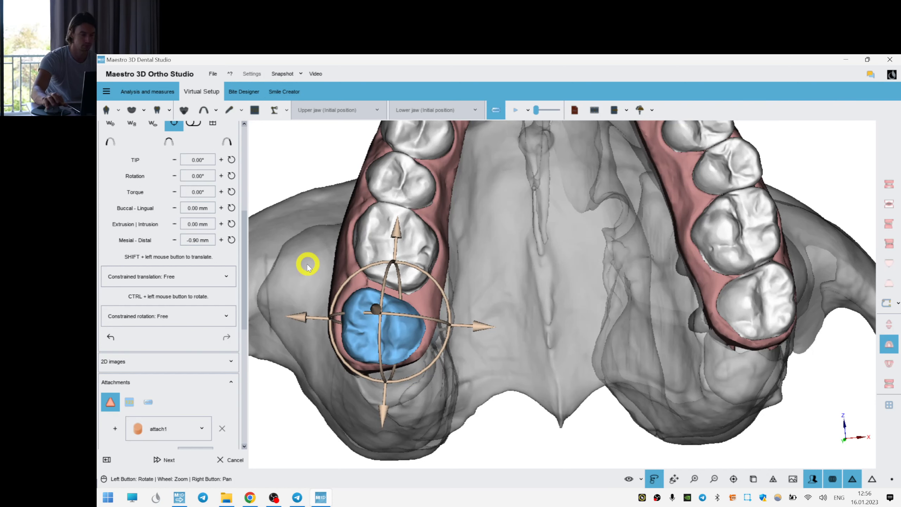
- Move upper left second molar 27 distally by about 0.9 mm with the movement manipulator
{"action": "left_click", "coordinate": [763, 323]}
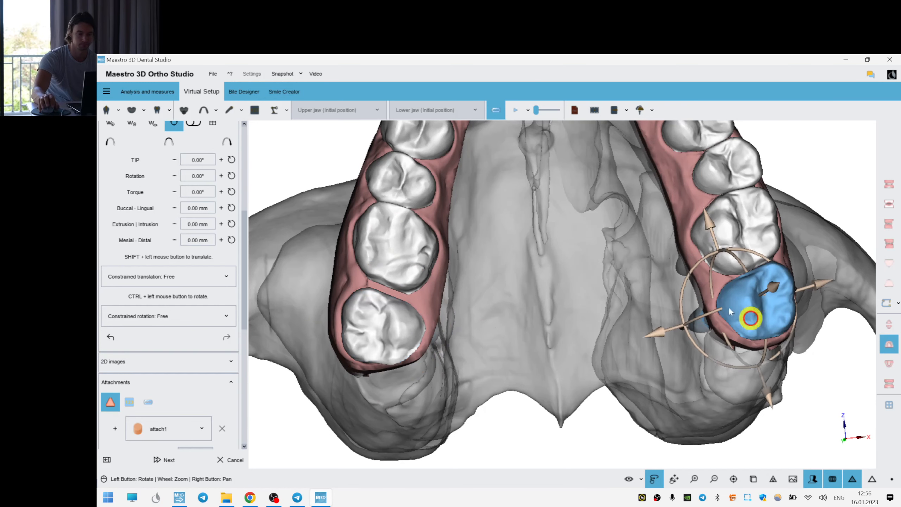
{"action": "left_click_drag", "start_coordinate": [571, 243], "coordinate": [525, 231]}
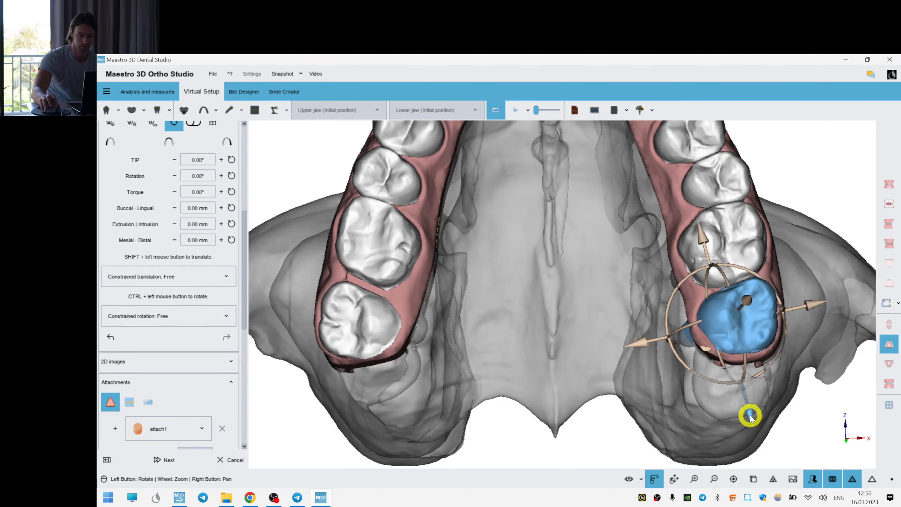
{"action": "left_click_drag", "start_coordinate": [750, 418], "coordinate": [756, 422]}
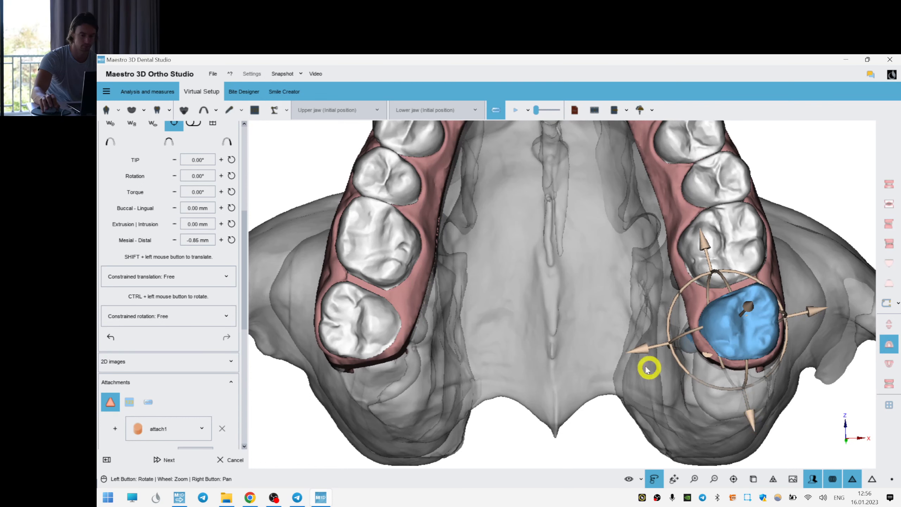
- Examine the upper arch in occlusal view, tooth 27's available options, and both jaws from the right side
{"action": "left_click_drag", "start_coordinate": [603, 223], "coordinate": [559, 261]}
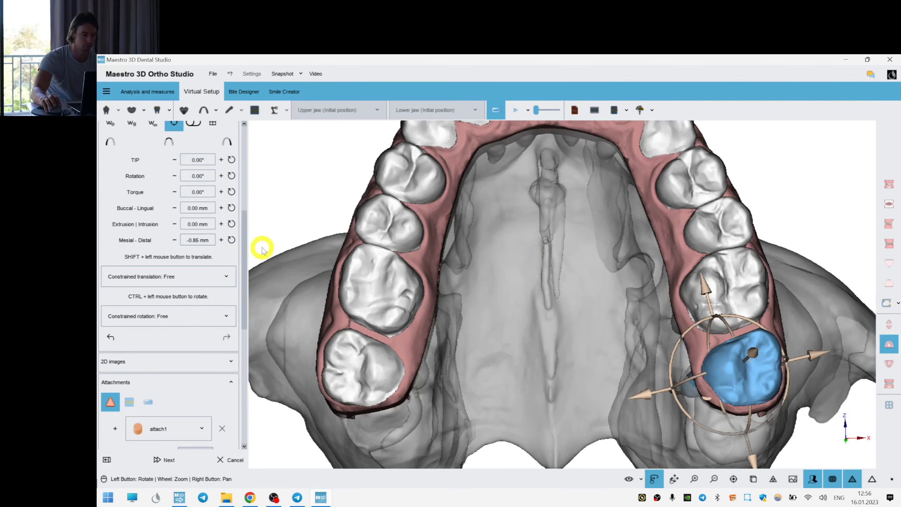
{"action": "left_click_drag", "start_coordinate": [566, 253], "coordinate": [664, 313]}
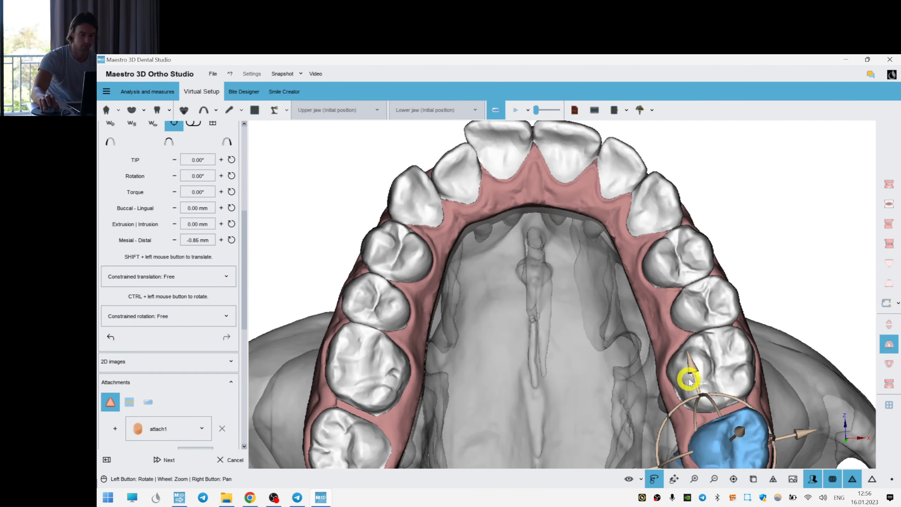
{"action": "right_click", "coordinate": [727, 431]}
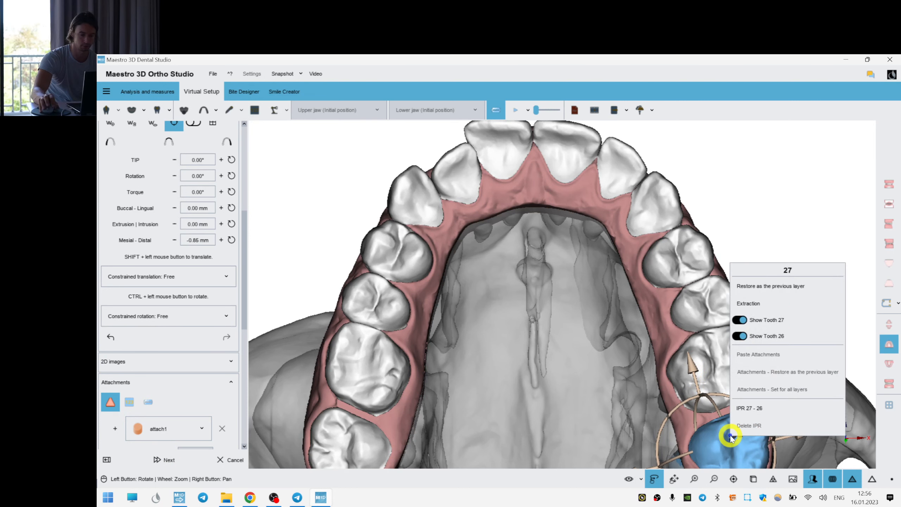
{"action": "left_click", "coordinate": [443, 350]}
{"action": "left_click_drag", "start_coordinate": [543, 301], "coordinate": [667, 378]}
{"action": "left_click_drag", "start_coordinate": [854, 361], "coordinate": [645, 337]}
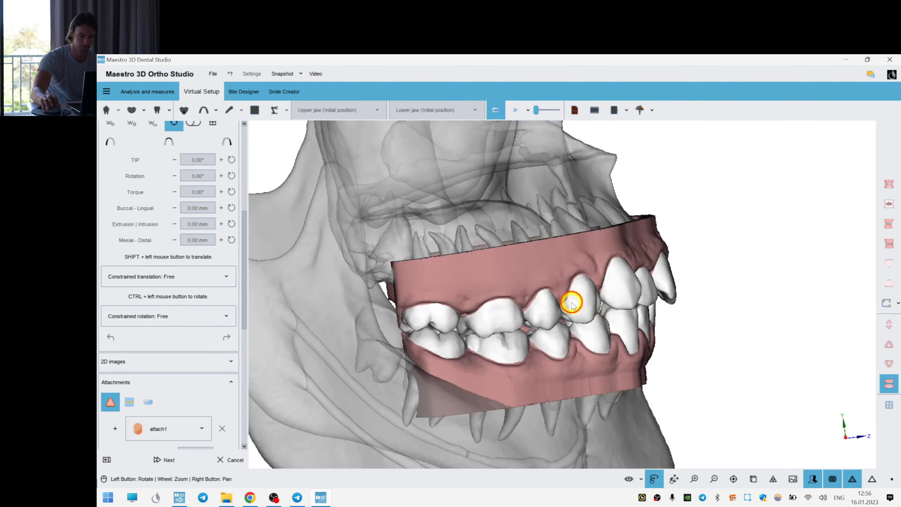
{"action": "left_click_drag", "start_coordinate": [571, 302], "coordinate": [521, 300]}
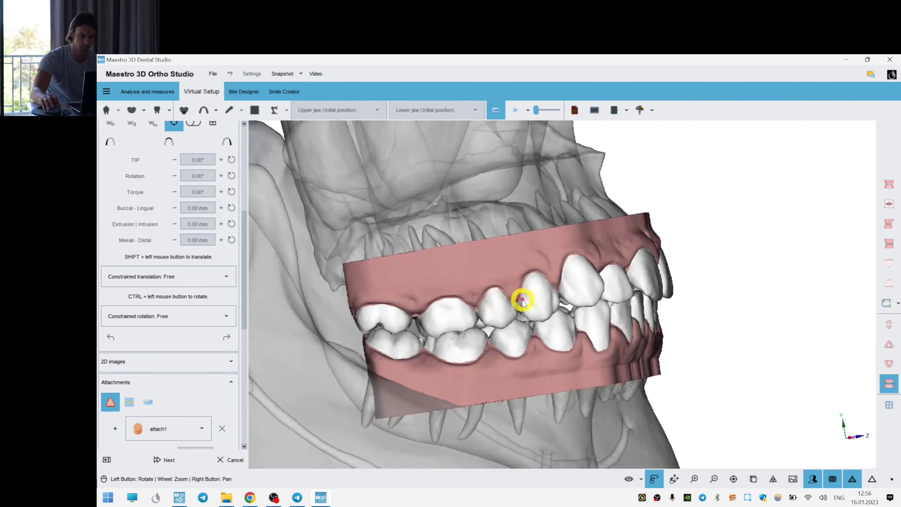
{"action": "scroll", "coordinate": [521, 300], "scroll_direction": "up", "scroll_amount": 3}
- In the upper occlusal view, test torque of about 4.3° on tooth 21 and rotation and torque of about 3° on tooth 22
{"action": "left_click", "coordinate": [890, 345]}
{"action": "left_click_drag", "start_coordinate": [573, 288], "coordinate": [611, 264]}
{"action": "left_click", "coordinate": [567, 234]}
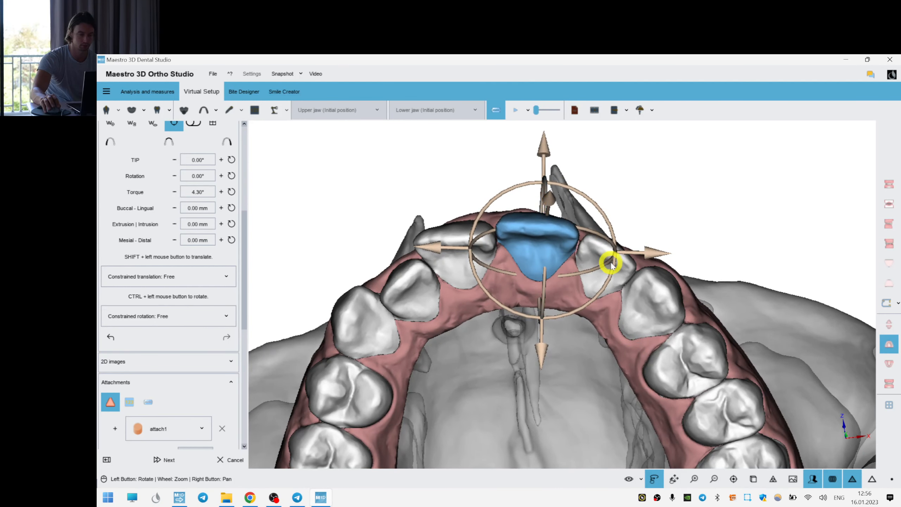
{"action": "left_click", "coordinate": [609, 265]}
{"action": "left_click_drag", "start_coordinate": [665, 284], "coordinate": [571, 294]}
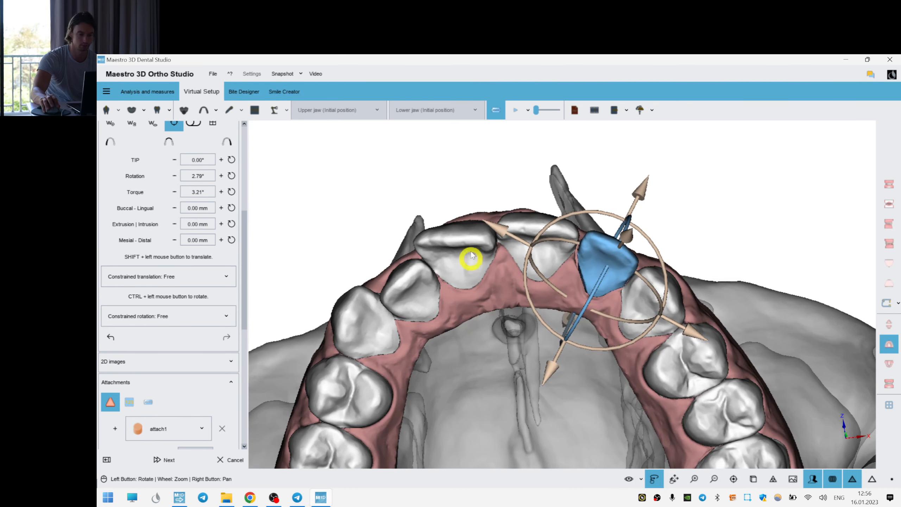
- Test torque on upper right central incisor 11 and check the movement manipulator of lateral incisor 12
{"action": "left_click", "coordinate": [450, 261]}
{"action": "scroll", "coordinate": [653, 348], "scroll_direction": "up", "scroll_amount": 3}
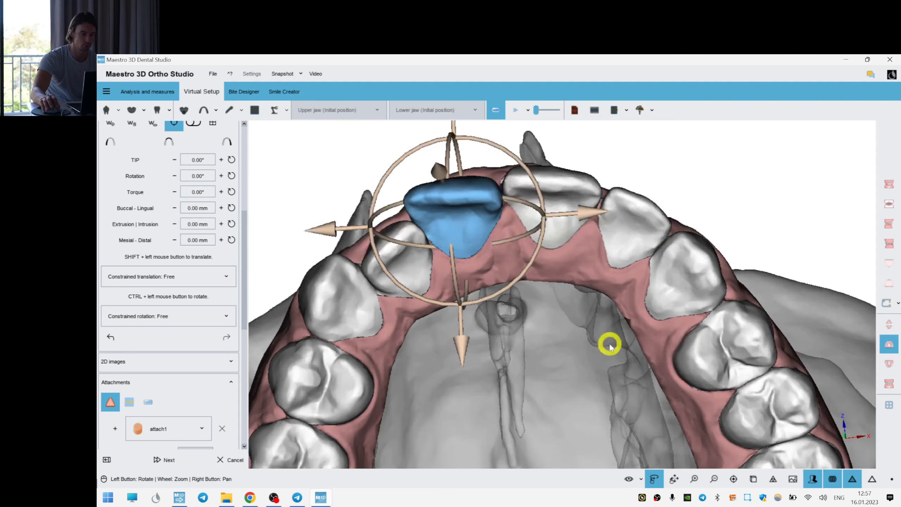
{"action": "left_click_drag", "start_coordinate": [457, 282], "coordinate": [459, 268]}
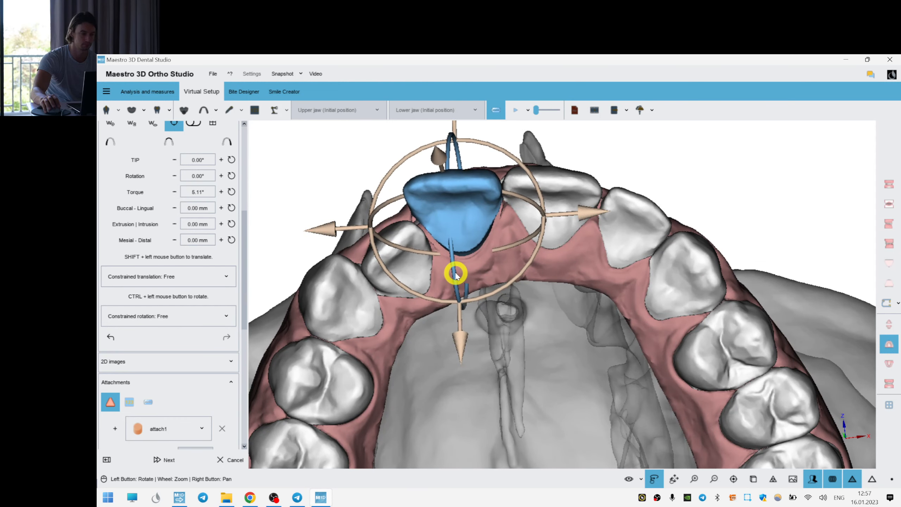
{"action": "left_click_drag", "start_coordinate": [515, 278], "coordinate": [455, 269]}
{"action": "left_click", "coordinate": [402, 268]}
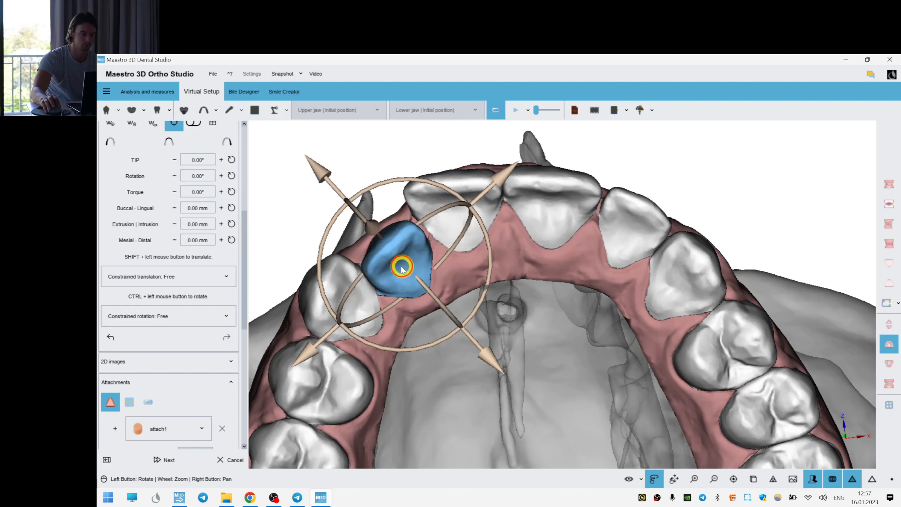
{"action": "left_click_drag", "start_coordinate": [352, 297], "coordinate": [554, 362]}
- Display the lower jaw in occlusal view and test torque of about 6.9° on lower left first molar 36
{"action": "left_click", "coordinate": [508, 376]}
{"action": "left_click", "coordinate": [889, 363]}
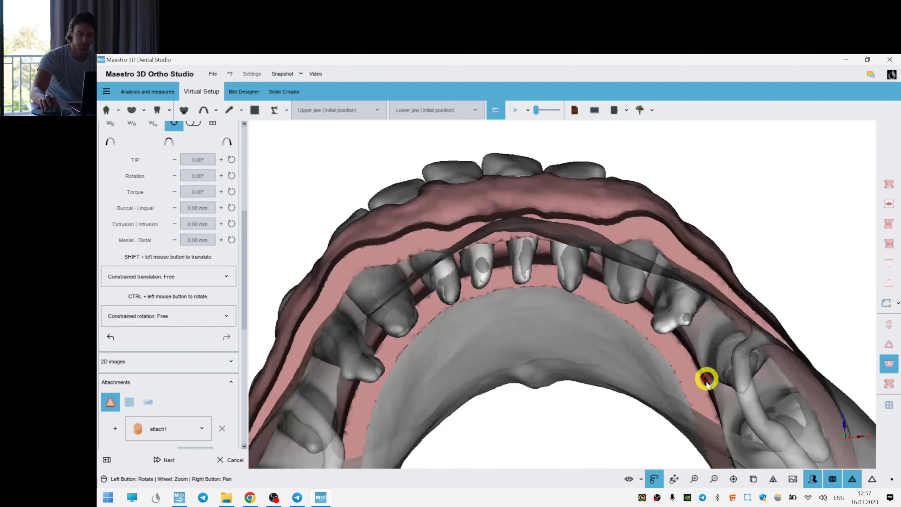
{"action": "left_click_drag", "start_coordinate": [707, 382], "coordinate": [561, 270]}
{"action": "left_click", "coordinate": [426, 333]}
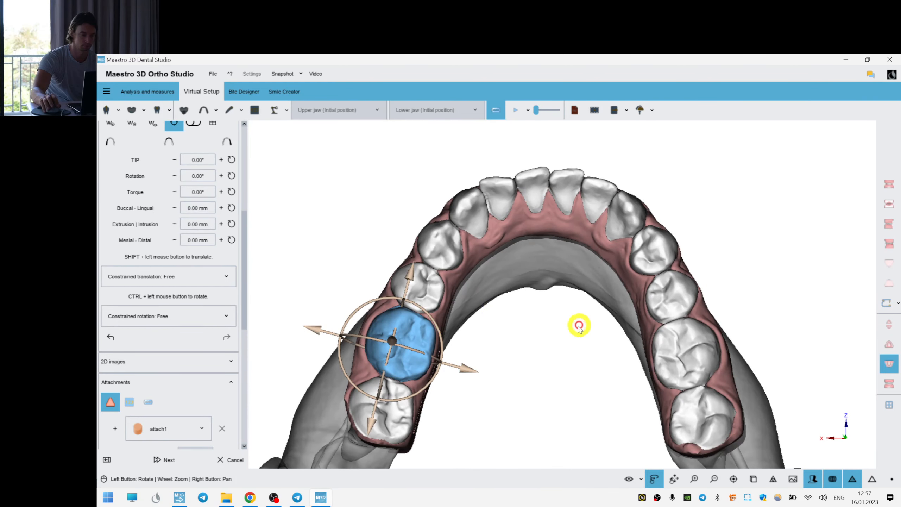
{"action": "scroll", "coordinate": [579, 326], "scroll_direction": "up", "scroll_amount": 2}
{"action": "left_click_drag", "start_coordinate": [387, 357], "coordinate": [395, 273], "text": "ctrl"}
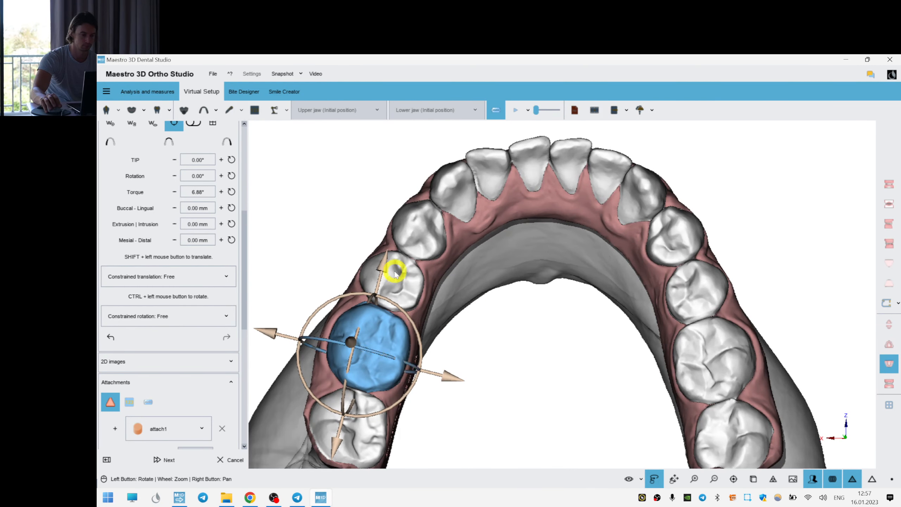
- Test torque of about 3.2° on lower left second premolar 35 and check the movement manipulator of first premolar 34
{"action": "left_click", "coordinate": [413, 284]}
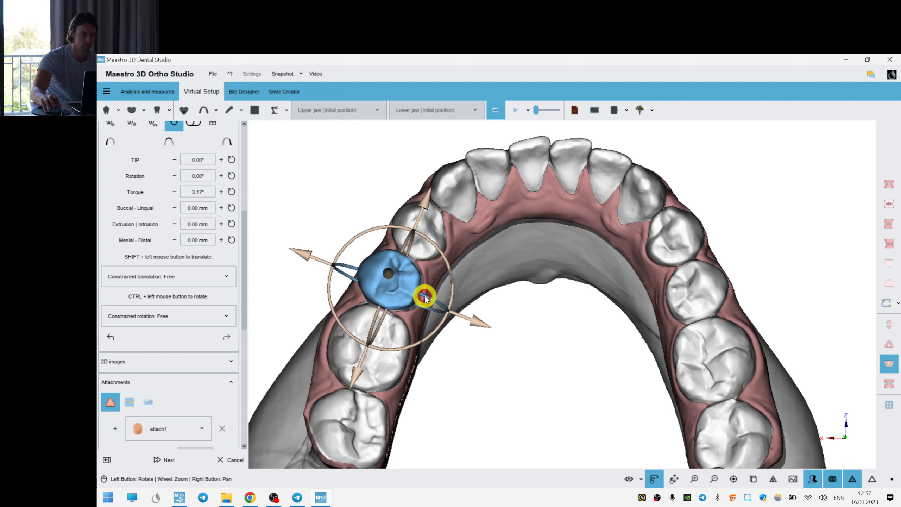
{"action": "left_click_drag", "start_coordinate": [428, 217], "coordinate": [450, 279]}
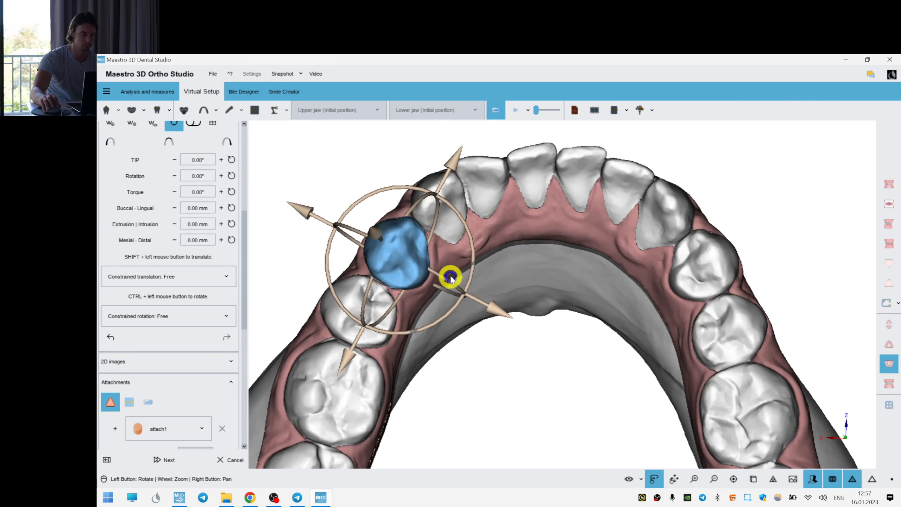
{"action": "left_click", "coordinate": [532, 271]}
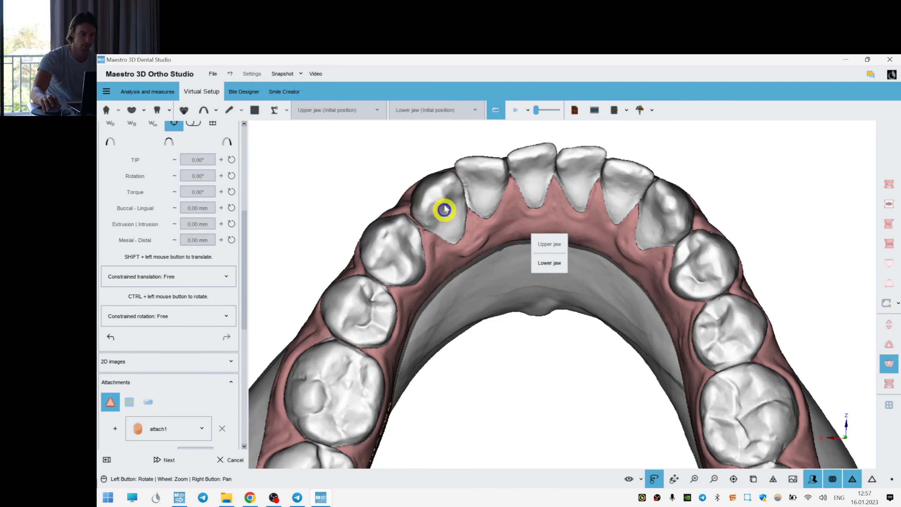
- Try out the movement manipulators of lower left canine 33 and lateral incisor 32
{"action": "left_click", "coordinate": [444, 208]}
{"action": "left_click_drag", "start_coordinate": [482, 239], "coordinate": [478, 197]}
{"action": "left_click", "coordinate": [495, 183]}
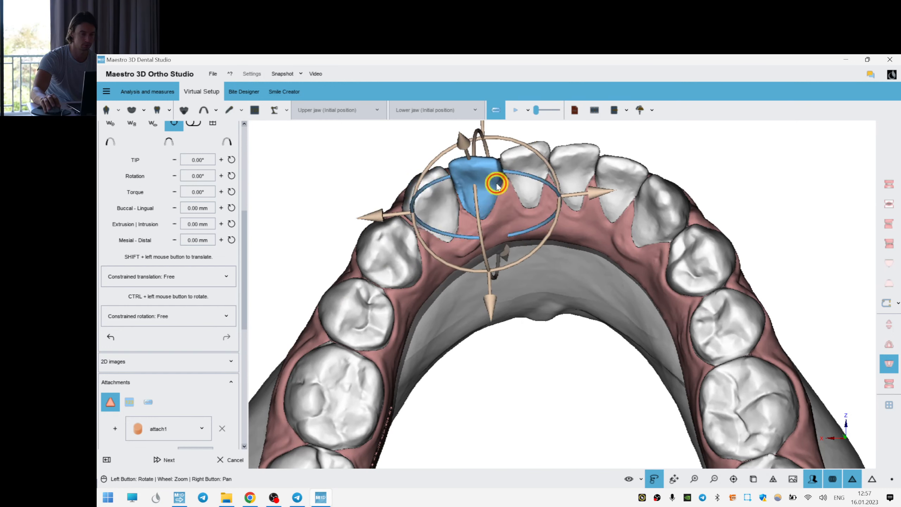
{"action": "left_click_drag", "start_coordinate": [512, 288], "coordinate": [515, 316]}
{"action": "scroll", "coordinate": [540, 269], "scroll_direction": "up", "scroll_amount": 2}
{"action": "left_click_drag", "start_coordinate": [542, 249], "coordinate": [492, 241]}
- Test about 5.5° rotation and 4.6° torque on lower left incisor 31, and −2° tip, −6.2° rotation and 7.1° torque on incisor 32
{"action": "left_click", "coordinate": [539, 165]}
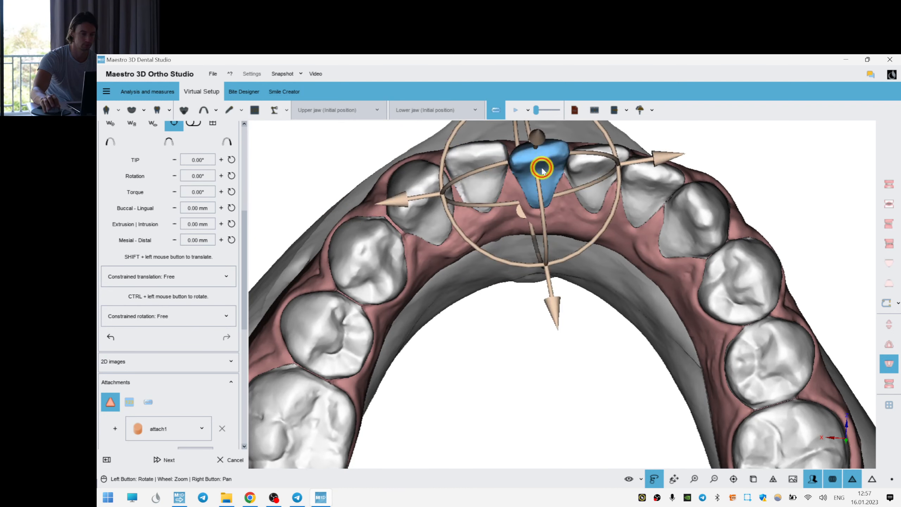
{"action": "left_click_drag", "start_coordinate": [643, 290], "coordinate": [524, 243]}
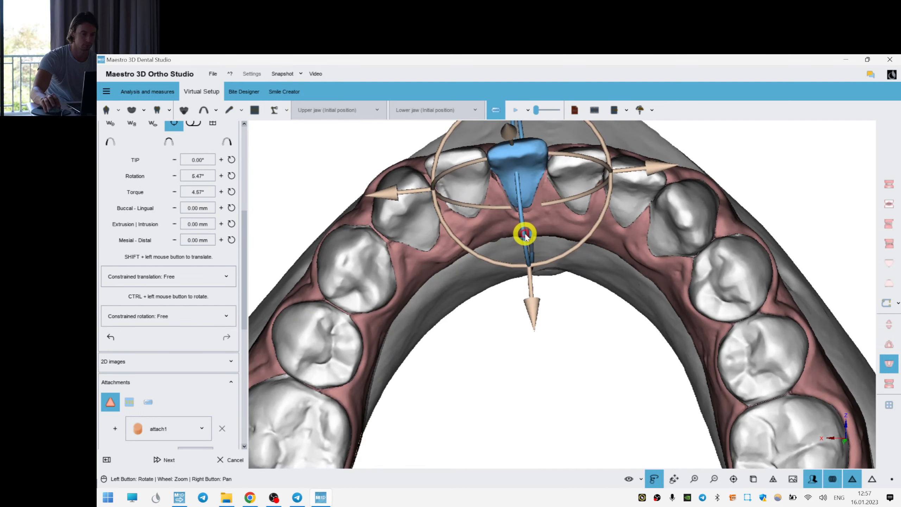
{"action": "left_click", "coordinate": [440, 193]}
{"action": "left_click_drag", "start_coordinate": [386, 191], "coordinate": [218, 182]}
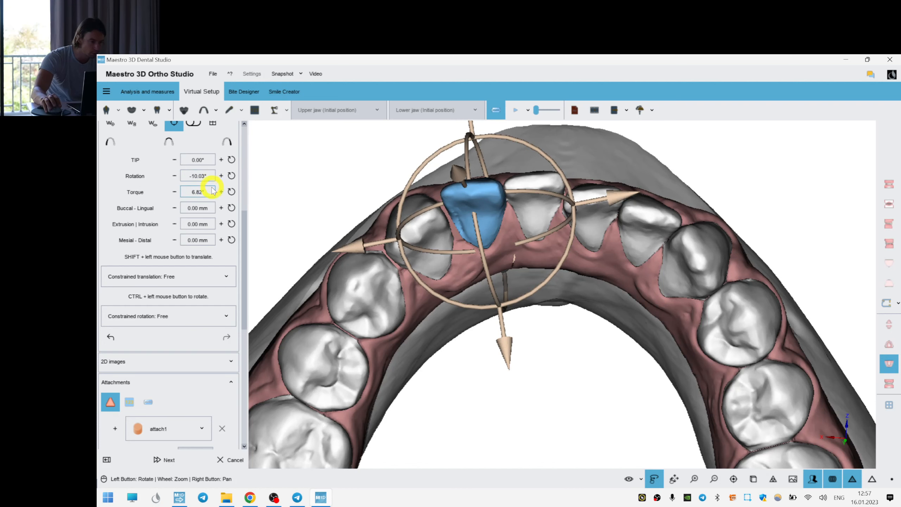
{"action": "left_click_drag", "start_coordinate": [514, 328], "coordinate": [534, 320]}
{"action": "left_click_drag", "start_coordinate": [545, 236], "coordinate": [495, 261]}
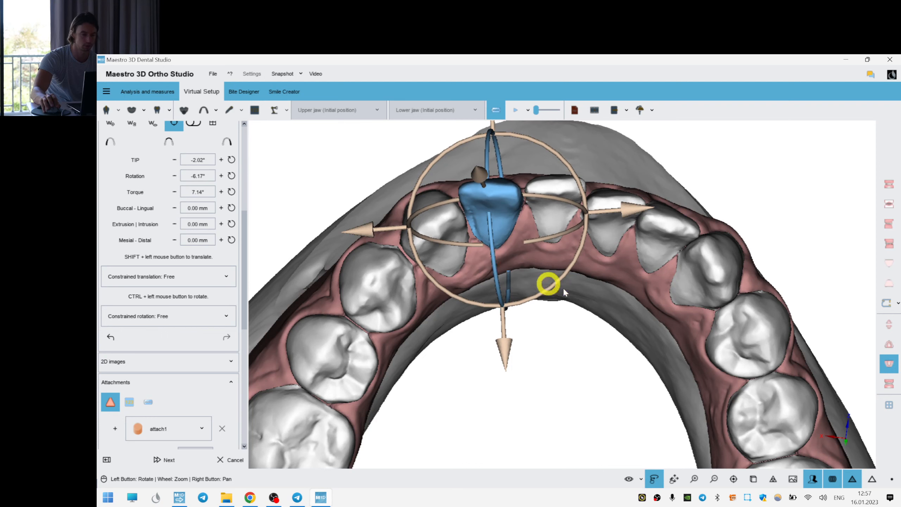
- Test tip of about −2°, rotation of −8.5° and torque of 7.1° on lower right incisor 41, and try lateral incisor 42
{"action": "left_click", "coordinate": [607, 206]}
{"action": "left_click_drag", "start_coordinate": [706, 266], "coordinate": [584, 225]}
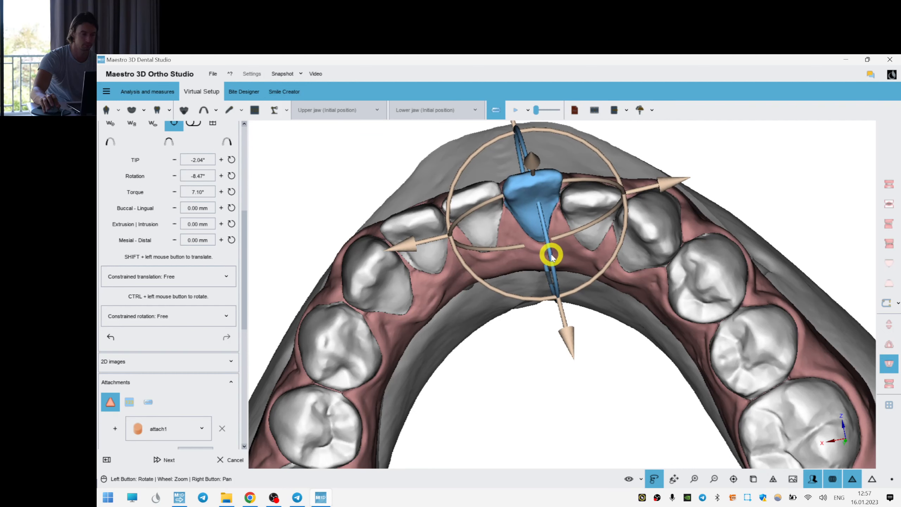
{"action": "left_click", "coordinate": [592, 222]}
{"action": "left_click_drag", "start_coordinate": [639, 358], "coordinate": [637, 349]}
{"action": "left_click_drag", "start_coordinate": [643, 288], "coordinate": [606, 264]}
- Test torque of about 6.8° on lower right canine 43, and try torque on lower right first molar 46
{"action": "left_click", "coordinate": [615, 238]}
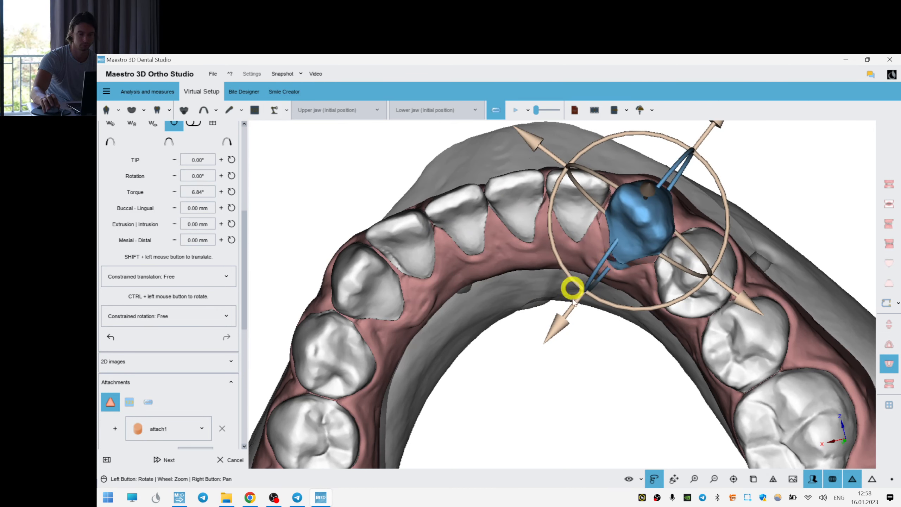
{"action": "left_click_drag", "start_coordinate": [477, 292], "coordinate": [461, 192]}
{"action": "right_click_drag", "start_coordinate": [462, 192], "coordinate": [450, 99]}
{"action": "left_click", "coordinate": [804, 333]}
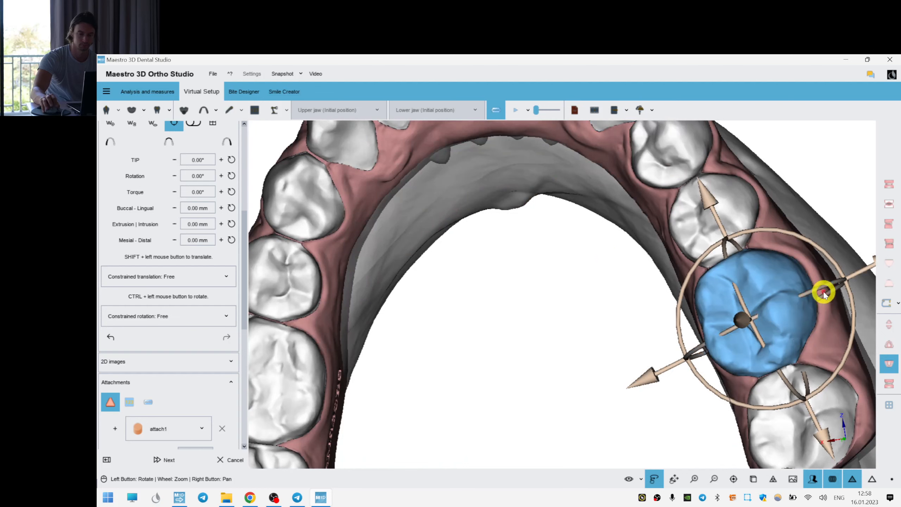
{"action": "left_click_drag", "start_coordinate": [830, 296], "coordinate": [840, 291]}
- Test torque of about 6.25° on lower right second premolar 45
{"action": "left_click", "coordinate": [727, 227]}
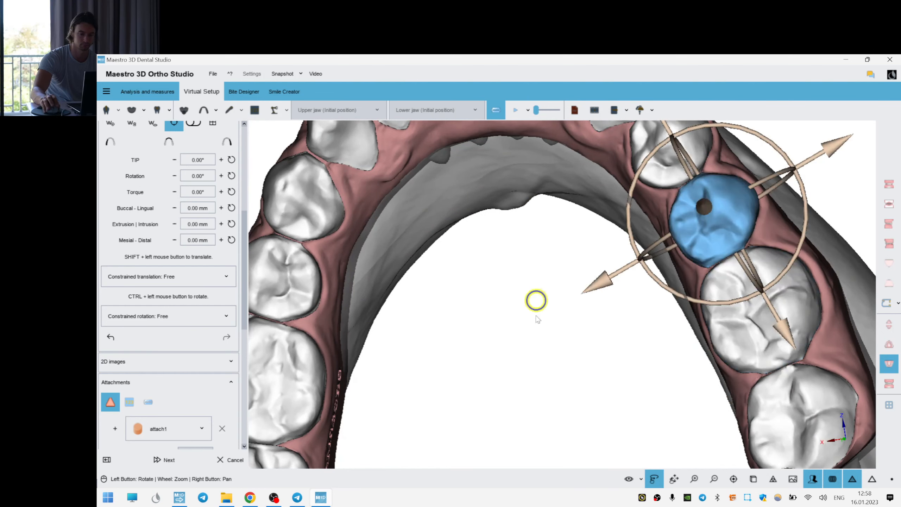
{"action": "right_click_drag", "start_coordinate": [479, 206], "coordinate": [502, 272]}
{"action": "left_click_drag", "start_coordinate": [637, 259], "coordinate": [654, 327]}
{"action": "right_click_drag", "start_coordinate": [607, 267], "coordinate": [564, 219]}
{"action": "left_click_drag", "start_coordinate": [752, 272], "coordinate": [762, 271]}
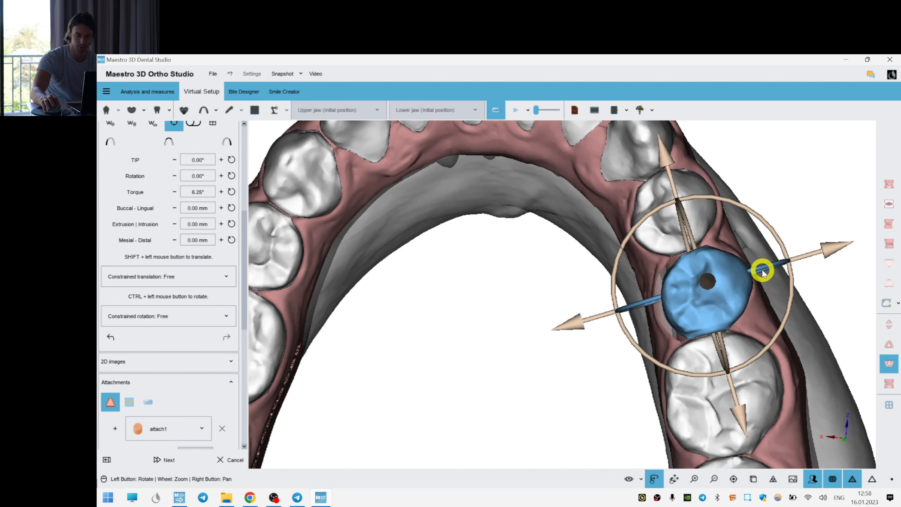
- Test torque on lower right first premolar 44, then deselect it and view the lower arch from above
{"action": "left_click", "coordinate": [677, 216]}
{"action": "right_click_drag", "start_coordinate": [575, 266], "coordinate": [590, 330]}
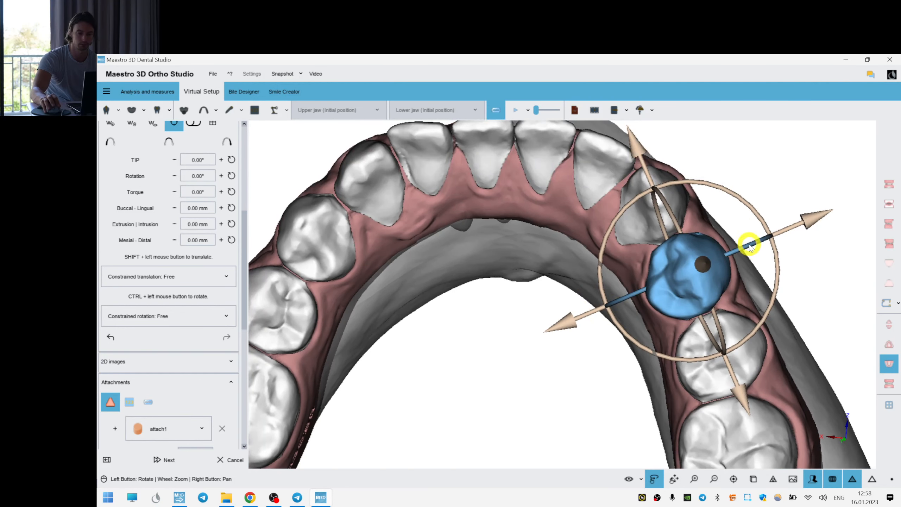
{"action": "left_click_drag", "start_coordinate": [749, 245], "coordinate": [759, 244]}
{"action": "left_click", "coordinate": [569, 259]}
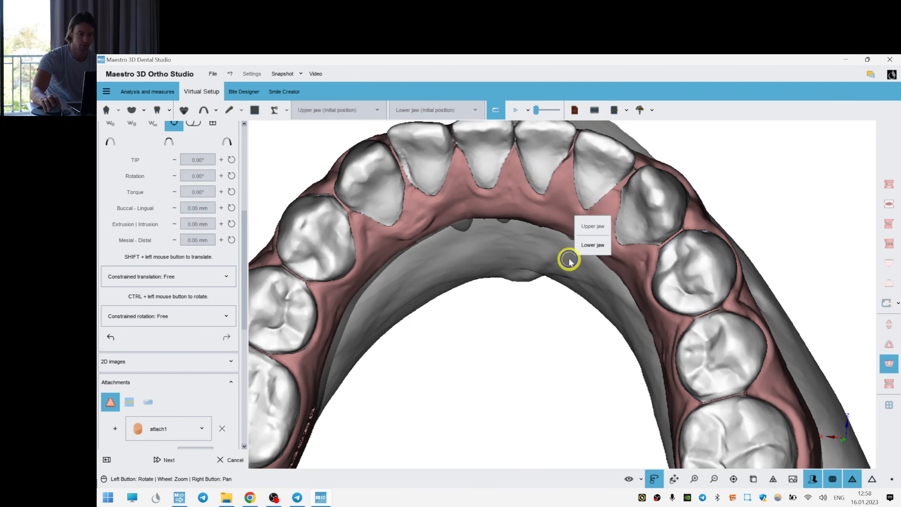
{"action": "left_click_drag", "start_coordinate": [469, 328], "coordinate": [686, 293]}
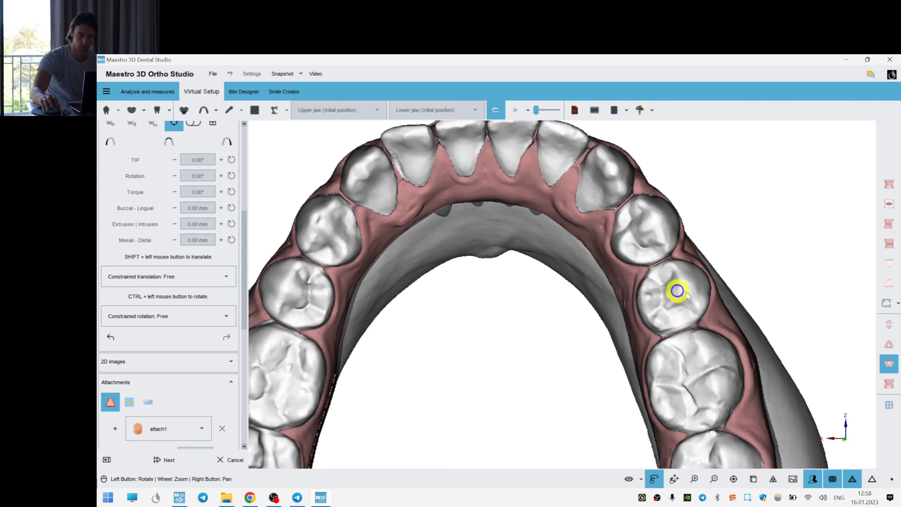
- Test about −0.4° tip on lower right premolar 45, and −1.3° tip, −2.9° rotation and 6.4° torque on premolar 44
{"action": "left_click", "coordinate": [690, 295]}
{"action": "left_click_drag", "start_coordinate": [520, 301], "coordinate": [732, 336]}
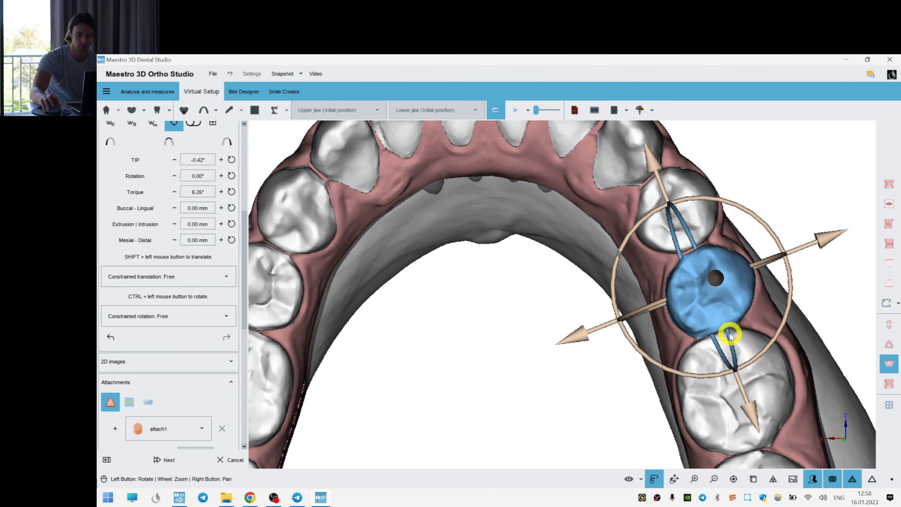
{"action": "left_click_drag", "start_coordinate": [765, 267], "coordinate": [716, 281]}
{"action": "left_click_drag", "start_coordinate": [708, 301], "coordinate": [734, 279]}
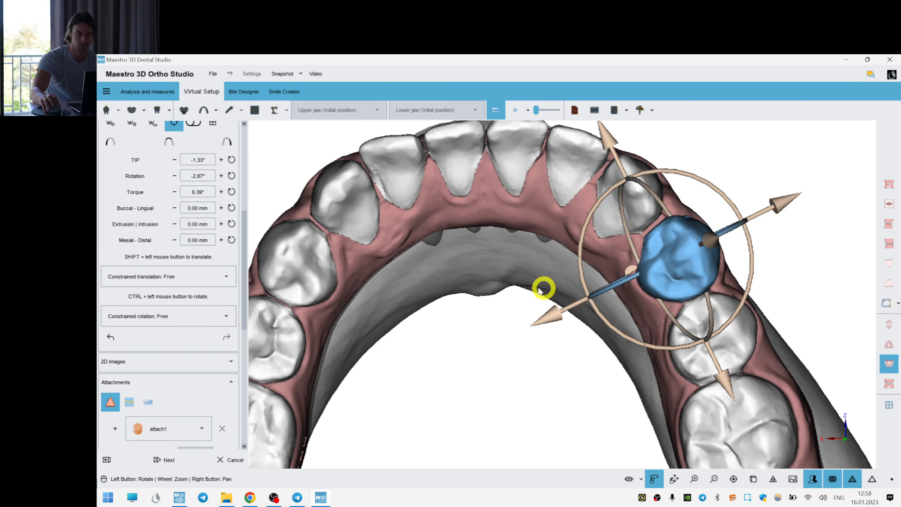
- Test torque of about 5.7° on lower left second premolar 35 and about 4.7° on first premolar 34
{"action": "right_click_drag", "start_coordinate": [478, 262], "coordinate": [658, 195]}
{"action": "left_click", "coordinate": [435, 283]}
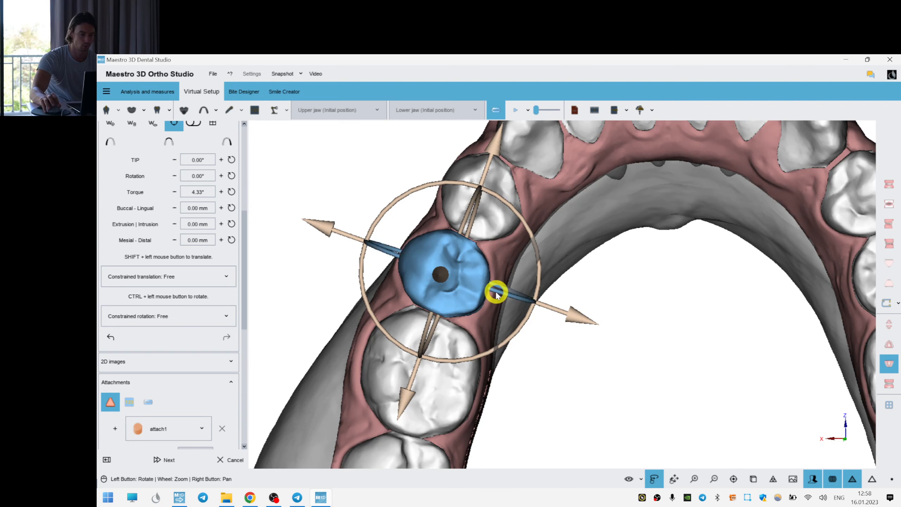
{"action": "left_click_drag", "start_coordinate": [496, 293], "coordinate": [429, 321]}
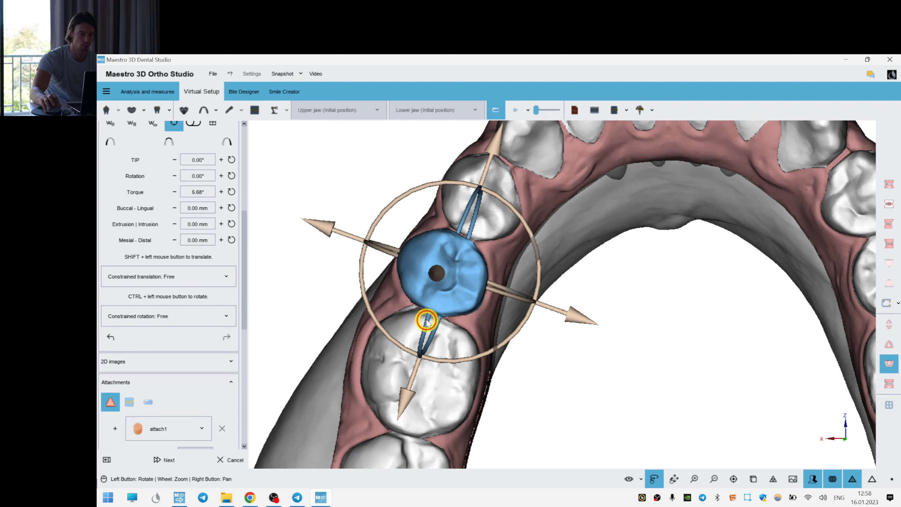
{"action": "left_click", "coordinate": [485, 213]}
{"action": "right_click_drag", "start_coordinate": [591, 245], "coordinate": [580, 305]}
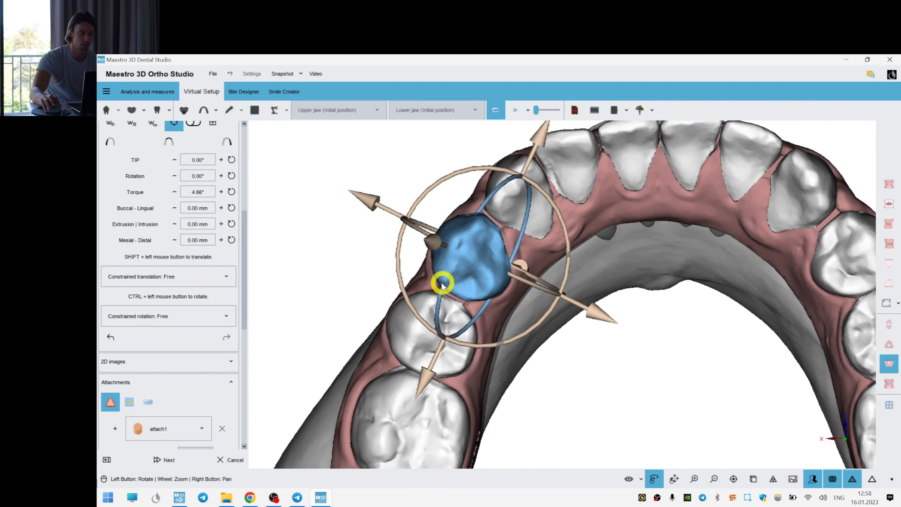
{"action": "left_click_drag", "start_coordinate": [439, 291], "coordinate": [521, 284]}
{"action": "right_click", "coordinate": [617, 251]}
- Test about 6.3° torque on lower left canine 33, and −2.7° tip, −8.2° rotation and 8.2° torque on lateral incisor 32
{"action": "right_click_drag", "start_coordinate": [596, 305], "coordinate": [500, 357]}
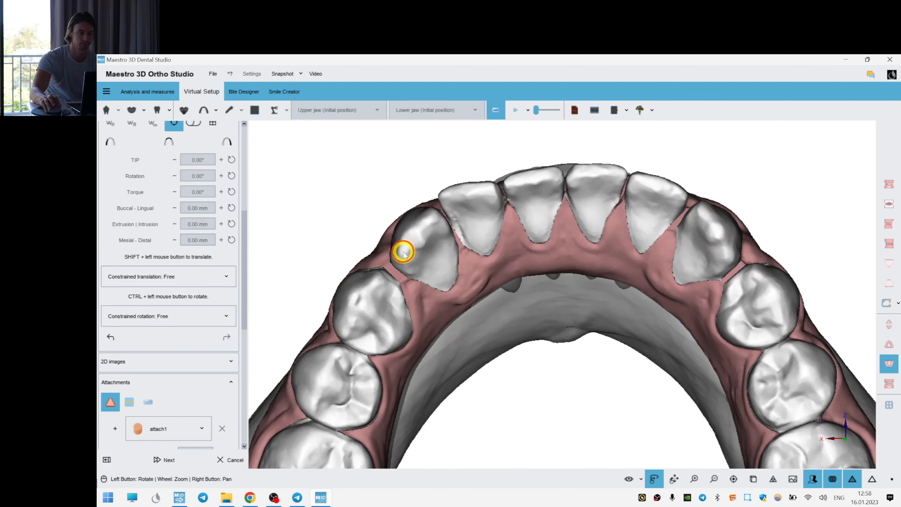
{"action": "left_click", "coordinate": [404, 251]}
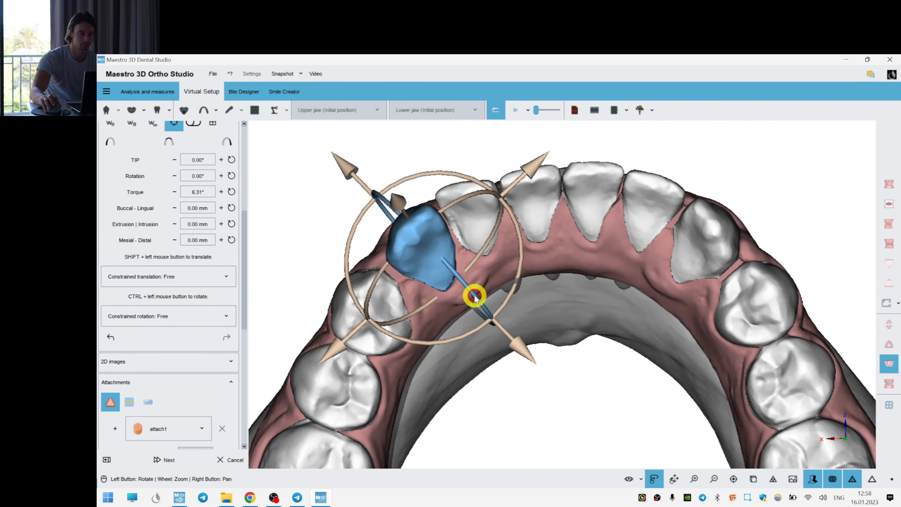
{"action": "right_click", "coordinate": [526, 324]}
{"action": "left_click", "coordinate": [477, 208]}
{"action": "left_click_drag", "start_coordinate": [590, 293], "coordinate": [506, 275]}
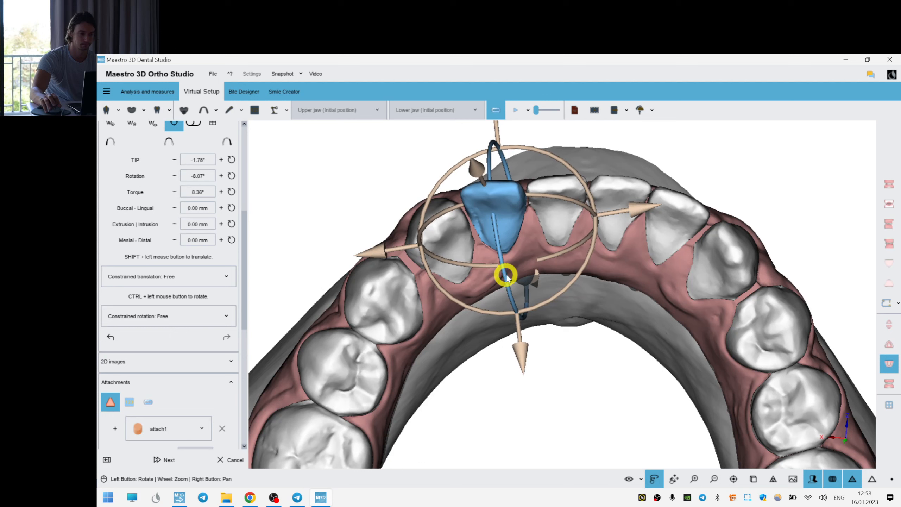
{"action": "left_click_drag", "start_coordinate": [565, 254], "coordinate": [548, 256]}
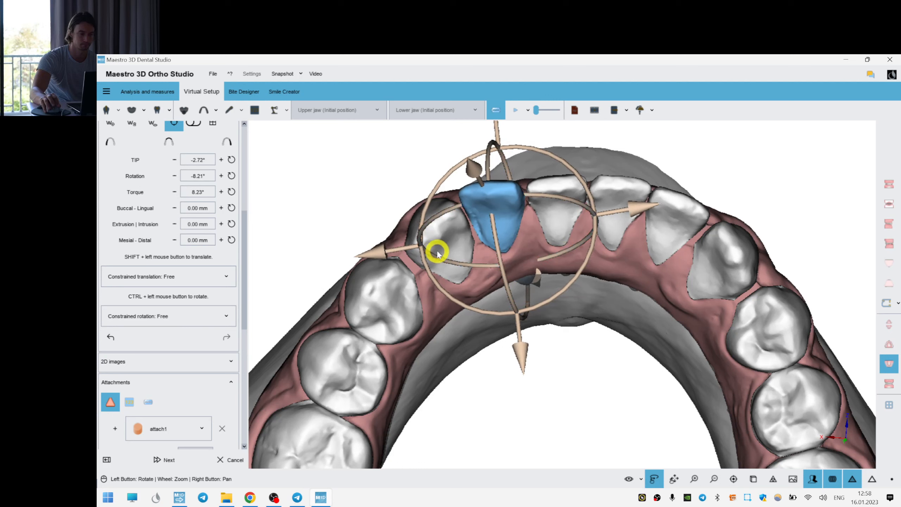
- Test torque of about 5.7° on lower left incisor 31, and rotation of −7.6° and torque of 8.2° on lower right incisor 42
{"action": "left_click", "coordinate": [572, 206]}
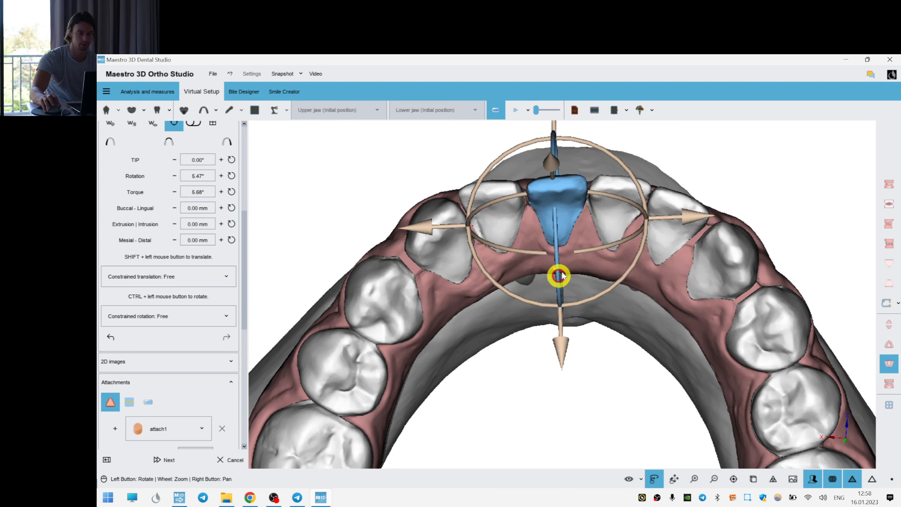
{"action": "left_click", "coordinate": [607, 218]}
{"action": "left_click_drag", "start_coordinate": [671, 334], "coordinate": [648, 334]}
{"action": "left_click", "coordinate": [641, 219]}
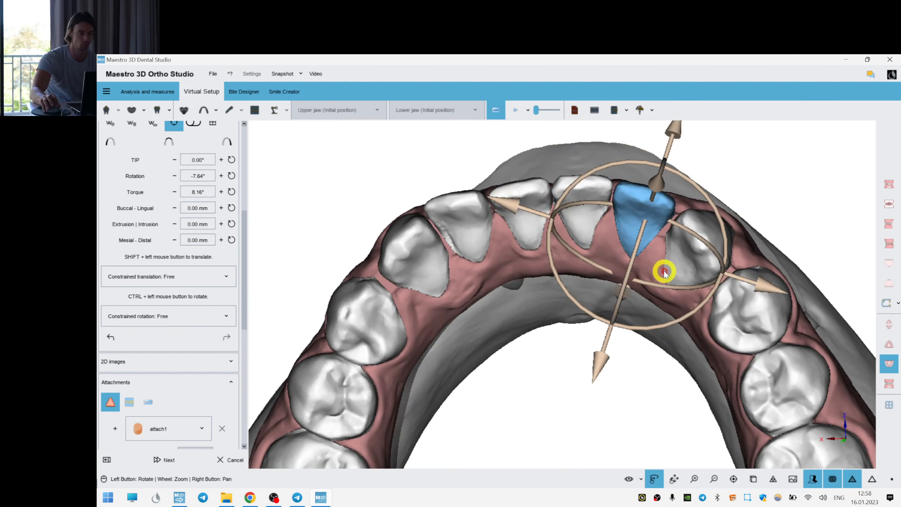
{"action": "left_click_drag", "start_coordinate": [662, 286], "coordinate": [664, 286]}
- Recheck the axes of lower incisors 31, 41 and 32 and of lower right canine 43
{"action": "left_click", "coordinate": [548, 195]}
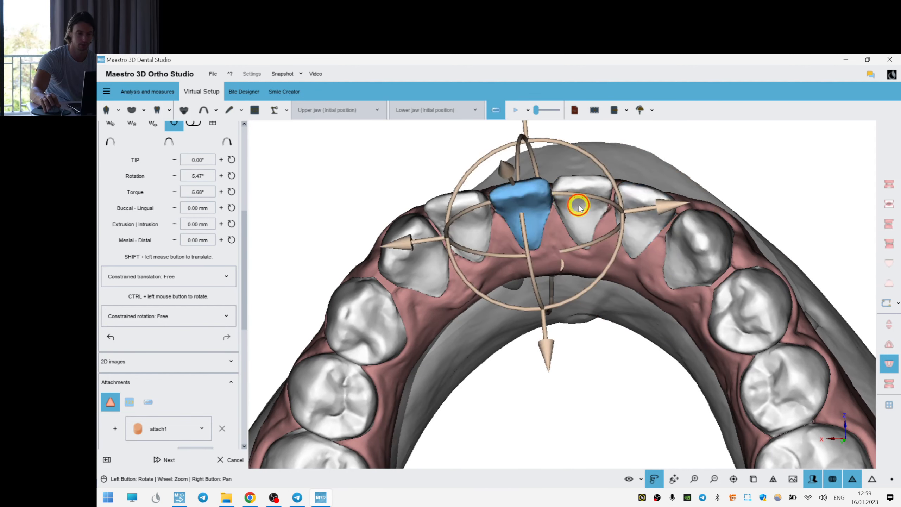
{"action": "left_click", "coordinate": [578, 203]}
{"action": "left_click", "coordinate": [511, 207]}
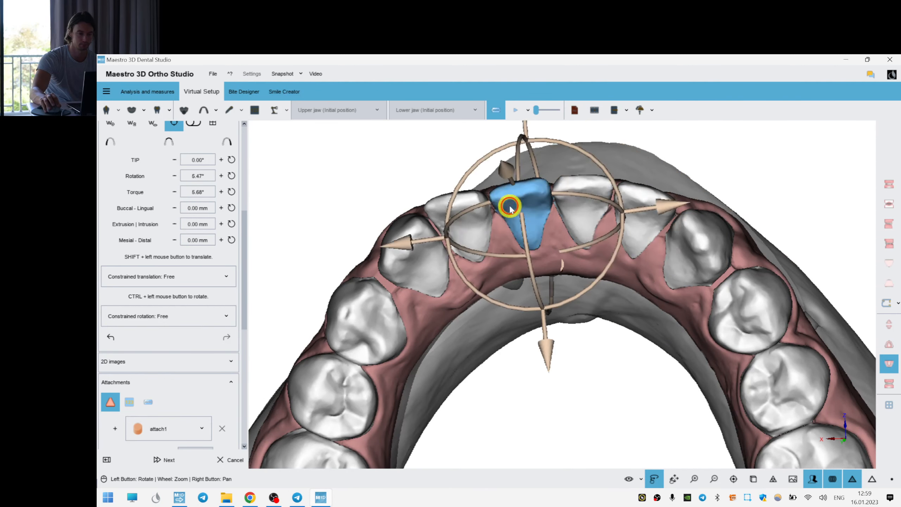
{"action": "left_click_drag", "start_coordinate": [669, 314], "coordinate": [702, 262]}
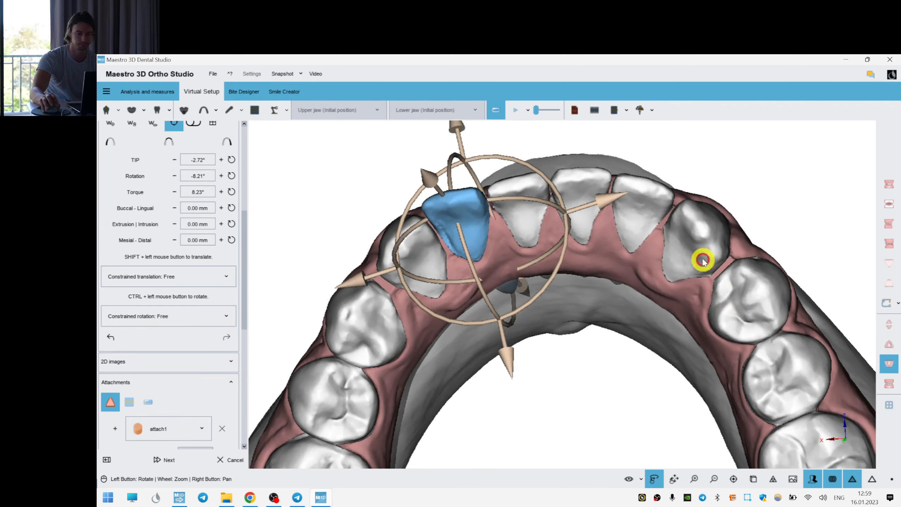
{"action": "left_click", "coordinate": [702, 261]}
{"action": "left_click", "coordinate": [807, 198]}
- Show both jaws, then display only the upper jaw in occlusal view
{"action": "left_click", "coordinate": [890, 325]}
{"action": "left_click", "coordinate": [888, 383]}
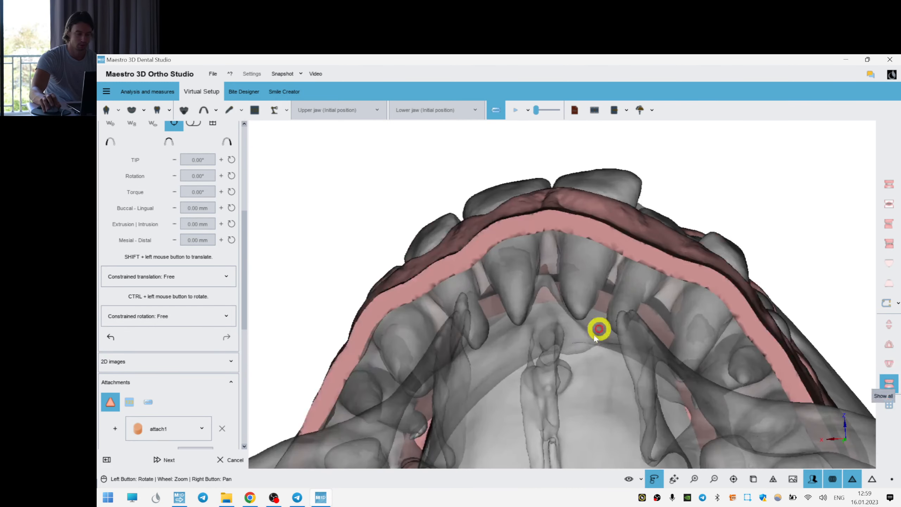
{"action": "left_click_drag", "start_coordinate": [597, 327], "coordinate": [622, 314]}
{"action": "scroll", "coordinate": [622, 314], "scroll_direction": "down", "scroll_amount": 1}
{"action": "left_click", "coordinate": [889, 345]}
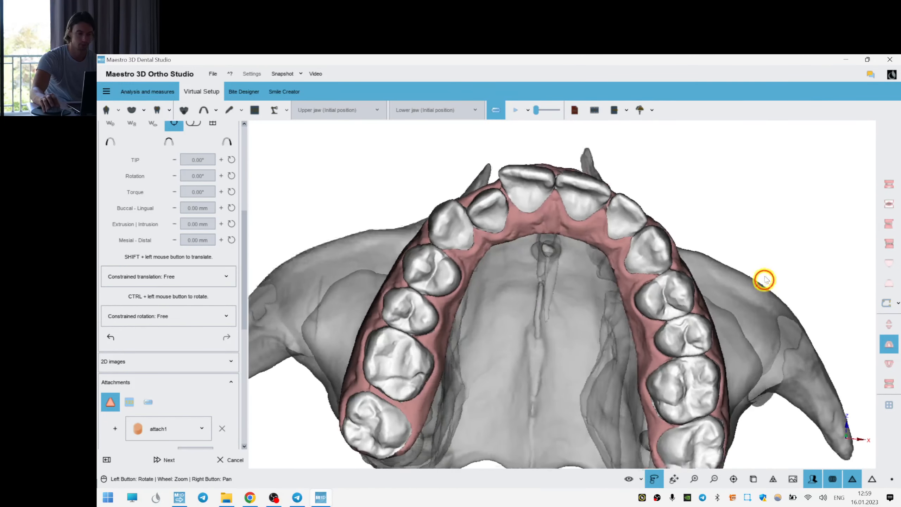
{"action": "left_click_drag", "start_coordinate": [765, 281], "coordinate": [695, 304]}
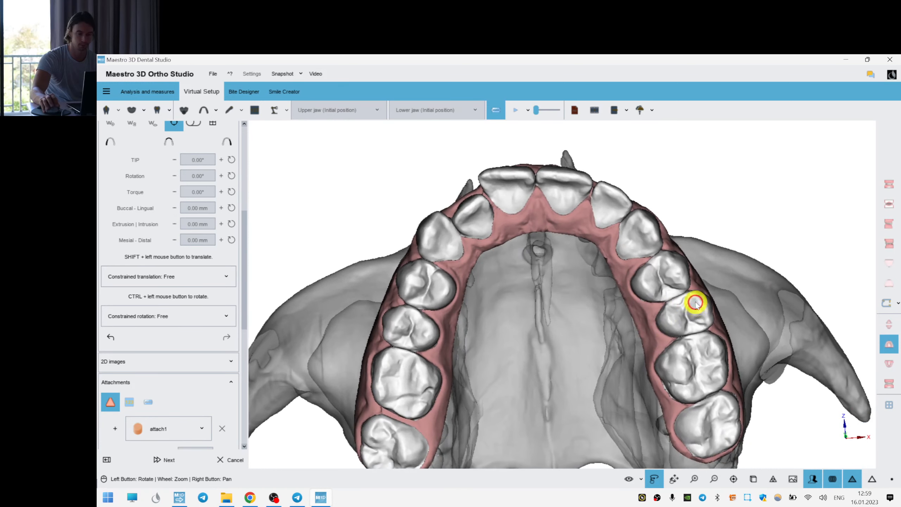
- Inspect the local axes of upper left first molar 26 in occlusal view
{"action": "left_click", "coordinate": [706, 377]}
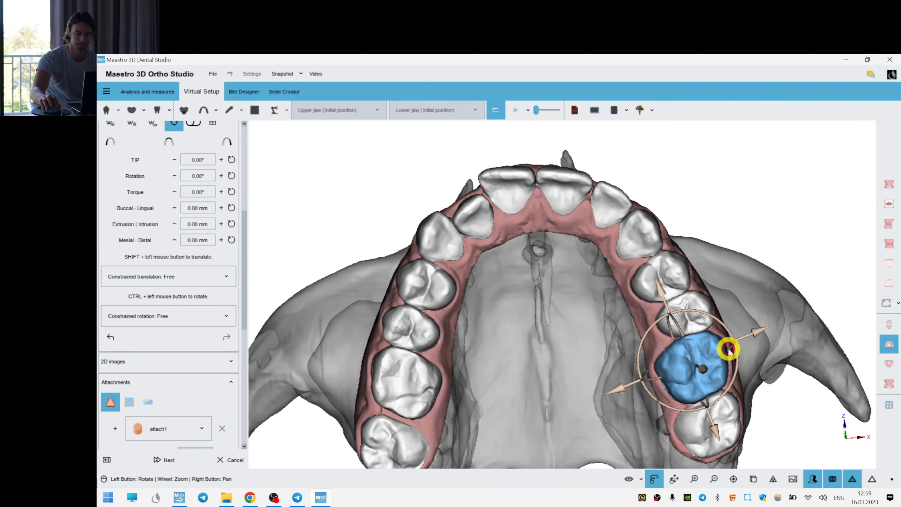
{"action": "scroll", "coordinate": [533, 236], "scroll_direction": "up", "scroll_amount": 5}
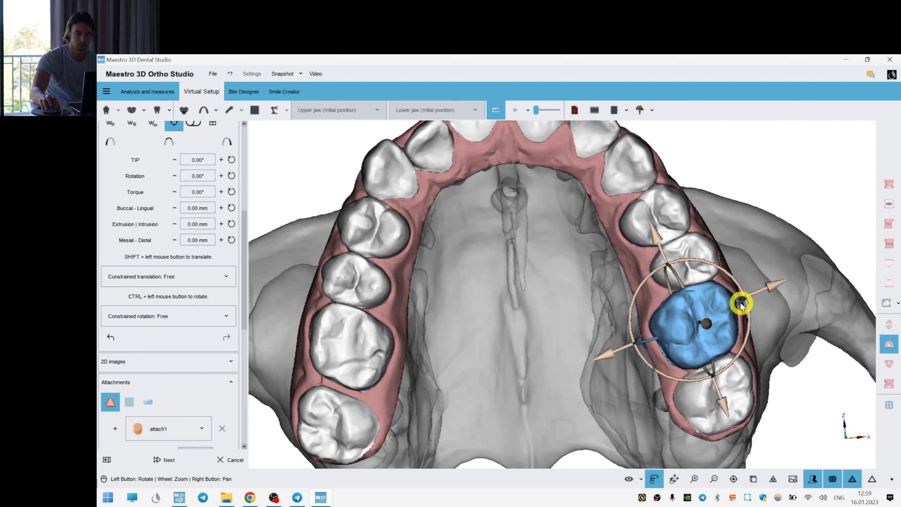
{"action": "right_click", "coordinate": [554, 243]}
{"action": "left_click", "coordinate": [321, 263]}
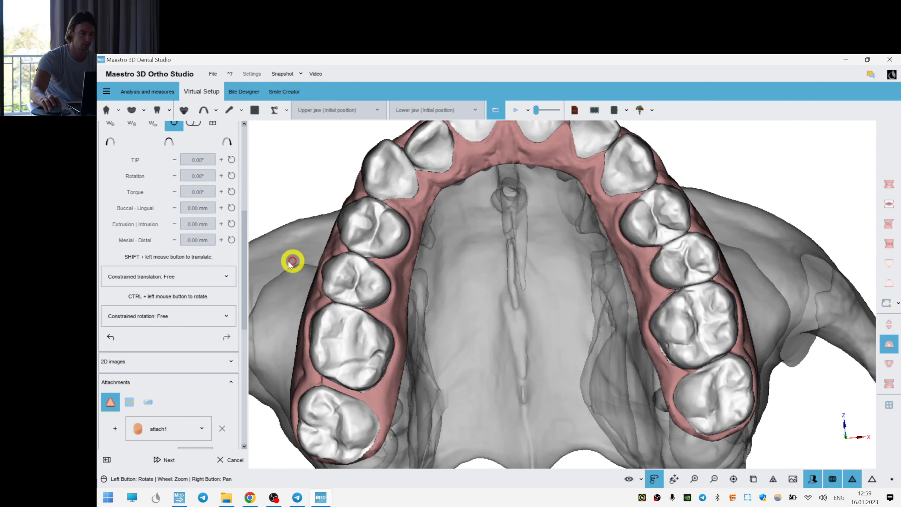
- Compare the upper jaw's initial position with its Layer1 stage in occlusal view
{"action": "left_click_drag", "start_coordinate": [244, 218], "coordinate": [243, 137]}
{"action": "right_click_drag", "start_coordinate": [670, 214], "coordinate": [666, 259]}
{"action": "left_click", "coordinate": [136, 174]}
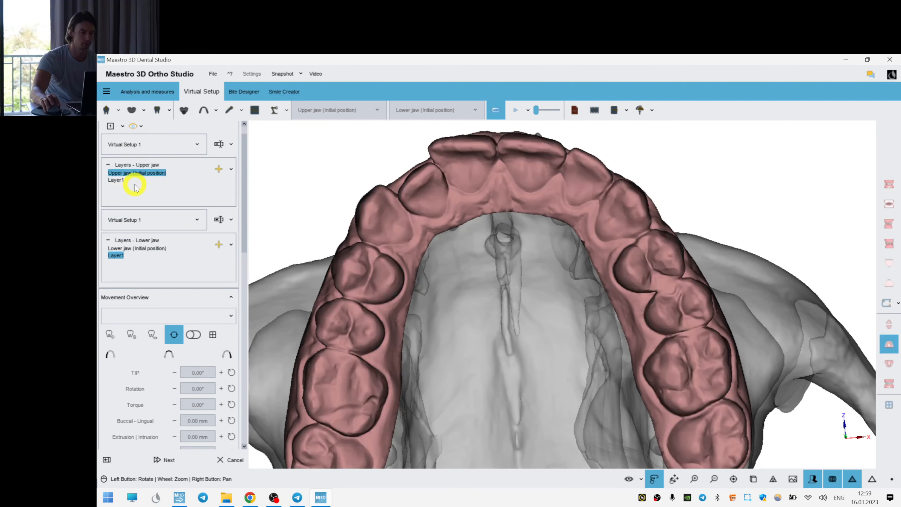
{"action": "left_click", "coordinate": [117, 180]}
{"action": "right_click_drag", "start_coordinate": [517, 217], "coordinate": [533, 166]}
{"action": "left_click_drag", "start_coordinate": [527, 156], "coordinate": [390, 405]}
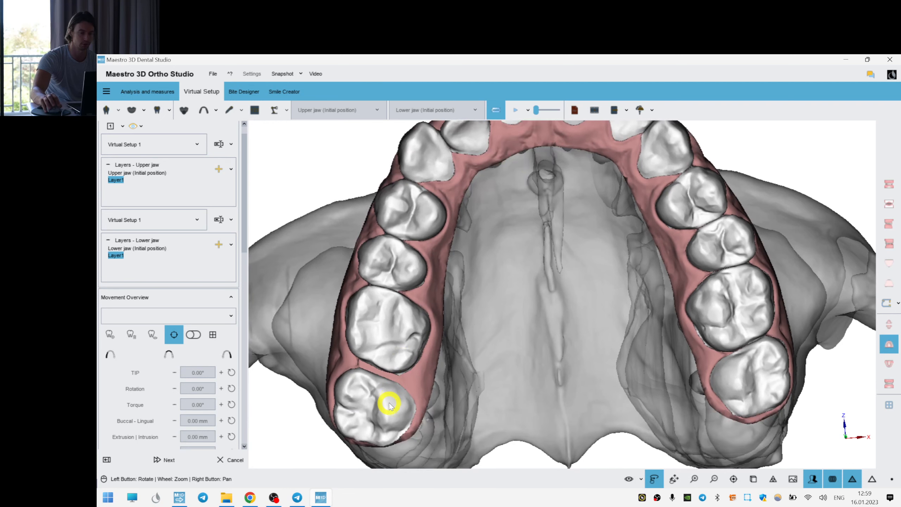
{"action": "left_click_drag", "start_coordinate": [597, 271], "coordinate": [595, 291]}
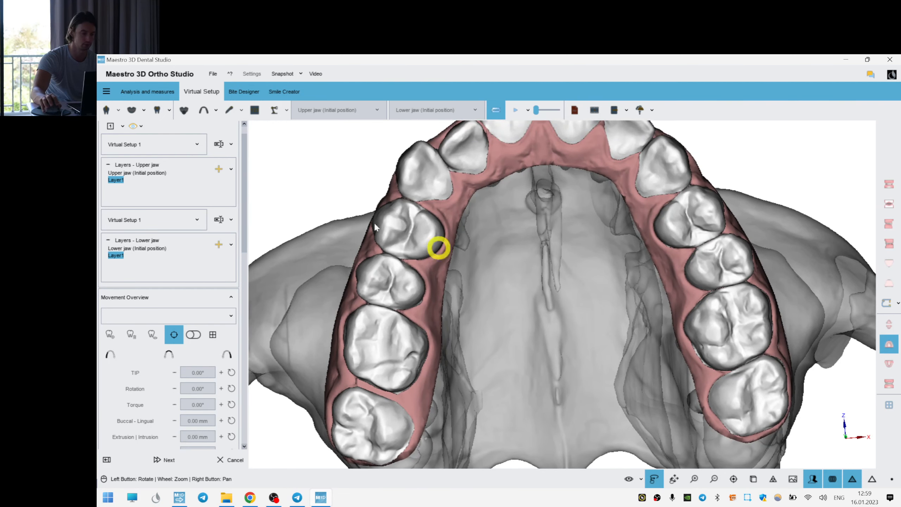
- Add a new upper jaw layer and move upper right second molar 17 distally to about −1.76 mm
{"action": "left_click", "coordinate": [218, 169]}
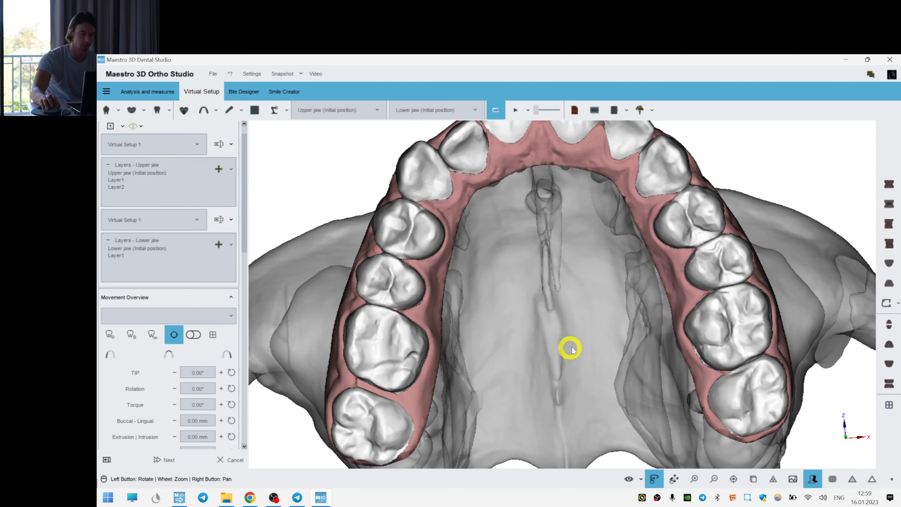
{"action": "left_click_drag", "start_coordinate": [576, 288], "coordinate": [574, 273]}
{"action": "left_click", "coordinate": [374, 417]}
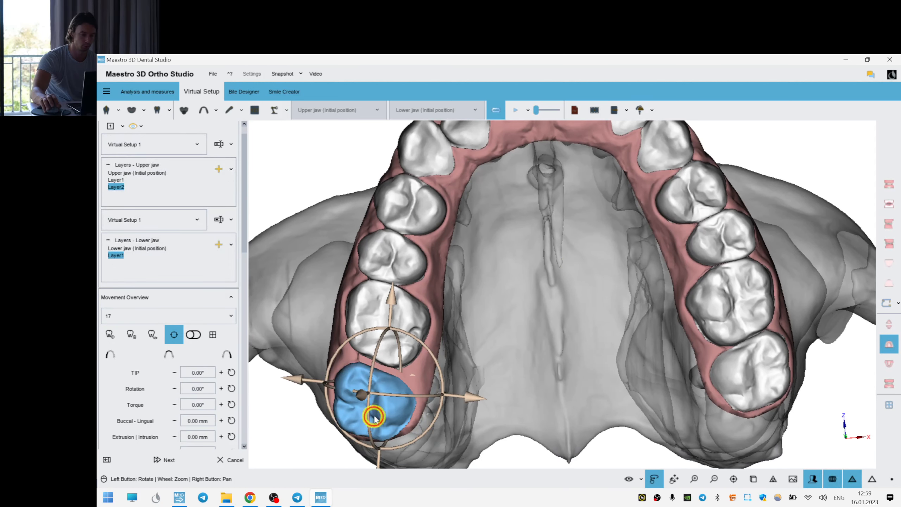
{"action": "left_click_drag", "start_coordinate": [556, 305], "coordinate": [553, 269]}
{"action": "scroll", "coordinate": [245, 224], "scroll_direction": "down", "scroll_amount": 5}
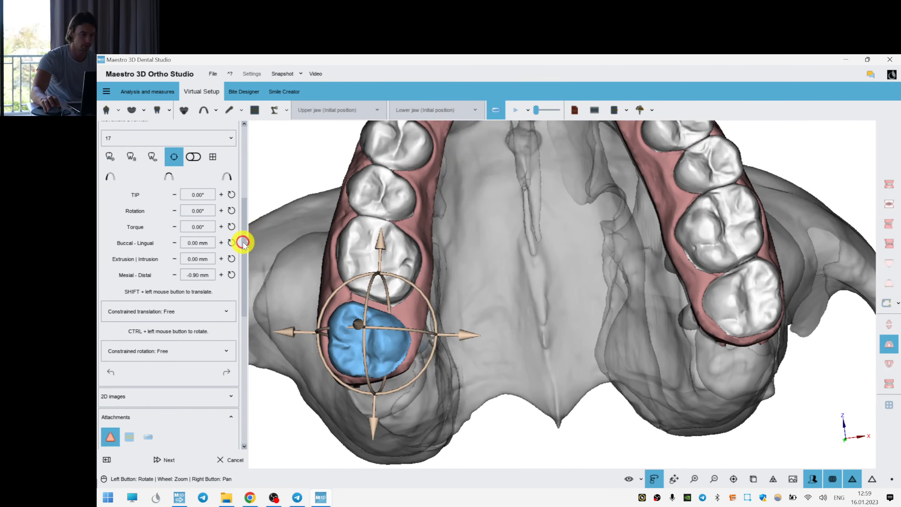
{"action": "left_click_drag", "start_coordinate": [371, 424], "coordinate": [376, 433]}
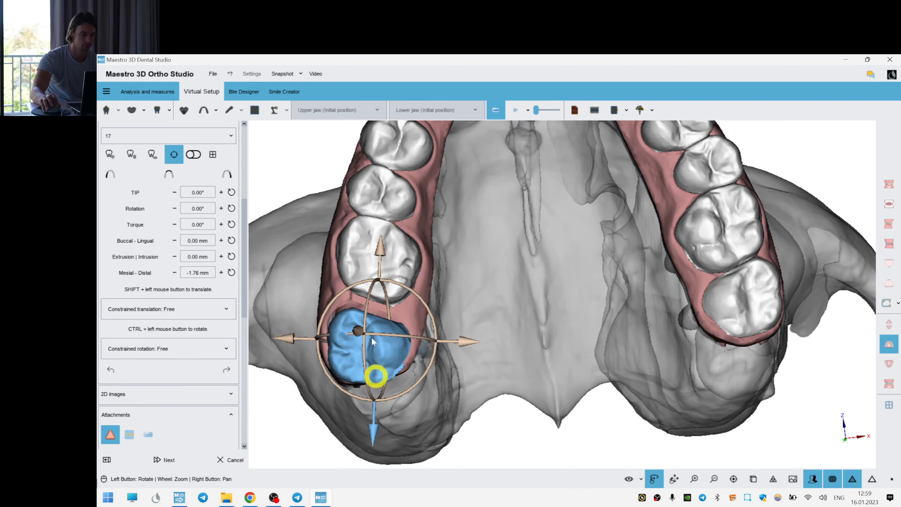
- Move upper right first molar 16 distally to about −0.88 mm, with about 3.4° torque and −1.1° rotation
{"action": "left_click", "coordinate": [389, 276]}
{"action": "right_click_drag", "start_coordinate": [519, 274], "coordinate": [524, 300]}
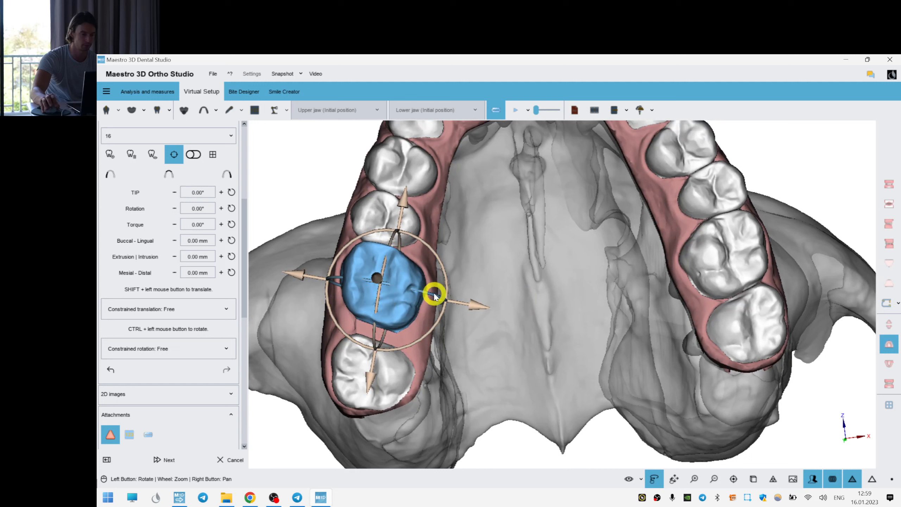
{"action": "left_click_drag", "start_coordinate": [435, 296], "coordinate": [367, 387]}
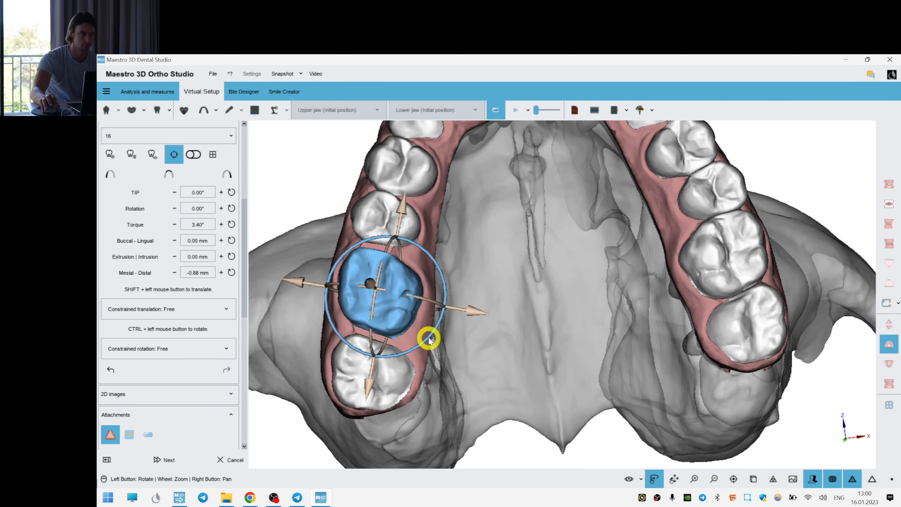
{"action": "left_click_drag", "start_coordinate": [429, 339], "coordinate": [431, 340]}
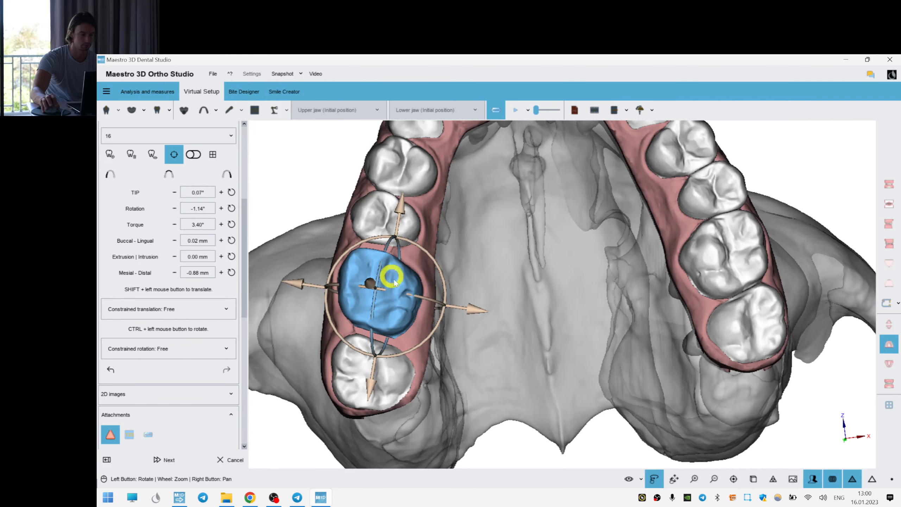
- Give upper left first molar 26 about 1.6° torque
{"action": "left_click", "coordinate": [565, 270]}
{"action": "right_click_drag", "start_coordinate": [493, 239], "coordinate": [417, 301]}
{"action": "left_click", "coordinate": [676, 306]}
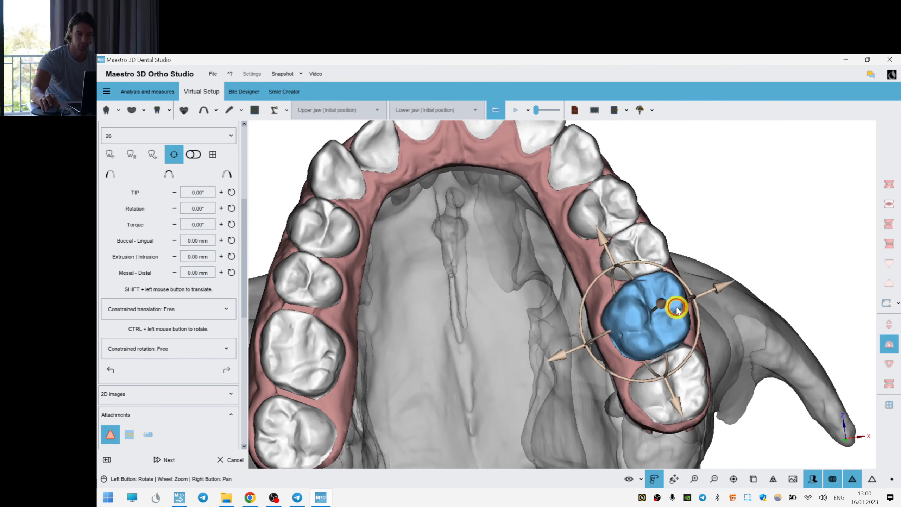
{"action": "right_click_drag", "start_coordinate": [541, 262], "coordinate": [537, 262]}
{"action": "left_click_drag", "start_coordinate": [537, 262], "coordinate": [524, 269]}
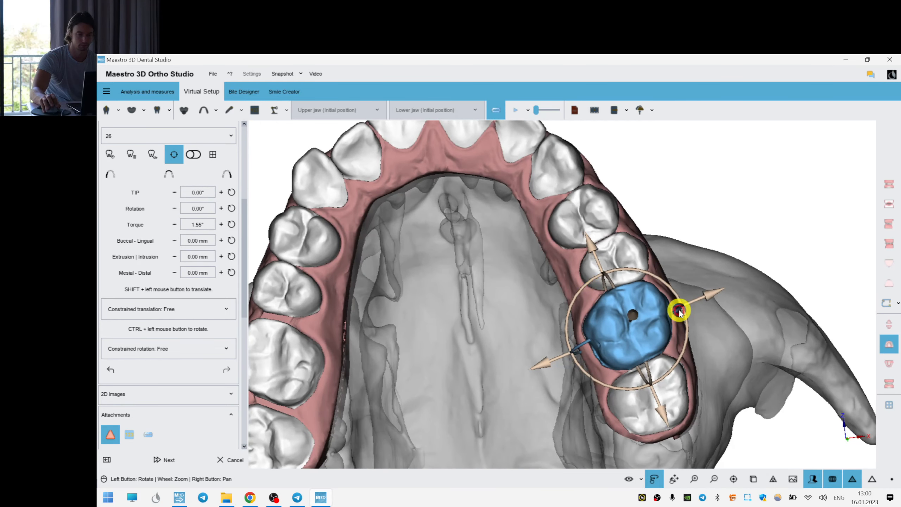
- Work forward through upper left premolars 25 and 24 and canine 23, giving first premolar 24 about 2.9° torque
{"action": "left_click", "coordinate": [635, 257]}
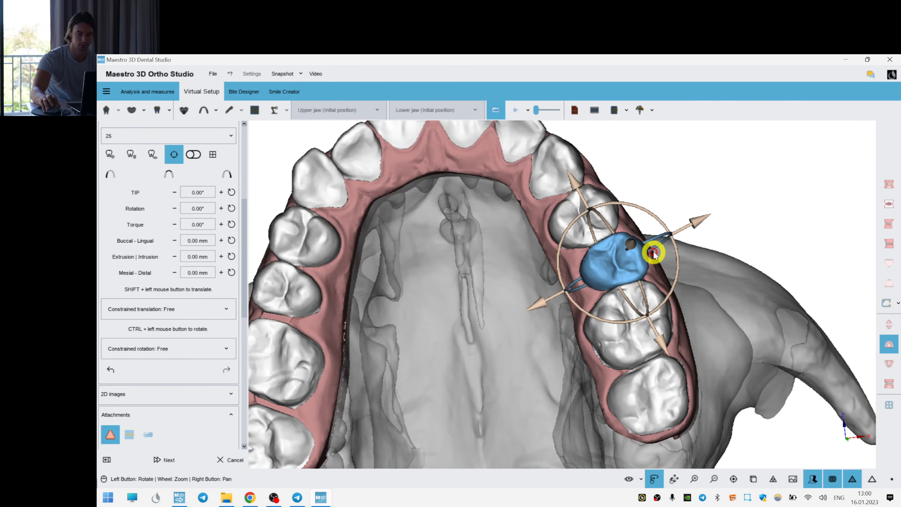
{"action": "left_click", "coordinate": [577, 215]}
{"action": "left_click_drag", "start_coordinate": [628, 209], "coordinate": [649, 227]}
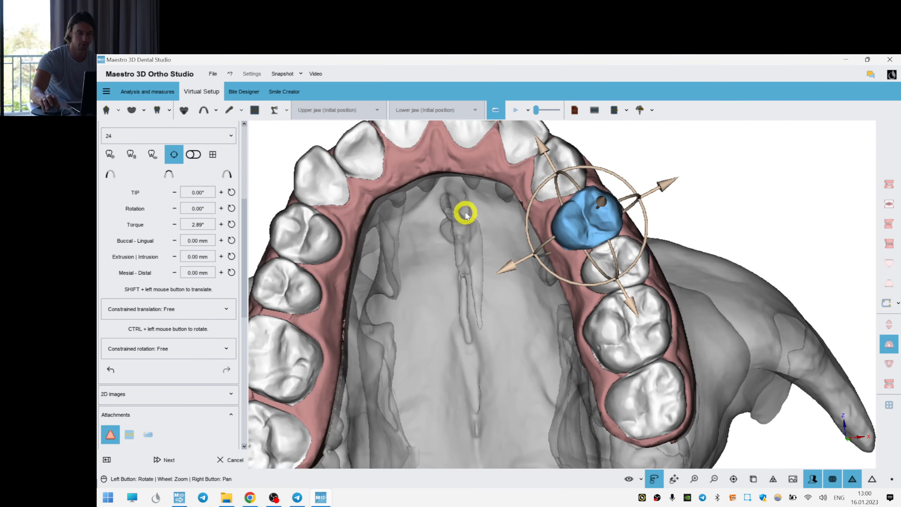
{"action": "left_click_drag", "start_coordinate": [465, 214], "coordinate": [568, 245]}
{"action": "left_click", "coordinate": [599, 230]}
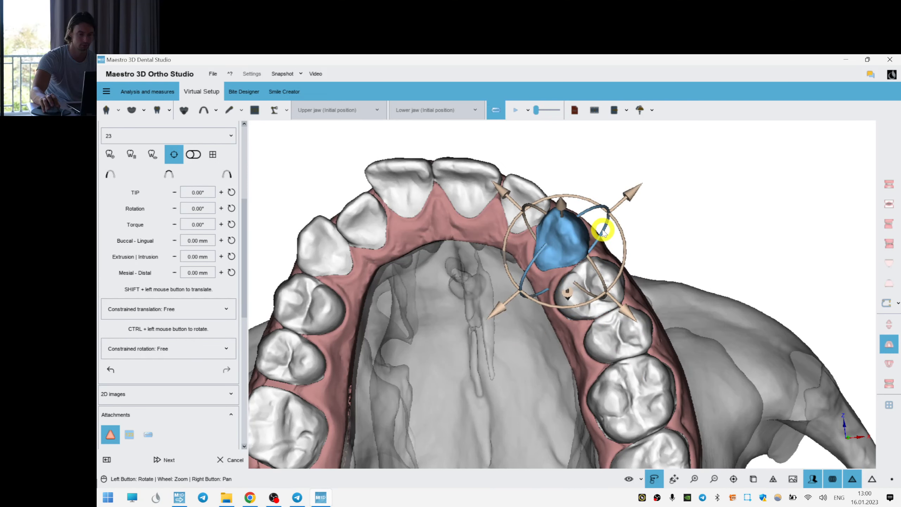
{"action": "left_click", "coordinate": [727, 194]}
- Give upper right canine 13 about 1.6° torque and adjust the neighbouring lateral incisor 12
{"action": "left_click_drag", "start_coordinate": [344, 264], "coordinate": [362, 217]}
{"action": "left_click", "coordinate": [362, 217]}
{"action": "left_click_drag", "start_coordinate": [489, 346], "coordinate": [395, 295]}
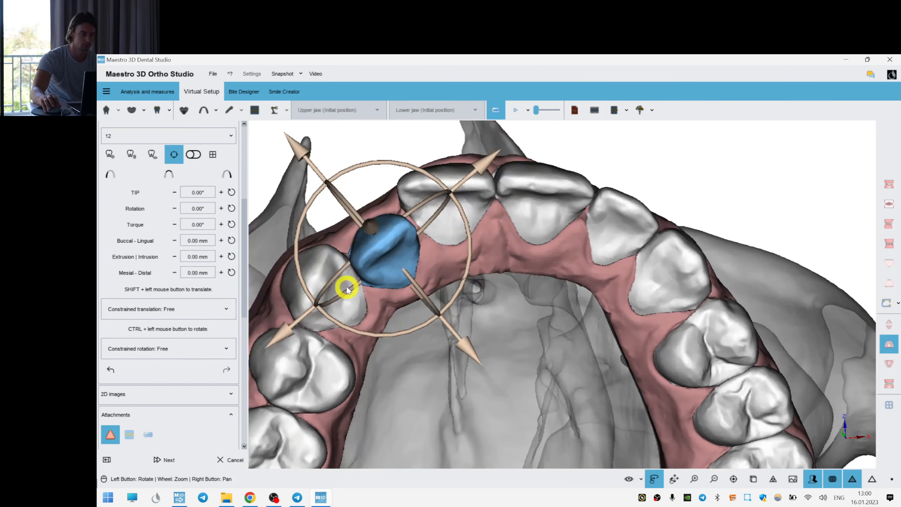
{"action": "left_click", "coordinate": [347, 289]}
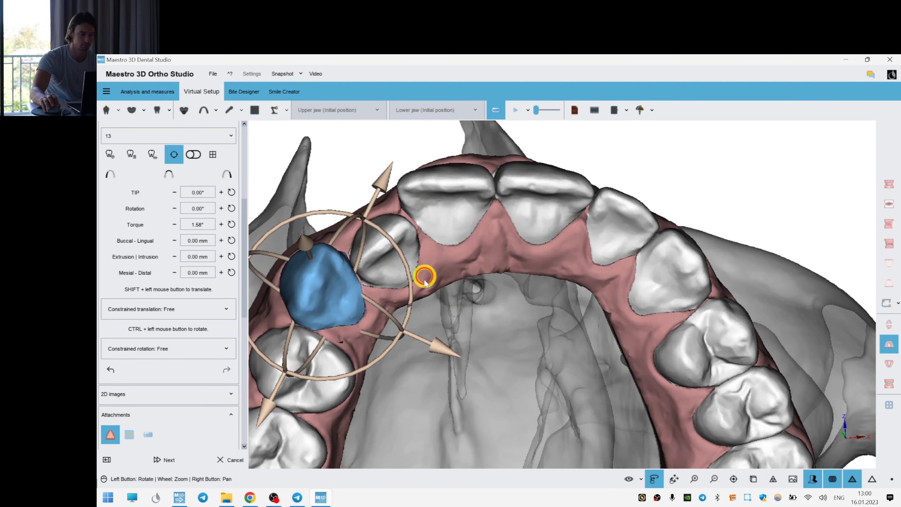
{"action": "left_click", "coordinate": [396, 257]}
{"action": "left_click_drag", "start_coordinate": [462, 288], "coordinate": [444, 258]}
- Give upper central incisor 11 about 6.3° torque and −1.5° rotation, and central incisor 21 about 5.9° torque
{"action": "left_click", "coordinate": [459, 215]}
{"action": "left_click_drag", "start_coordinate": [556, 315], "coordinate": [548, 311]}
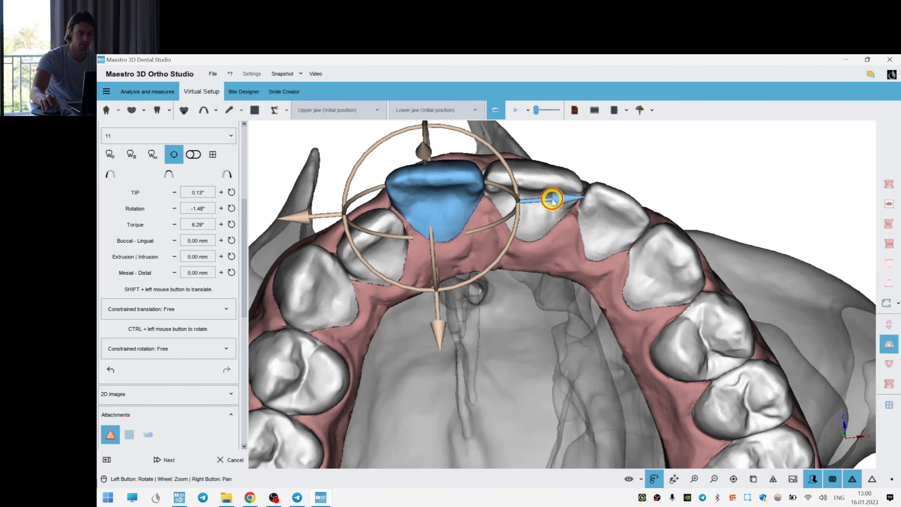
{"action": "left_click", "coordinate": [552, 201]}
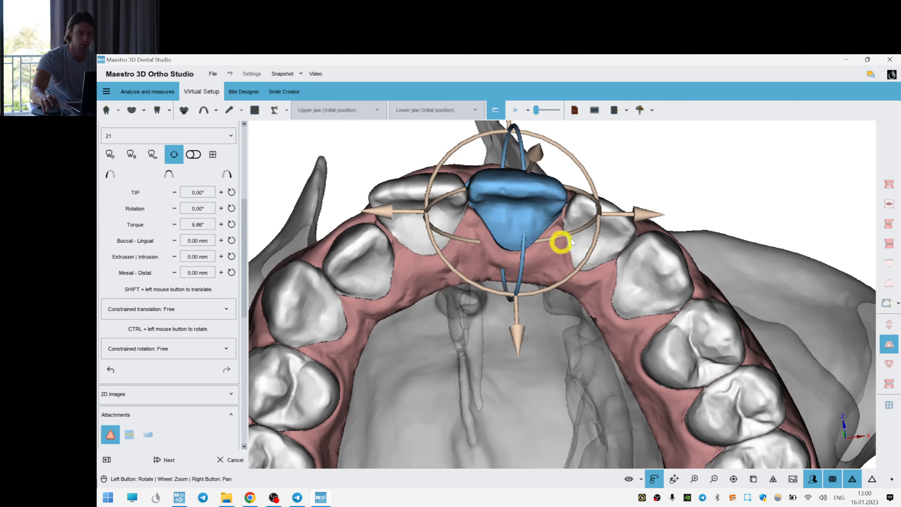
- Give upper left lateral incisor 22 about 2.8° rotation and 3.2° torque, and central incisor 21 about −1.2° tip
{"action": "left_click", "coordinate": [562, 241]}
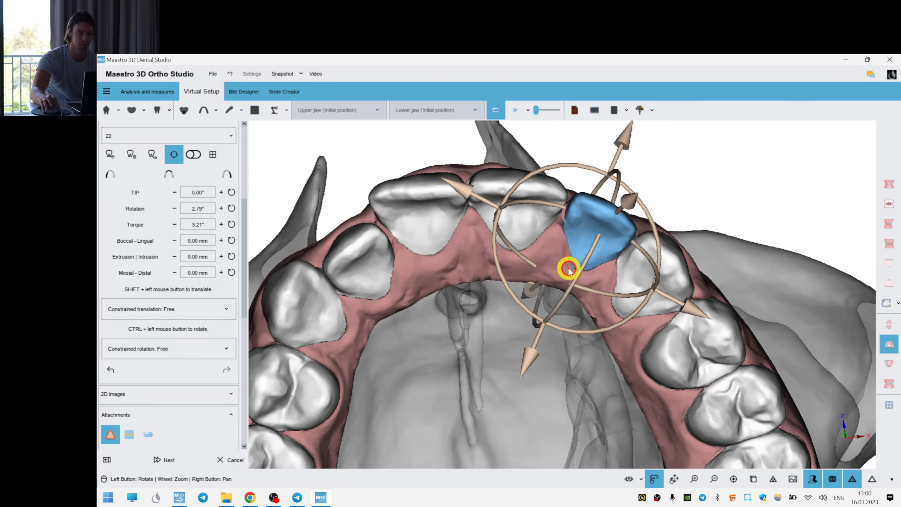
{"action": "left_click", "coordinate": [500, 204]}
{"action": "left_click_drag", "start_coordinate": [563, 239], "coordinate": [564, 240]}
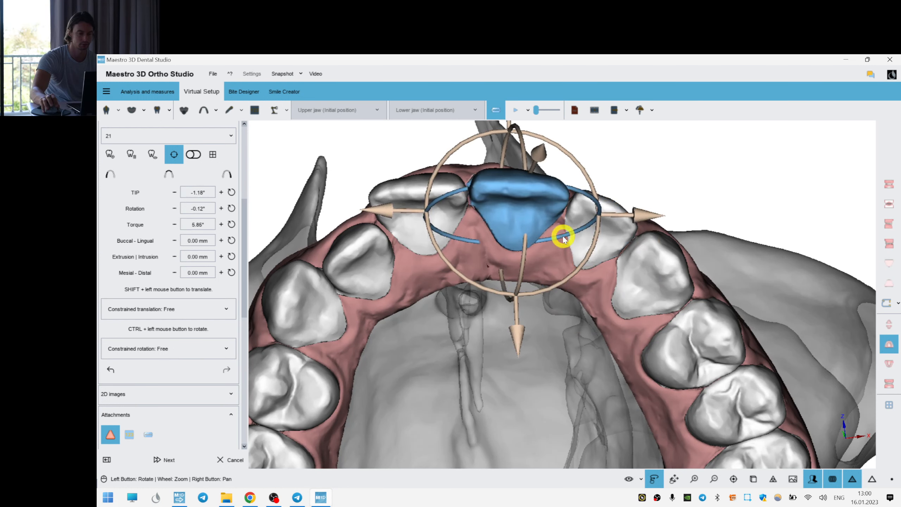
- Bring central incisor 11 to about 1.3° tip and −4.7° rotation, and lateral incisor 12 to 5° rotation and 3.8° torque
{"action": "left_click", "coordinate": [380, 209]}
{"action": "left_click_drag", "start_coordinate": [487, 237], "coordinate": [501, 249]}
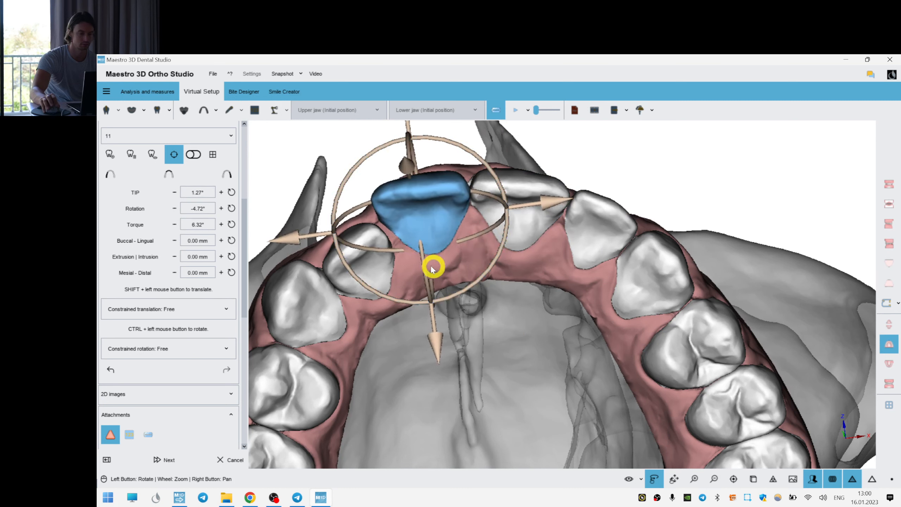
{"action": "left_click", "coordinate": [354, 266]}
{"action": "left_click_drag", "start_coordinate": [419, 253], "coordinate": [401, 306]}
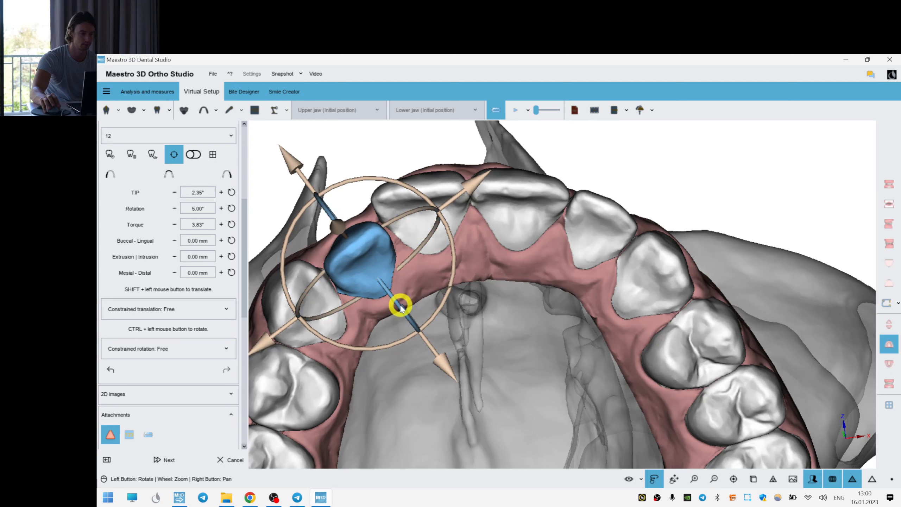
- Refine upper right lateral incisor 12 to 4.55° torque and reduce its rotation by one increment
{"action": "left_click", "coordinate": [532, 312]}
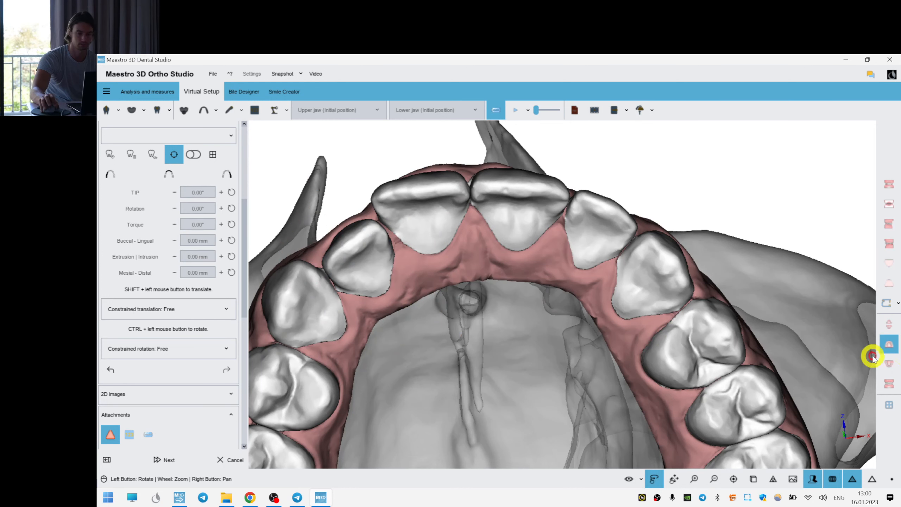
{"action": "left_click", "coordinate": [378, 257]}
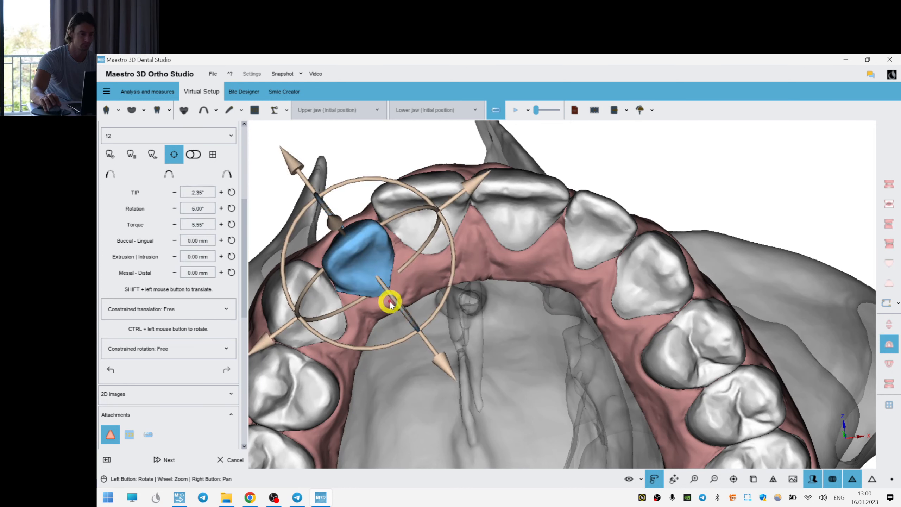
{"action": "left_click", "coordinate": [175, 224]}
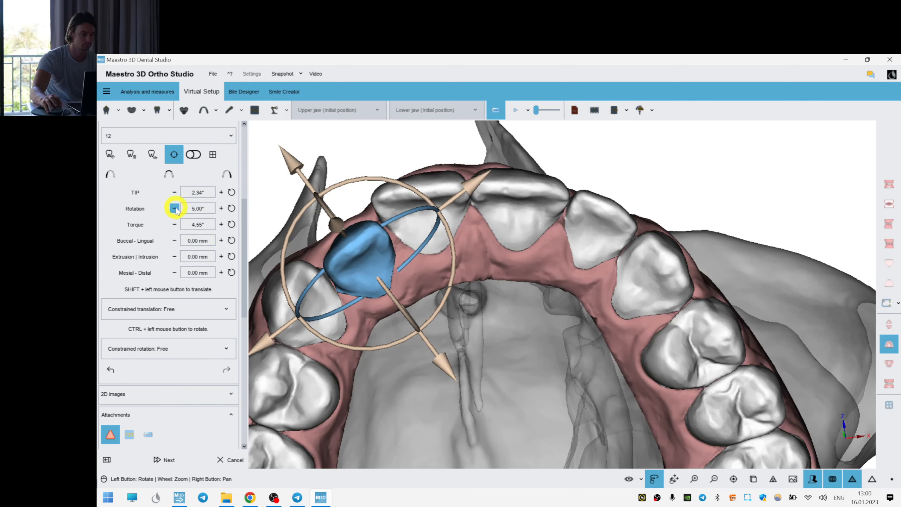
{"action": "left_click", "coordinate": [174, 208]}
- Add another movement layer, Layer3, for the upper jaw
{"action": "left_click", "coordinate": [497, 338]}
{"action": "left_click_drag", "start_coordinate": [496, 338], "coordinate": [309, 223]}
{"action": "scroll", "coordinate": [245, 256], "scroll_direction": "up", "scroll_amount": 5}
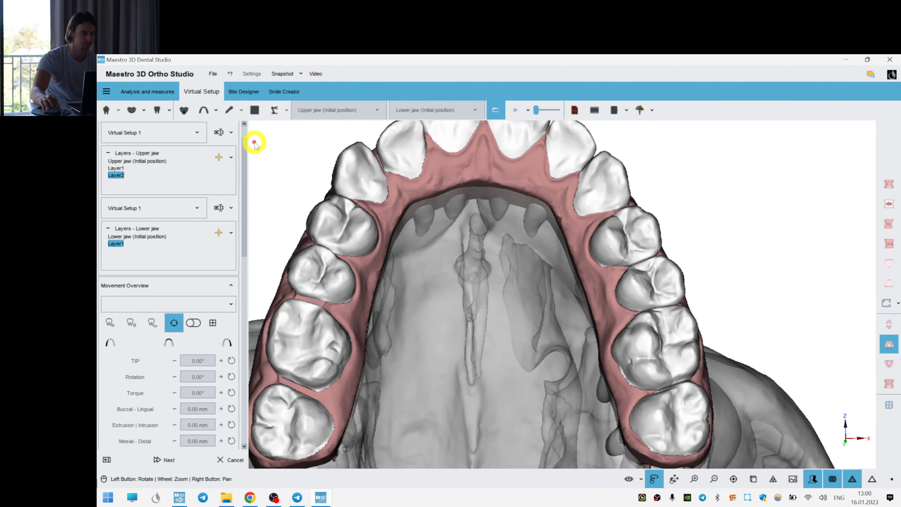
{"action": "left_click", "coordinate": [219, 171]}
{"action": "left_click", "coordinate": [310, 225]}
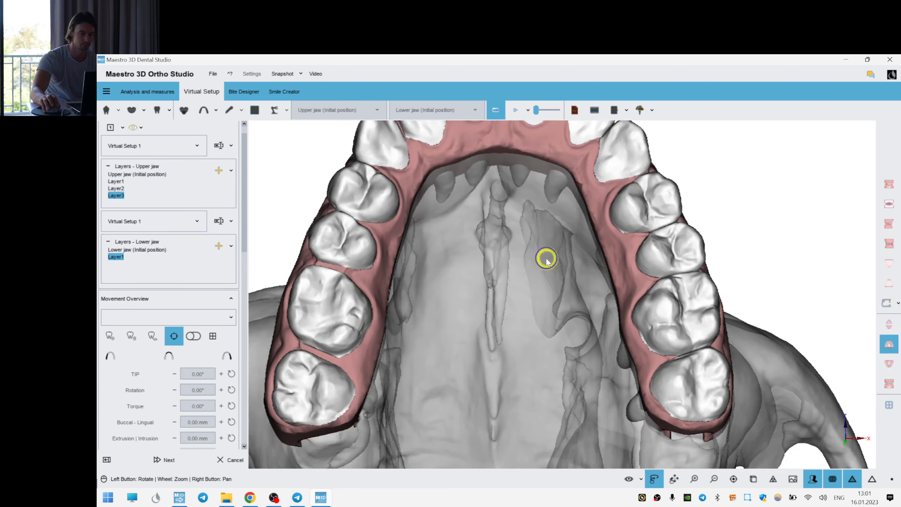
{"action": "left_click_drag", "start_coordinate": [544, 258], "coordinate": [408, 288]}
- Move upper right first molar 16 further distally in Layer3
{"action": "left_click", "coordinate": [360, 287]}
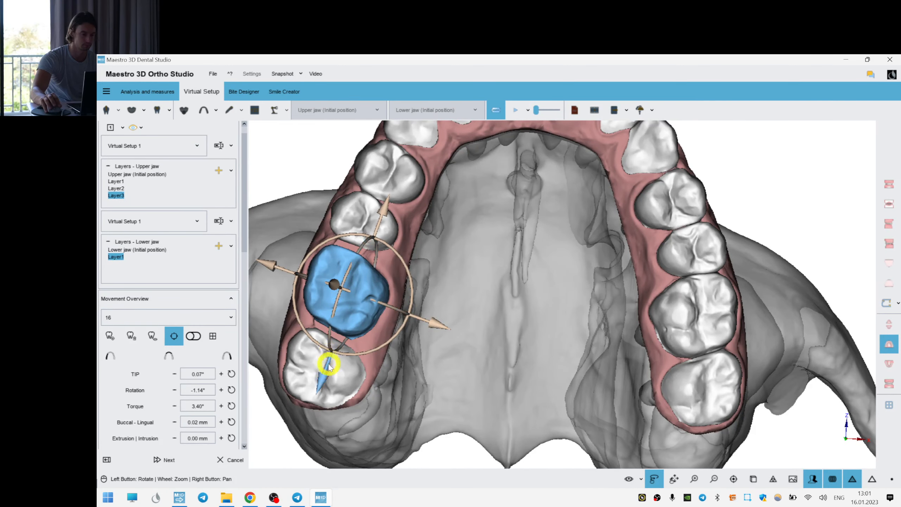
{"action": "left_click_drag", "start_coordinate": [325, 380], "coordinate": [323, 386]}
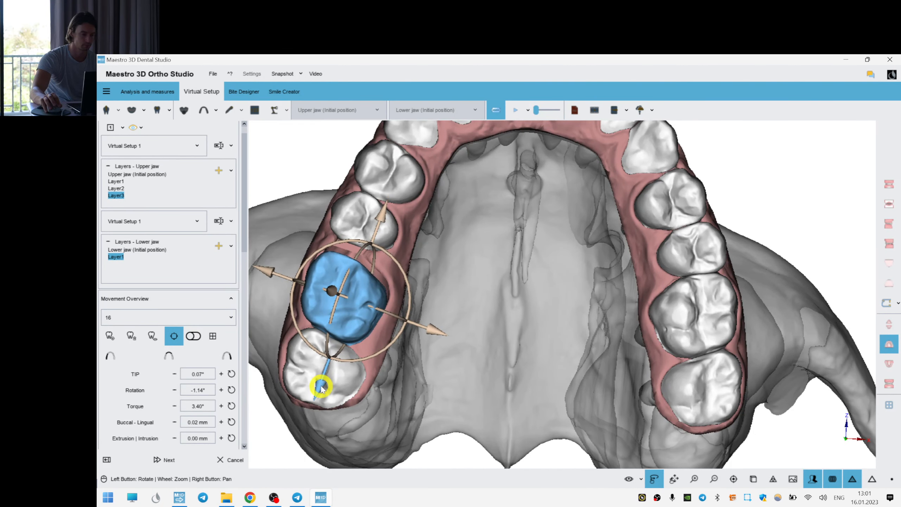
{"action": "left_click_drag", "start_coordinate": [408, 302], "coordinate": [433, 328]}
- Move upper right second premolar 15 distally to about −0.92 mm in Layer3
{"action": "left_click", "coordinate": [378, 236]}
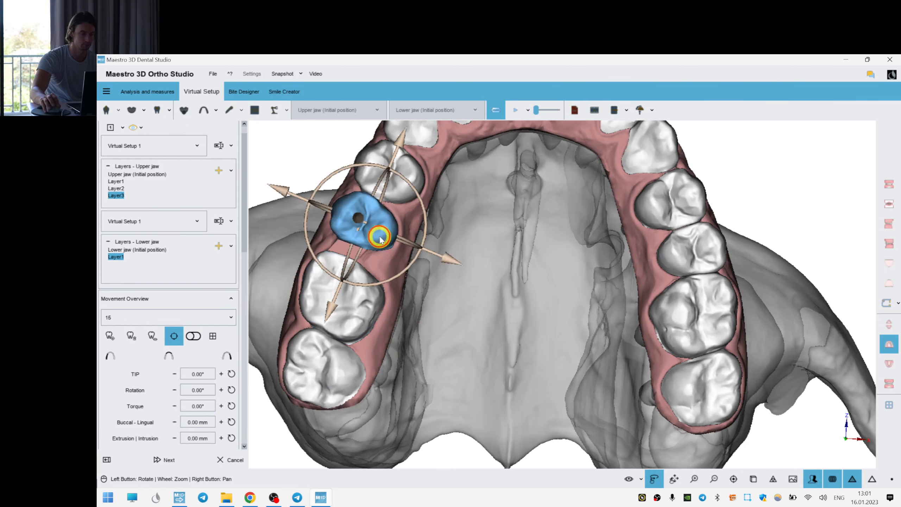
{"action": "right_click_drag", "start_coordinate": [430, 263], "coordinate": [485, 301]}
{"action": "left_click_drag", "start_coordinate": [390, 347], "coordinate": [391, 348]}
{"action": "scroll", "coordinate": [242, 245], "scroll_direction": "down", "scroll_amount": 5}
{"action": "scroll", "coordinate": [242, 244], "scroll_direction": "down", "scroll_amount": 1}
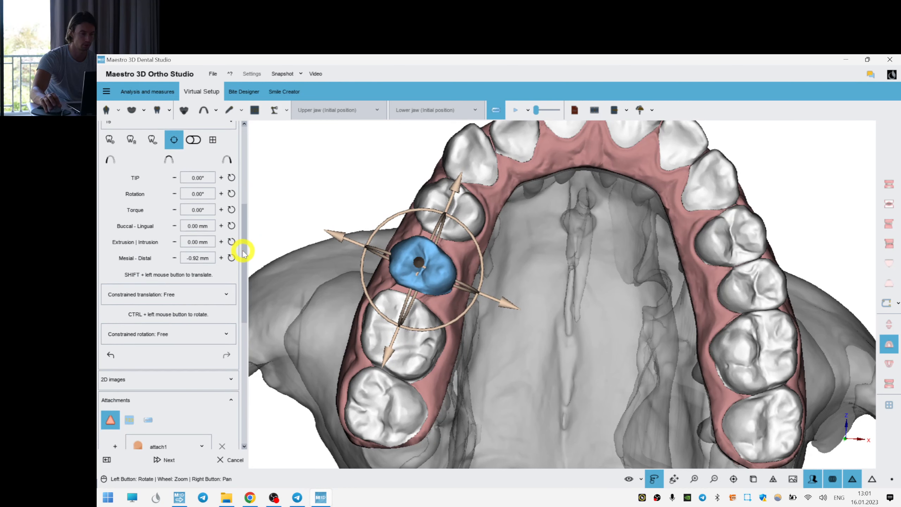
- Inspect the movement values of upper right first premolar 14 and upper left teeth 24, 25 and 26 in Layer3
{"action": "left_click", "coordinate": [456, 227]}
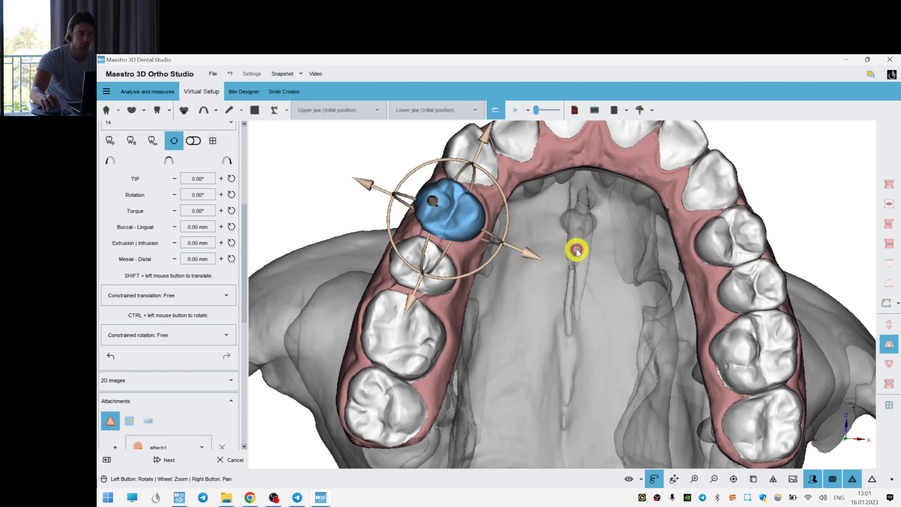
{"action": "right_click_drag", "start_coordinate": [578, 250], "coordinate": [568, 262]}
{"action": "left_click_drag", "start_coordinate": [589, 291], "coordinate": [547, 275]}
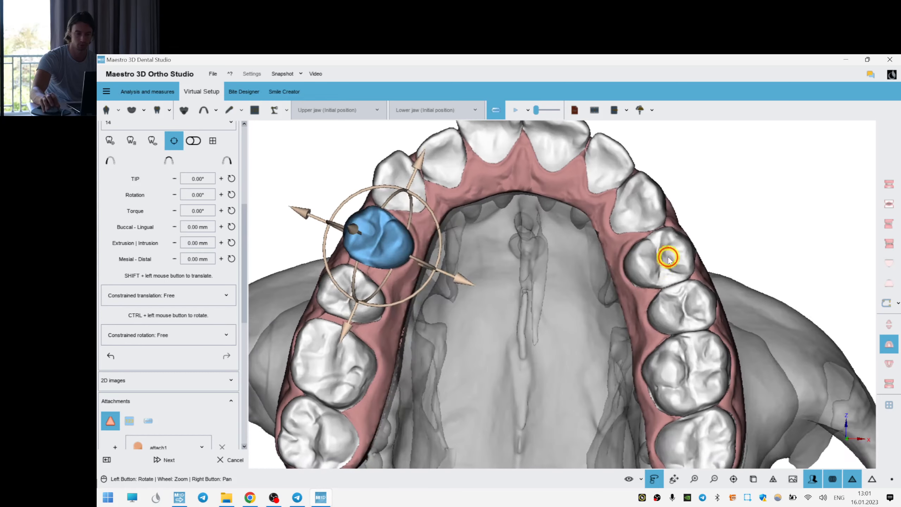
{"action": "left_click", "coordinate": [670, 258]}
{"action": "left_click_drag", "start_coordinate": [752, 276], "coordinate": [701, 257]}
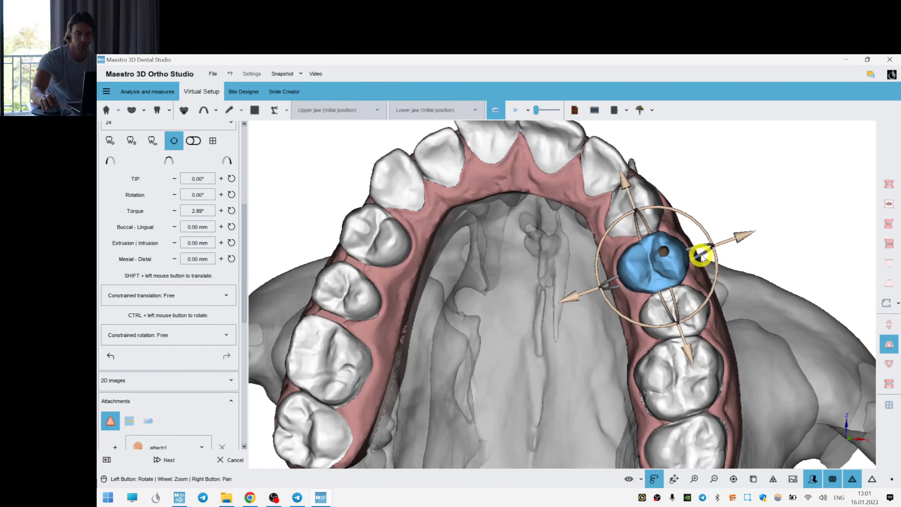
{"action": "left_click", "coordinate": [683, 311]}
{"action": "left_click", "coordinate": [690, 362]}
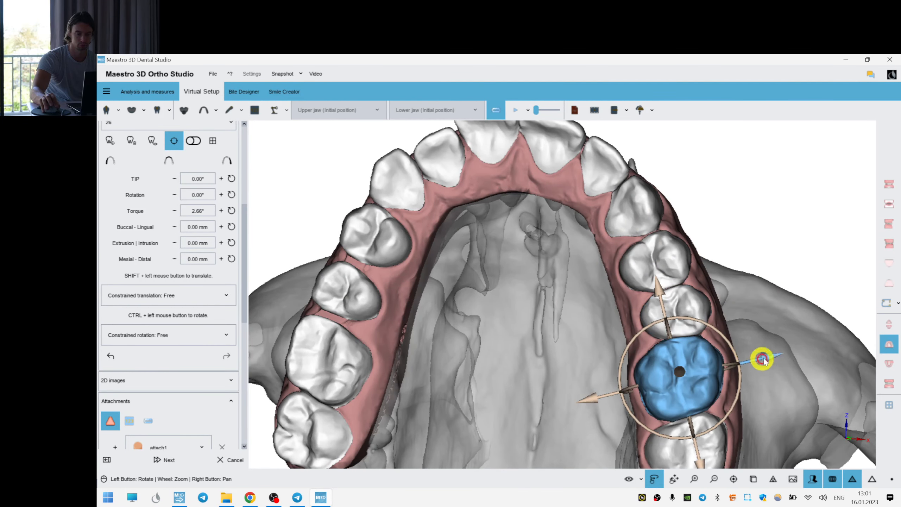
{"action": "left_click", "coordinate": [785, 320]}
{"action": "left_click", "coordinate": [690, 369]}
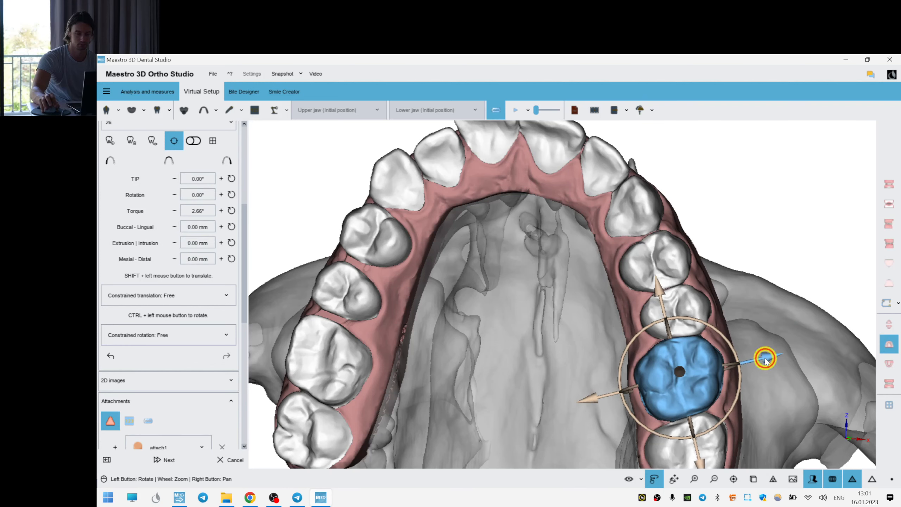
{"action": "left_click", "coordinate": [801, 292]}
- Show both jaws together and examine the occlusion from the front, the left side and the right side
{"action": "left_click_drag", "start_coordinate": [635, 247], "coordinate": [587, 279]}
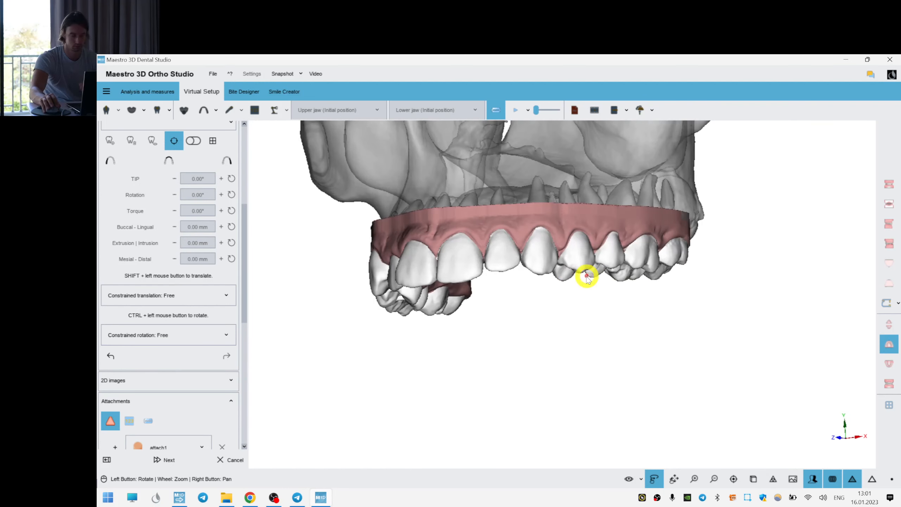
{"action": "double_click", "coordinate": [649, 317]}
{"action": "scroll", "coordinate": [644, 309], "scroll_direction": "up", "scroll_amount": 4}
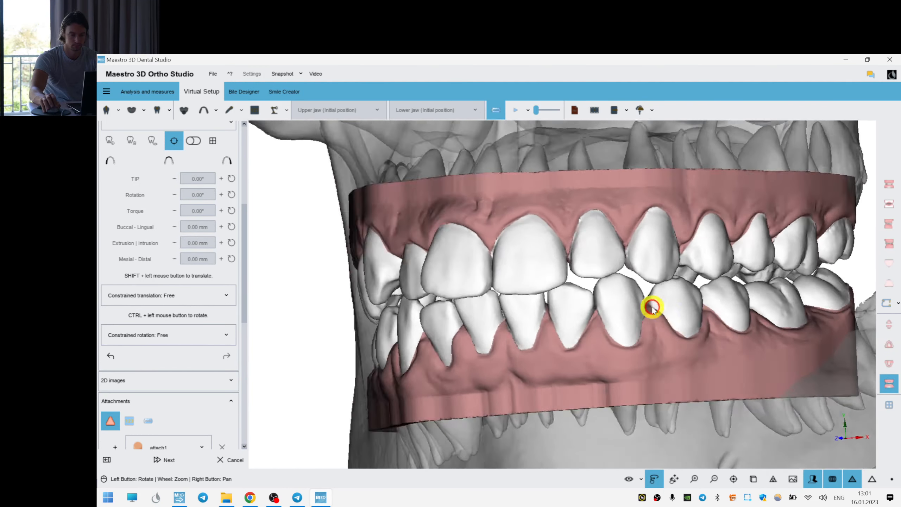
{"action": "right_click_drag", "start_coordinate": [650, 307], "coordinate": [600, 284]}
{"action": "left_click_drag", "start_coordinate": [599, 284], "coordinate": [474, 289]}
{"action": "scroll", "coordinate": [535, 284], "scroll_direction": "up", "scroll_amount": 3}
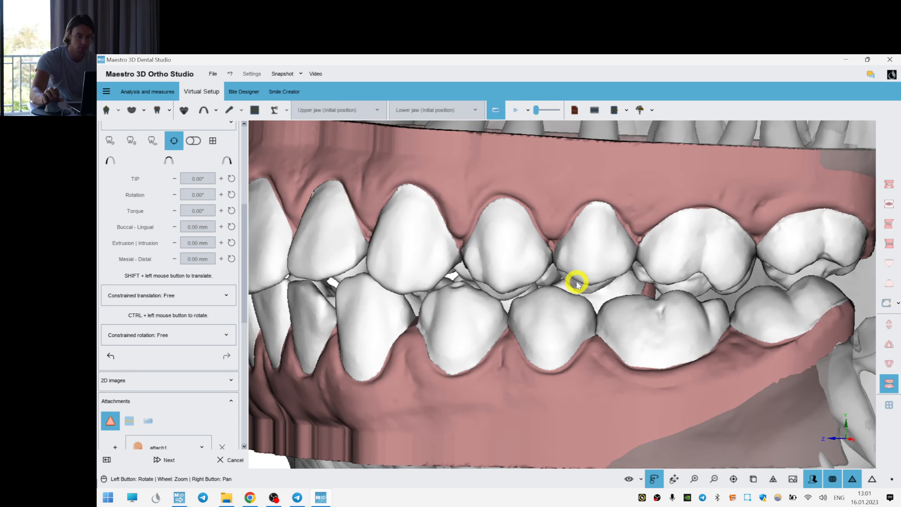
{"action": "left_click_drag", "start_coordinate": [577, 282], "coordinate": [485, 266]}
{"action": "scroll", "coordinate": [541, 277], "scroll_direction": "down", "scroll_amount": 5}
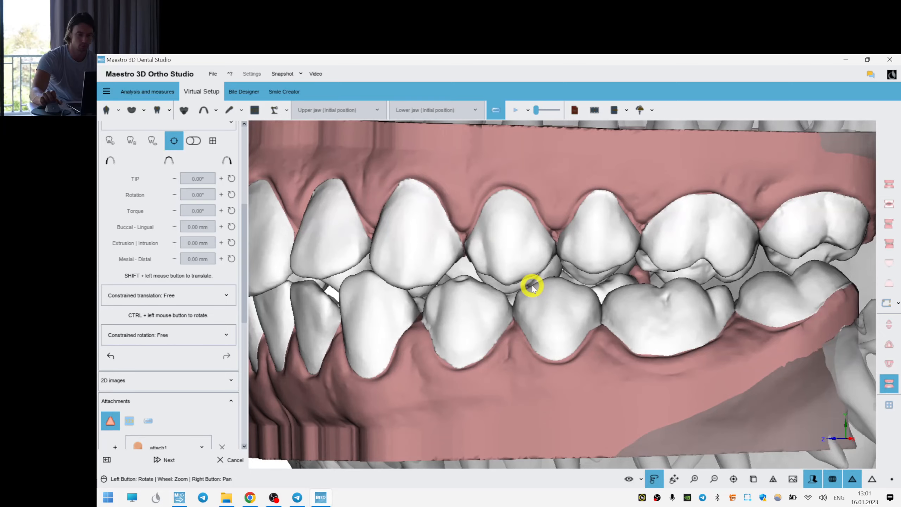
{"action": "scroll", "coordinate": [532, 287], "scroll_direction": "down", "scroll_amount": 5}
{"action": "left_click_drag", "start_coordinate": [527, 286], "coordinate": [614, 277]}
{"action": "scroll", "coordinate": [727, 319], "scroll_direction": "up", "scroll_amount": 3}
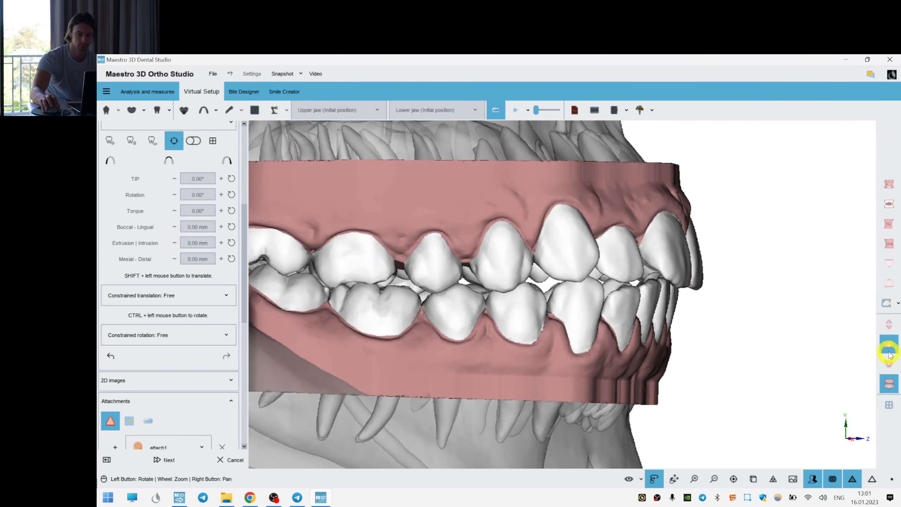
- Show only the upper jaw from the occlusal side and compare its tooth positions between Layer2 and Layer3
{"action": "left_click_drag", "start_coordinate": [629, 383], "coordinate": [502, 259]}
{"action": "right_click_drag", "start_coordinate": [501, 259], "coordinate": [553, 300]}
{"action": "left_click_drag", "start_coordinate": [553, 299], "coordinate": [576, 276]}
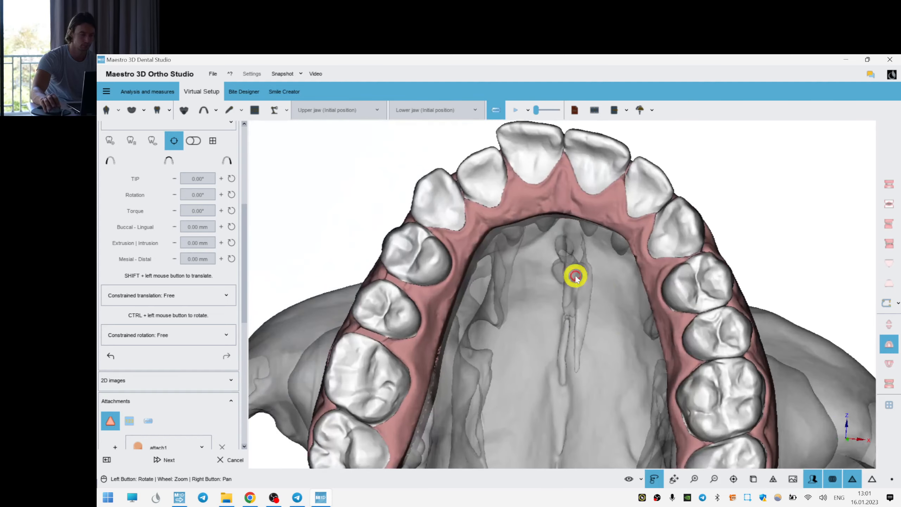
{"action": "left_click_drag", "start_coordinate": [244, 270], "coordinate": [250, 202]}
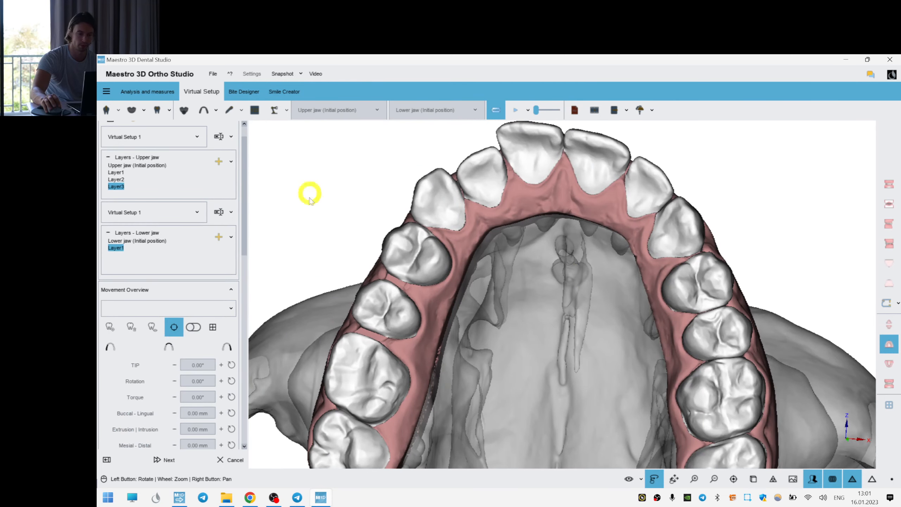
{"action": "left_click_drag", "start_coordinate": [342, 214], "coordinate": [465, 268]}
{"action": "right_click_drag", "start_coordinate": [552, 255], "coordinate": [557, 278]}
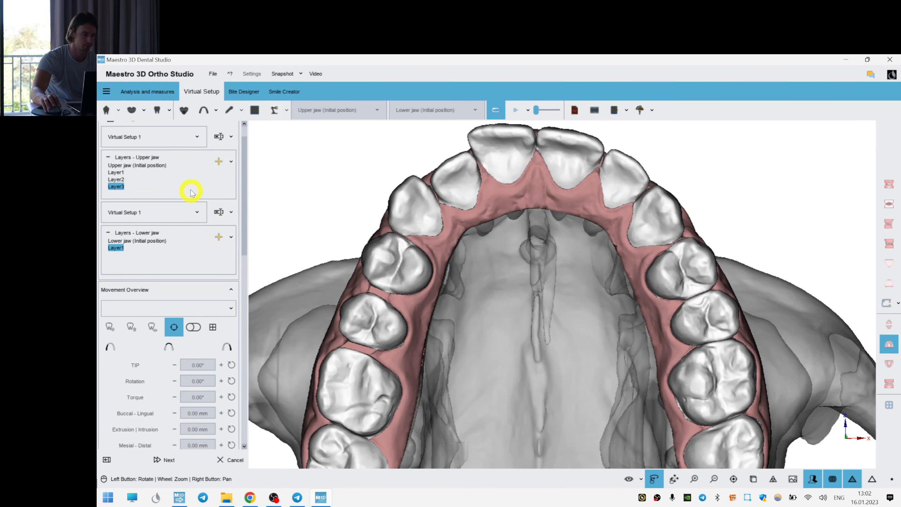
{"action": "left_click", "coordinate": [115, 180]}
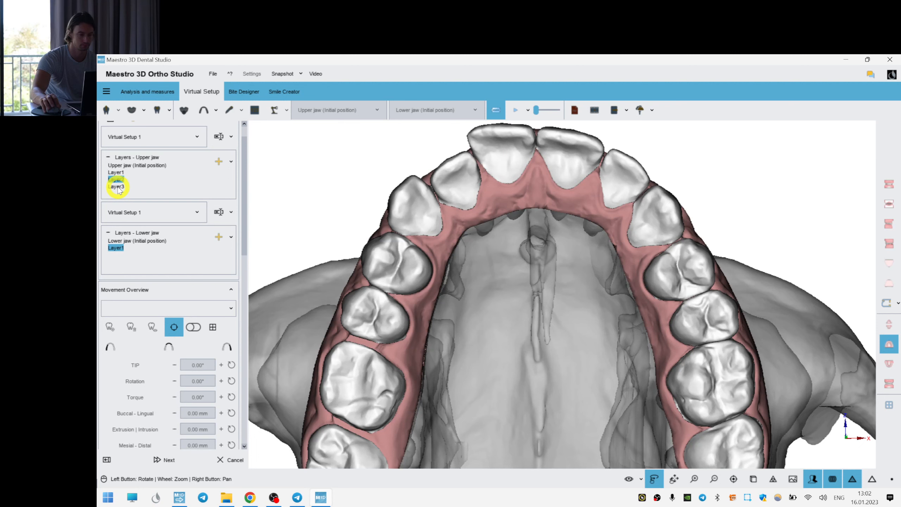
{"action": "left_click", "coordinate": [116, 186]}
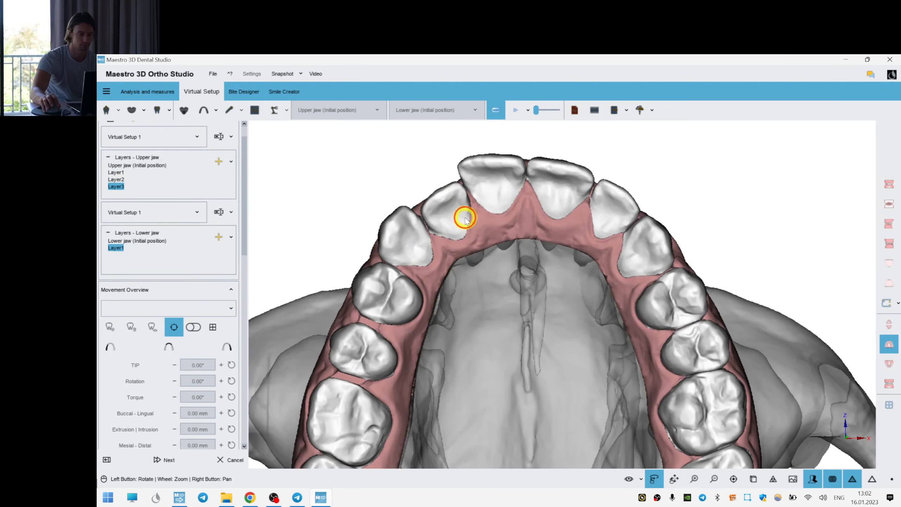
- Increase the torque of upper right lateral incisor 12 to about 8.25° and of upper right canine 13 to 3.18° in Layer3
{"action": "left_click", "coordinate": [465, 217]}
{"action": "left_click_drag", "start_coordinate": [470, 251], "coordinate": [429, 241]}
{"action": "left_click", "coordinate": [421, 240]}
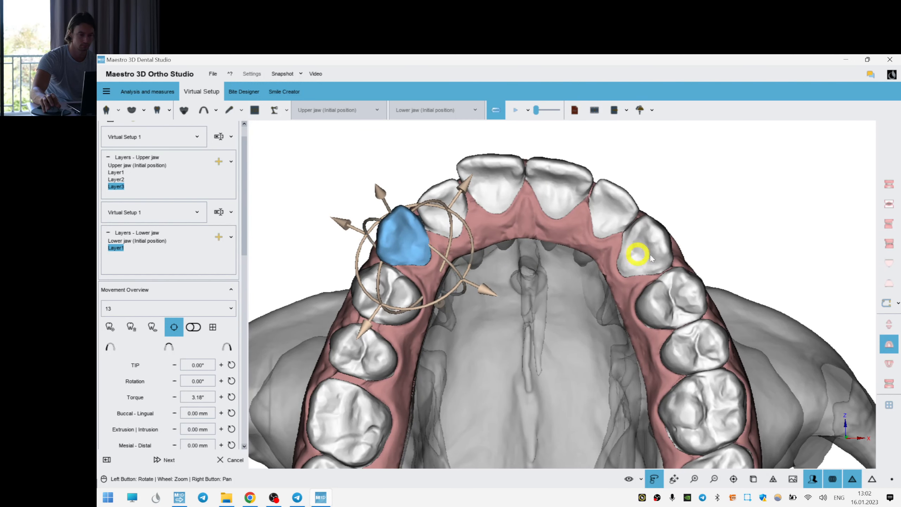
- Check upper left teeth 23, 21 and 22 in Layer3 and add the next upper-jaw movement layer, Layer4
{"action": "left_click", "coordinate": [661, 256]}
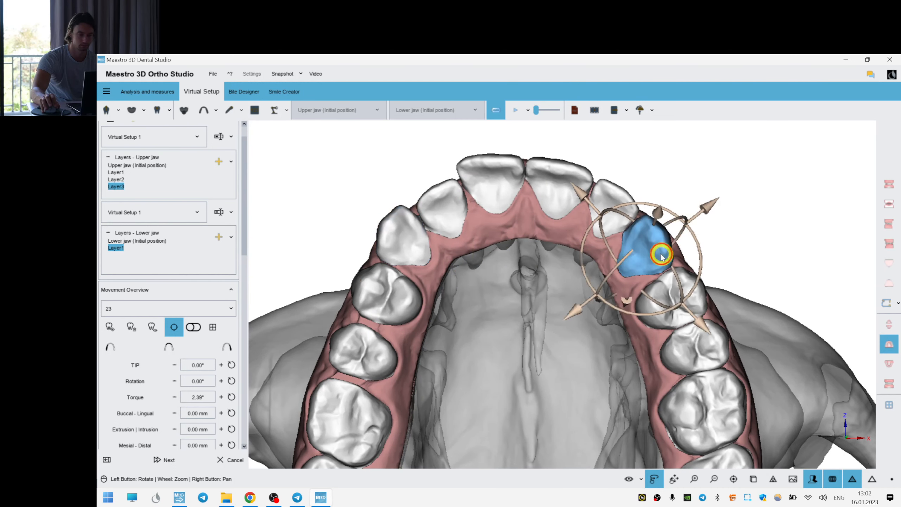
{"action": "left_click", "coordinate": [569, 181]}
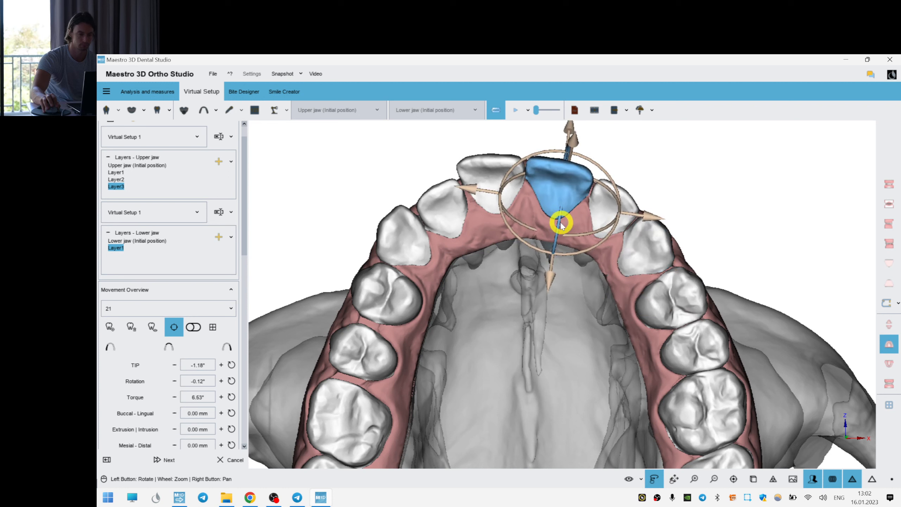
{"action": "left_click", "coordinate": [596, 213]}
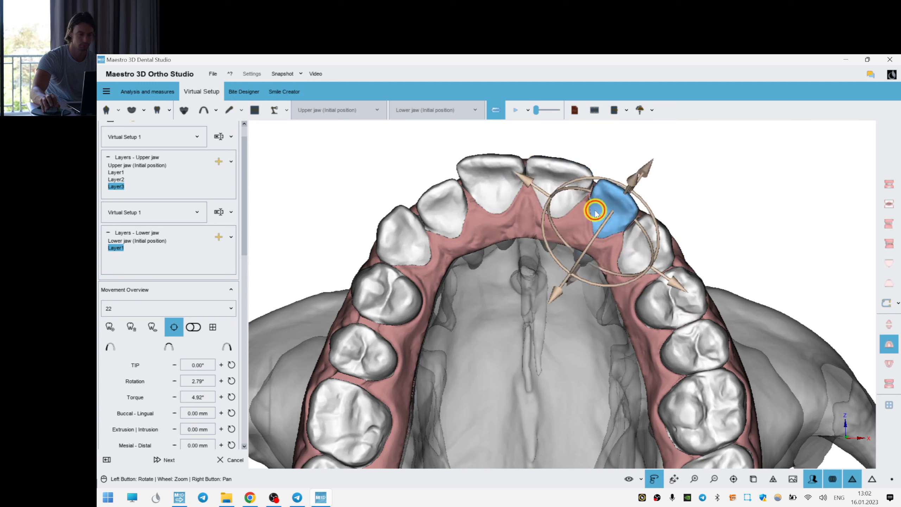
{"action": "left_click", "coordinate": [736, 187]}
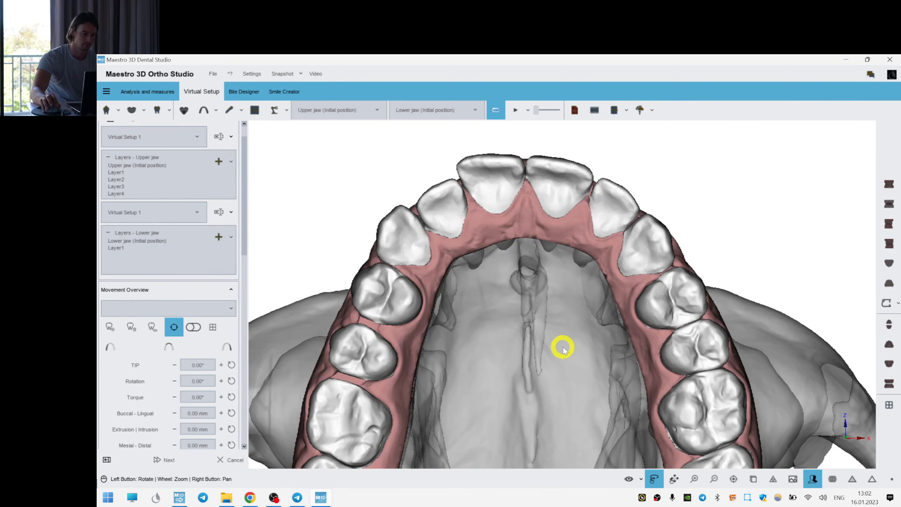
- Move upper right second premolar 15 distally to about −1.90 mm in Layer4
{"action": "right_click_drag", "start_coordinate": [571, 346], "coordinate": [582, 301]}
{"action": "left_click", "coordinate": [377, 313]}
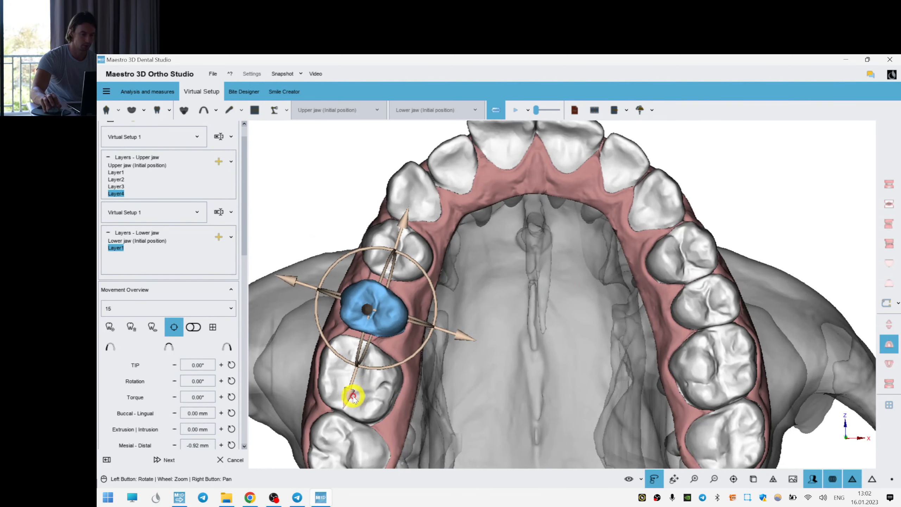
{"action": "left_click_drag", "start_coordinate": [347, 397], "coordinate": [356, 393]}
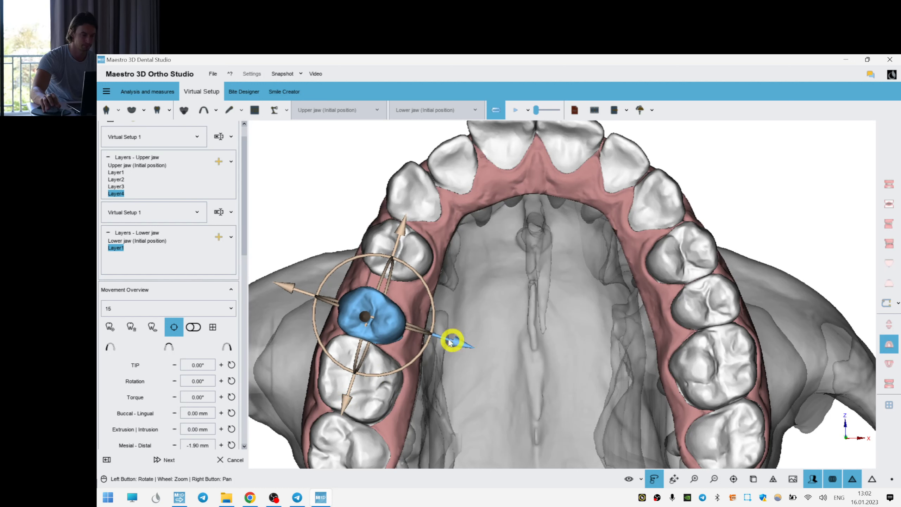
- Move upper right first premolar 14 to −0.92 mm mesial-distal and 0.30 mm buccal-lingual in Layer4, with 2.06° torque
{"action": "left_click", "coordinate": [401, 254]}
{"action": "left_click_drag", "start_coordinate": [487, 305], "coordinate": [497, 306]}
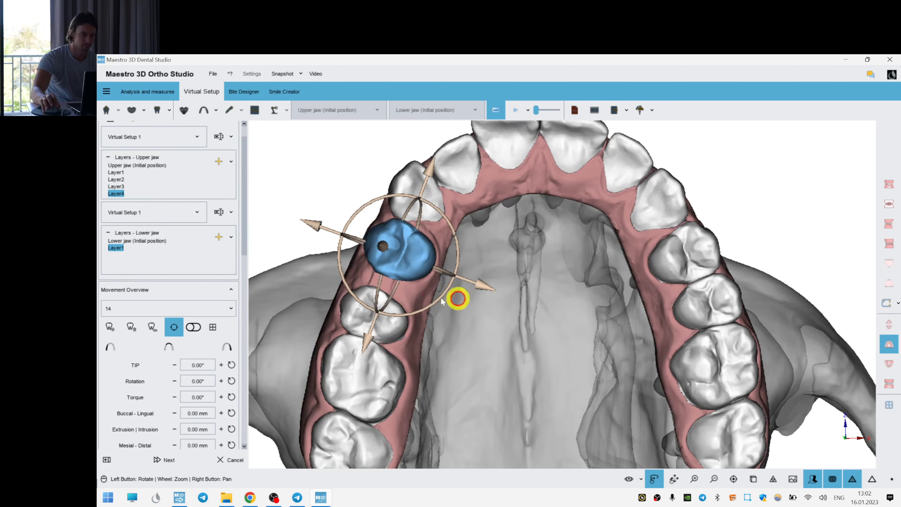
{"action": "left_click_drag", "start_coordinate": [368, 344], "coordinate": [364, 351]}
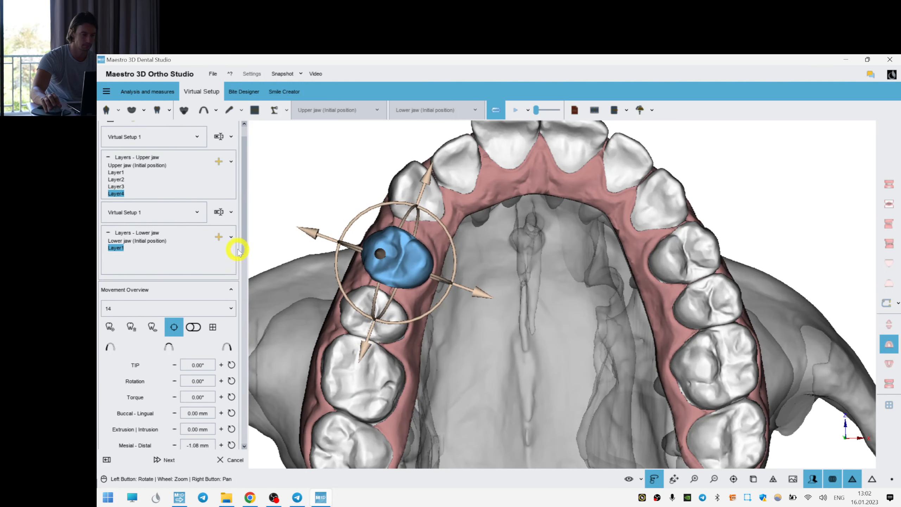
{"action": "scroll", "coordinate": [245, 250], "scroll_direction": "down", "scroll_amount": 5}
{"action": "left_click_drag", "start_coordinate": [426, 175], "coordinate": [429, 177]}
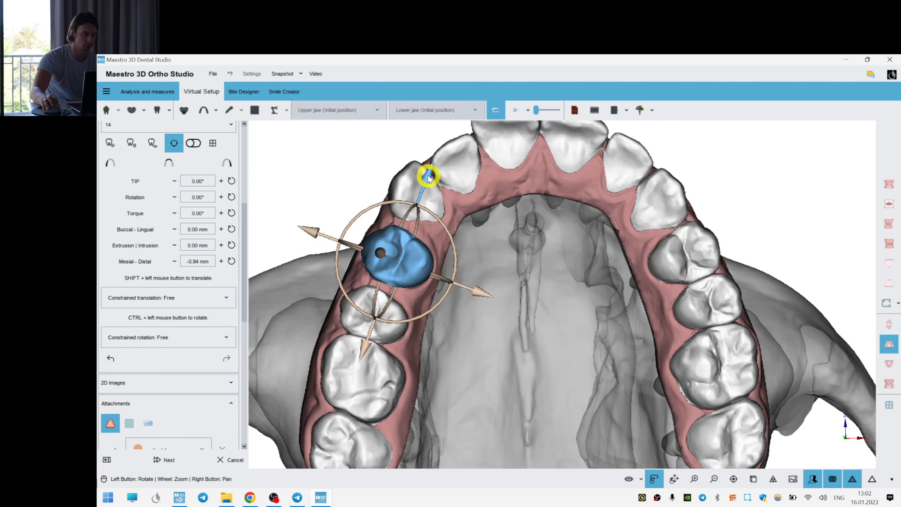
{"action": "left_click_drag", "start_coordinate": [543, 246], "coordinate": [441, 278]}
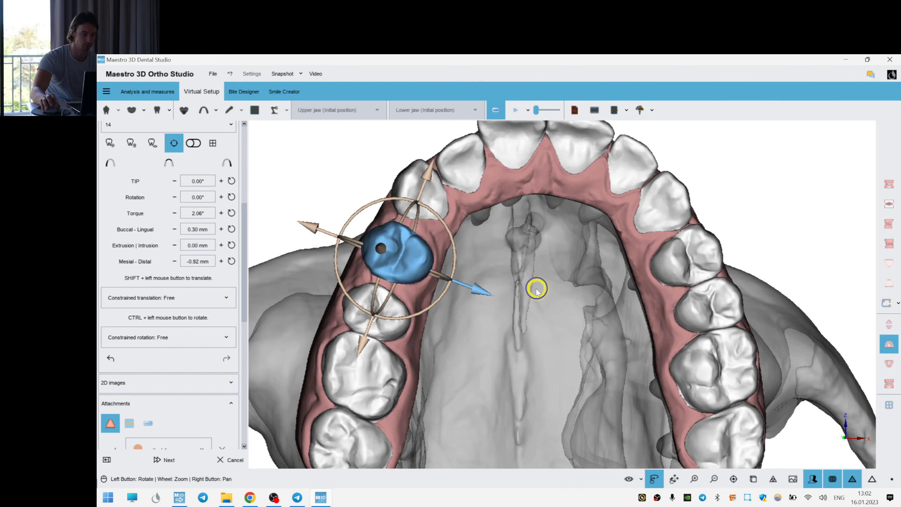
{"action": "left_click", "coordinate": [507, 307]}
{"action": "left_click_drag", "start_coordinate": [677, 319], "coordinate": [475, 339]}
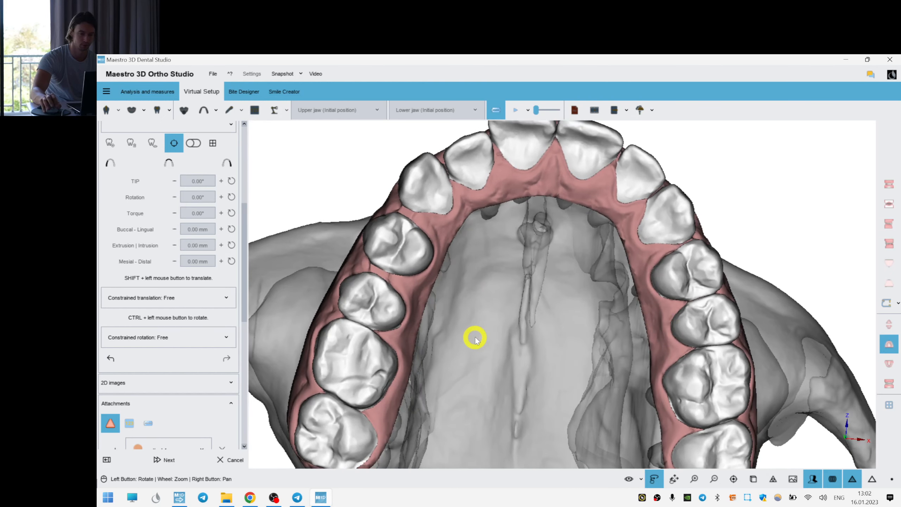
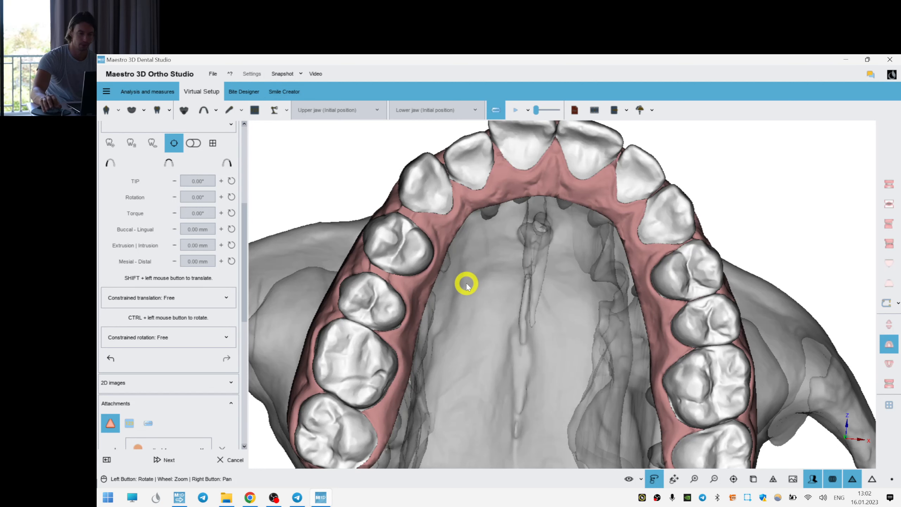
- Compare the upper tooth positions of Layer3 with those of Layer4 over the whole arch
{"action": "left_click_drag", "start_coordinate": [438, 256], "coordinate": [497, 271]}
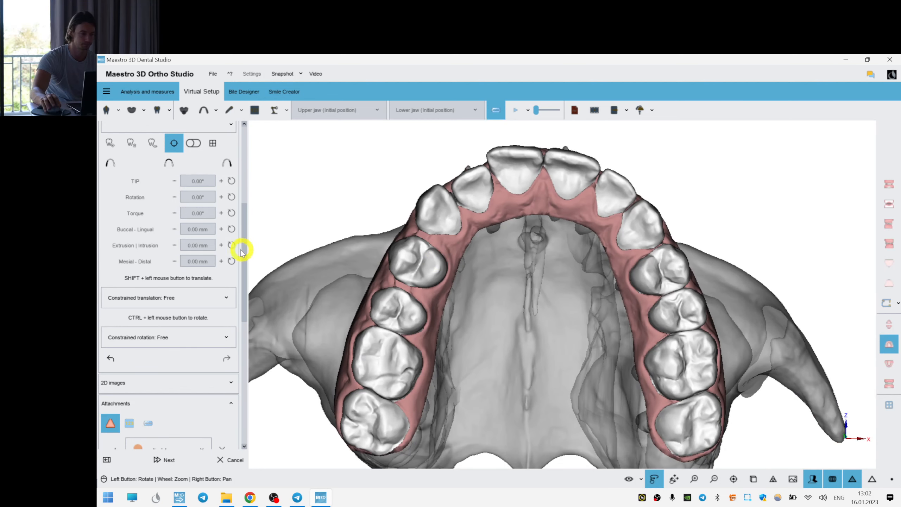
{"action": "left_click_drag", "start_coordinate": [244, 252], "coordinate": [241, 137]}
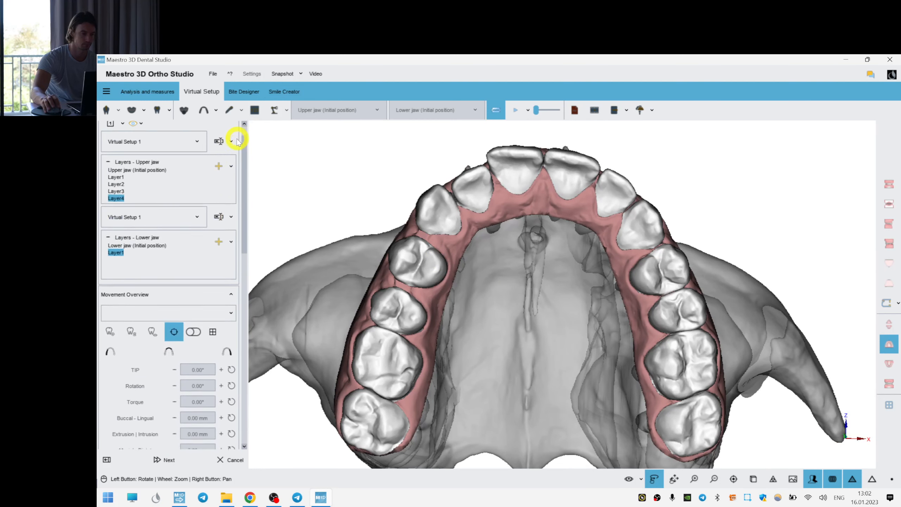
{"action": "left_click", "coordinate": [117, 196]}
{"action": "left_click", "coordinate": [117, 200]}
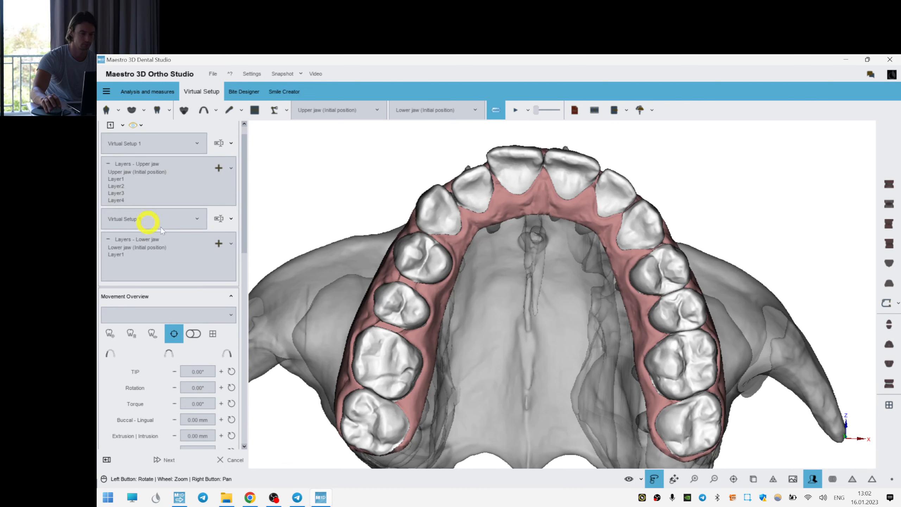
- Increase the torque of upper right lateral incisor 12 to 11.32° in Layer4
{"action": "left_click", "coordinate": [493, 178]}
{"action": "scroll", "coordinate": [561, 276], "scroll_direction": "up", "scroll_amount": 2}
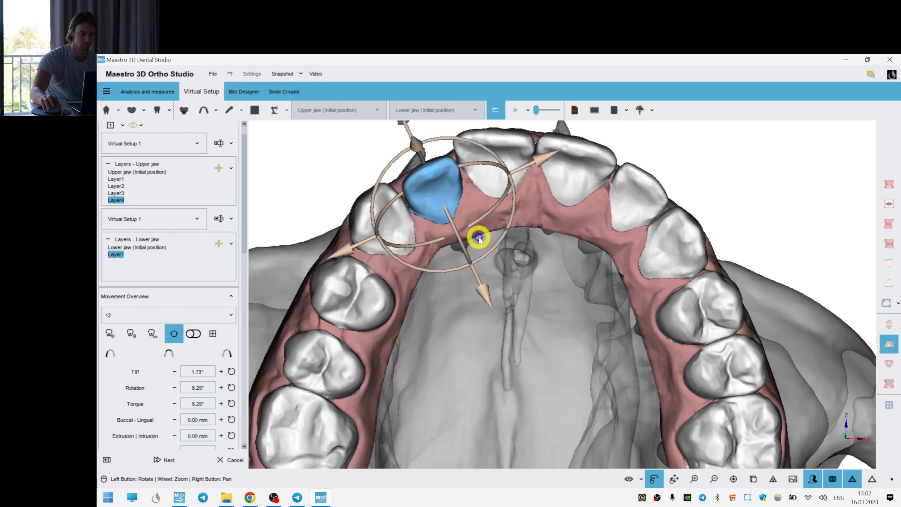
{"action": "mouse_move", "coordinate": [462, 249]}
{"action": "left_mouse_down"}
{"action": "mouse_move", "coordinate": [460, 257]}
{"action": "mouse_move", "coordinate": [468, 251]}
{"action": "left_mouse_up"}
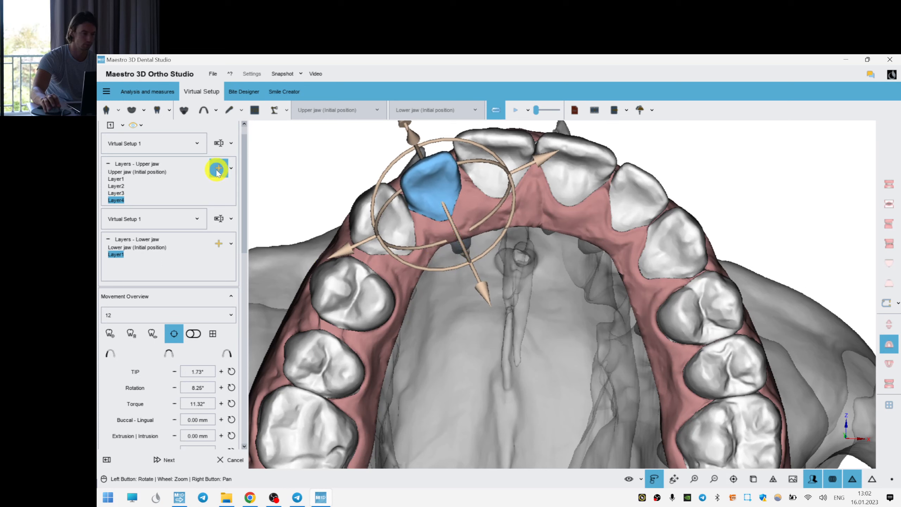
- Add another upper-jaw movement layer after Layer4 and move upper right first premolar 14 further distally in it
{"action": "left_click", "coordinate": [365, 273]}
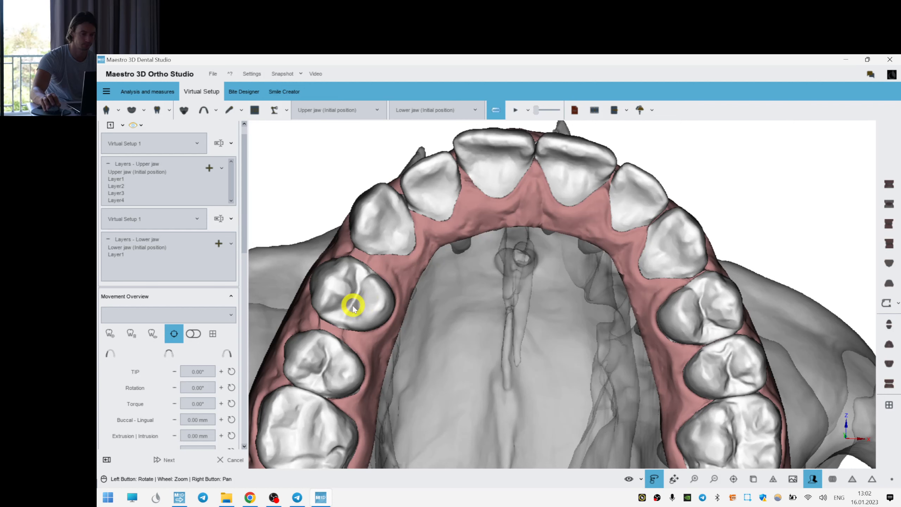
{"action": "left_click", "coordinate": [362, 300]}
{"action": "mouse_move", "coordinate": [395, 209]}
{"action": "left_mouse_down"}
{"action": "mouse_move", "coordinate": [392, 199]}
{"action": "mouse_move", "coordinate": [388, 207]}
{"action": "left_mouse_up"}
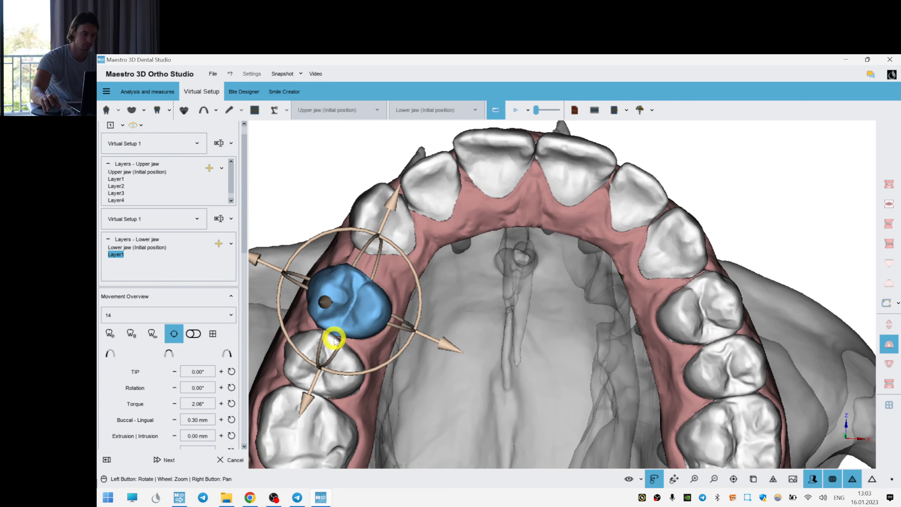
- Tip upper right canine 13 to −5.09° with −0.28° rotation and 3.17° torque
{"action": "left_click", "coordinate": [380, 231]}
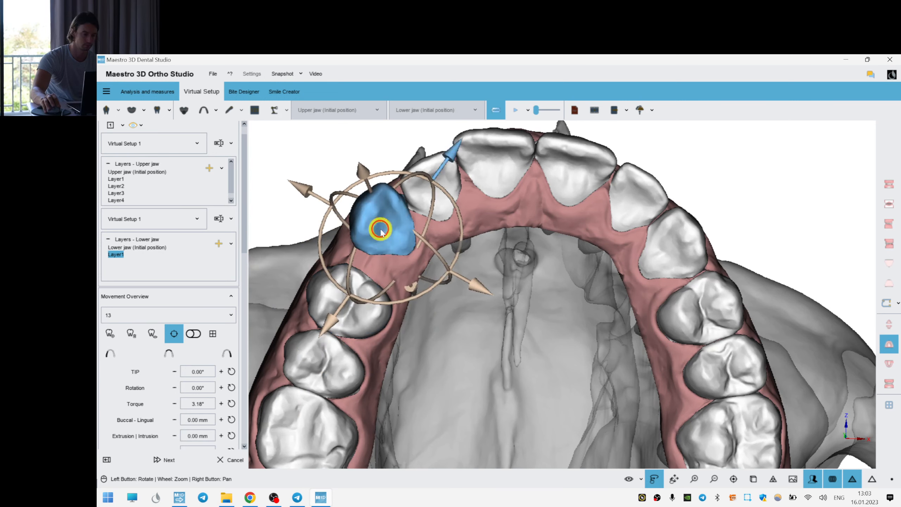
{"action": "left_click_drag", "start_coordinate": [549, 324], "coordinate": [596, 346]}
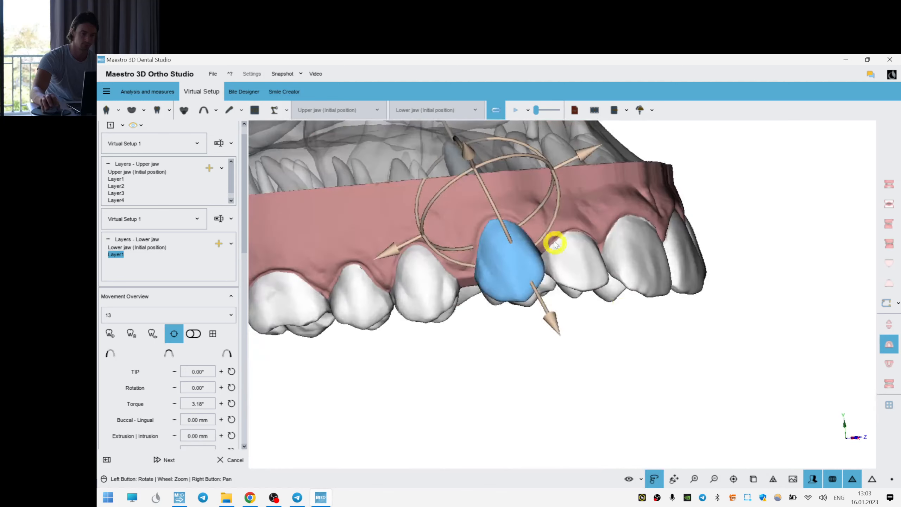
{"action": "left_click_drag", "start_coordinate": [555, 243], "coordinate": [487, 256]}
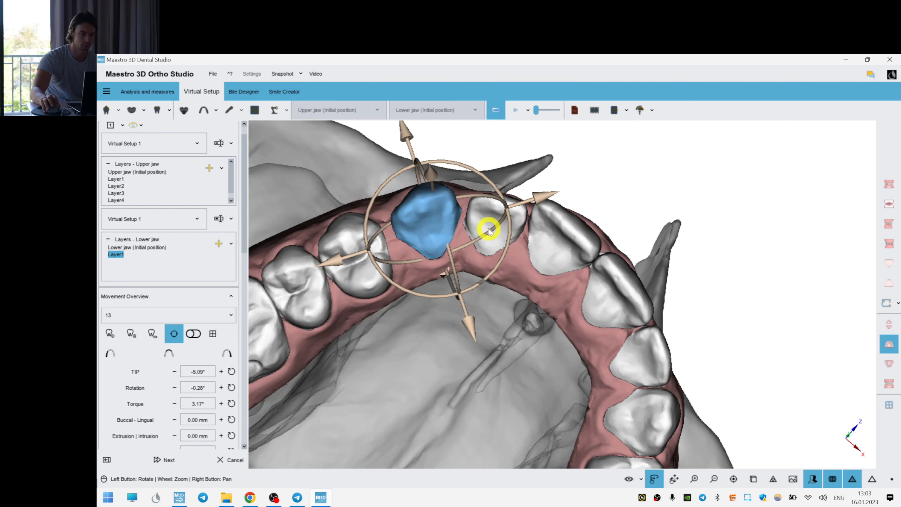
{"action": "left_click", "coordinate": [636, 151]}
- Adjust upper right lateral incisor 12 to 1.73° tip, 8.25° rotation and 13.47° torque
{"action": "left_click_drag", "start_coordinate": [327, 200], "coordinate": [361, 335]}
{"action": "left_click", "coordinate": [385, 240]}
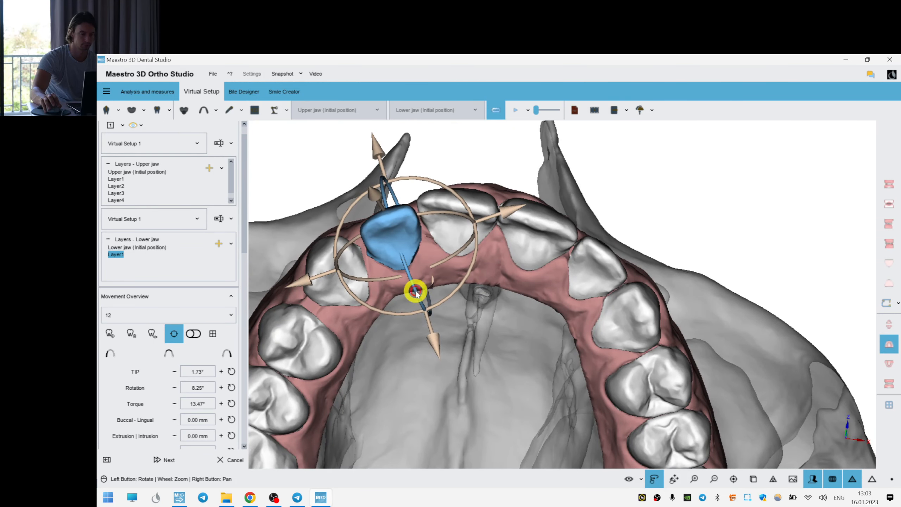
{"action": "left_click", "coordinate": [459, 335]}
{"action": "left_click_drag", "start_coordinate": [460, 336], "coordinate": [332, 255]}
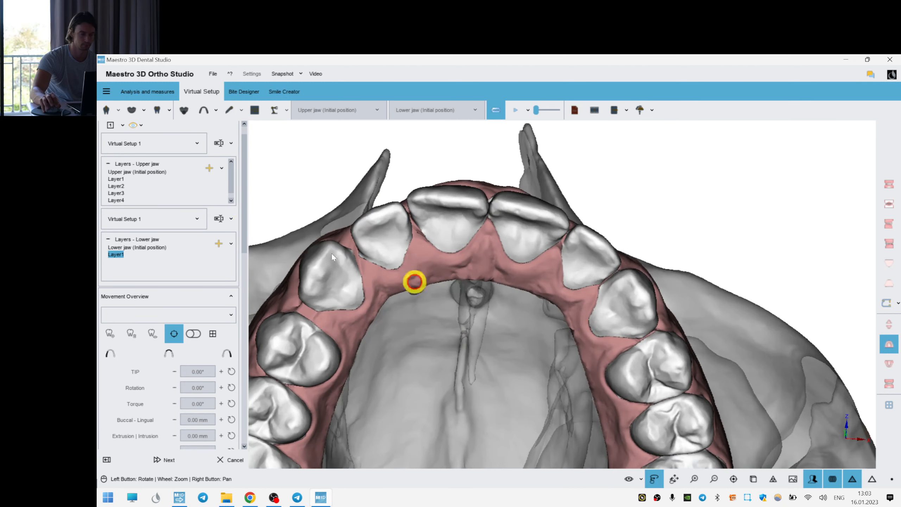
- Add upper-jaw Layer6 and, with both jaws shown, tip upper right canine 13 to −13.50° in it
{"action": "left_click", "coordinate": [231, 201]}
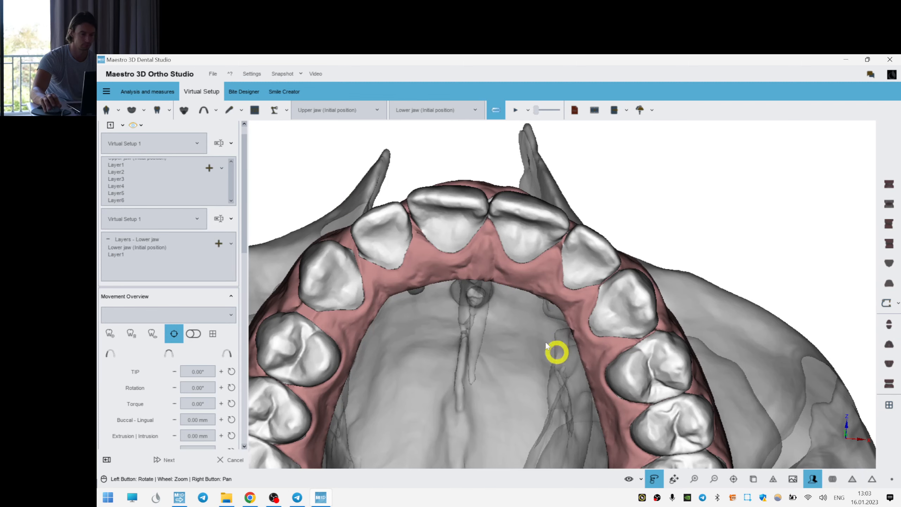
{"action": "left_click", "coordinate": [338, 286]}
{"action": "left_click_drag", "start_coordinate": [338, 285], "coordinate": [549, 301]}
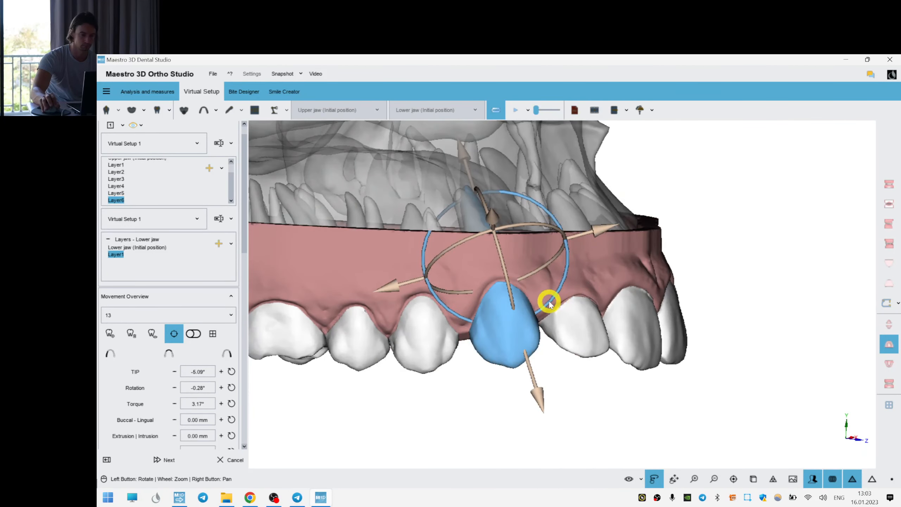
{"action": "scroll", "coordinate": [550, 305], "scroll_direction": "down", "scroll_amount": 3}
{"action": "left_click_drag", "start_coordinate": [619, 336], "coordinate": [625, 270]}
{"action": "left_click", "coordinate": [731, 226]}
{"action": "left_click_drag", "start_coordinate": [552, 357], "coordinate": [529, 256]}
{"action": "left_click", "coordinate": [539, 266]}
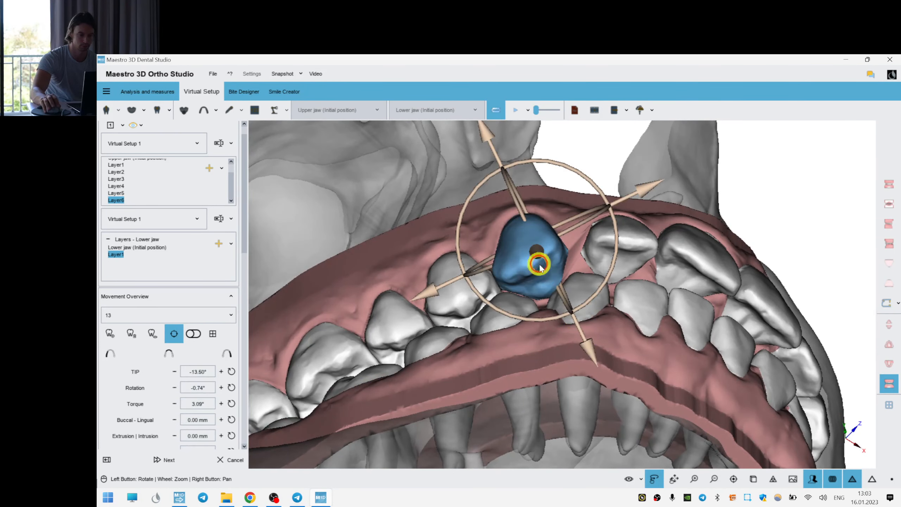
- In Layer6, set lateral incisor 12 to −2.08° tip and 5.35° rotation, and central incisor 11 to 1.68° tip and −8.43° rotation
{"action": "left_click", "coordinate": [640, 248]}
{"action": "left_click_drag", "start_coordinate": [805, 319], "coordinate": [543, 257]}
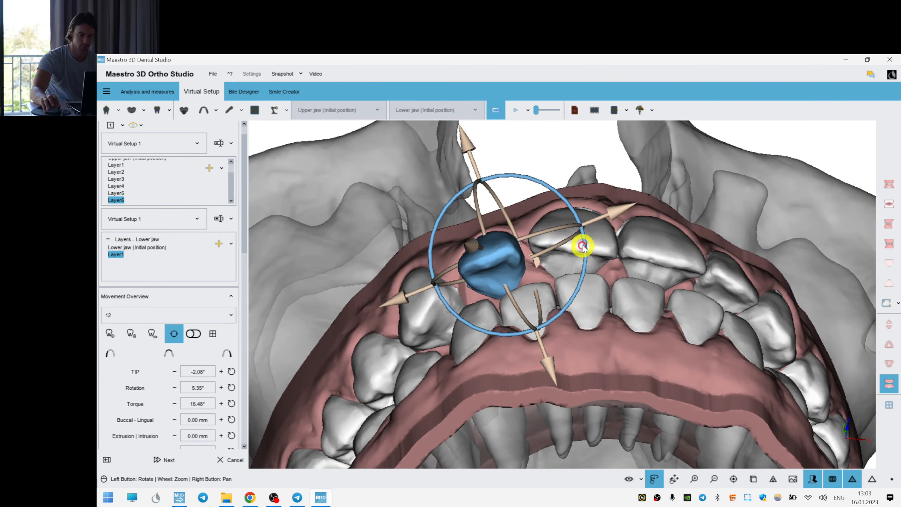
{"action": "left_click", "coordinate": [583, 241]}
{"action": "left_click_drag", "start_coordinate": [632, 275], "coordinate": [634, 263]}
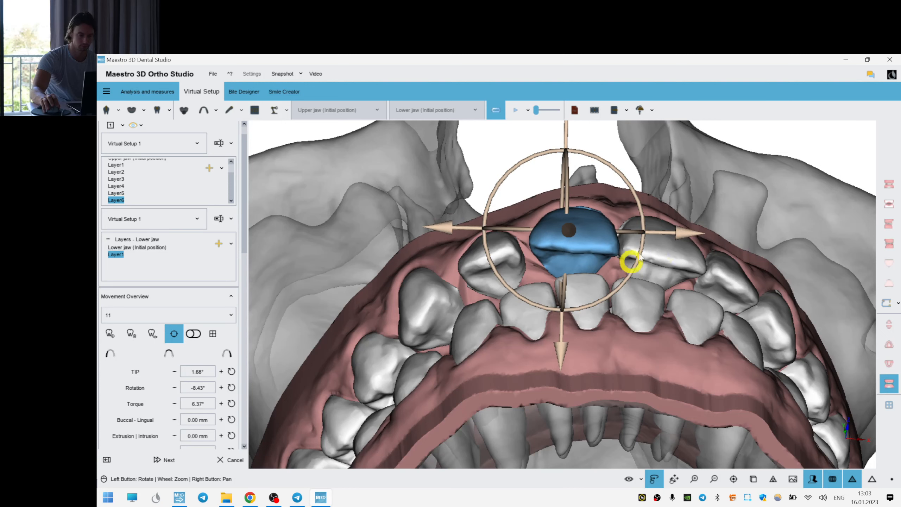
{"action": "left_click", "coordinate": [674, 193]}
- Add upper-jaw Layer7 and reduce the torque of canine 13 to −5.39° and of lateral incisor 12 to 6.04° in it
{"action": "left_click_drag", "start_coordinate": [712, 350], "coordinate": [710, 297]}
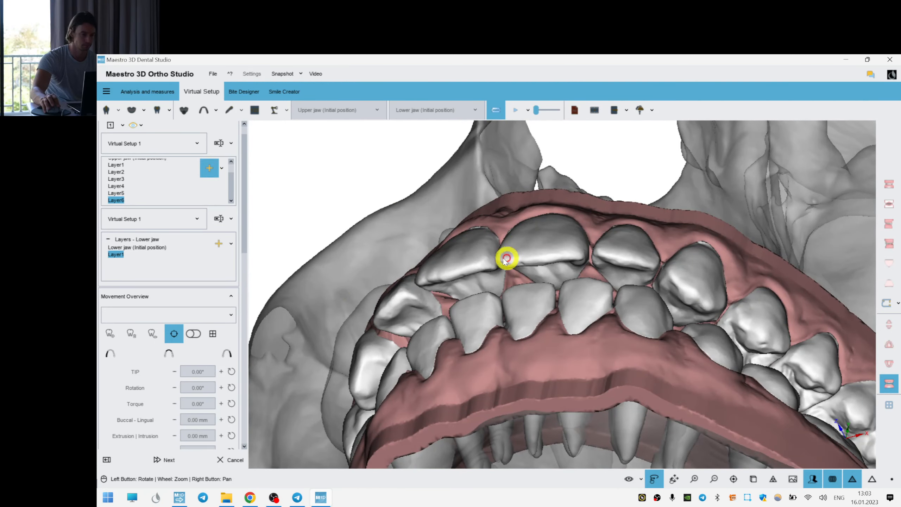
{"action": "left_click_drag", "start_coordinate": [518, 332], "coordinate": [531, 207]}
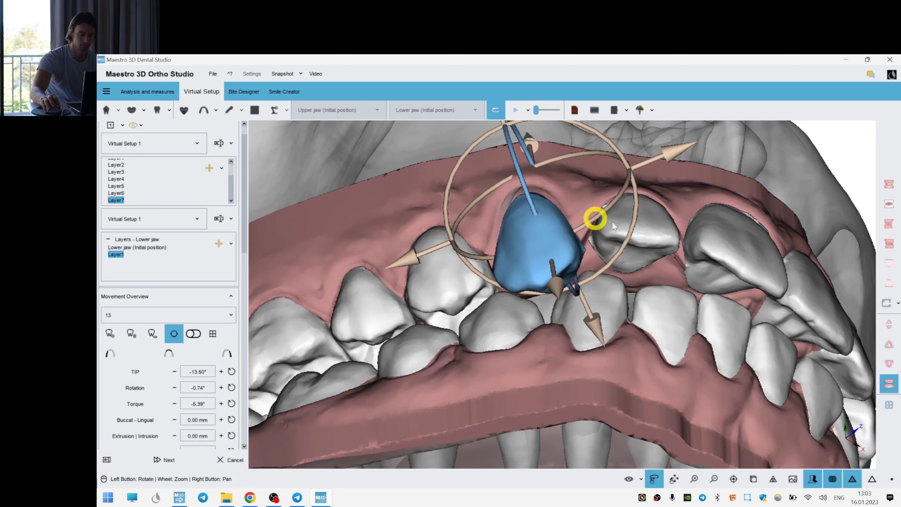
{"action": "left_click", "coordinate": [637, 235]}
{"action": "left_click_drag", "start_coordinate": [640, 236], "coordinate": [568, 280]}
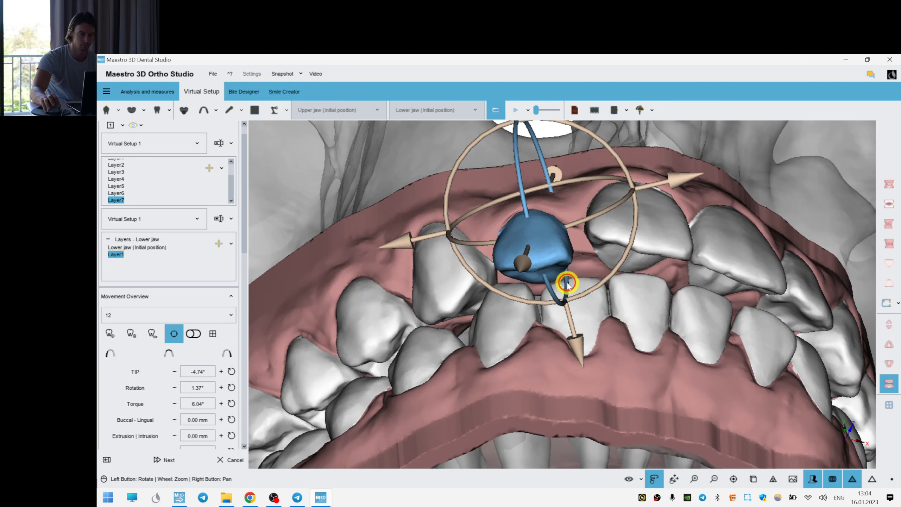
- Rotate upper right central incisor 11 to −11.36° and move it −0.84 mm buccal-lingual in Layer7
{"action": "left_click", "coordinate": [654, 235]}
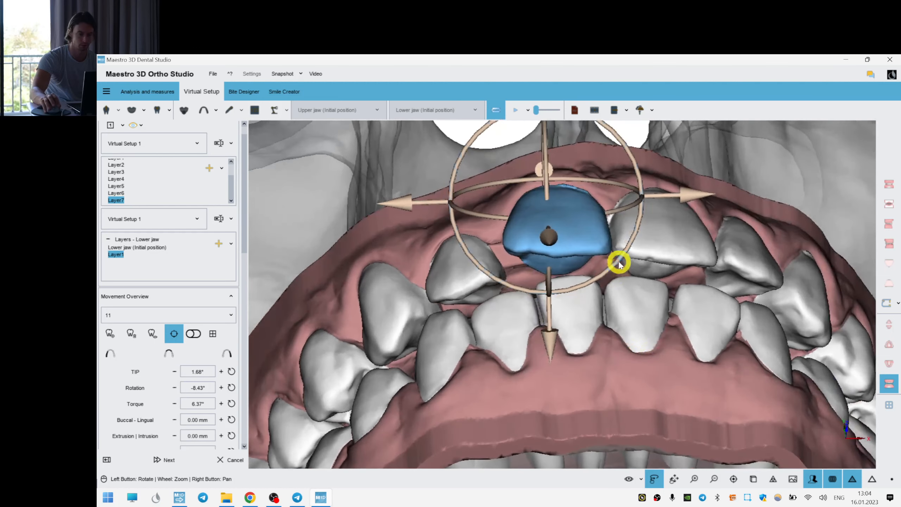
{"action": "left_click_drag", "start_coordinate": [619, 263], "coordinate": [537, 191]}
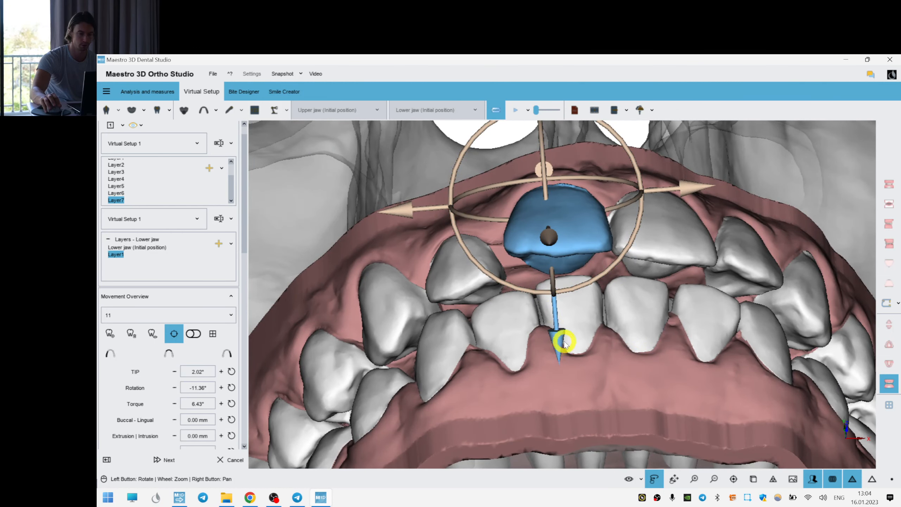
{"action": "left_click_drag", "start_coordinate": [564, 342], "coordinate": [556, 354]}
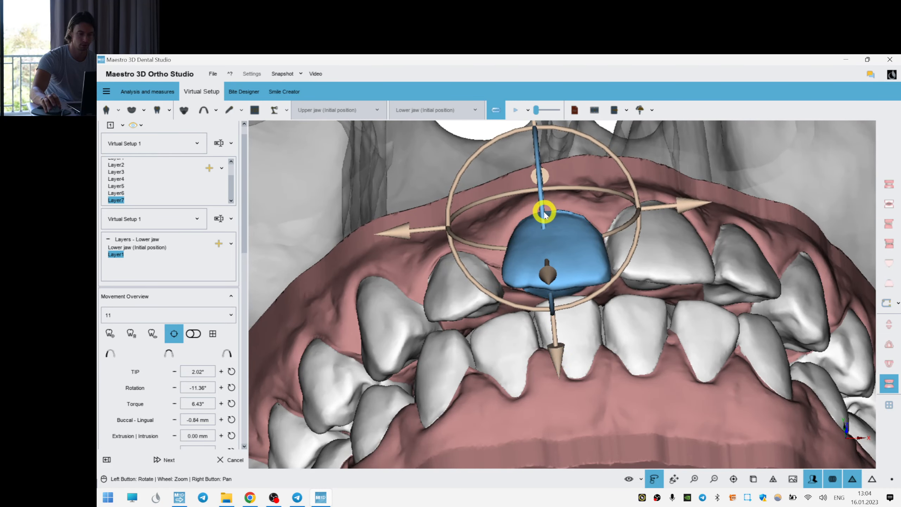
{"action": "left_click_drag", "start_coordinate": [545, 215], "coordinate": [545, 223]}
- Show only the upper jaw and set central incisor 11 to −2.82° tip, −13.19° rotation and −1.92° torque in Layer7
{"action": "left_click_drag", "start_coordinate": [567, 412], "coordinate": [571, 326]}
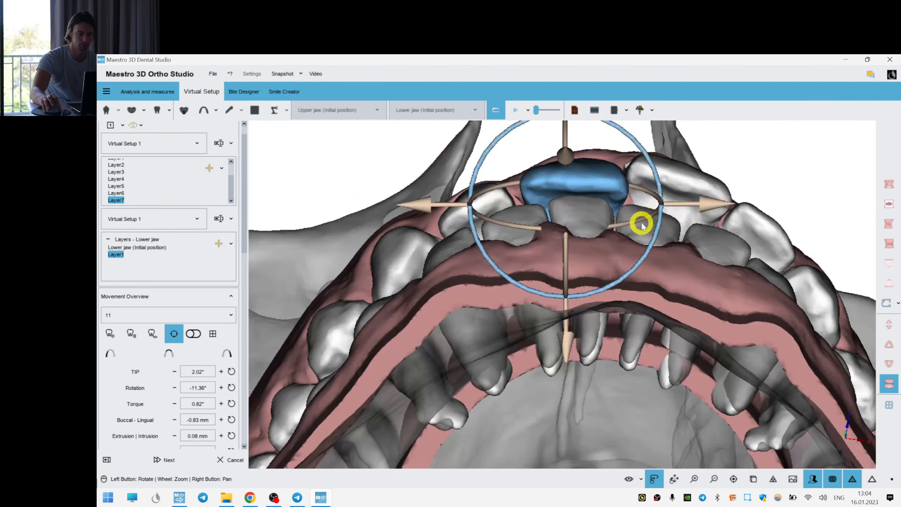
{"action": "left_click_drag", "start_coordinate": [640, 223], "coordinate": [656, 236]}
{"action": "left_click", "coordinate": [889, 347]}
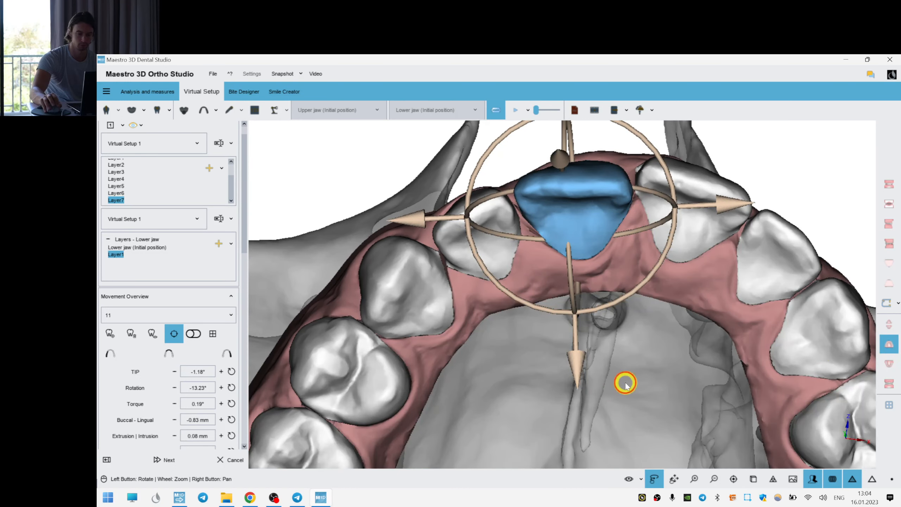
{"action": "left_click_drag", "start_coordinate": [577, 280], "coordinate": [641, 228]}
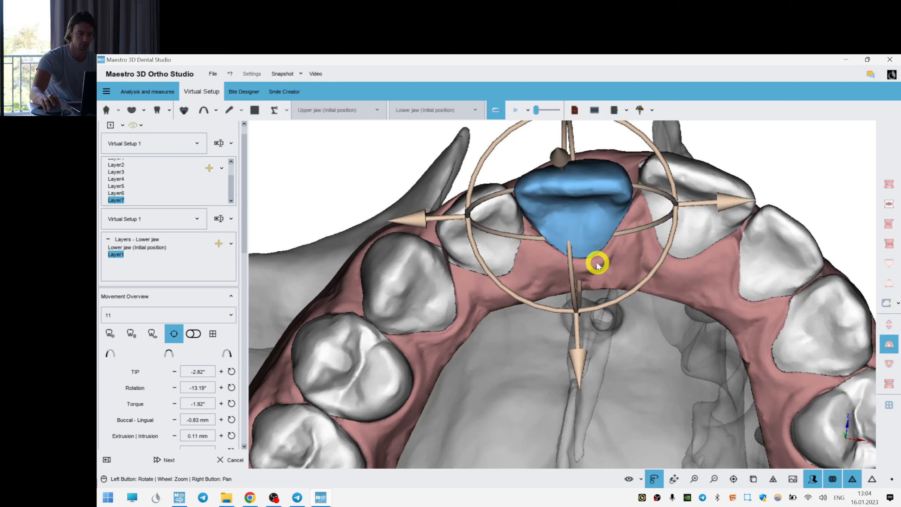
- Set upper right lateral incisor 12 to −5.15° tip, 1.29° rotation and 2.14° torque in Layer7
{"action": "left_click", "coordinate": [514, 237]}
{"action": "left_click_drag", "start_coordinate": [559, 241], "coordinate": [516, 288]}
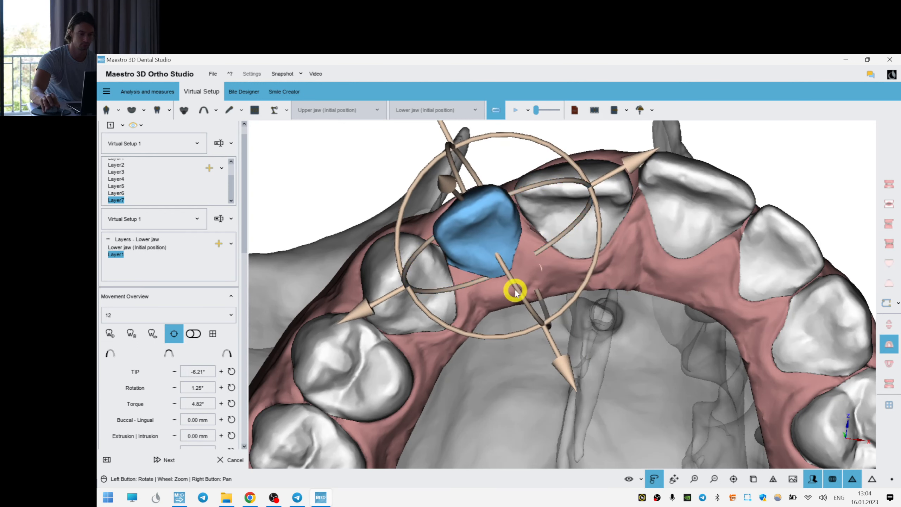
{"action": "left_click_drag", "start_coordinate": [563, 234], "coordinate": [569, 236]}
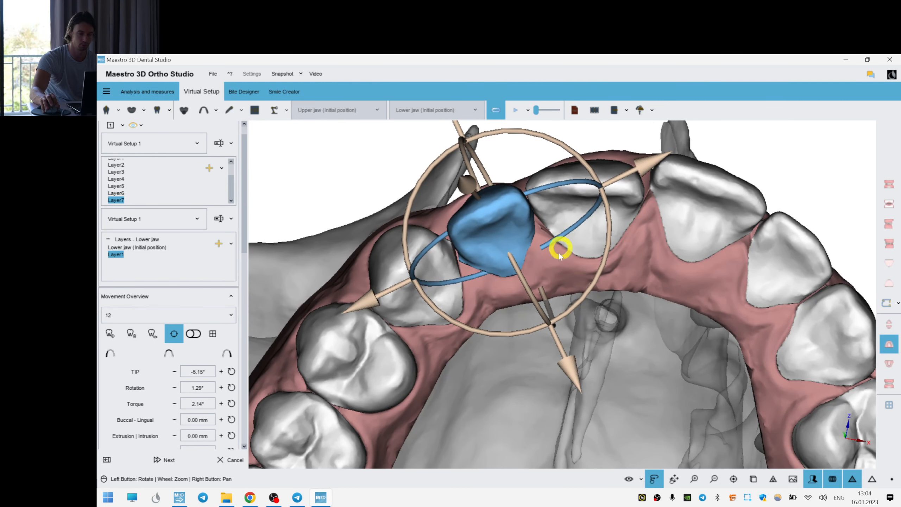
{"action": "left_click", "coordinate": [621, 365]}
- Refine upper right central incisor 11 in Layer7 to −4.32° torque, −1.17 mm buccal-lingual and 0.15 mm extrusion
{"action": "right_click_drag", "start_coordinate": [572, 401], "coordinate": [580, 254]}
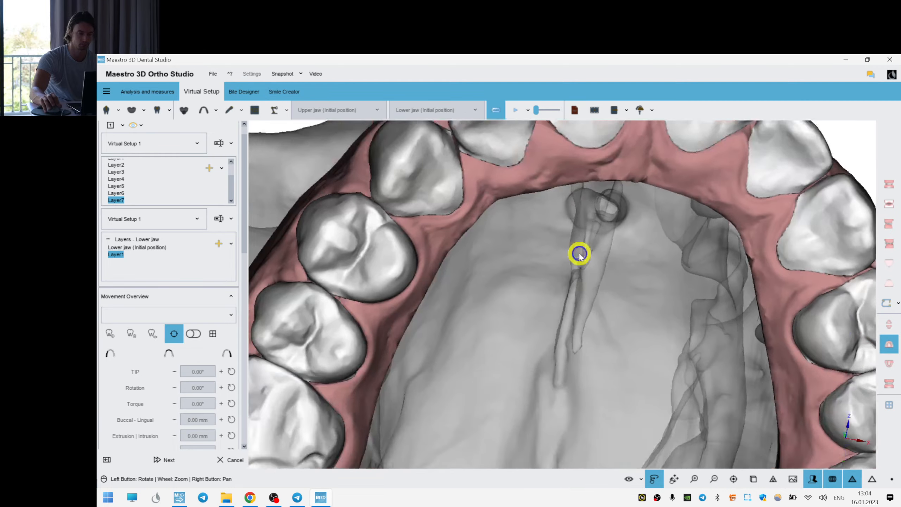
{"action": "left_click_drag", "start_coordinate": [580, 253], "coordinate": [594, 352]}
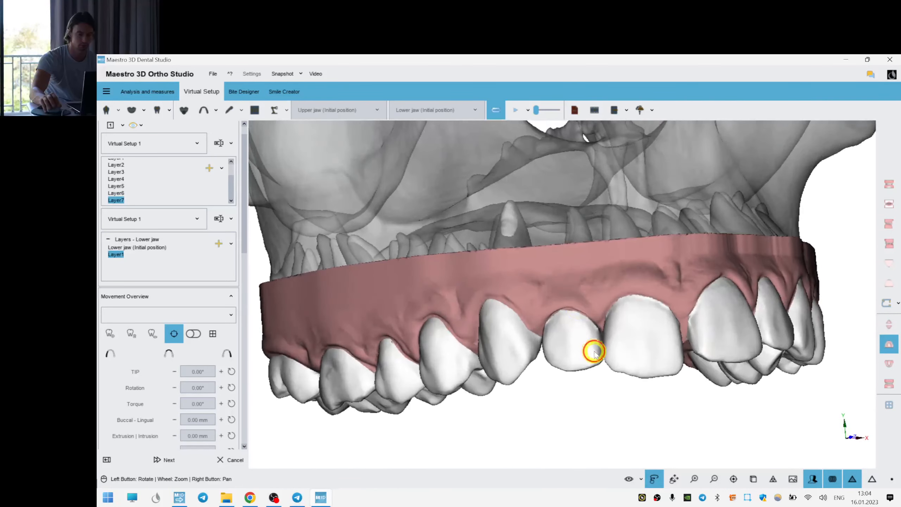
{"action": "left_click", "coordinate": [594, 352]}
{"action": "left_click_drag", "start_coordinate": [740, 286], "coordinate": [647, 312]}
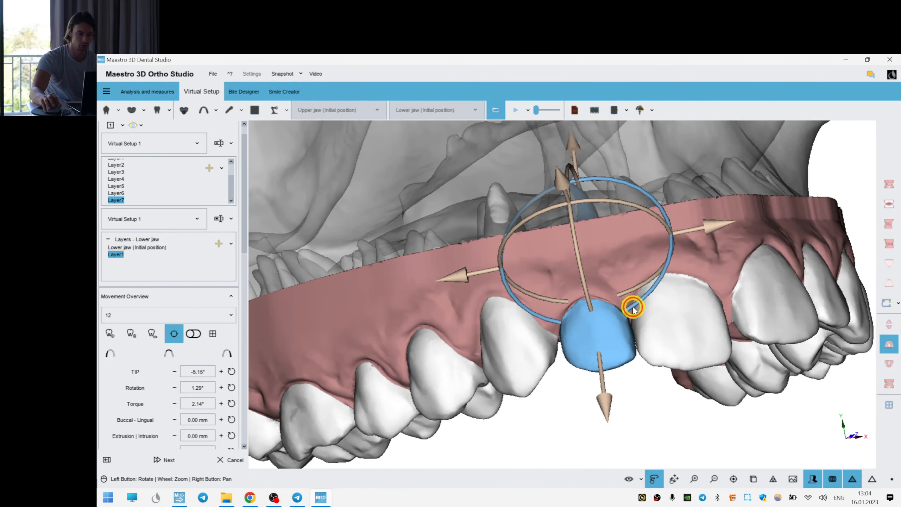
{"action": "left_click", "coordinate": [633, 362]}
{"action": "mouse_move", "coordinate": [633, 362]}
{"action": "left_mouse_down"}
{"action": "mouse_move", "coordinate": [556, 334]}
{"action": "mouse_move", "coordinate": [595, 267]}
{"action": "mouse_move", "coordinate": [697, 313]}
{"action": "mouse_move", "coordinate": [682, 314]}
{"action": "mouse_move", "coordinate": [635, 354]}
{"action": "left_mouse_up"}
{"action": "left_click", "coordinate": [595, 252]}
{"action": "left_click_drag", "start_coordinate": [565, 346], "coordinate": [558, 284]}
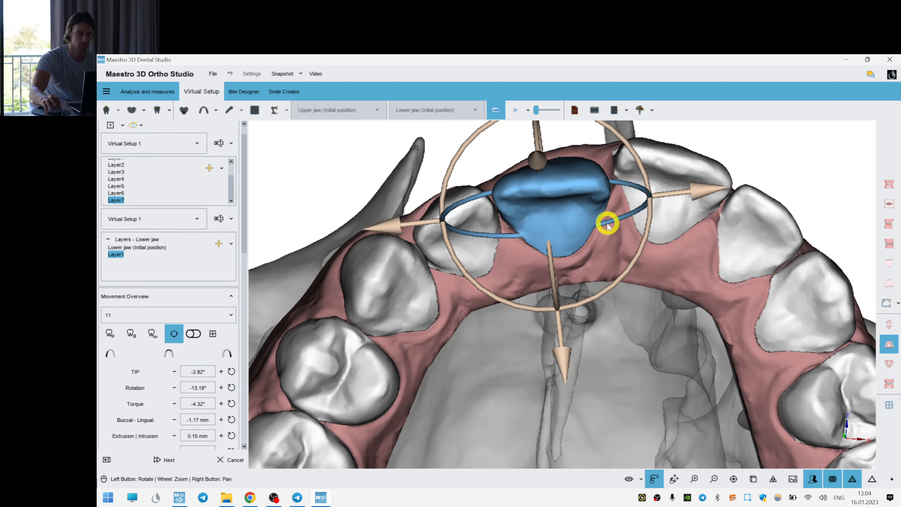
{"action": "left_click", "coordinate": [610, 336]}
- Reduce the torque of upper left central incisor 21 to 3.80° in Layer7 and shift the tooth slightly lingually
{"action": "scroll", "coordinate": [613, 305], "scroll_direction": "down", "scroll_amount": 2}
{"action": "left_click", "coordinate": [633, 246]}
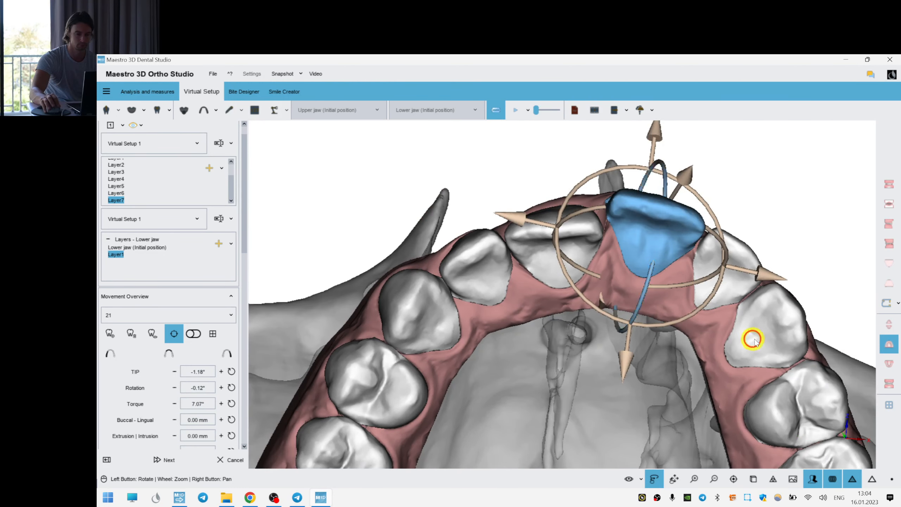
{"action": "left_click_drag", "start_coordinate": [752, 340], "coordinate": [698, 328]}
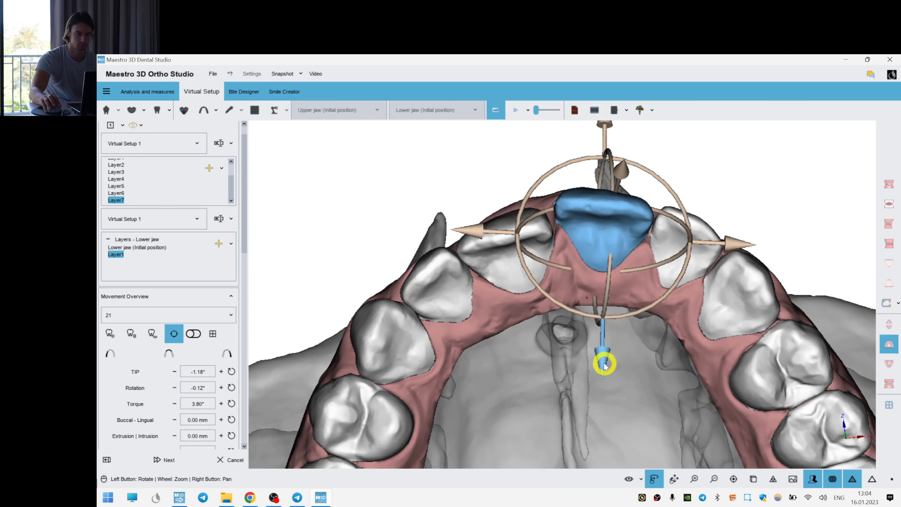
{"action": "left_click_drag", "start_coordinate": [604, 364], "coordinate": [607, 373]}
{"action": "left_click_drag", "start_coordinate": [662, 314], "coordinate": [666, 308]}
{"action": "left_click_drag", "start_coordinate": [667, 308], "coordinate": [663, 270]}
- Set upper left lateral incisor 22 to −0.90° tip, 11.51° rotation and 0.51° torque in Layer7, and slightly adjust canine 23
{"action": "left_click_drag", "start_coordinate": [679, 341], "coordinate": [624, 227]}
{"action": "left_click", "coordinate": [624, 227]}
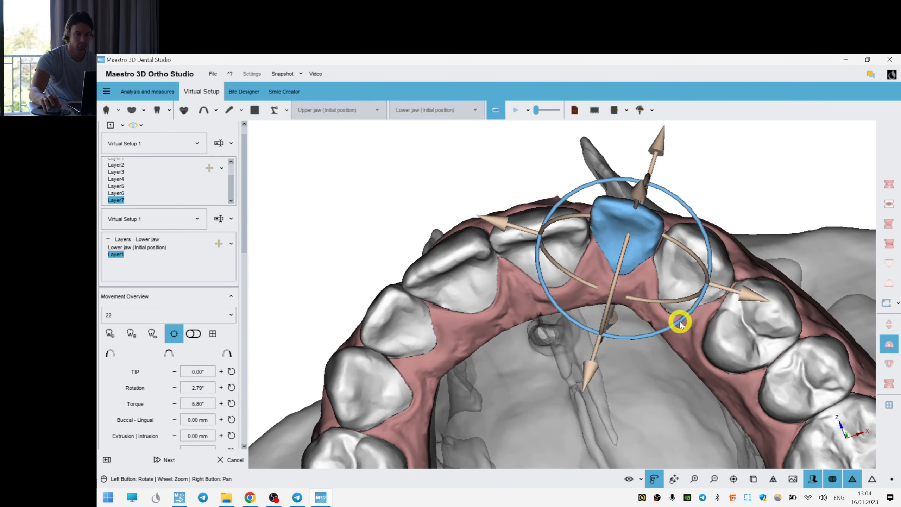
{"action": "left_click_drag", "start_coordinate": [679, 323], "coordinate": [691, 307]}
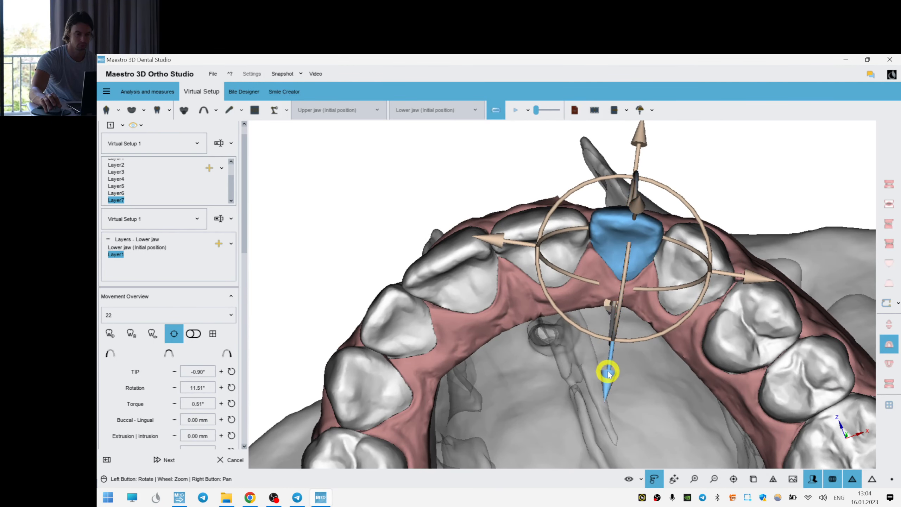
{"action": "left_click", "coordinate": [734, 295]}
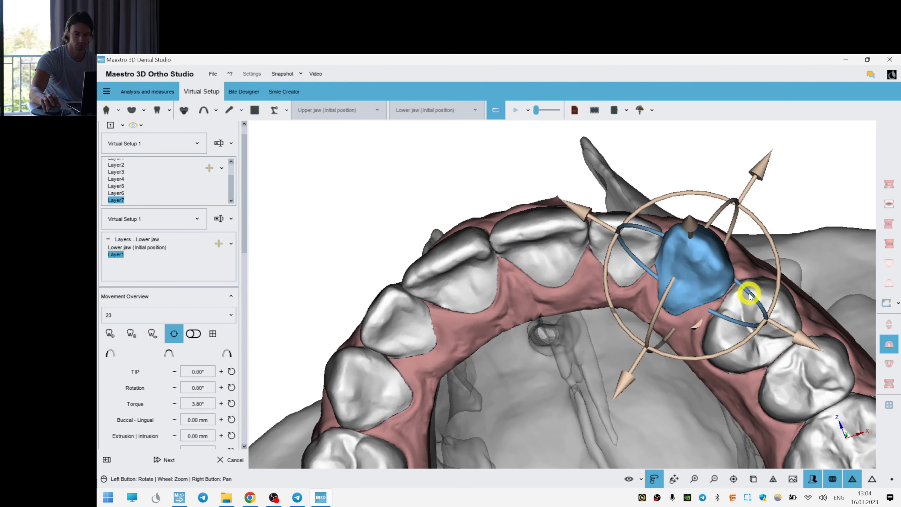
{"action": "left_click_drag", "start_coordinate": [659, 312], "coordinate": [658, 312]}
{"action": "left_click", "coordinate": [815, 204]}
- Examine the Layer7 upper front teeth from the front and in occlusion with the lower jaw shown
{"action": "left_click_drag", "start_coordinate": [552, 318], "coordinate": [595, 324]}
{"action": "left_click", "coordinate": [575, 374]}
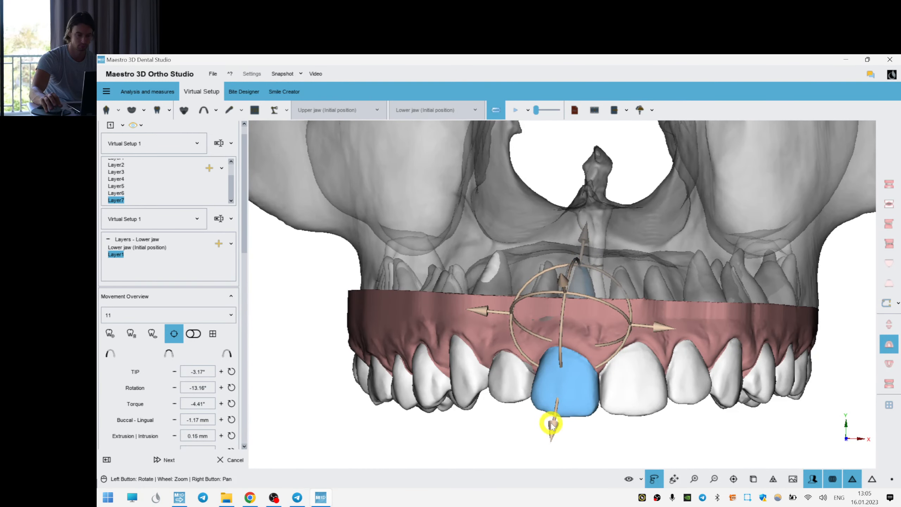
{"action": "left_click", "coordinate": [712, 262]}
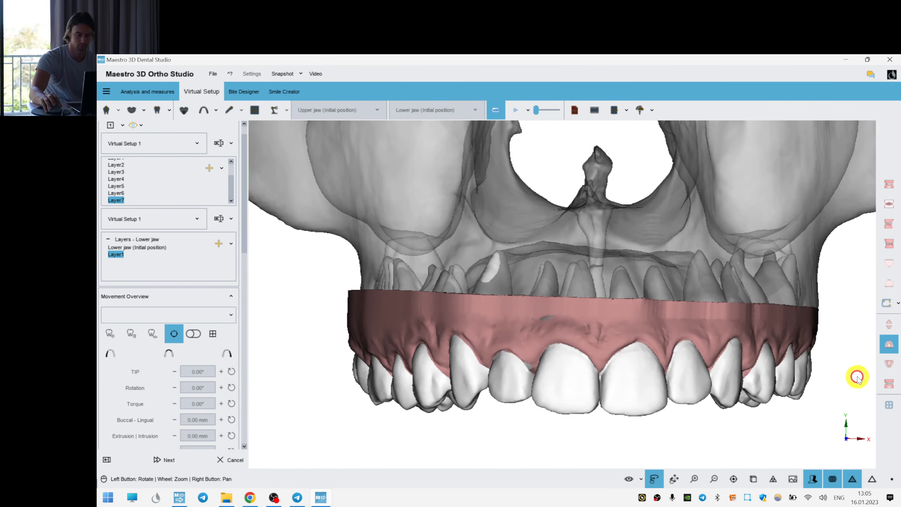
{"action": "left_click", "coordinate": [889, 384]}
{"action": "left_click_drag", "start_coordinate": [617, 322], "coordinate": [604, 252]}
{"action": "left_click_drag", "start_coordinate": [642, 291], "coordinate": [561, 281]}
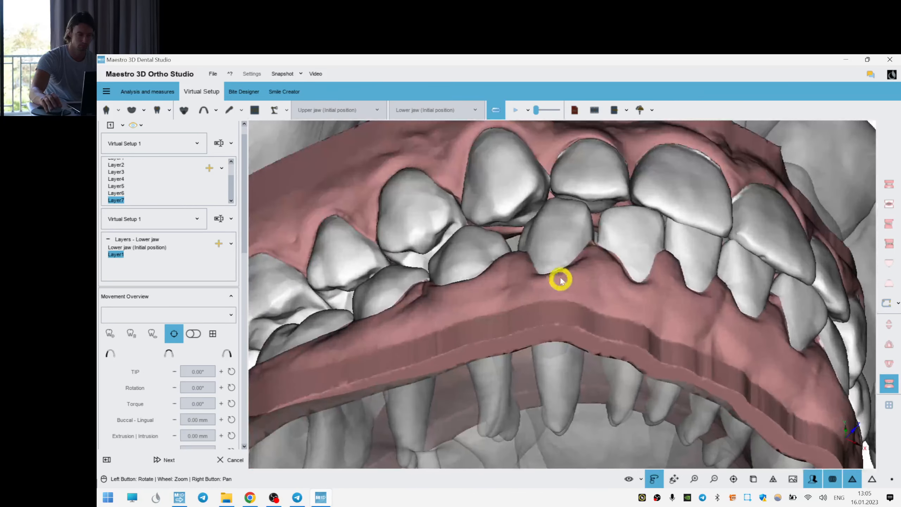
{"action": "left_click", "coordinate": [530, 203]}
{"action": "left_click_drag", "start_coordinate": [565, 225], "coordinate": [511, 190]}
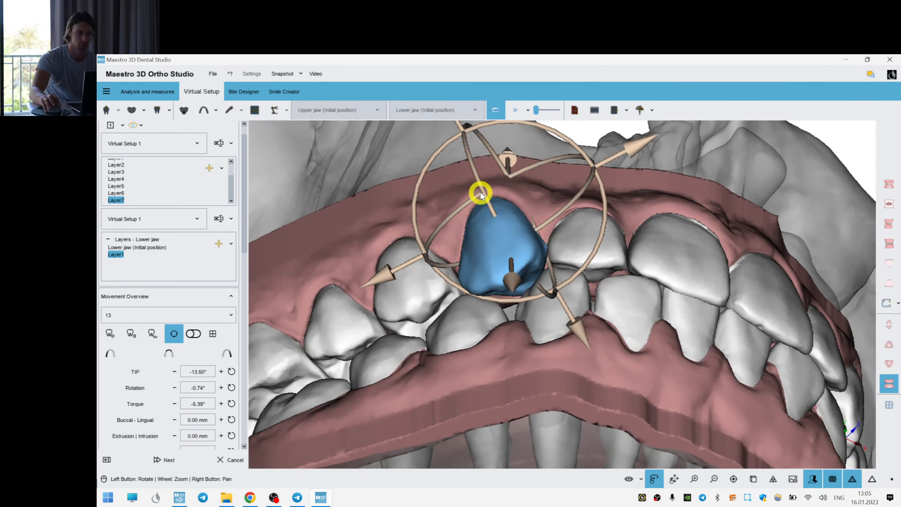
{"action": "left_click", "coordinate": [357, 179]}
{"action": "left_click_drag", "start_coordinate": [358, 180], "coordinate": [569, 258]}
{"action": "scroll", "coordinate": [645, 279], "scroll_direction": "down", "scroll_amount": 5}
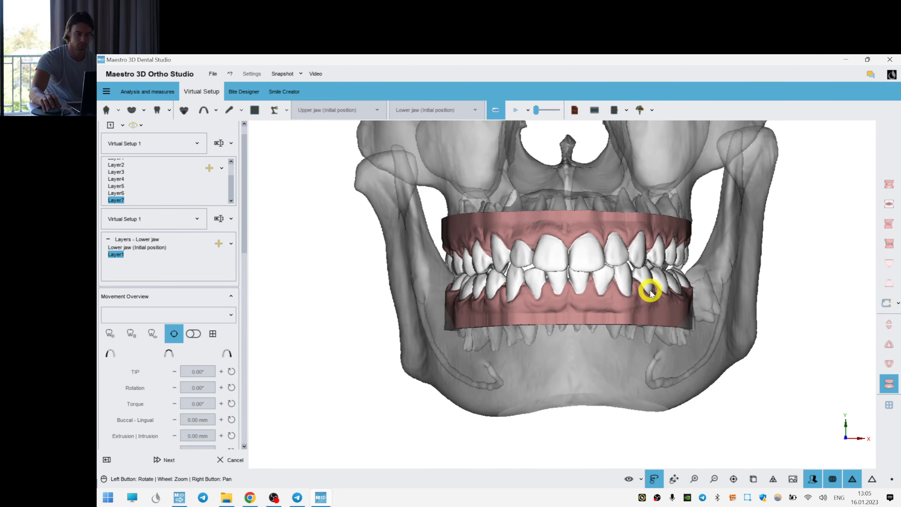
- Check the bite from the front and left side, isolate the lower jaw in occlusal view and add Layer2 to it
{"action": "scroll", "coordinate": [649, 292], "scroll_direction": "up", "scroll_amount": 2}
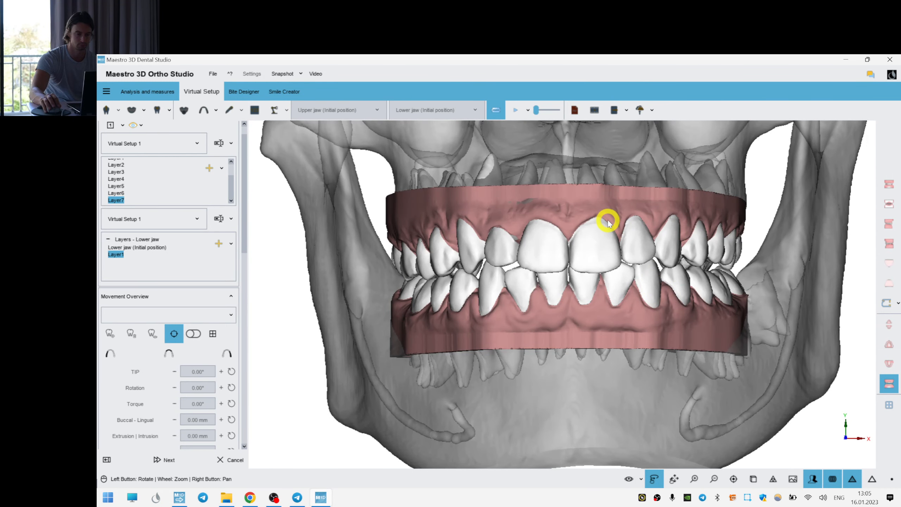
{"action": "left_click_drag", "start_coordinate": [575, 245], "coordinate": [524, 263]}
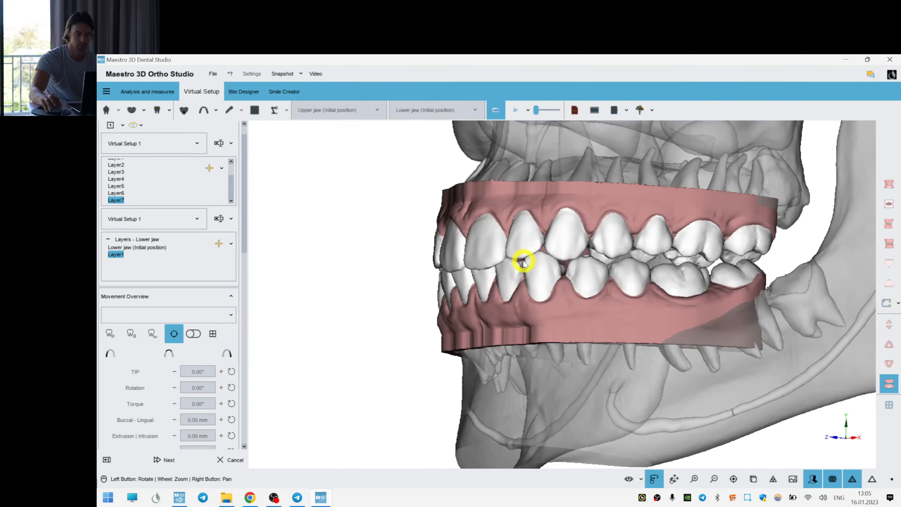
{"action": "left_click", "coordinate": [888, 366]}
{"action": "left_click_drag", "start_coordinate": [674, 324], "coordinate": [496, 355]}
{"action": "scroll", "coordinate": [527, 354], "scroll_direction": "up", "scroll_amount": 3}
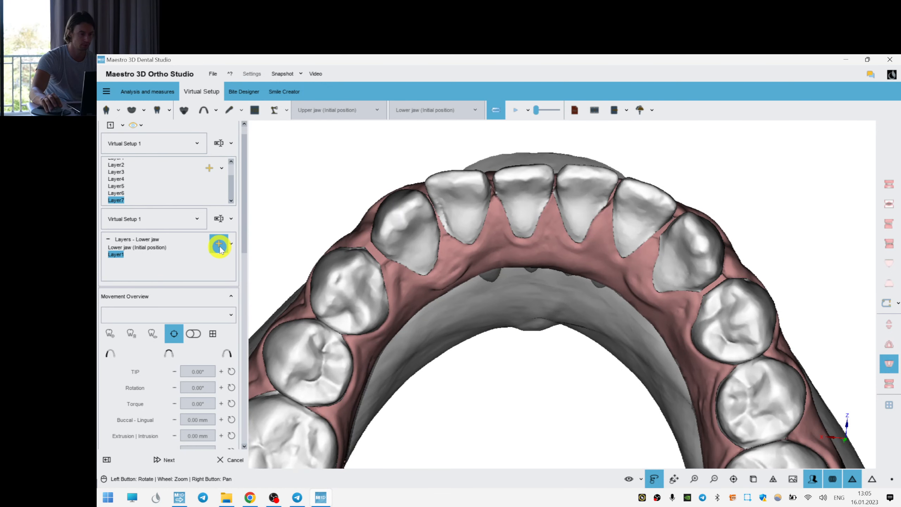
{"action": "left_click", "coordinate": [383, 231]}
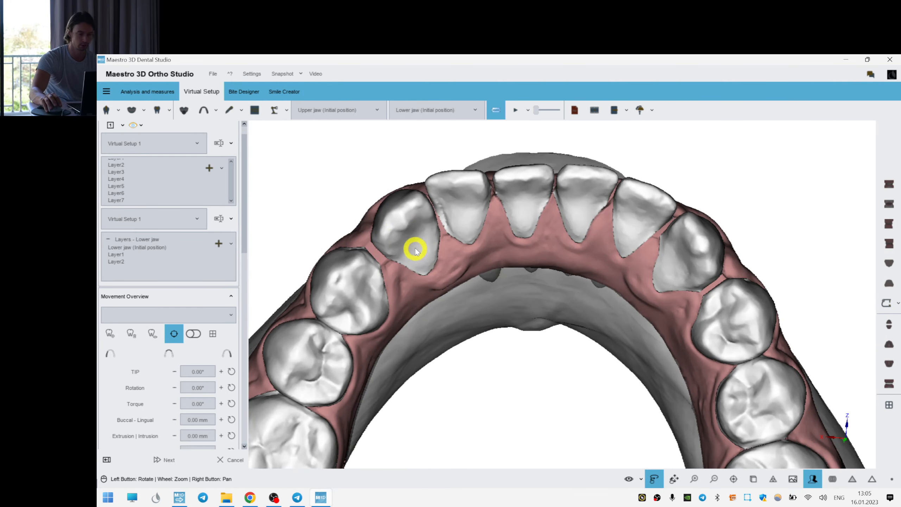
- In lower Layer2, shift canine 33 slightly lingually; set lateral incisor 32 to −1.63° tip, −15.54° rotation and 8.46° torque, and move it lingually
{"action": "left_click", "coordinate": [429, 252]}
{"action": "left_click_drag", "start_coordinate": [456, 243], "coordinate": [447, 283]}
{"action": "left_click", "coordinate": [451, 212]}
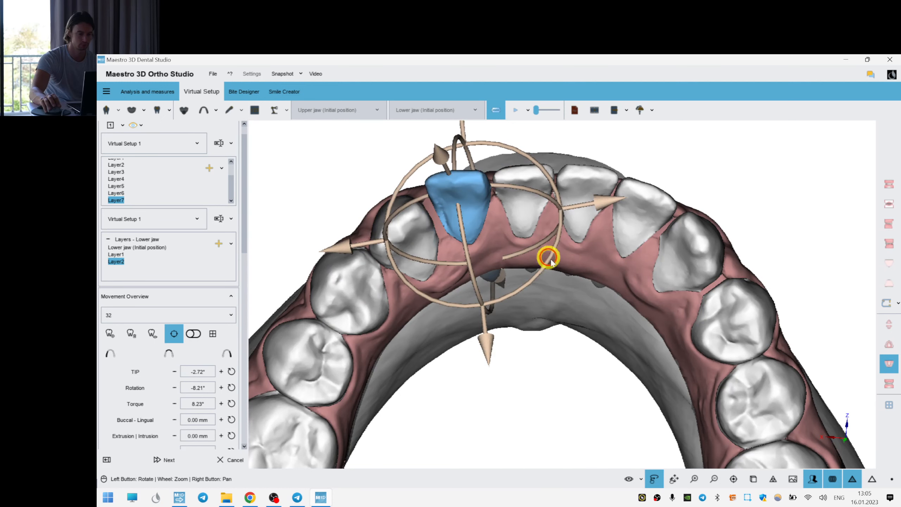
{"action": "left_click_drag", "start_coordinate": [545, 269], "coordinate": [553, 256]}
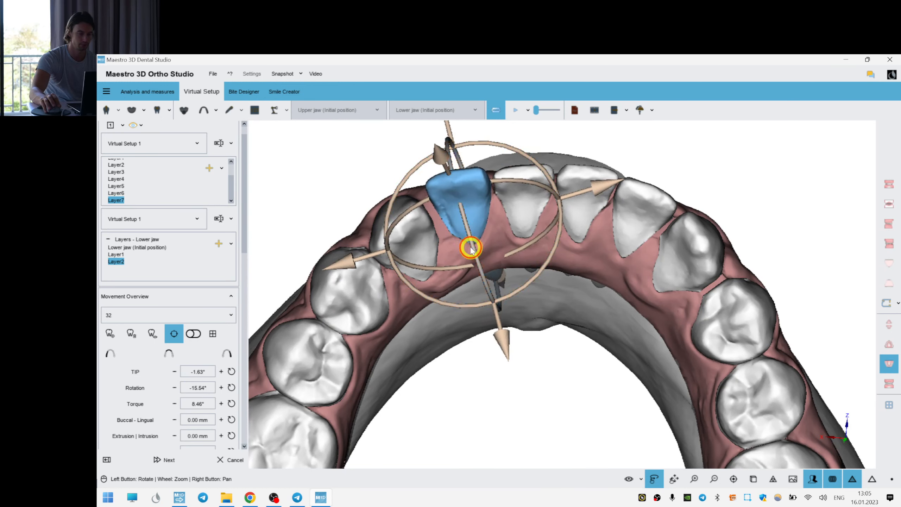
{"action": "mouse_move", "coordinate": [471, 250]}
{"action": "left_mouse_down"}
{"action": "mouse_move", "coordinate": [472, 257]}
{"action": "mouse_move", "coordinate": [538, 228]}
{"action": "mouse_move", "coordinate": [478, 264]}
{"action": "left_mouse_up"}
- Select lower left central incisor 31 in Layer2
{"action": "left_click", "coordinate": [525, 227]}
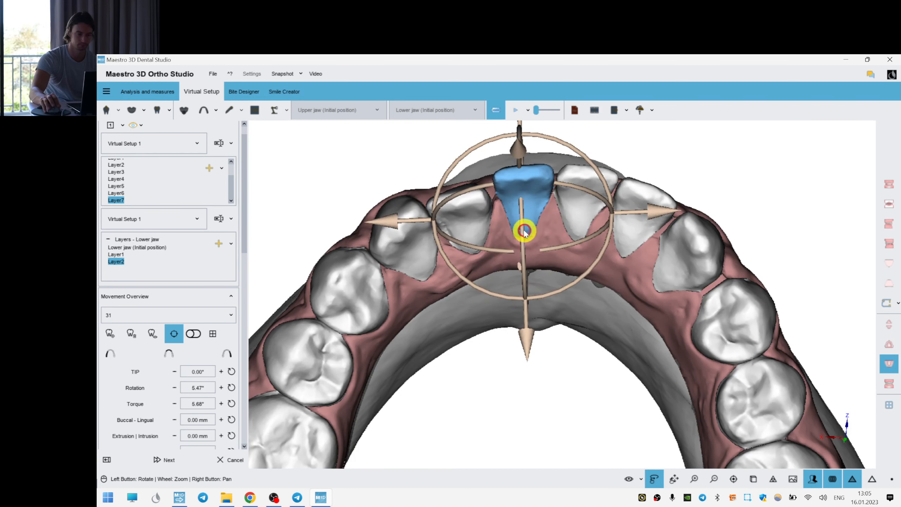
- Torque lower incisor 31 to about -2.5° and adjust incisor 41 to about -0.6° torque and -0.6° tip
{"action": "left_click_drag", "start_coordinate": [566, 239], "coordinate": [564, 240]}
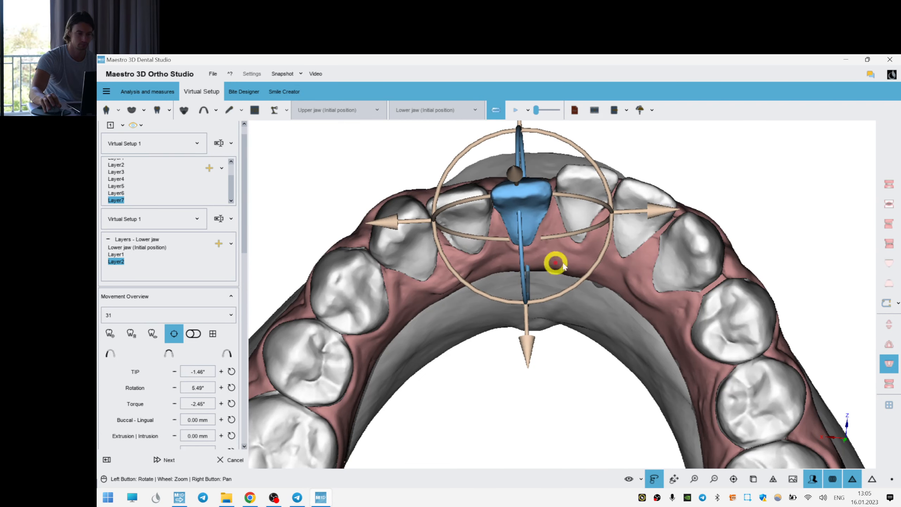
{"action": "left_click", "coordinate": [588, 215]}
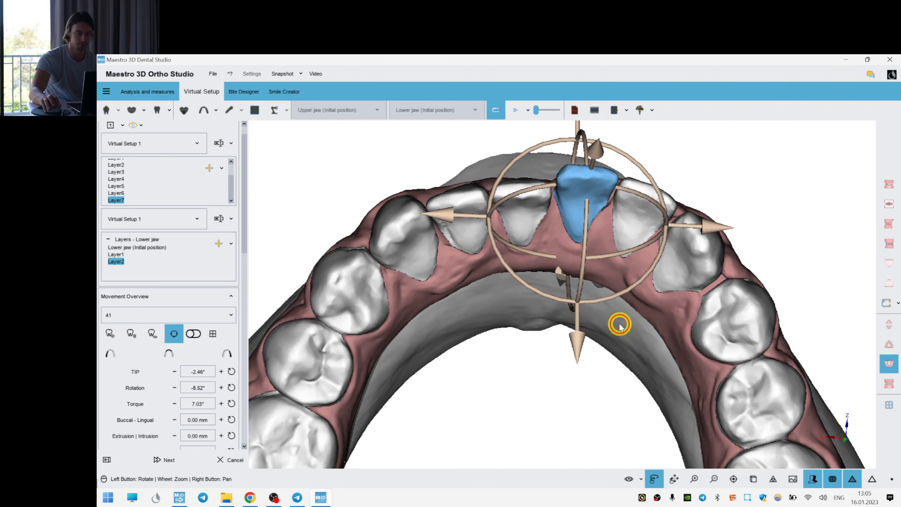
{"action": "left_click_drag", "start_coordinate": [620, 323], "coordinate": [590, 319]}
{"action": "left_click_drag", "start_coordinate": [557, 255], "coordinate": [559, 265]}
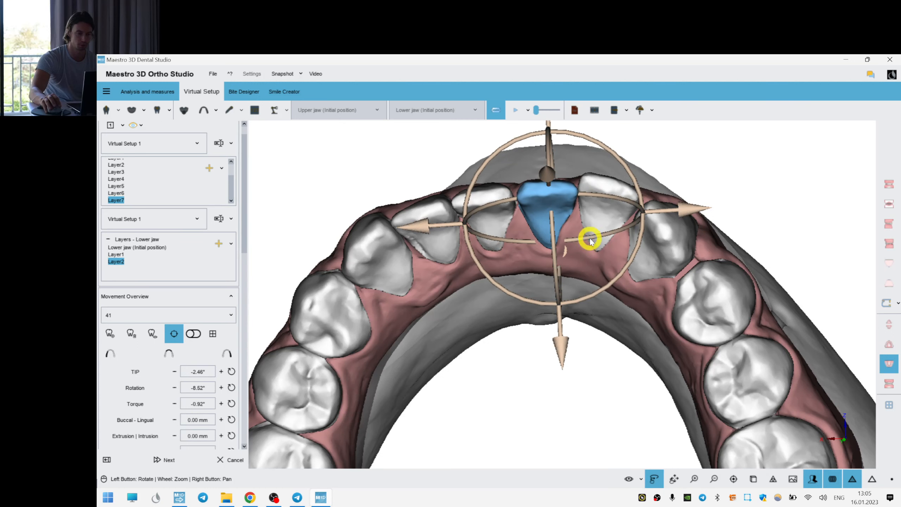
{"action": "left_click_drag", "start_coordinate": [589, 239], "coordinate": [586, 239]}
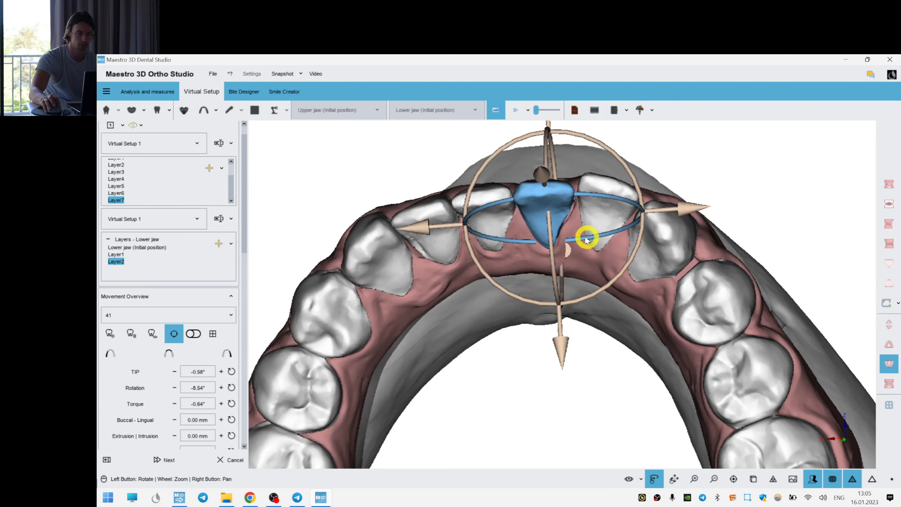
- Adjust lower canine 43 to about 3.6° torque and -2° tip, and torque lateral incisor 42 to about -0.4°
{"action": "left_click", "coordinate": [618, 222]}
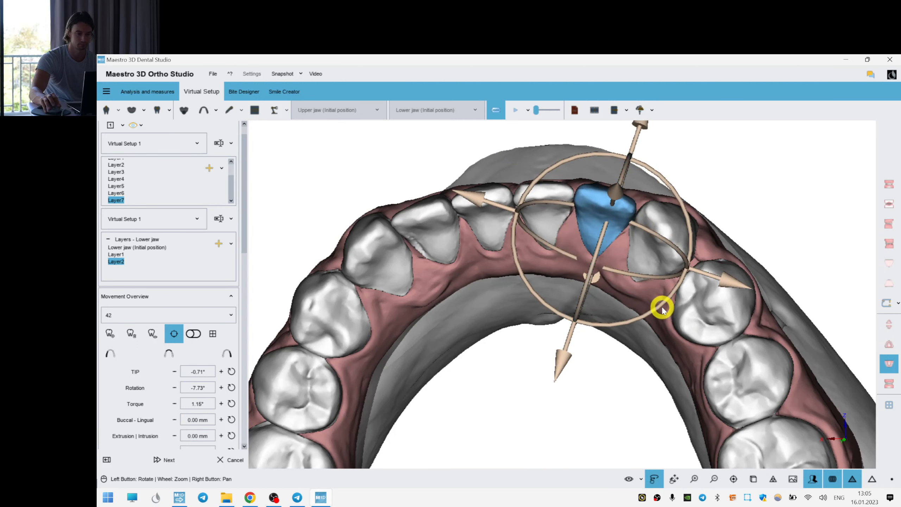
{"action": "left_click", "coordinate": [681, 254]}
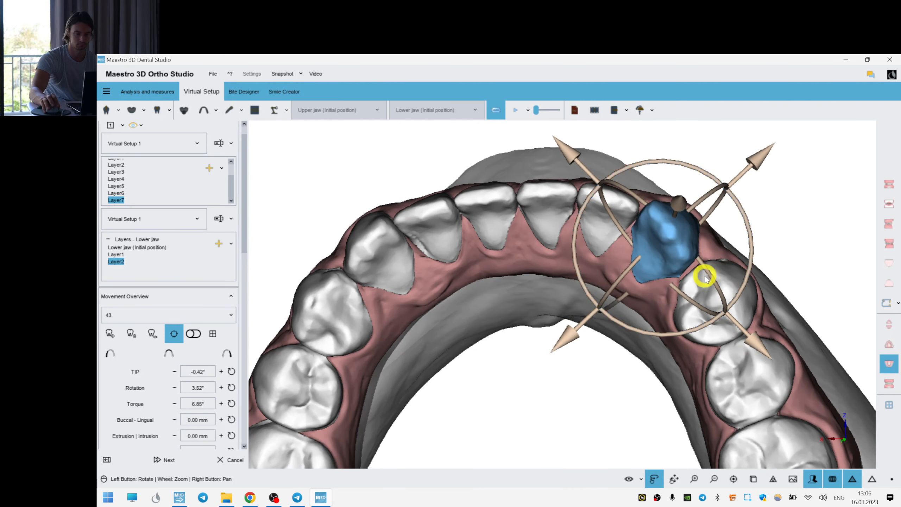
{"action": "mouse_move", "coordinate": [706, 279]}
{"action": "left_mouse_down"}
{"action": "mouse_move", "coordinate": [713, 277]}
{"action": "mouse_move", "coordinate": [622, 281]}
{"action": "left_mouse_up"}
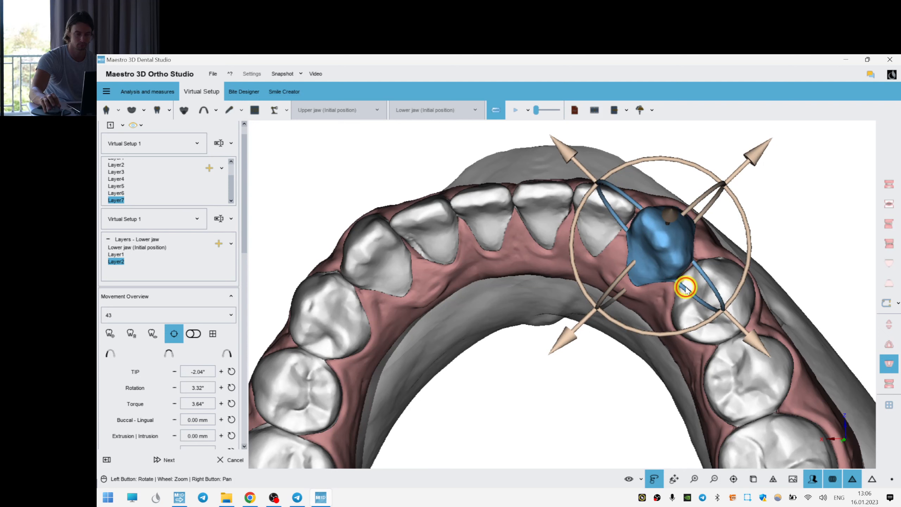
{"action": "left_click", "coordinate": [594, 226]}
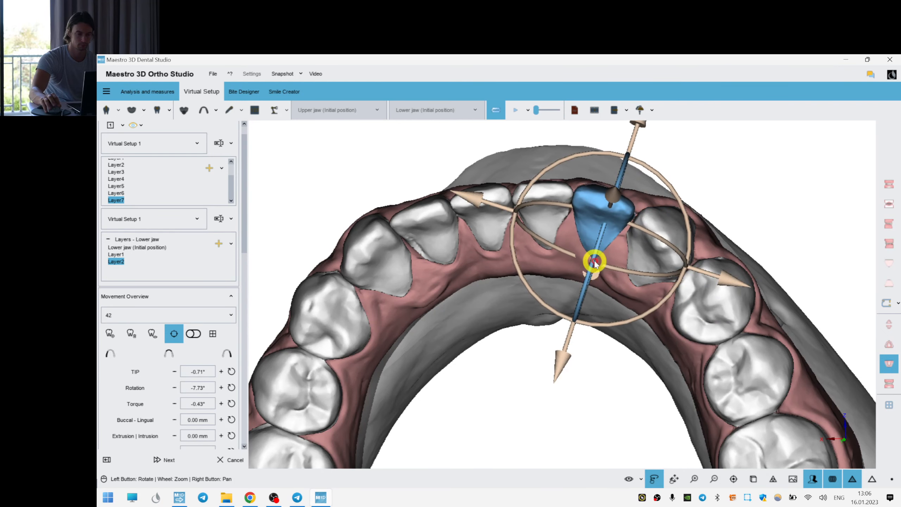
{"action": "left_click_drag", "start_coordinate": [632, 271], "coordinate": [629, 272]}
{"action": "right_click", "coordinate": [789, 209]}
{"action": "left_click", "coordinate": [684, 171]}
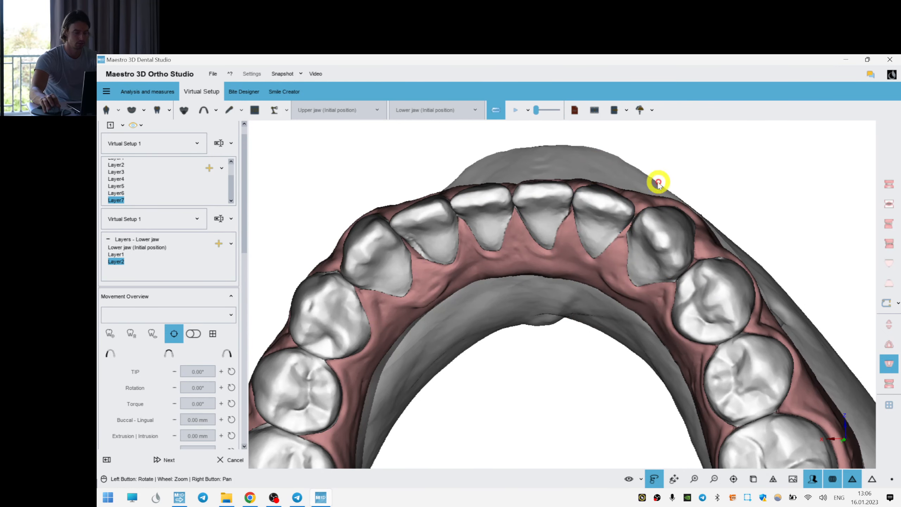
- Examine how the upper and lower front teeth meet in occlusion, and return to the occlusal view of the lower arch
{"action": "key", "text": "f"}
{"action": "left_click", "coordinate": [887, 387]}
{"action": "left_click_drag", "start_coordinate": [563, 336], "coordinate": [567, 235]}
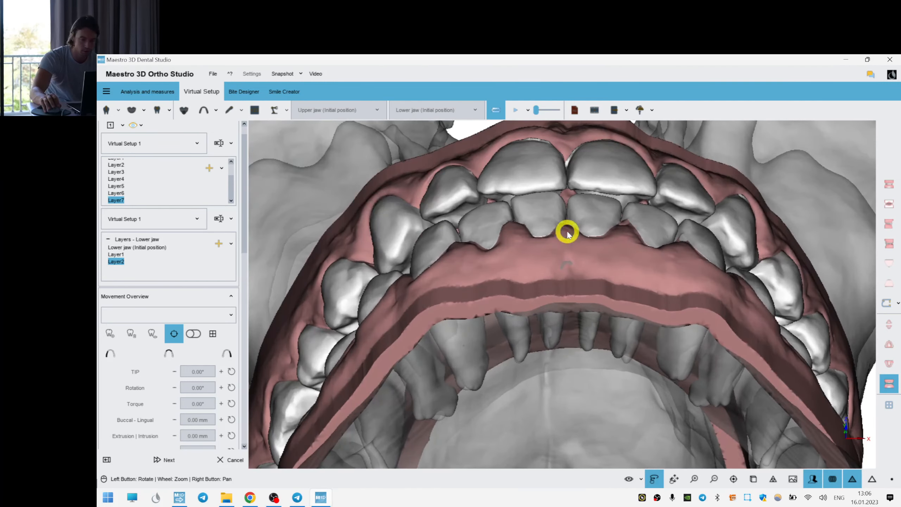
{"action": "left_click_drag", "start_coordinate": [608, 277], "coordinate": [836, 327]}
{"action": "left_click", "coordinate": [890, 363]}
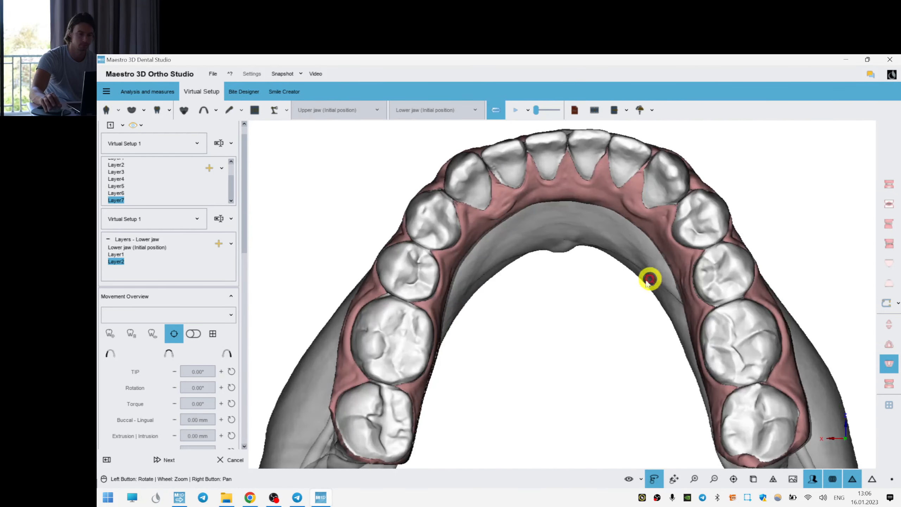
{"action": "left_click_drag", "start_coordinate": [646, 281], "coordinate": [623, 284]}
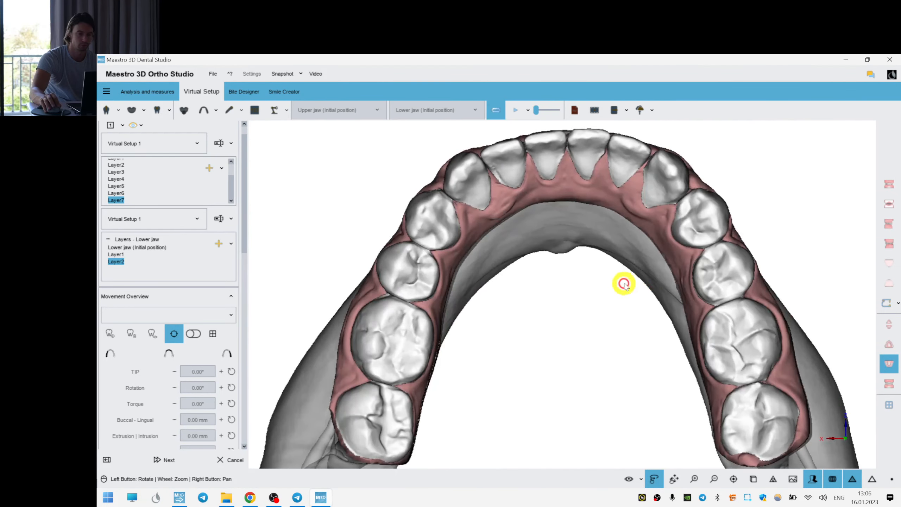
{"action": "scroll", "coordinate": [623, 284], "scroll_direction": "up", "scroll_amount": 2}
{"action": "right_click_drag", "start_coordinate": [766, 224], "coordinate": [742, 286]}
{"action": "left_click_drag", "start_coordinate": [742, 286], "coordinate": [718, 284]}
{"action": "scroll", "coordinate": [718, 283], "scroll_direction": "up", "scroll_amount": 2}
{"action": "right_click_drag", "start_coordinate": [702, 224], "coordinate": [696, 249]}
- Torque lower canine 43 to about 2.2° and lower lateral incisor 42 to about -3.6°
{"action": "left_click", "coordinate": [696, 249]}
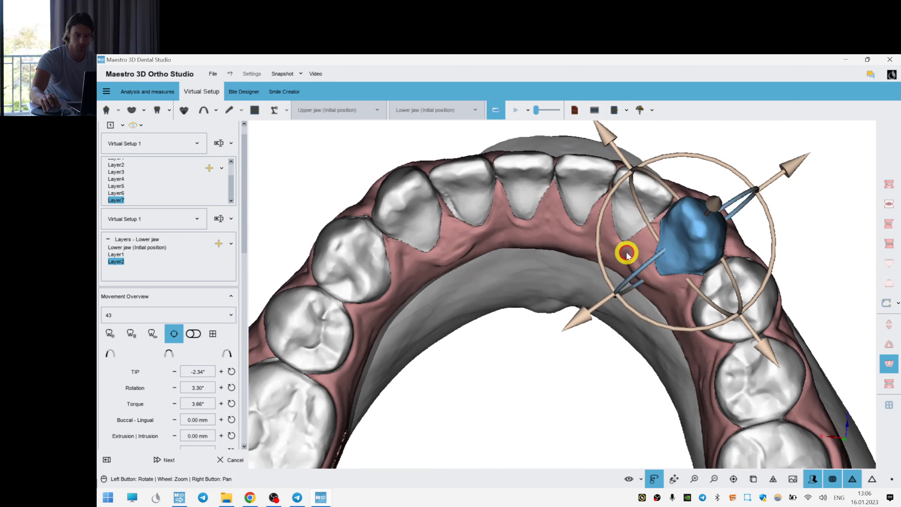
{"action": "scroll", "coordinate": [567, 279], "scroll_direction": "up", "scroll_amount": 2}
{"action": "right_click_drag", "start_coordinate": [537, 292], "coordinate": [469, 360]}
{"action": "left_click_drag", "start_coordinate": [604, 298], "coordinate": [695, 321]}
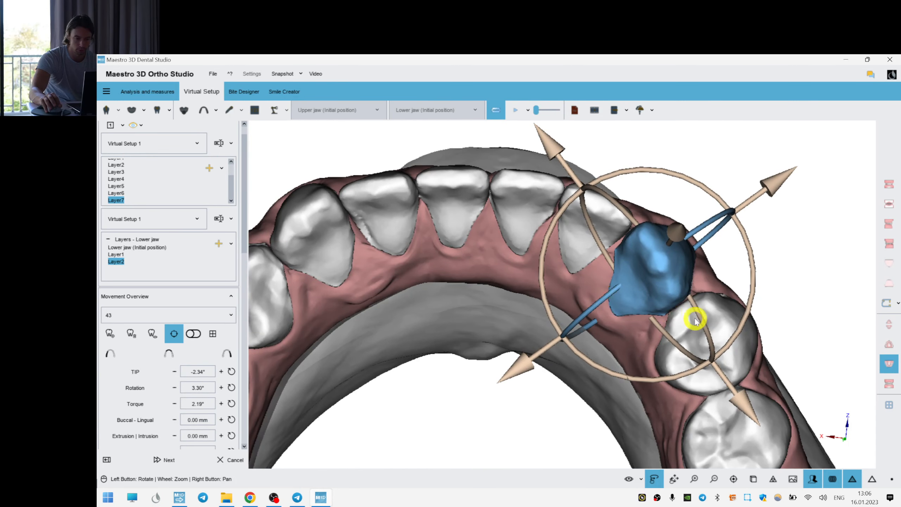
{"action": "left_click", "coordinate": [589, 227]}
{"action": "left_click_drag", "start_coordinate": [589, 227], "coordinate": [575, 264]}
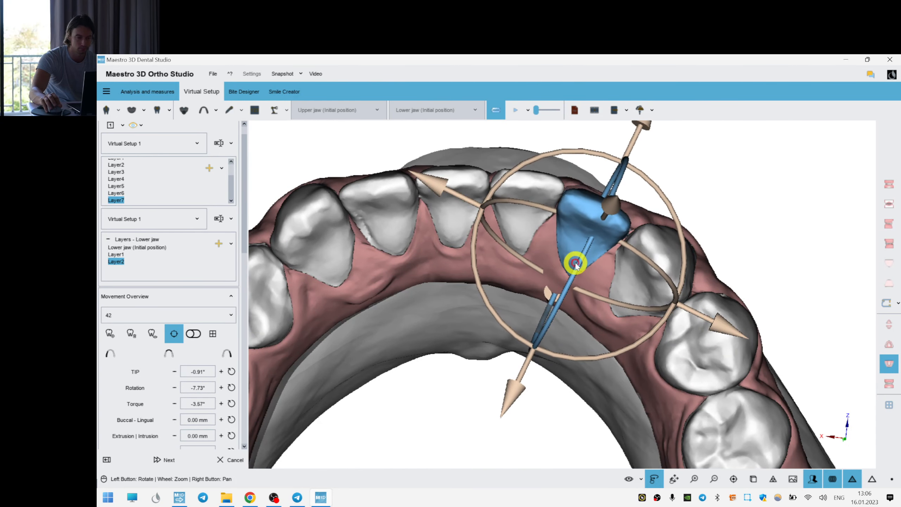
- Adjust lower incisor 41 to about -11.4° rotation and -5.8° torque, and torque incisor 31 to about -5.5°
{"action": "left_click", "coordinate": [527, 204]}
{"action": "left_click_drag", "start_coordinate": [523, 265], "coordinate": [524, 271]}
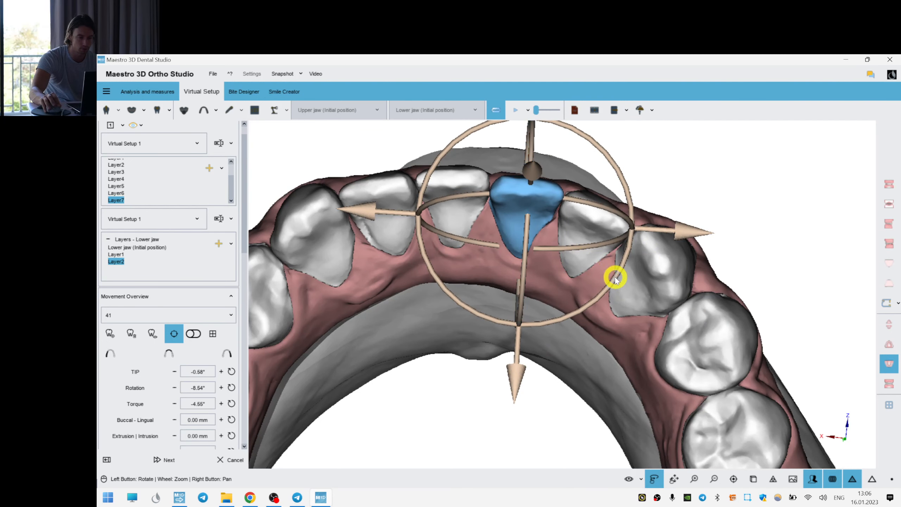
{"action": "left_click_drag", "start_coordinate": [615, 277], "coordinate": [608, 283]}
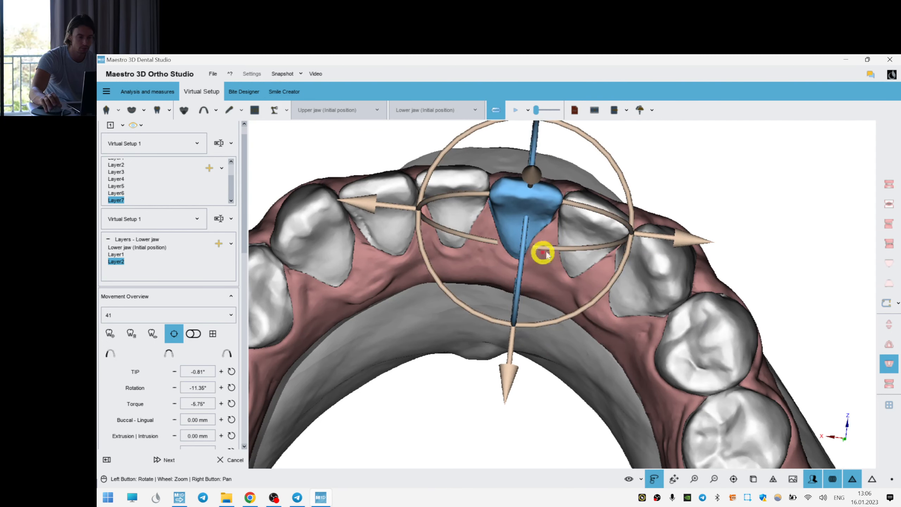
{"action": "left_click", "coordinate": [450, 211]}
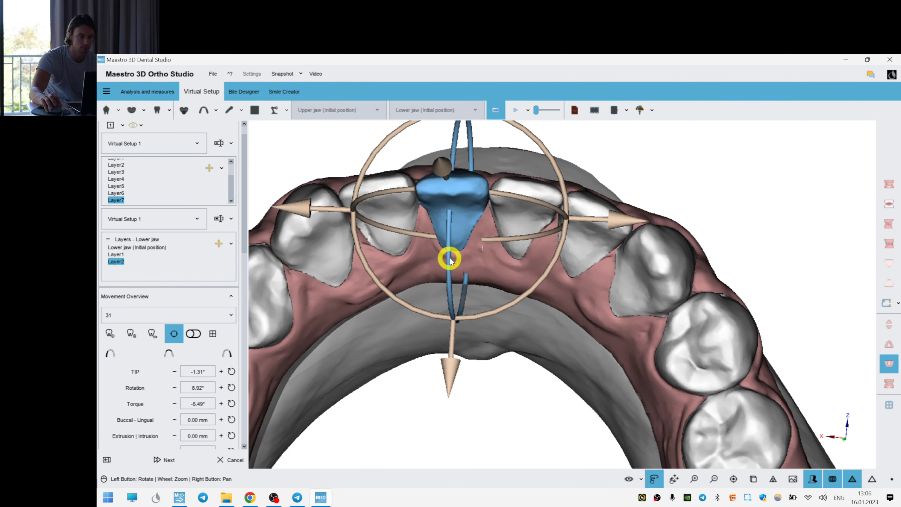
- Adjust lower canine 33 and torque lower lateral incisor 32 to about -4.7°
{"action": "left_click", "coordinate": [412, 215]}
{"action": "left_click_drag", "start_coordinate": [532, 312], "coordinate": [460, 251]}
{"action": "left_click", "coordinate": [586, 295]}
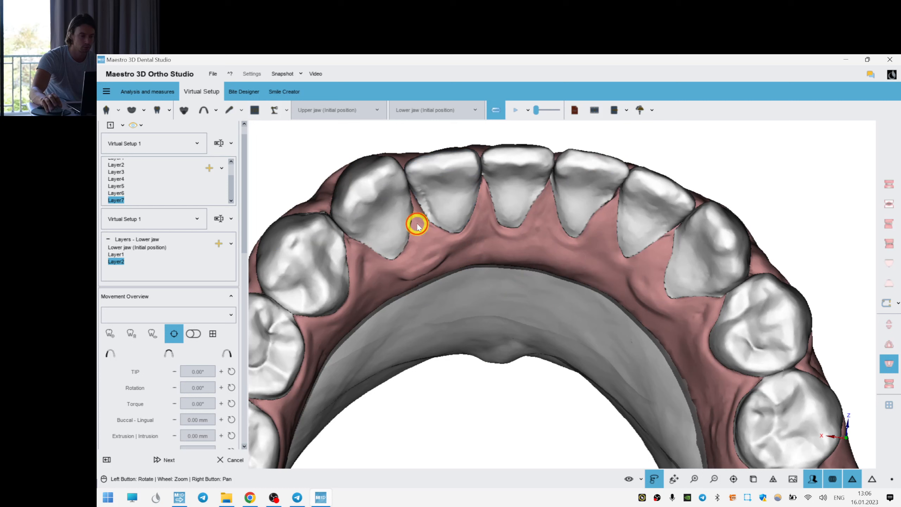
{"action": "left_click", "coordinate": [392, 219]}
{"action": "left_click_drag", "start_coordinate": [488, 241], "coordinate": [425, 268]}
{"action": "left_click", "coordinate": [443, 185]}
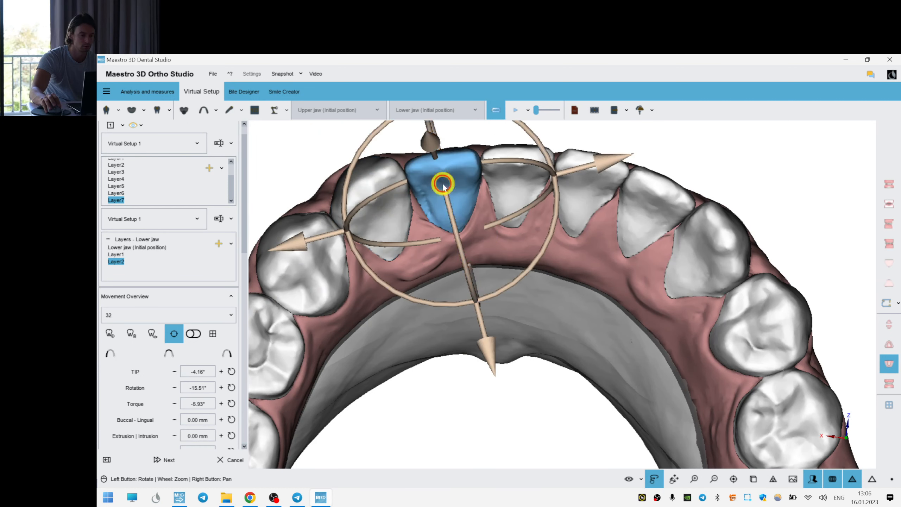
{"action": "left_click_drag", "start_coordinate": [455, 227], "coordinate": [455, 227]}
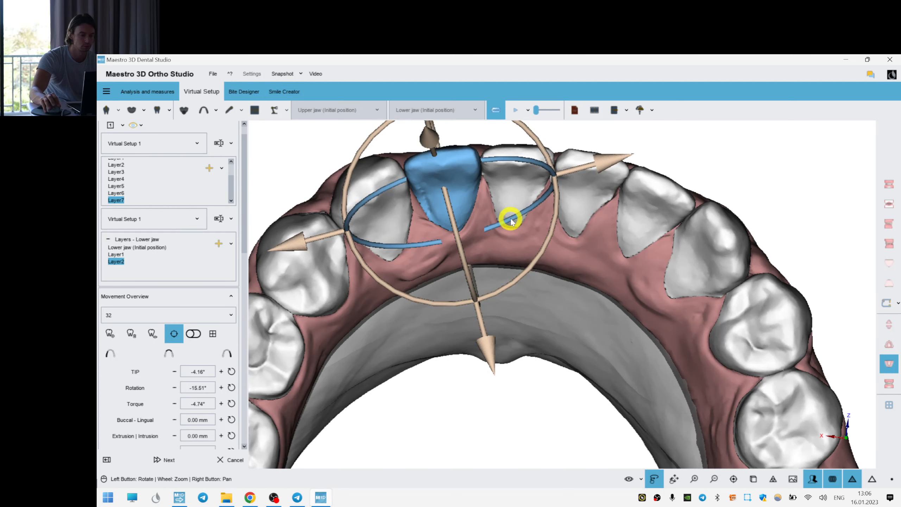
- Recheck lower incisors 31, 41 and 42, and torque lower canine 43 to about 1.4°
{"action": "left_click", "coordinate": [513, 191]}
{"action": "left_click_drag", "start_coordinate": [610, 258], "coordinate": [597, 259]}
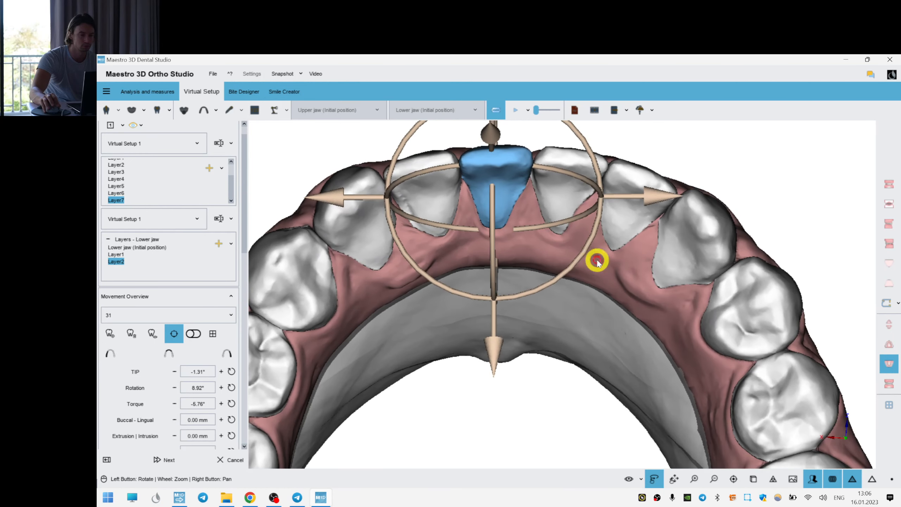
{"action": "left_click", "coordinate": [600, 257]}
{"action": "left_click_drag", "start_coordinate": [597, 326], "coordinate": [527, 193]}
{"action": "left_click", "coordinate": [527, 194]}
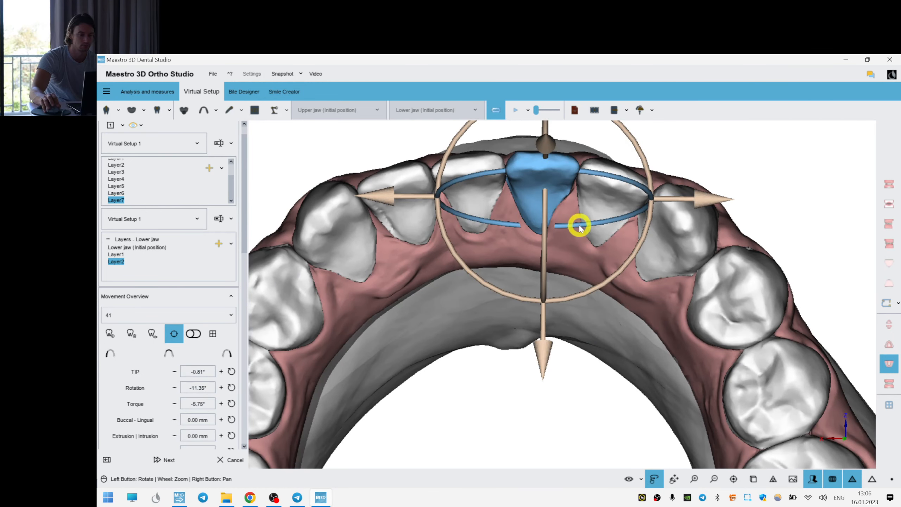
{"action": "left_click", "coordinate": [617, 204]}
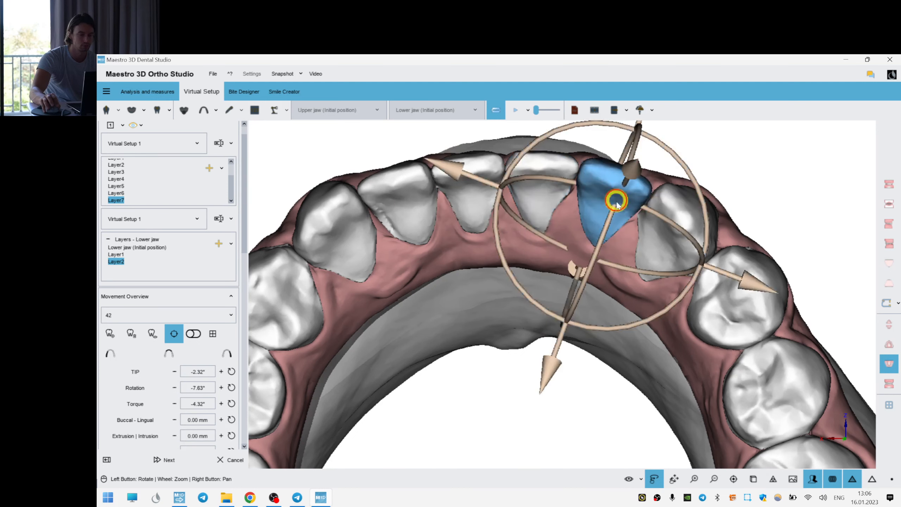
{"action": "left_click", "coordinate": [640, 335]}
{"action": "left_click_drag", "start_coordinate": [624, 326], "coordinate": [669, 208]}
{"action": "left_click", "coordinate": [667, 208]}
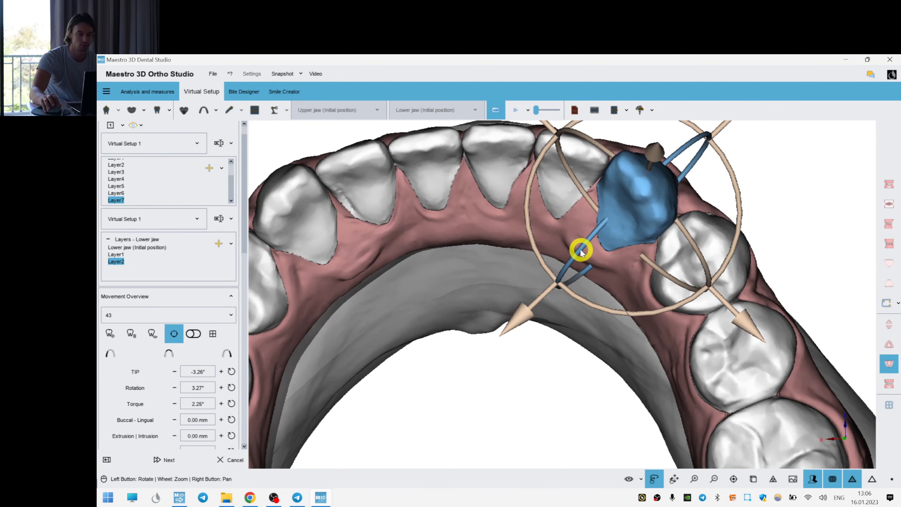
{"action": "left_click_drag", "start_coordinate": [581, 253], "coordinate": [580, 253]}
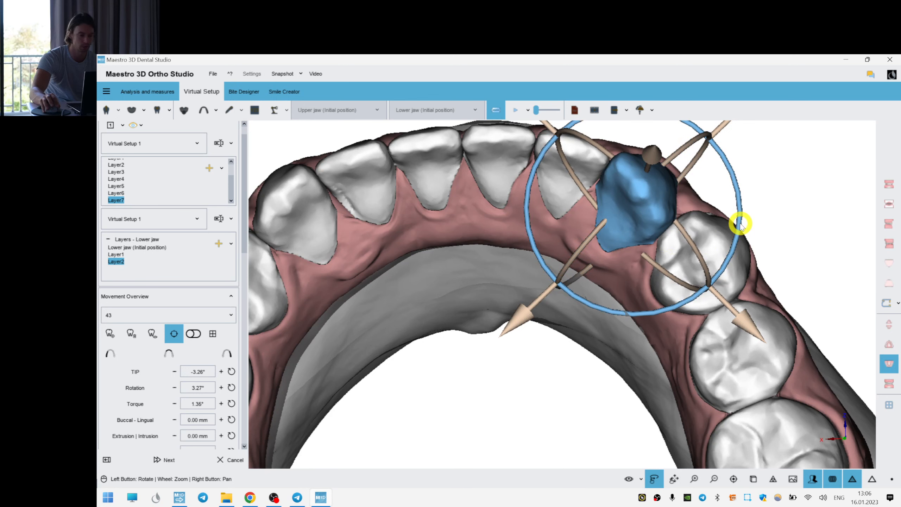
- Check the positions of lower canine 33 and lateral incisor 32 within the front arch
{"action": "left_click", "coordinate": [313, 221]}
{"action": "left_click_drag", "start_coordinate": [480, 310], "coordinate": [452, 213]}
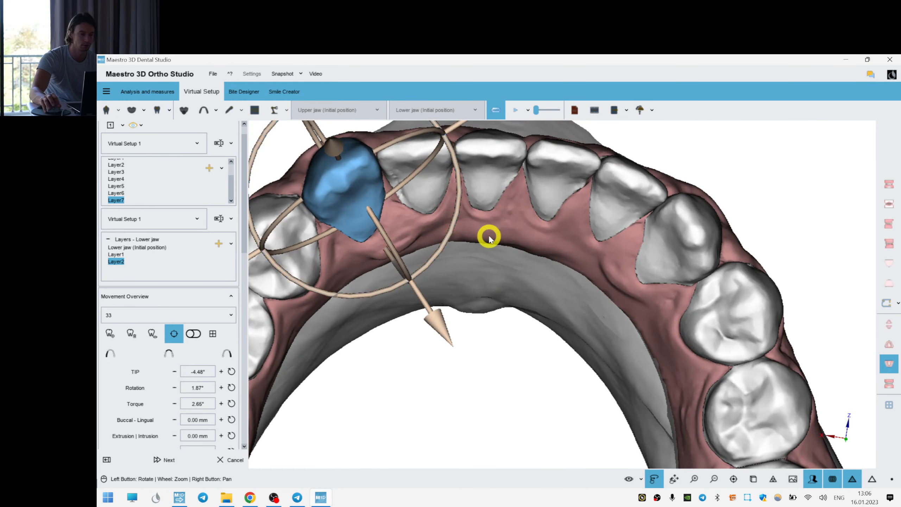
{"action": "left_click", "coordinate": [502, 221]}
{"action": "left_click_drag", "start_coordinate": [485, 292], "coordinate": [466, 279]}
{"action": "left_click", "coordinate": [408, 168]}
{"action": "left_click_drag", "start_coordinate": [650, 293], "coordinate": [568, 356]}
{"action": "left_click", "coordinate": [629, 296]}
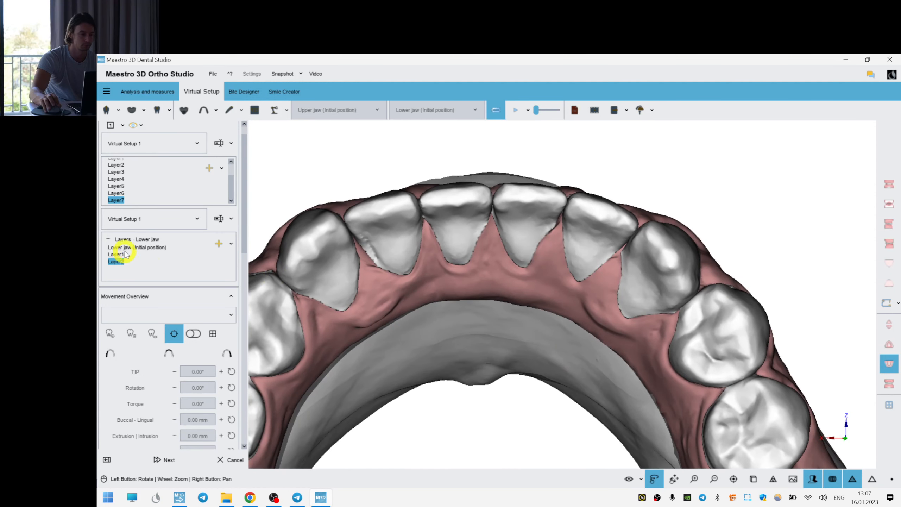
- Compare the lower Layer2 setup with the initial arch and fine-tune the inclination of incisor 41
{"action": "left_click", "coordinate": [118, 261]}
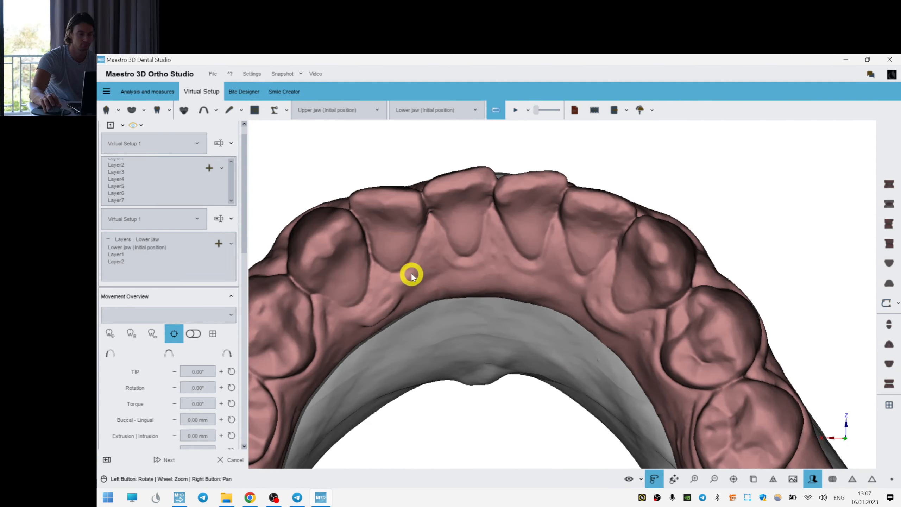
{"action": "left_click", "coordinate": [454, 263]}
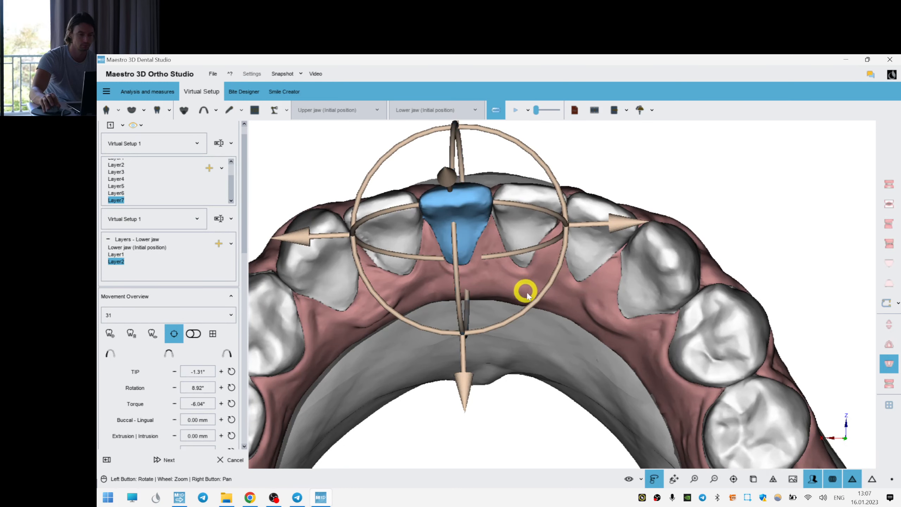
{"action": "left_click", "coordinate": [532, 239]}
{"action": "left_click_drag", "start_coordinate": [529, 279], "coordinate": [528, 280]}
{"action": "left_click", "coordinate": [734, 177]}
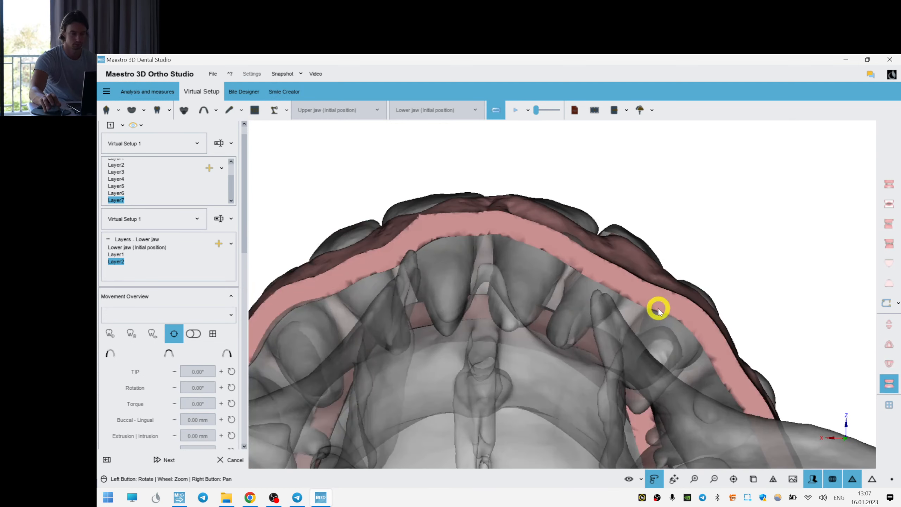
- Reduce the torque of the four upper incisors slightly as one group, checking their relation to the lower incisors
{"action": "scroll", "coordinate": [575, 330], "scroll_direction": "up", "scroll_amount": 3}
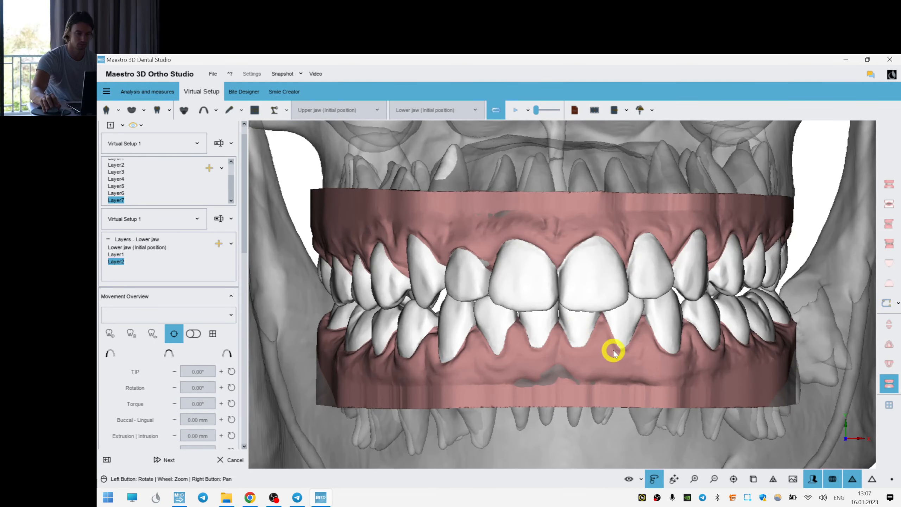
{"action": "left_click_drag", "start_coordinate": [614, 353], "coordinate": [543, 326]}
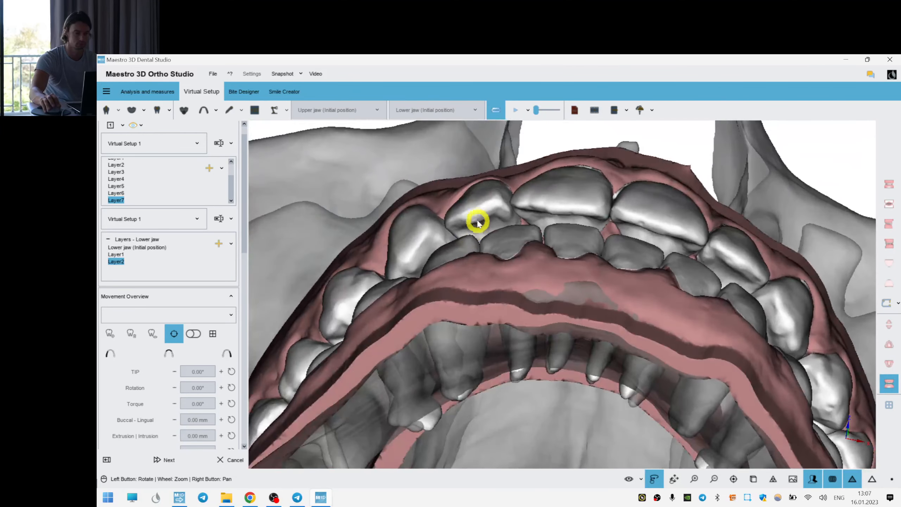
{"action": "left_click", "coordinate": [478, 223]}
{"action": "left_click", "coordinate": [558, 212]}
{"action": "left_click", "coordinate": [652, 227]}
{"action": "left_click", "coordinate": [735, 261]}
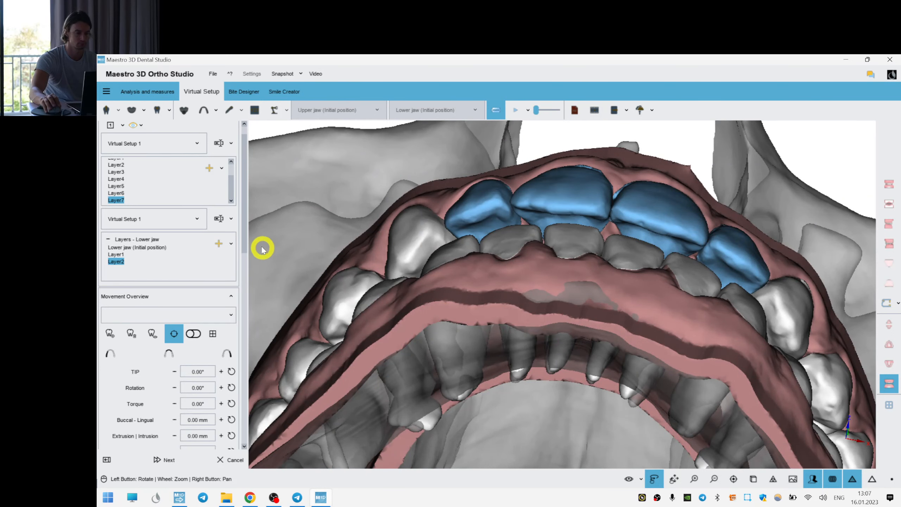
{"action": "scroll", "coordinate": [247, 242], "scroll_direction": "down", "scroll_amount": 5}
{"action": "left_click_drag", "start_coordinate": [483, 250], "coordinate": [503, 301]}
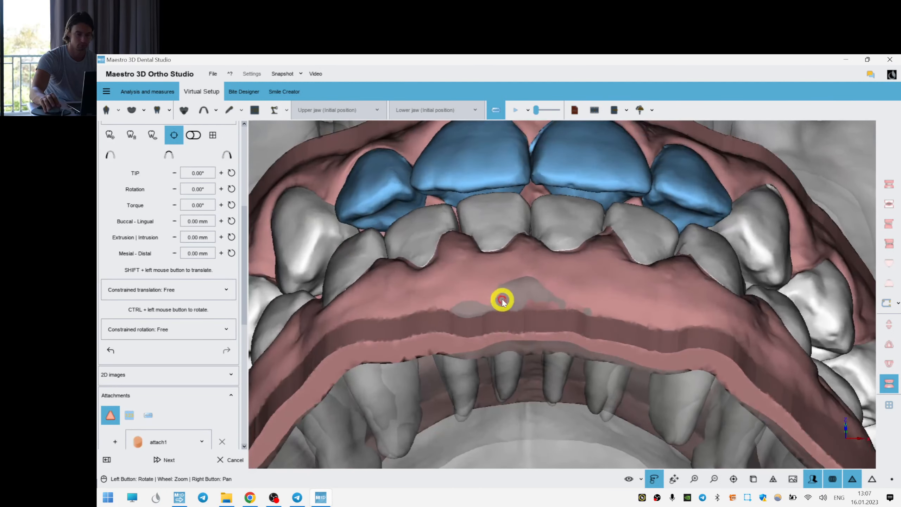
{"action": "left_click", "coordinate": [175, 205]}
{"action": "left_click", "coordinate": [174, 205]}
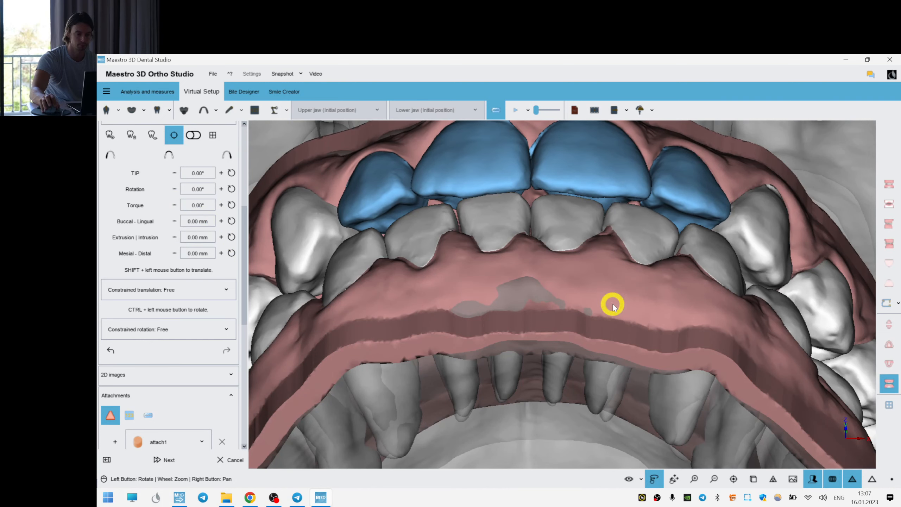
- Deselect the incisors and add a new layer to the upper jaw setup
{"action": "left_click_drag", "start_coordinate": [567, 342], "coordinate": [525, 260]}
{"action": "right_click", "coordinate": [545, 352]}
{"action": "scroll", "coordinate": [565, 262], "scroll_direction": "down", "scroll_amount": 3}
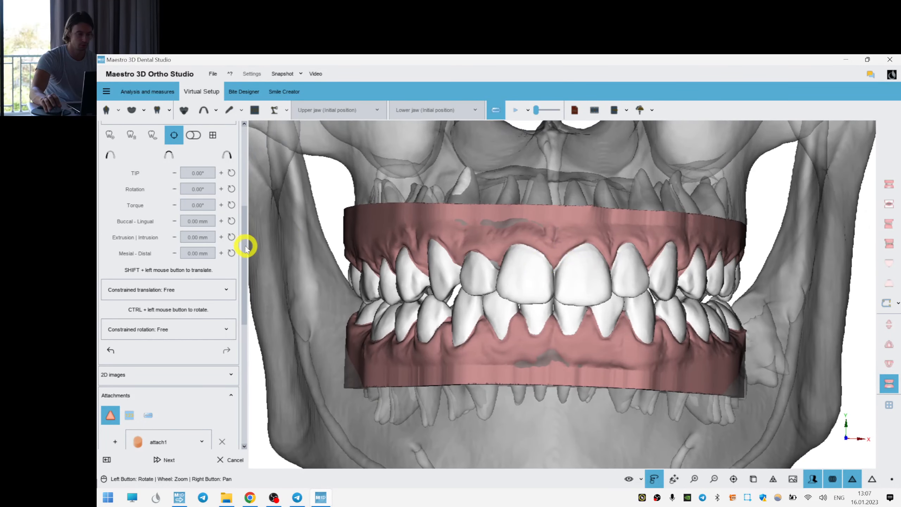
{"action": "left_click_drag", "start_coordinate": [243, 244], "coordinate": [240, 167]}
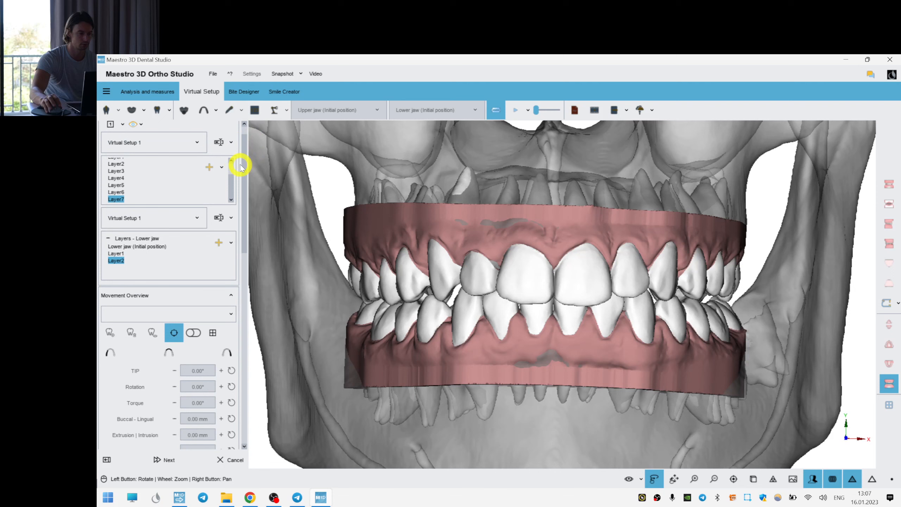
{"action": "left_click", "coordinate": [210, 167]}
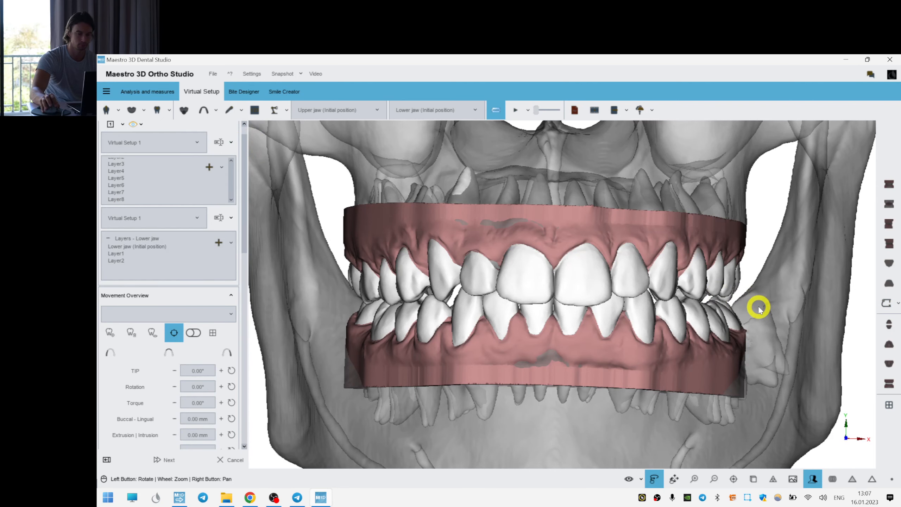
- Extrude upper premolar 24 by about 1.15 mm and premolar 25 by about 1.71 mm, and extrude molar 26
{"action": "left_click_drag", "start_coordinate": [759, 307], "coordinate": [595, 258]}
{"action": "left_click", "coordinate": [599, 256]}
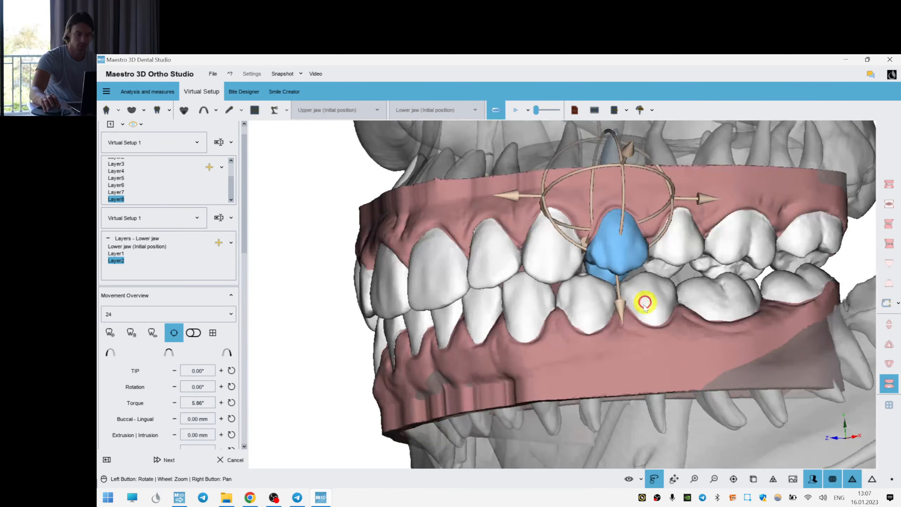
{"action": "left_click_drag", "start_coordinate": [644, 302], "coordinate": [591, 169]}
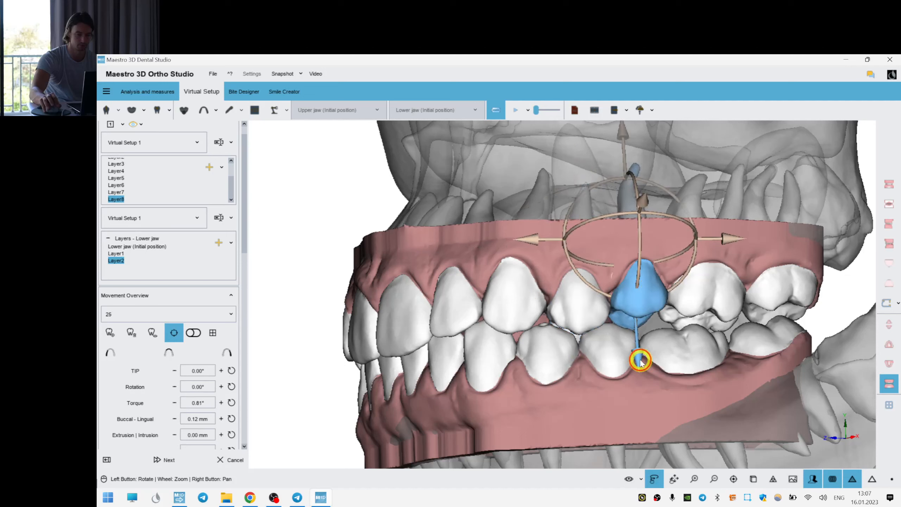
{"action": "left_click", "coordinate": [700, 306]}
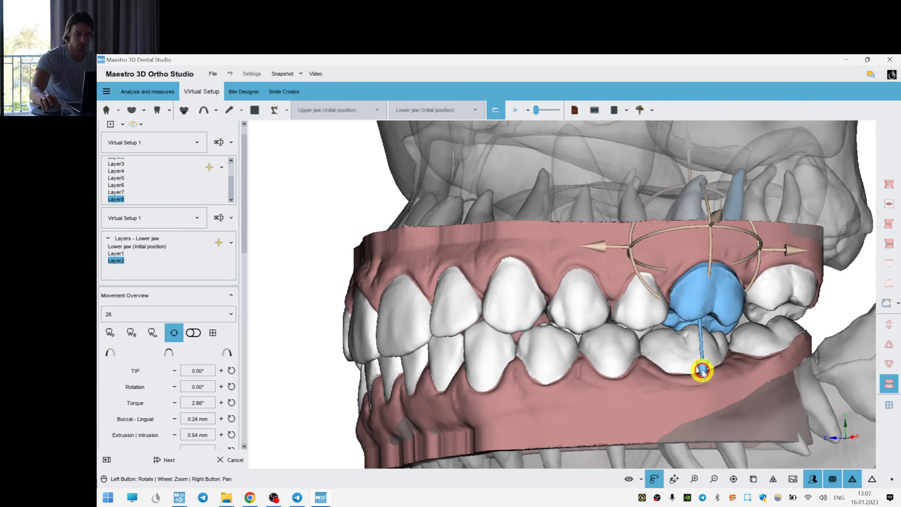
{"action": "left_click", "coordinate": [591, 240]}
- Extrude upper canine 13 to about 0.76 mm
{"action": "left_click_drag", "start_coordinate": [507, 287], "coordinate": [543, 344]}
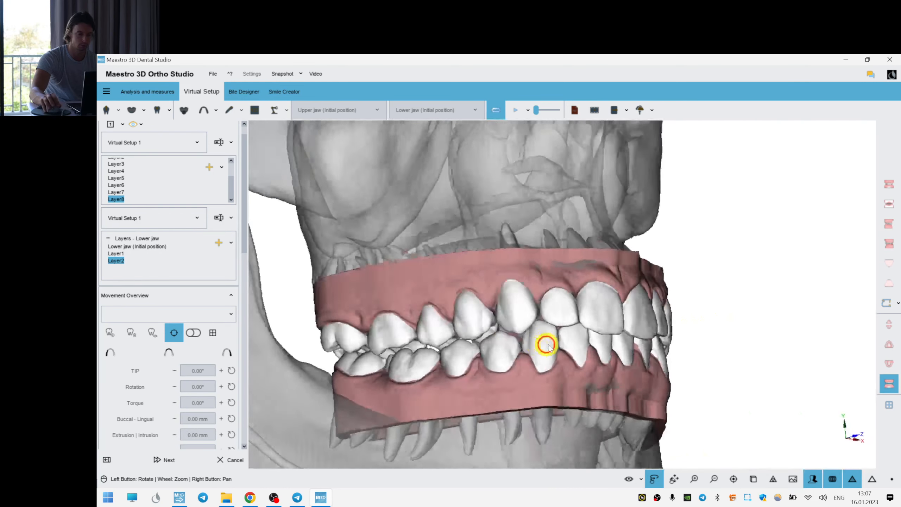
{"action": "scroll", "coordinate": [550, 330], "scroll_direction": "up", "scroll_amount": 3}
{"action": "left_click", "coordinate": [557, 315]}
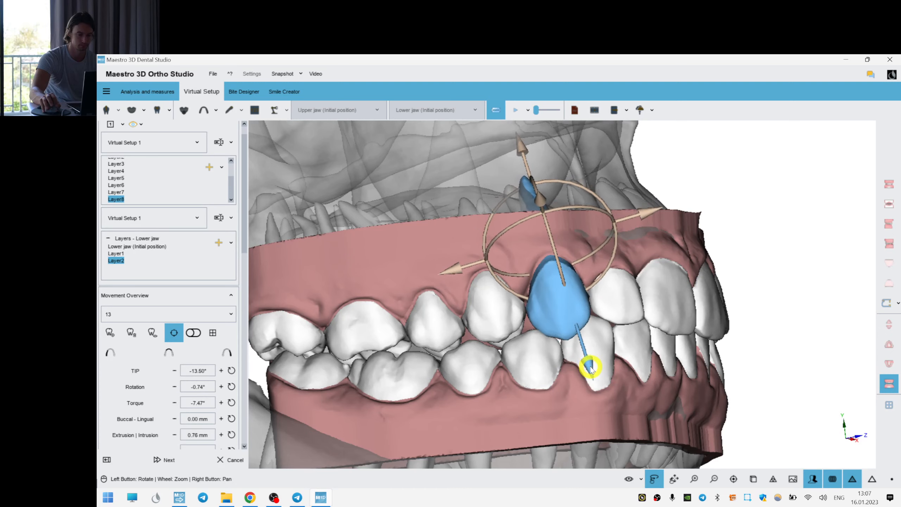
{"action": "left_click", "coordinate": [655, 237]}
- Extrude upper canine 23 by about 0.39 mm towards the lower teeth
{"action": "scroll", "coordinate": [708, 331], "scroll_direction": "down", "scroll_amount": 3}
{"action": "left_click_drag", "start_coordinate": [708, 332], "coordinate": [541, 326]}
{"action": "left_click", "coordinate": [645, 332]}
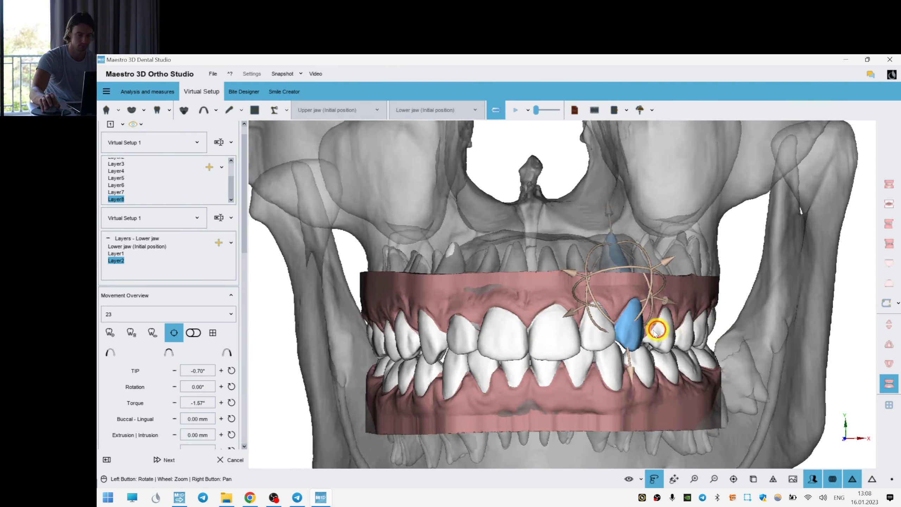
{"action": "left_click_drag", "start_coordinate": [652, 328], "coordinate": [562, 371]}
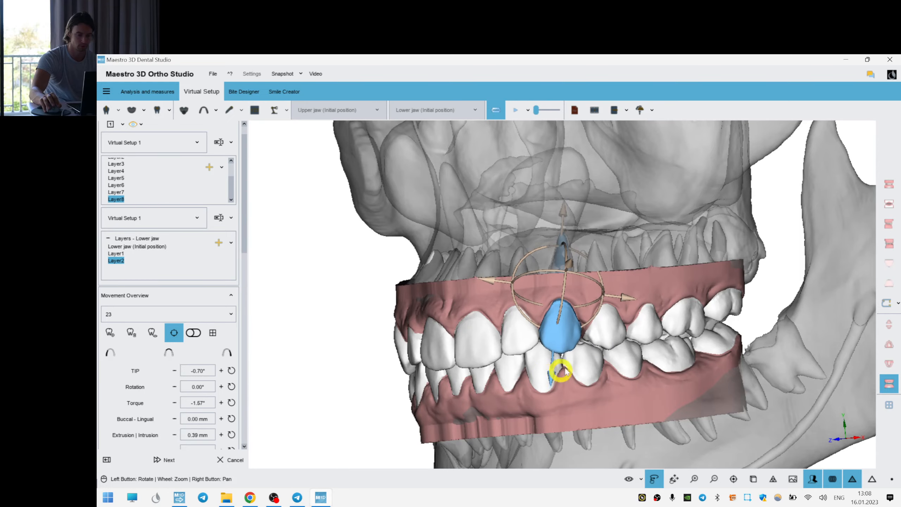
{"action": "left_click", "coordinate": [666, 250]}
- Check the occlusion from the front and review the movement values of upper premolar 24
{"action": "left_click_drag", "start_coordinate": [618, 346], "coordinate": [656, 346]}
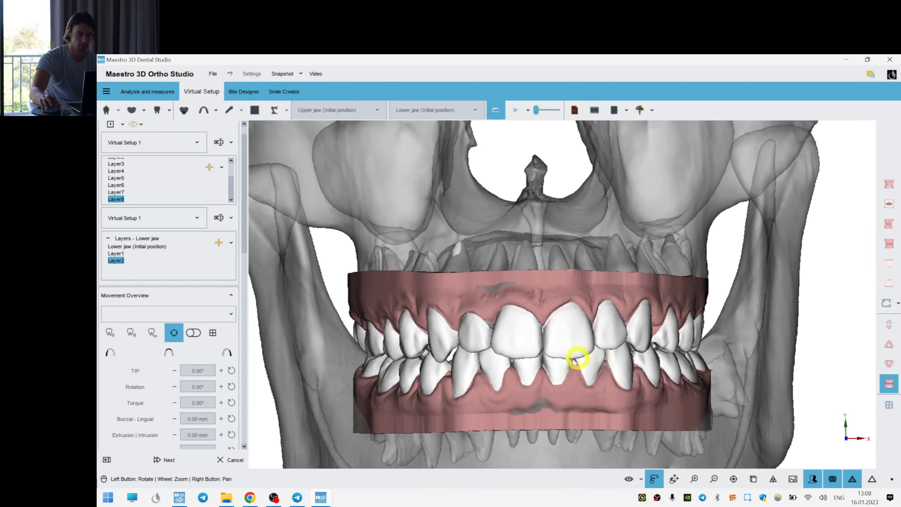
{"action": "left_click_drag", "start_coordinate": [576, 359], "coordinate": [640, 294]}
{"action": "left_click_drag", "start_coordinate": [714, 277], "coordinate": [710, 273]}
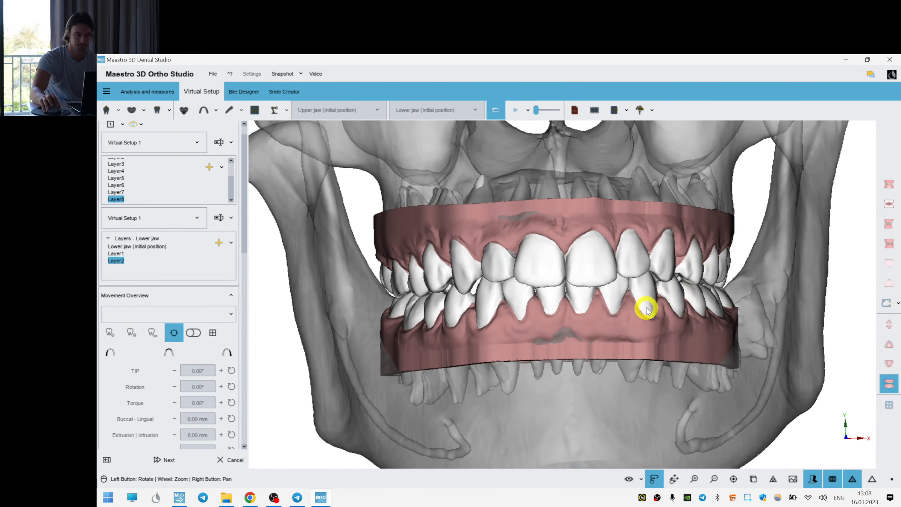
{"action": "left_click", "coordinate": [695, 270]}
{"action": "scroll", "coordinate": [591, 298], "scroll_direction": "up", "scroll_amount": 2}
{"action": "right_click_drag", "start_coordinate": [592, 298], "coordinate": [571, 335]}
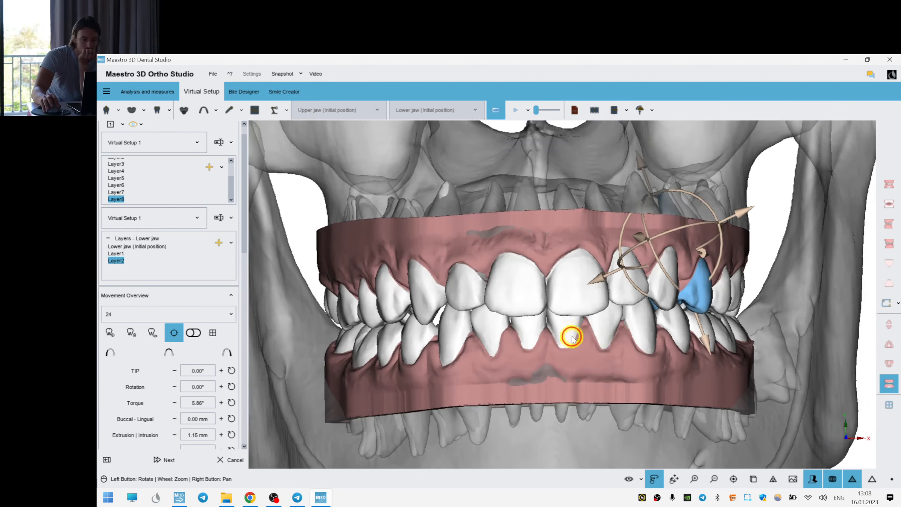
{"action": "left_click", "coordinate": [681, 225]}
{"action": "left_click", "coordinate": [666, 275]}
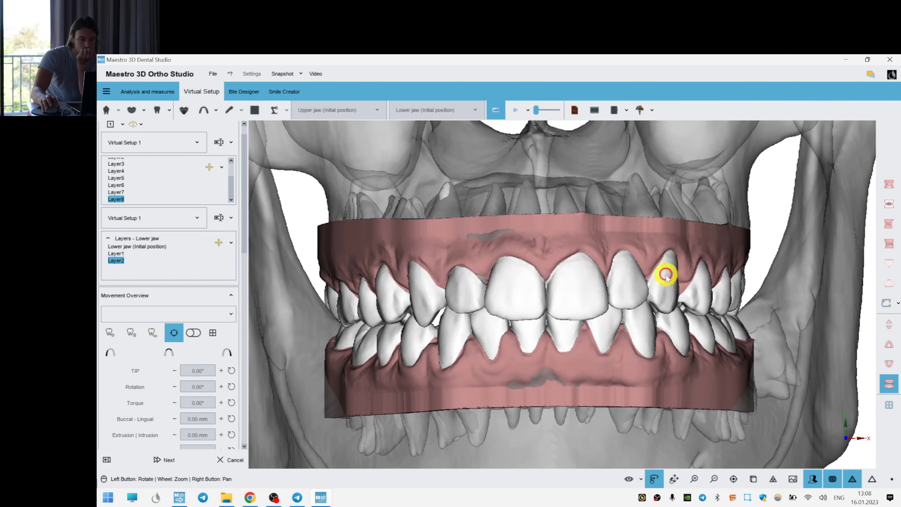
- Hide the gingiva briefly to see the roots, show it again, and hide the bone
{"action": "left_click", "coordinate": [642, 479]}
{"action": "left_click", "coordinate": [632, 390]}
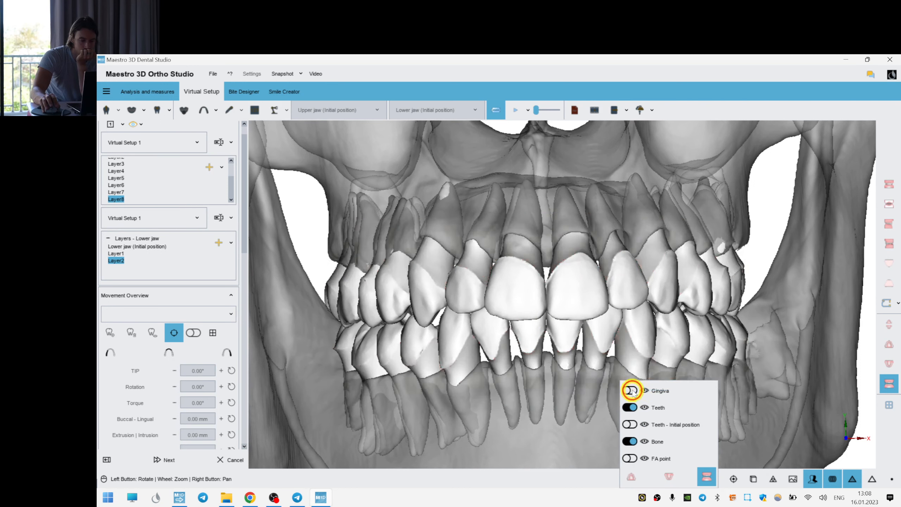
{"action": "left_click", "coordinate": [632, 390]}
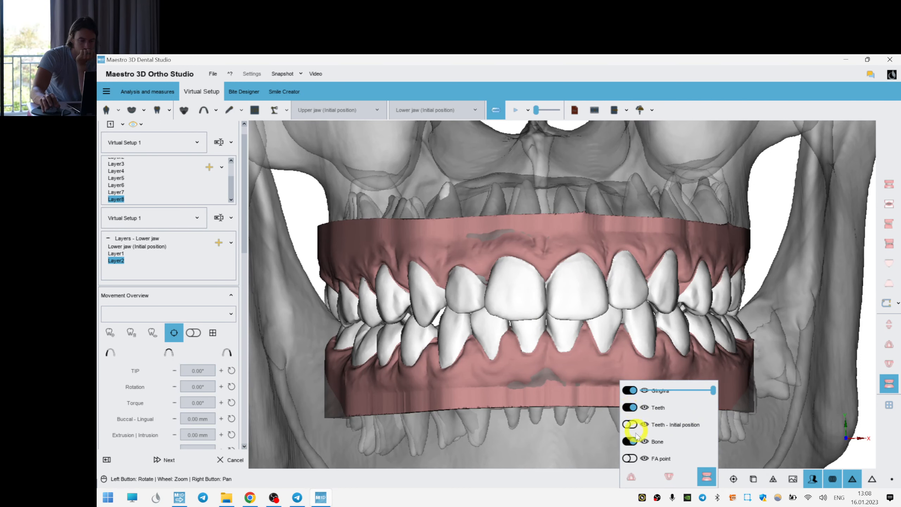
{"action": "left_click", "coordinate": [629, 441]}
- Inspect upper premolar 25 and the front and buccal occlusion of both arches without the bone
{"action": "left_click", "coordinate": [666, 307]}
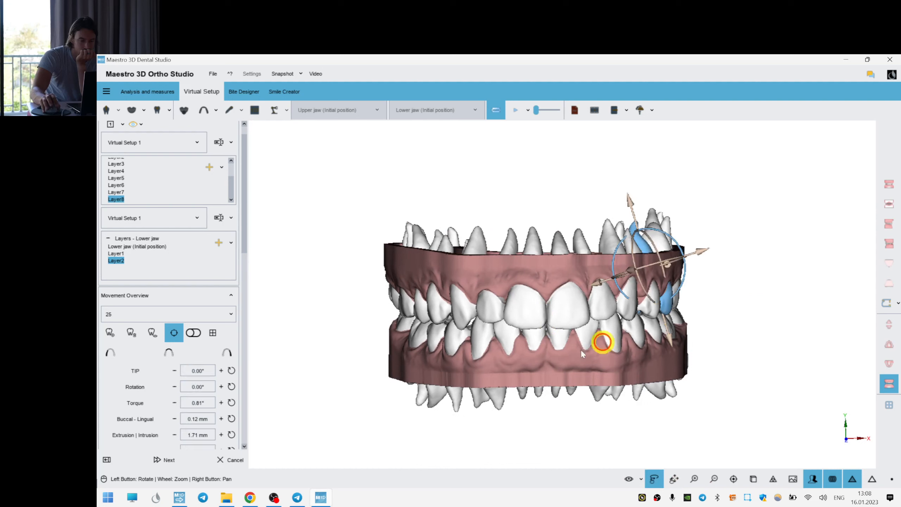
{"action": "left_click_drag", "start_coordinate": [543, 345], "coordinate": [535, 337]}
{"action": "left_click", "coordinate": [818, 347]}
{"action": "scroll", "coordinate": [609, 327], "scroll_direction": "up", "scroll_amount": 2}
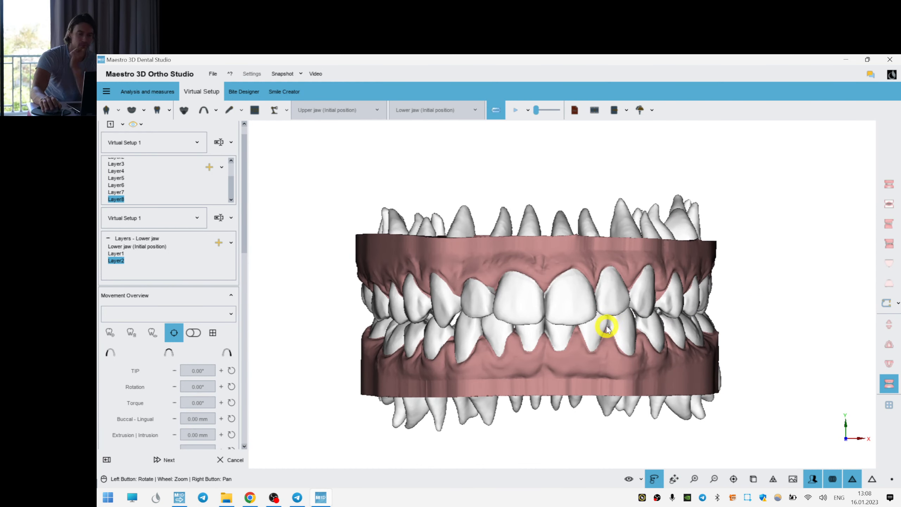
{"action": "left_click_drag", "start_coordinate": [603, 320], "coordinate": [554, 314]}
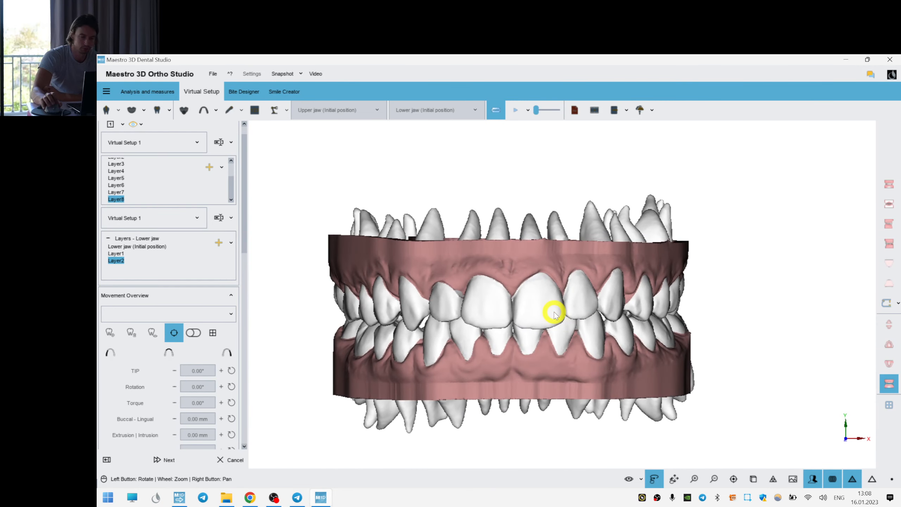
{"action": "left_click_drag", "start_coordinate": [572, 341], "coordinate": [523, 316]}
{"action": "scroll", "coordinate": [522, 318], "scroll_direction": "up", "scroll_amount": 3}
{"action": "left_click_drag", "start_coordinate": [585, 318], "coordinate": [607, 317]}
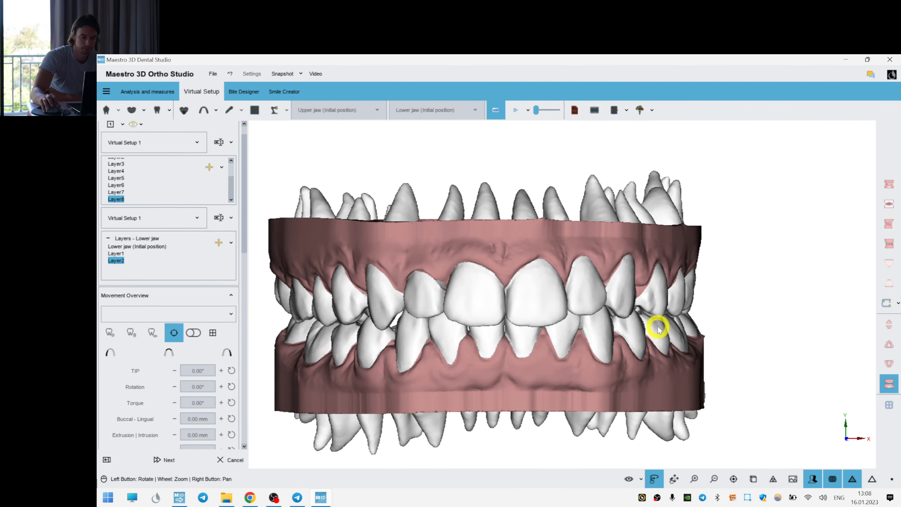
- Fine-tune the torque of upper premolars 24 and 25
{"action": "left_click", "coordinate": [649, 294]}
{"action": "left_click_drag", "start_coordinate": [673, 267], "coordinate": [671, 272]}
{"action": "left_click", "coordinate": [831, 292]}
{"action": "left_click", "coordinate": [735, 299]}
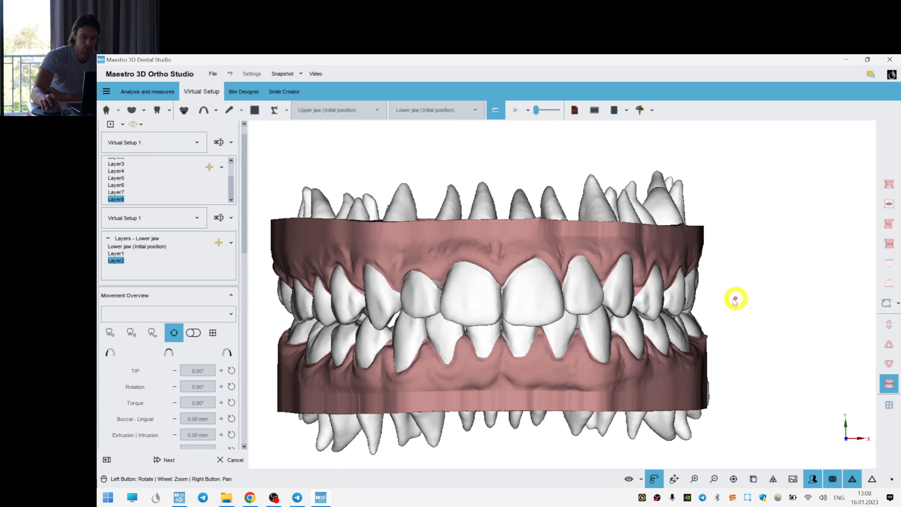
{"action": "left_click", "coordinate": [678, 297]}
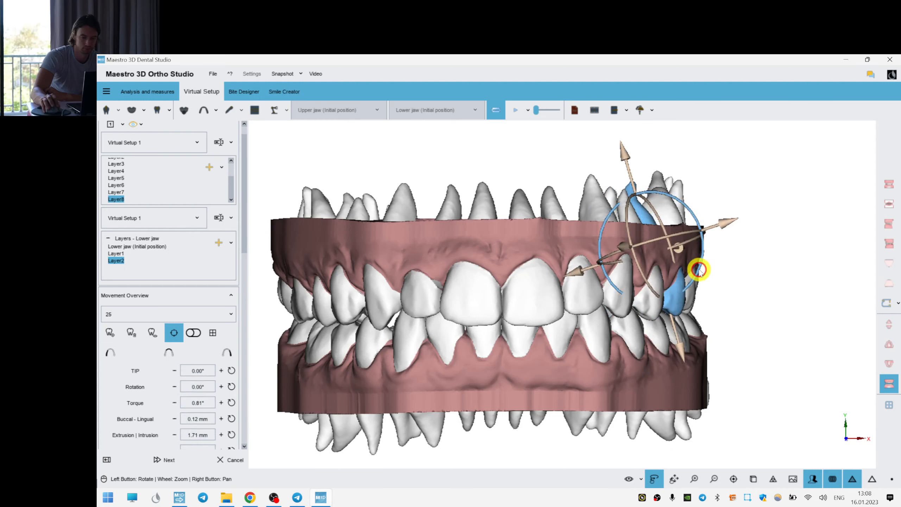
{"action": "left_click", "coordinate": [738, 315]}
{"action": "left_click", "coordinate": [599, 330]}
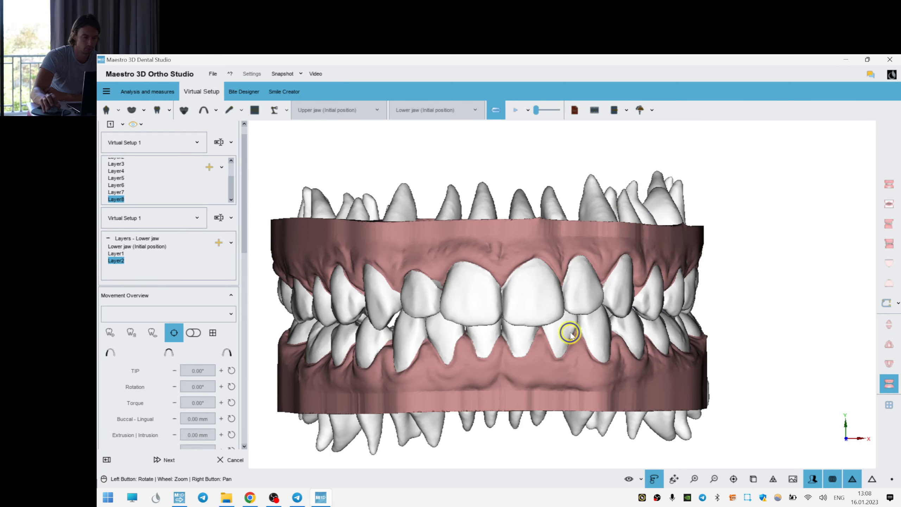
- Fine-tune the torque of upper premolar 14 on the opposite side of the arch
{"action": "right_click_drag", "start_coordinate": [570, 334], "coordinate": [584, 334]}
{"action": "left_click", "coordinate": [380, 311]}
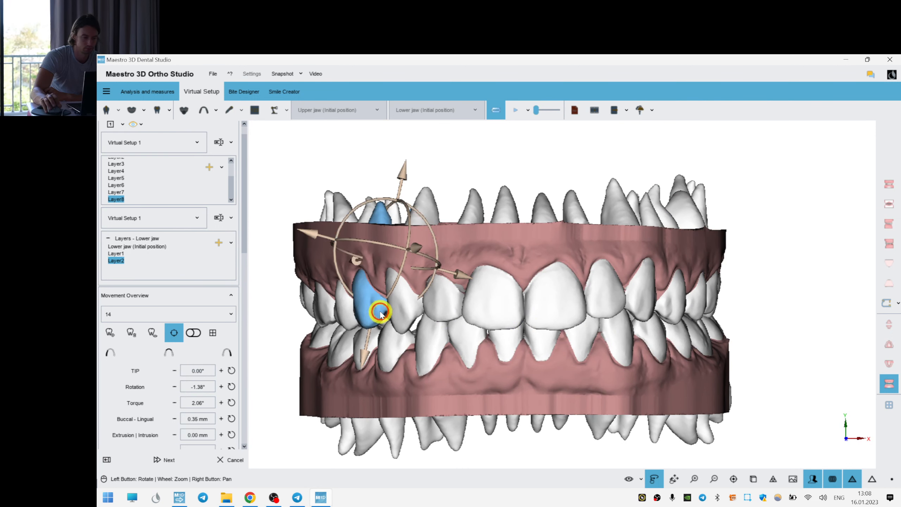
{"action": "left_click_drag", "start_coordinate": [338, 264], "coordinate": [339, 272]}
{"action": "left_click", "coordinate": [522, 261]}
- Place an attach_11_sphere_110_deg attachment on upper right second molar 17 and narrow its Scale X to about 2.82 mm
{"action": "scroll", "coordinate": [607, 313], "scroll_direction": "down", "scroll_amount": 3}
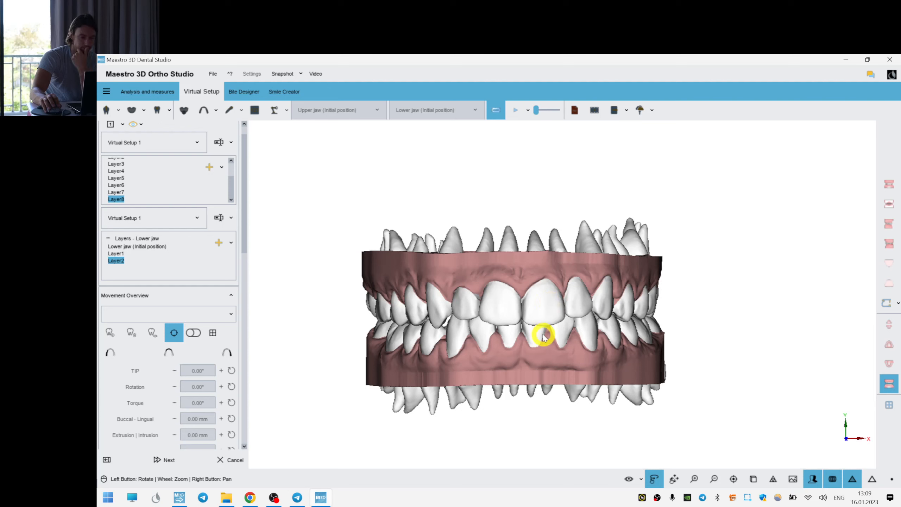
{"action": "left_click_drag", "start_coordinate": [554, 329], "coordinate": [654, 326]}
{"action": "scroll", "coordinate": [655, 331], "scroll_direction": "up", "scroll_amount": 2}
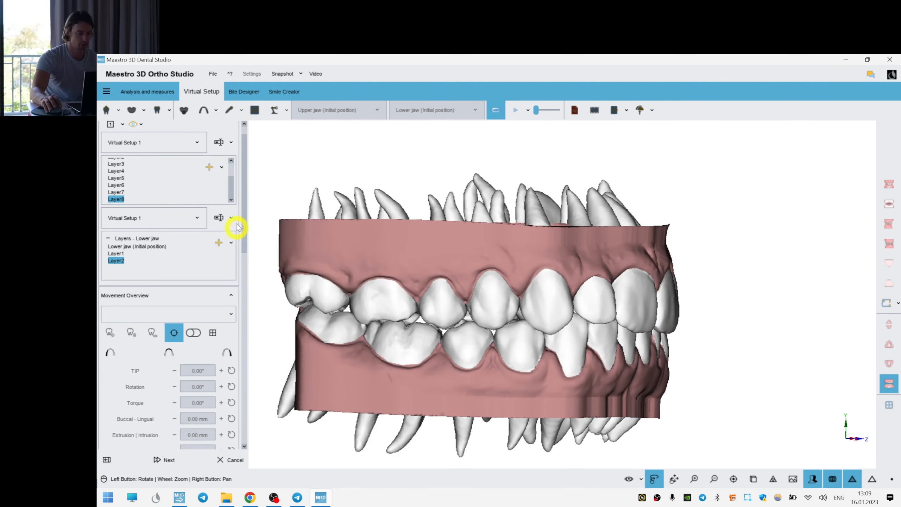
{"action": "left_click_drag", "start_coordinate": [246, 203], "coordinate": [243, 309]}
{"action": "left_click", "coordinate": [175, 363]}
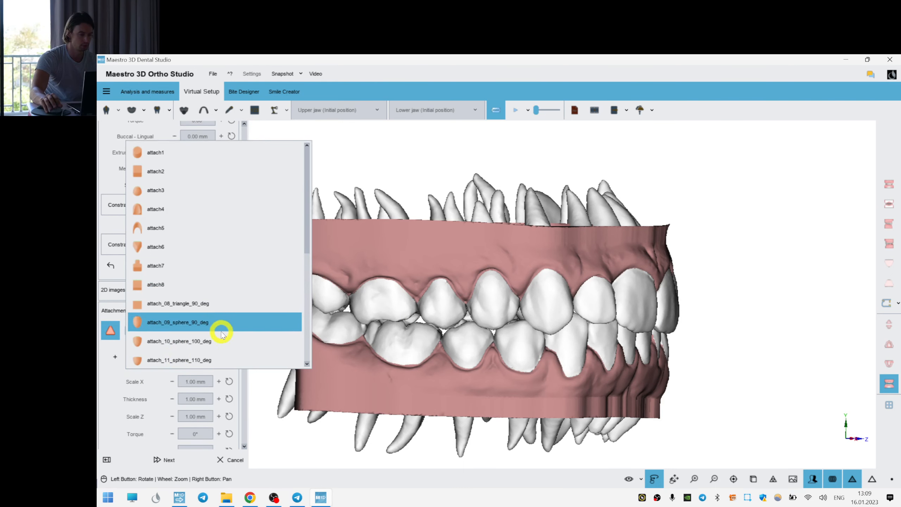
{"action": "left_click", "coordinate": [221, 359]}
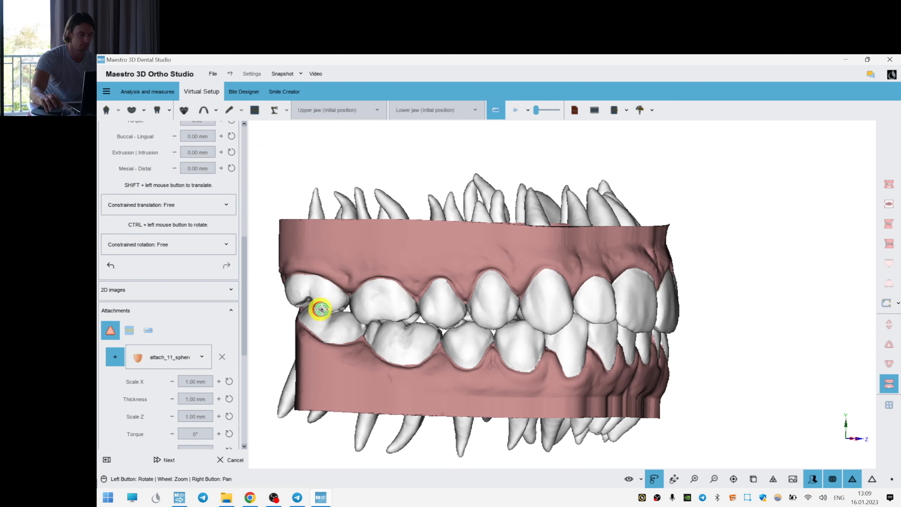
{"action": "left_click", "coordinate": [334, 296]}
{"action": "scroll", "coordinate": [346, 306], "scroll_direction": "up", "scroll_amount": 3}
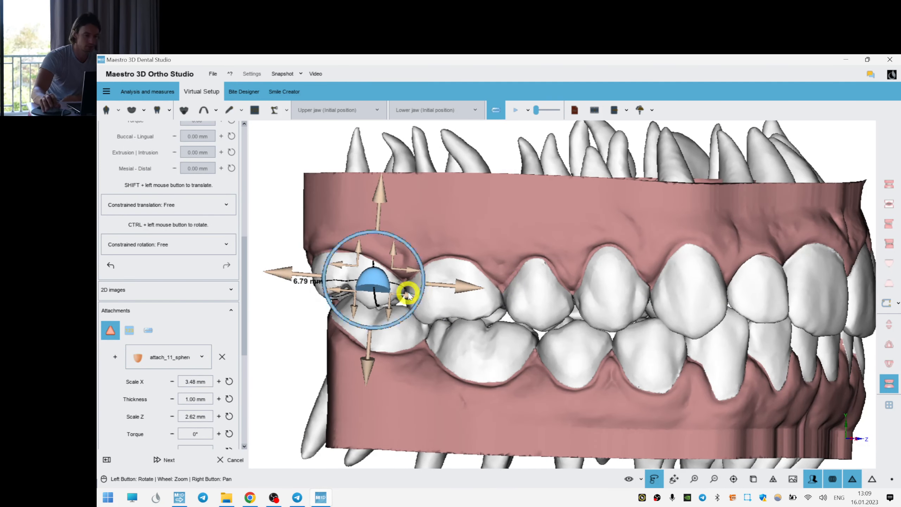
{"action": "left_click_drag", "start_coordinate": [408, 294], "coordinate": [399, 307]}
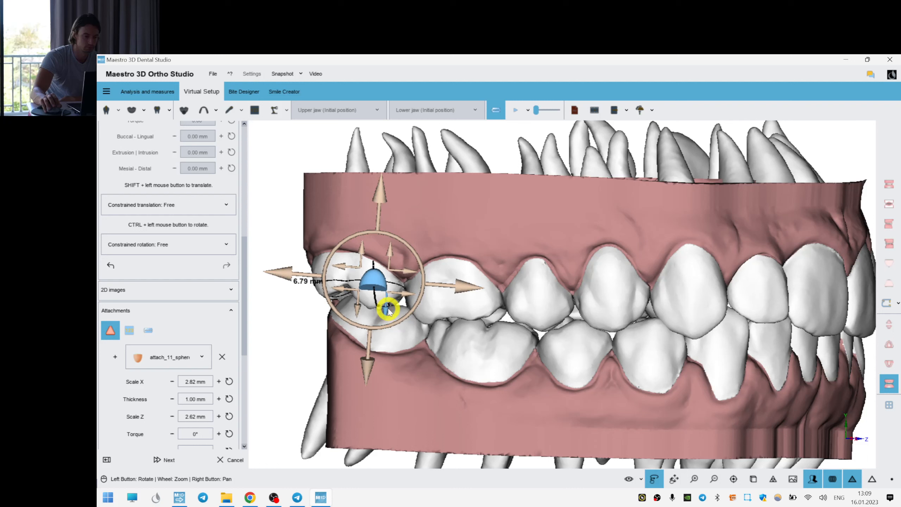
- Refine the attachment on molar 17 to Scale X 2.52 mm and Scale Z 1.83 mm, flat side facing mesially, and copy it
{"action": "left_click_drag", "start_coordinate": [371, 368], "coordinate": [385, 344]}
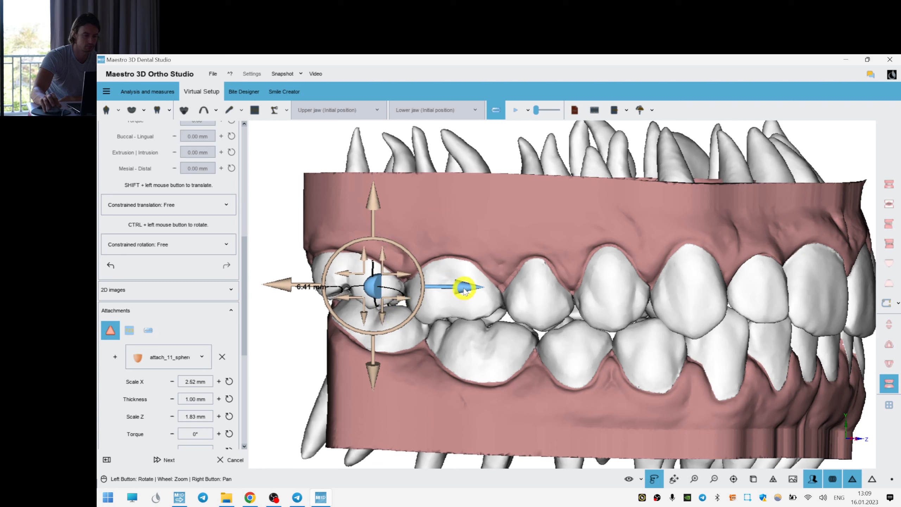
{"action": "left_click_drag", "start_coordinate": [464, 290], "coordinate": [418, 301]}
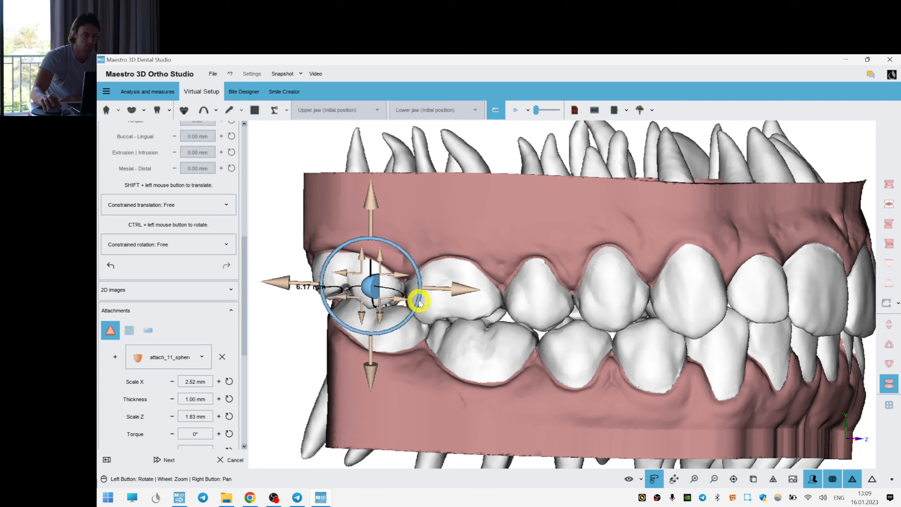
{"action": "right_click", "coordinate": [368, 287]}
{"action": "left_click", "coordinate": [375, 238]}
- Paste the copied attachment onto upper right first molar 16, turn its flat side mesially and enlarge it to Scale X 2.71 mm and Scale Z 2.11 mm
{"action": "right_click", "coordinate": [478, 295]}
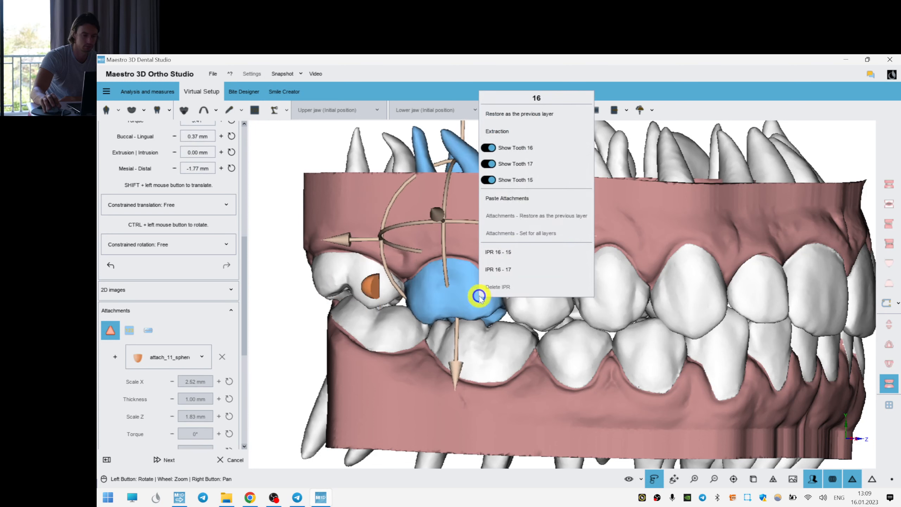
{"action": "left_click", "coordinate": [519, 198]}
{"action": "left_click_drag", "start_coordinate": [572, 301], "coordinate": [483, 241]}
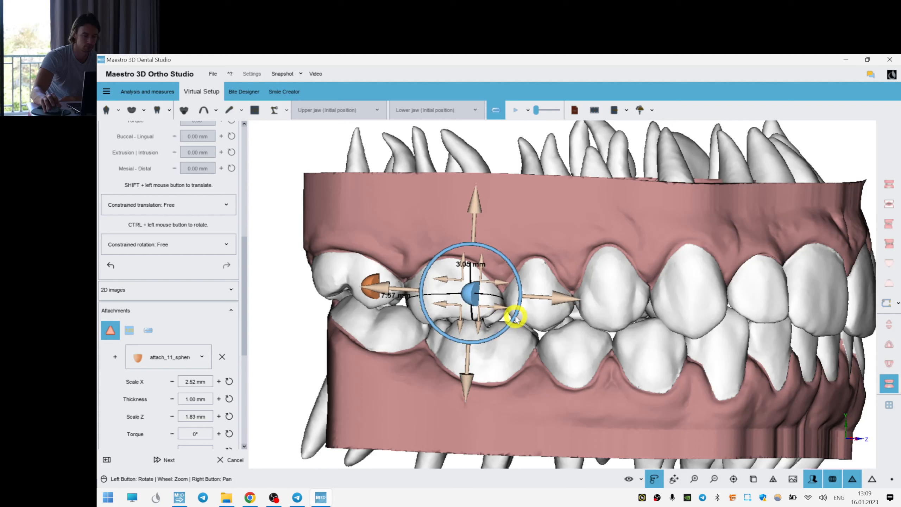
{"action": "left_click_drag", "start_coordinate": [497, 306], "coordinate": [482, 325]}
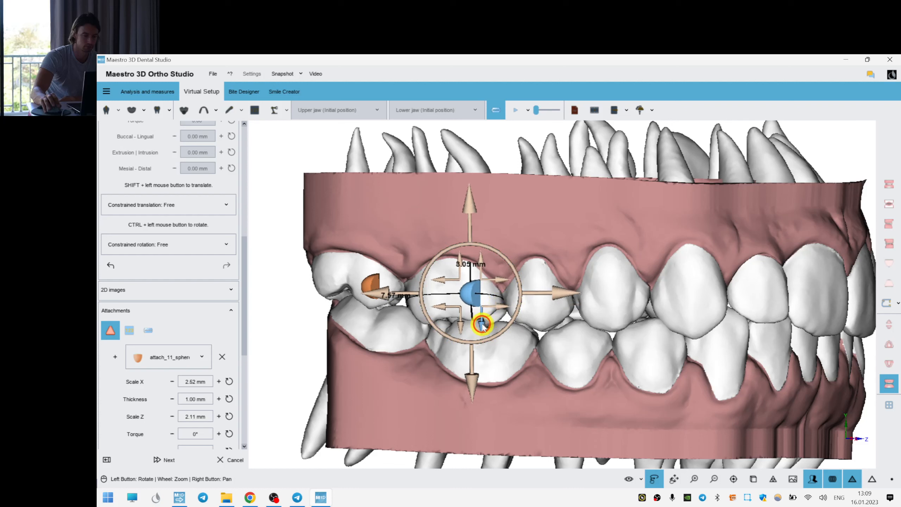
- Paste the attachment onto upper premolar 15, turn its flat side mesially and set Scale X to about 2.99 mm
{"action": "right_click", "coordinate": [534, 297]}
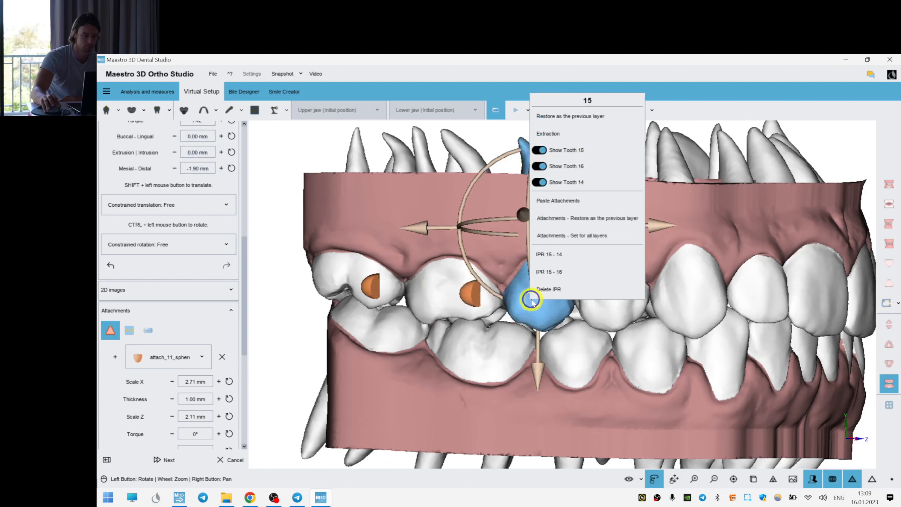
{"action": "left_click", "coordinate": [564, 199]}
{"action": "left_click_drag", "start_coordinate": [620, 297], "coordinate": [633, 299]}
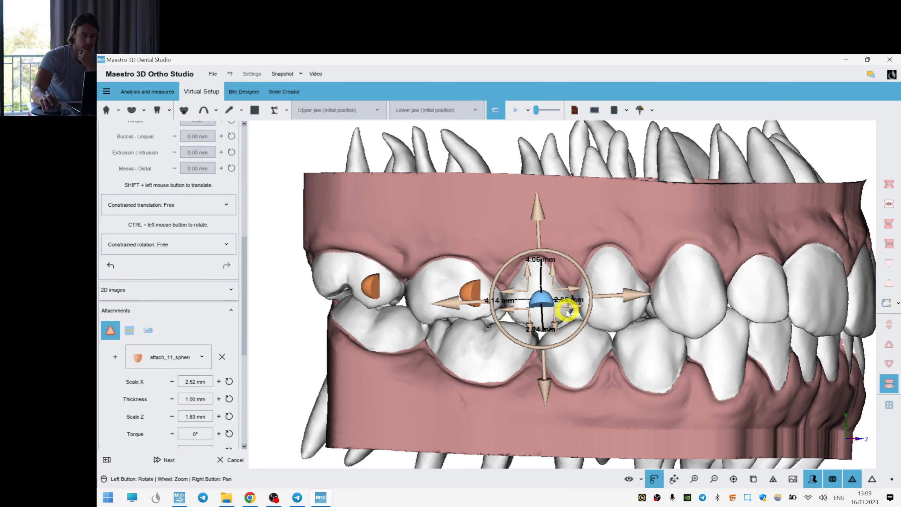
{"action": "left_click_drag", "start_coordinate": [568, 310], "coordinate": [557, 240]}
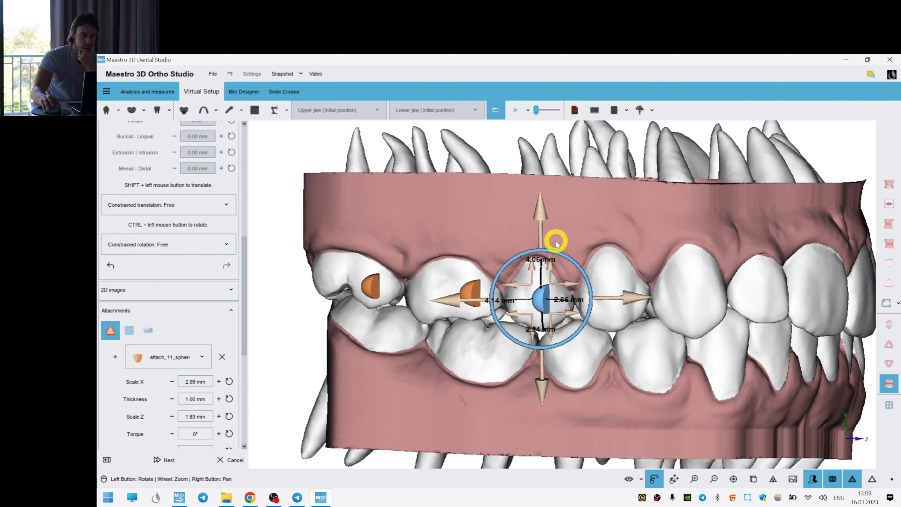
- Paste the attachment onto upper premolar 14, turn its flat side mesially and enlarge it to Scale X 3.01 mm and Scale Z 2.11 mm
{"action": "right_click", "coordinate": [603, 289]}
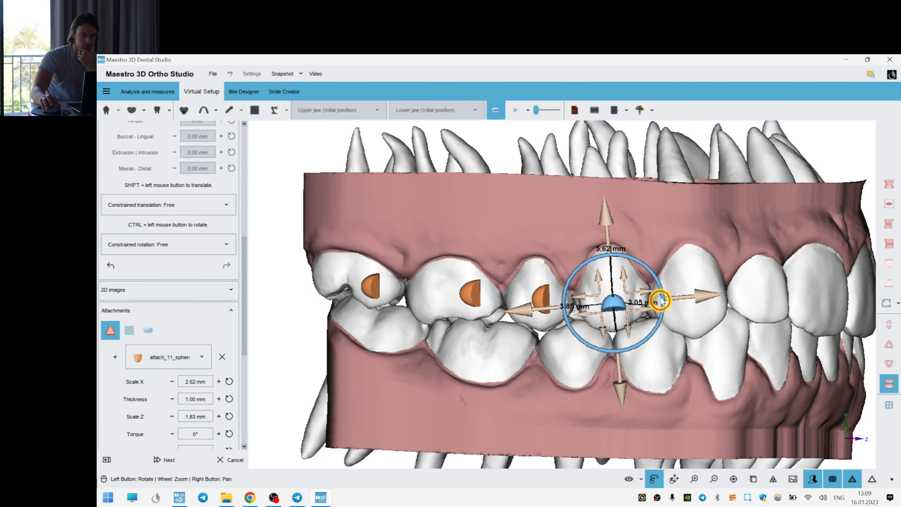
{"action": "left_click_drag", "start_coordinate": [656, 298], "coordinate": [628, 261]}
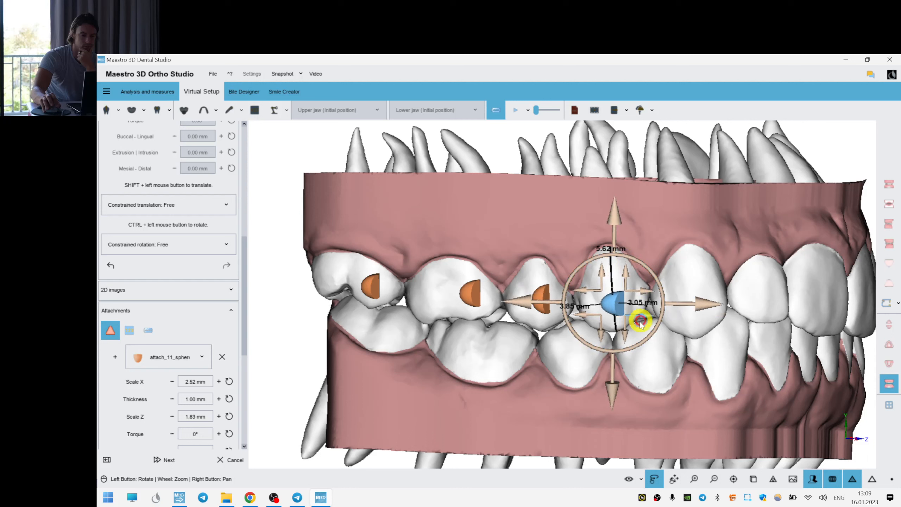
{"action": "left_click_drag", "start_coordinate": [625, 339], "coordinate": [644, 320]}
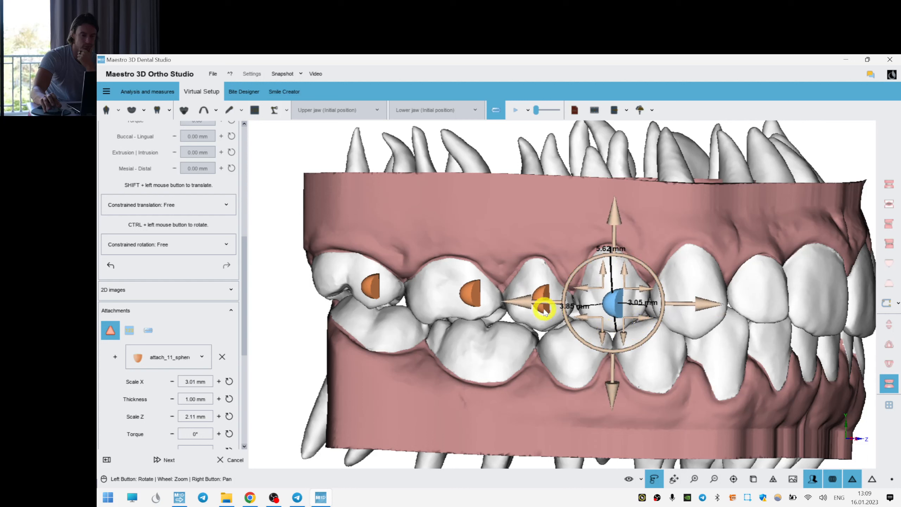
{"action": "left_click_drag", "start_coordinate": [544, 310], "coordinate": [512, 297]}
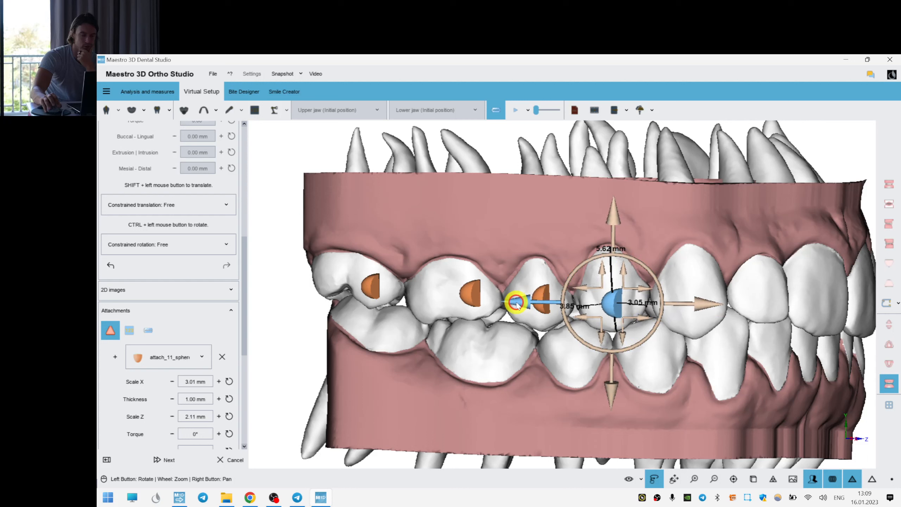
{"action": "left_click", "coordinate": [683, 225]}
- Copy the resized attachment from upper premolar 14
{"action": "left_click_drag", "start_coordinate": [700, 267], "coordinate": [645, 281]}
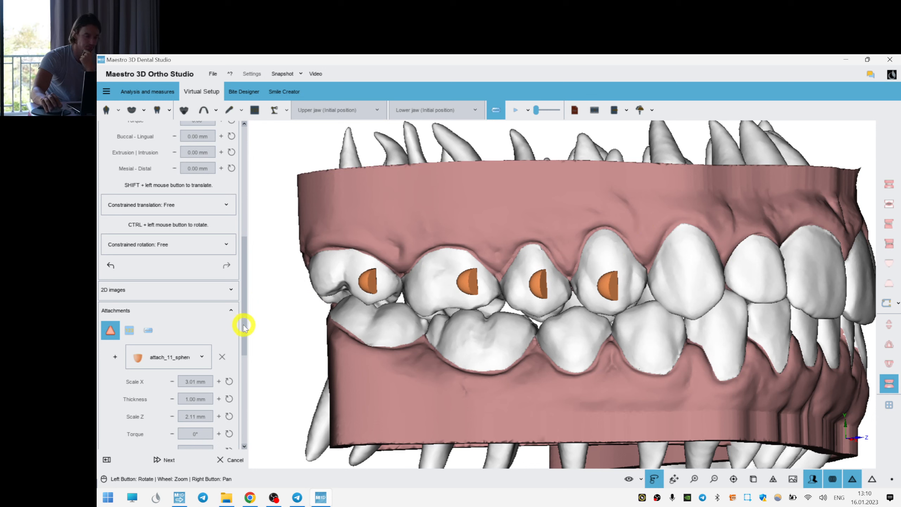
{"action": "left_click_drag", "start_coordinate": [245, 328], "coordinate": [244, 360]}
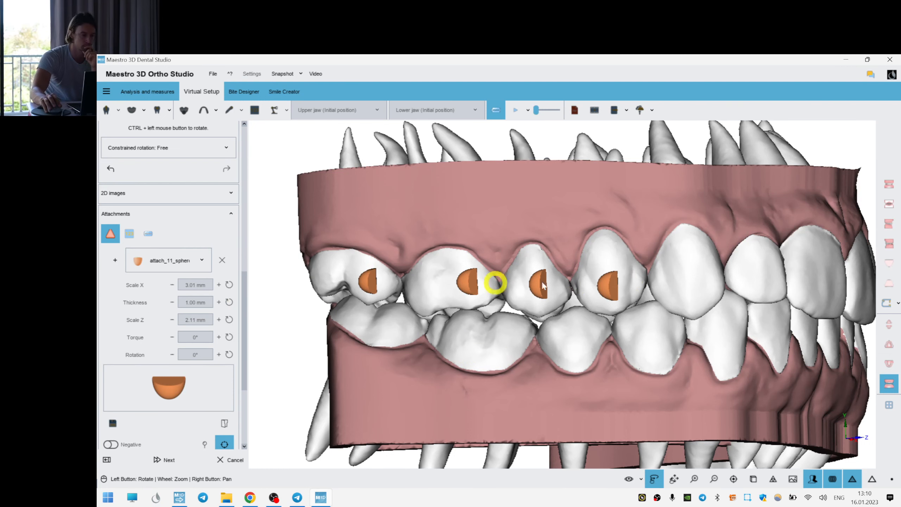
{"action": "left_click_drag", "start_coordinate": [762, 296], "coordinate": [544, 327]}
{"action": "right_click", "coordinate": [524, 306]}
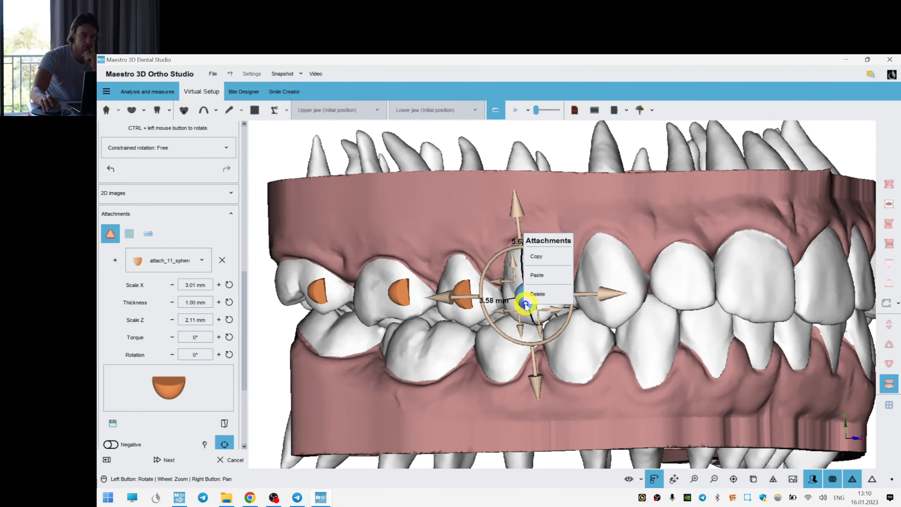
{"action": "left_click", "coordinate": [544, 258]}
{"action": "scroll", "coordinate": [681, 309], "scroll_direction": "down", "scroll_amount": 5}
{"action": "left_click_drag", "start_coordinate": [755, 310], "coordinate": [656, 307]}
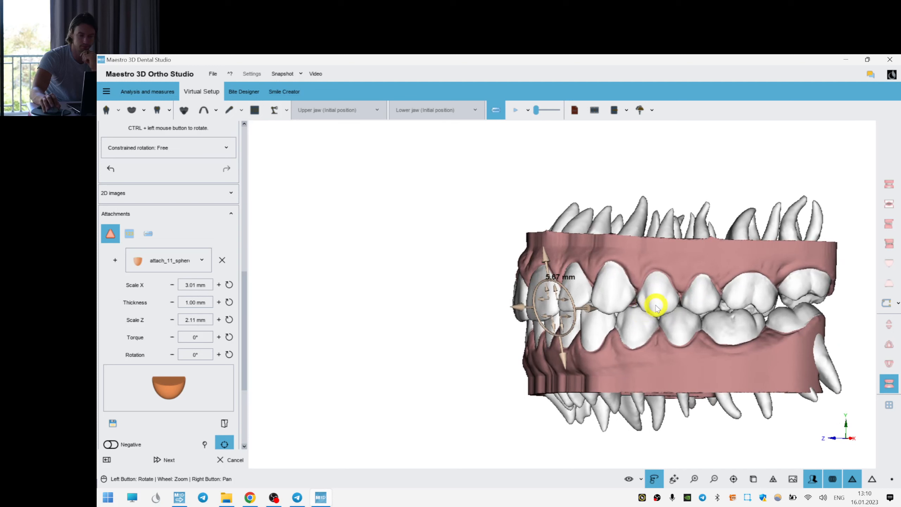
{"action": "right_click", "coordinate": [612, 302]}
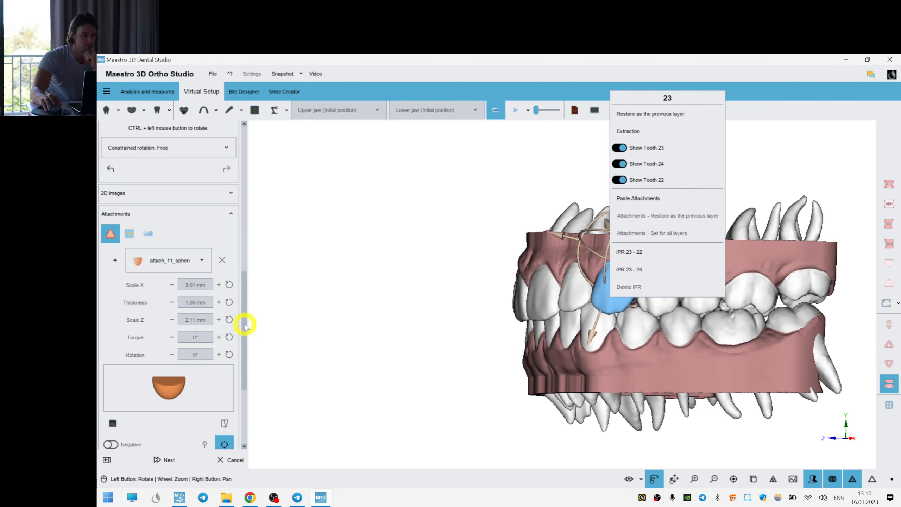
{"action": "left_click_drag", "start_coordinate": [244, 326], "coordinate": [243, 277]}
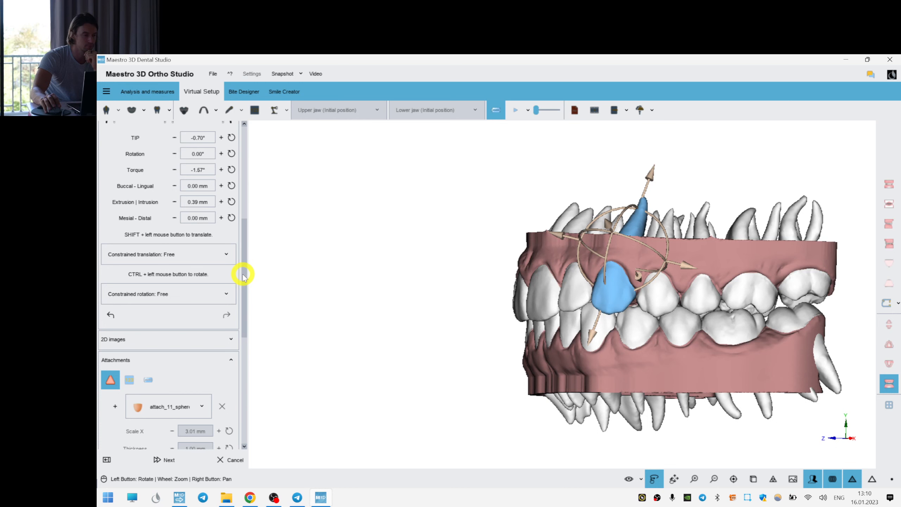
{"action": "right_click", "coordinate": [454, 303]}
{"action": "left_click", "coordinate": [400, 347]}
- Paste the copied attachment onto upper right canine 13
{"action": "left_click_drag", "start_coordinate": [551, 308], "coordinate": [672, 283]}
{"action": "scroll", "coordinate": [671, 281], "scroll_direction": "up", "scroll_amount": 2}
{"action": "left_click", "coordinate": [618, 265]}
{"action": "right_click", "coordinate": [610, 272]}
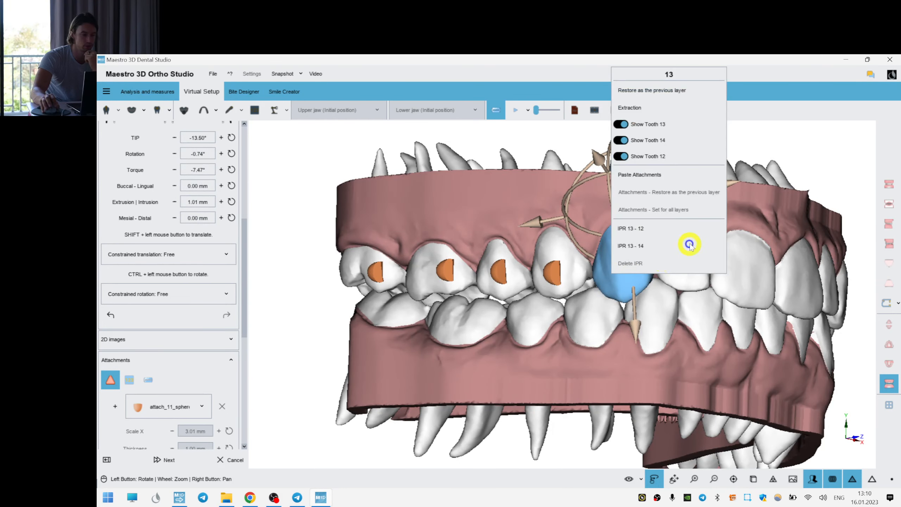
{"action": "left_click", "coordinate": [673, 178]}
{"action": "left_click_drag", "start_coordinate": [669, 255], "coordinate": [752, 294]}
{"action": "scroll", "coordinate": [752, 291], "scroll_direction": "up", "scroll_amount": 3}
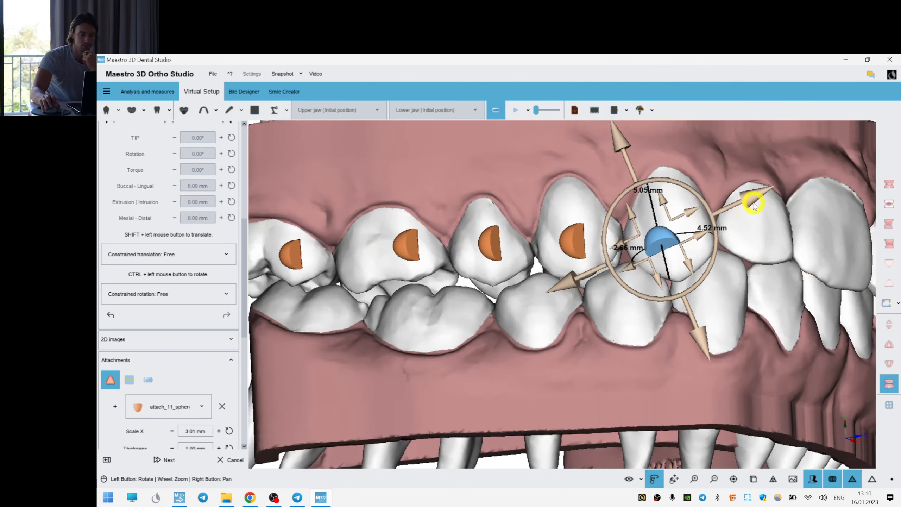
- Center the attachment on the crown of canine 13 and rotate it so its flat side faces mesially
{"action": "left_click_drag", "start_coordinate": [755, 203], "coordinate": [767, 200]}
{"action": "left_click_drag", "start_coordinate": [711, 335], "coordinate": [717, 348]}
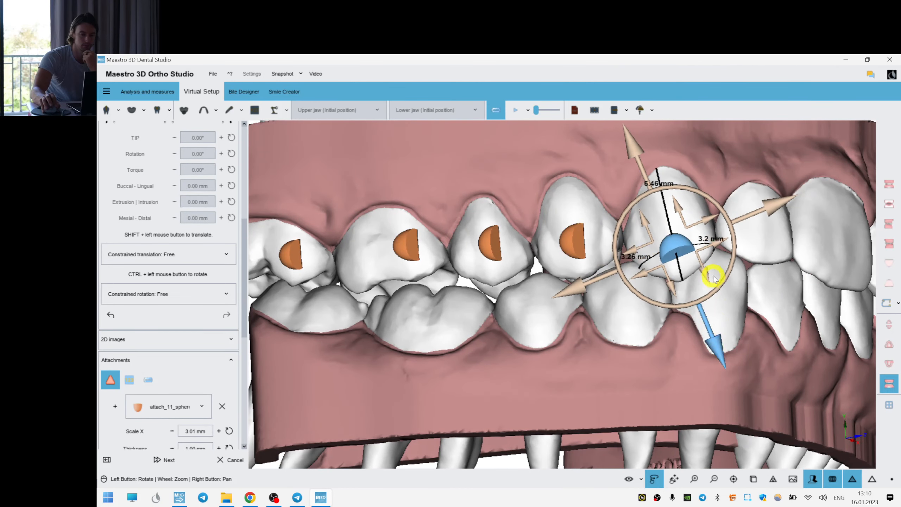
{"action": "left_click_drag", "start_coordinate": [726, 280], "coordinate": [715, 212]}
{"action": "left_click_drag", "start_coordinate": [688, 356], "coordinate": [684, 346]}
{"action": "left_click_drag", "start_coordinate": [777, 229], "coordinate": [774, 236]}
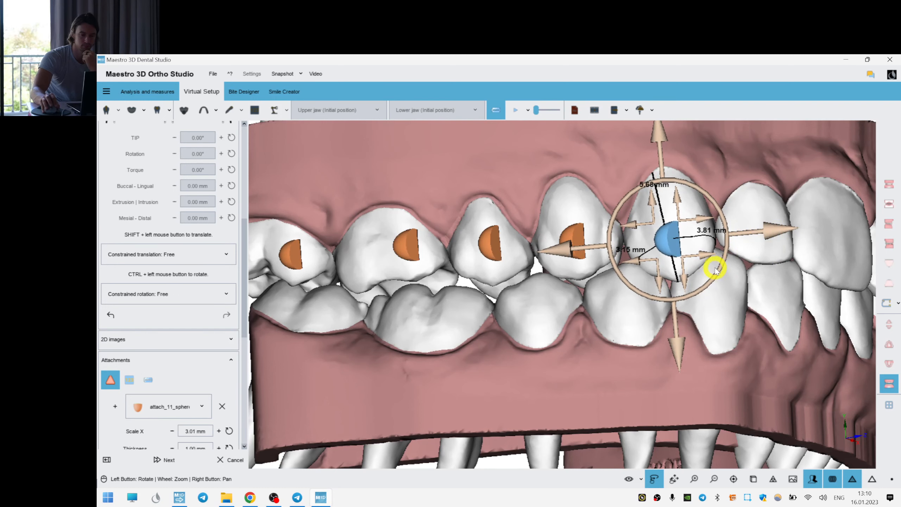
{"action": "left_click", "coordinate": [695, 165]}
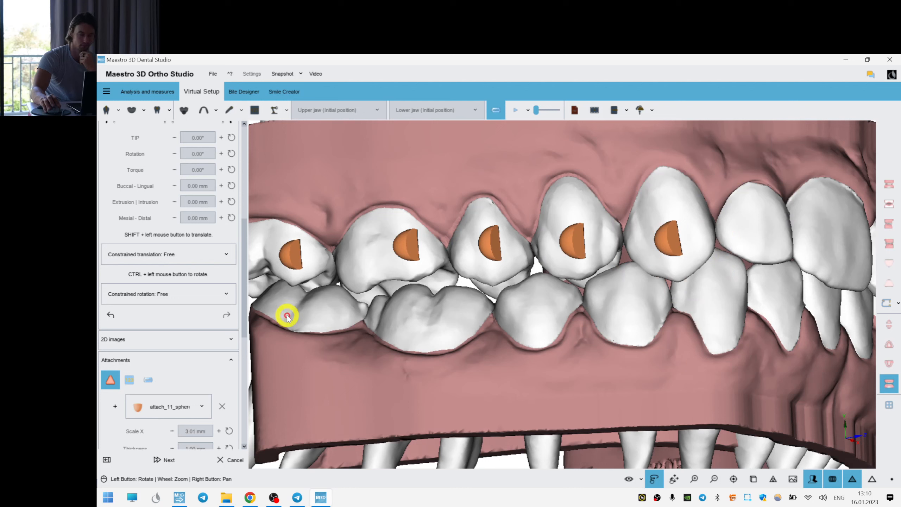
- Place an attach1 attachment at the gingival margin of upper premolar 14, enlarged to Scale X 2.04 mm and Scale Z 1.92 mm
{"action": "left_click", "coordinate": [162, 403]}
{"action": "left_click", "coordinate": [177, 205]}
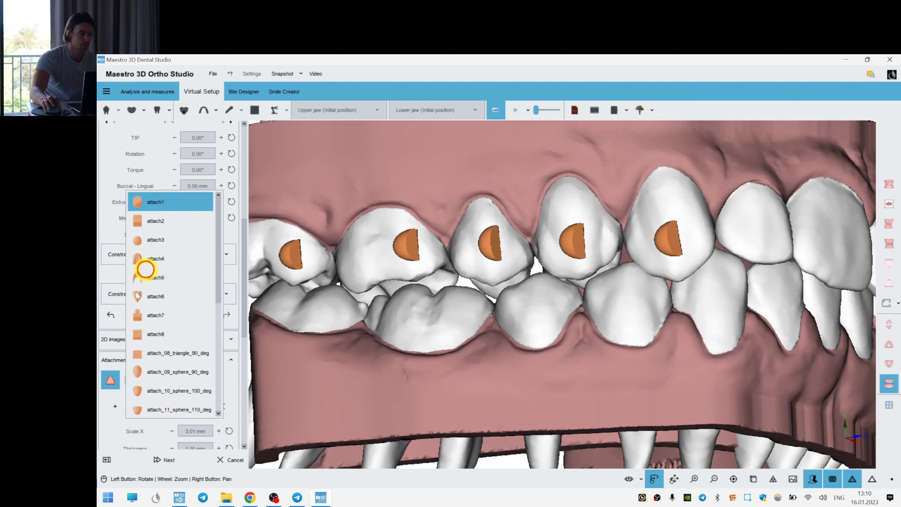
{"action": "left_click", "coordinate": [114, 407]}
{"action": "left_click", "coordinate": [571, 180]}
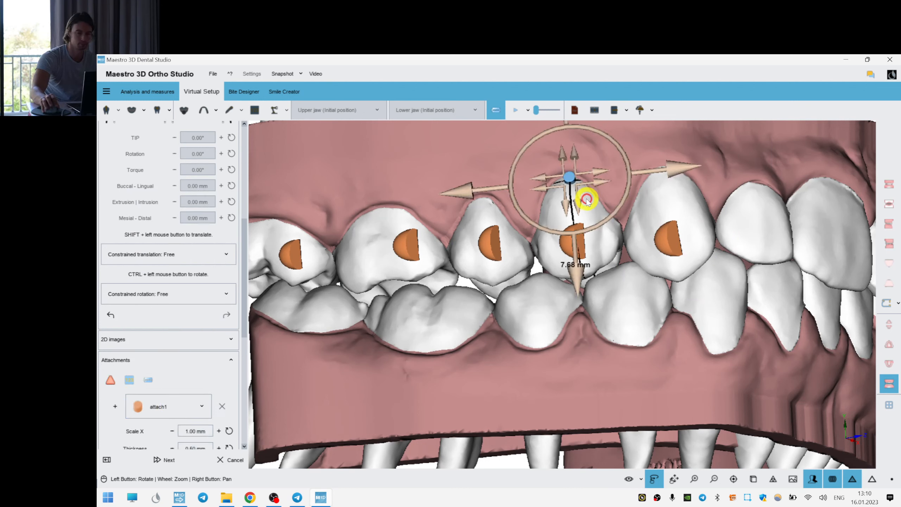
{"action": "left_click_drag", "start_coordinate": [603, 185], "coordinate": [590, 205]}
{"action": "scroll", "coordinate": [239, 316], "scroll_direction": "down", "scroll_amount": 3}
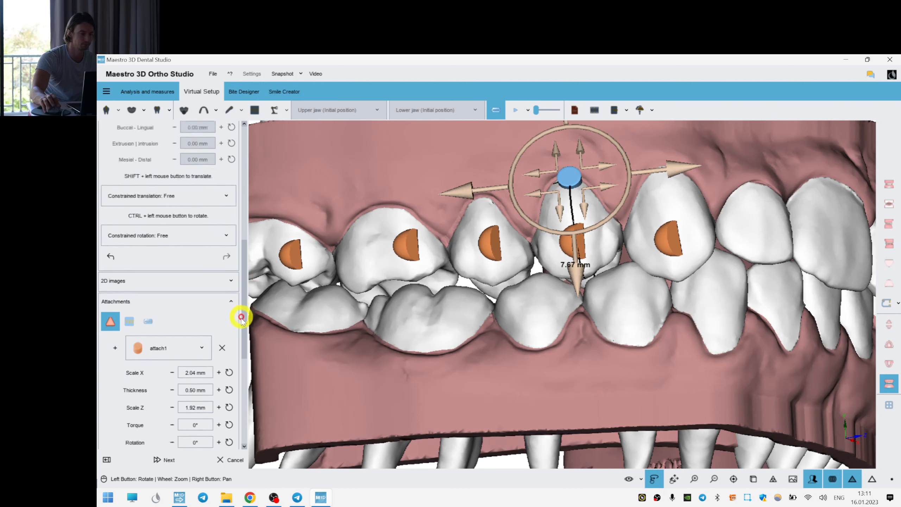
- Make the attach1 attachment on premolar 14 negative and copy it
{"action": "scroll", "coordinate": [245, 342], "scroll_direction": "down", "scroll_amount": 1}
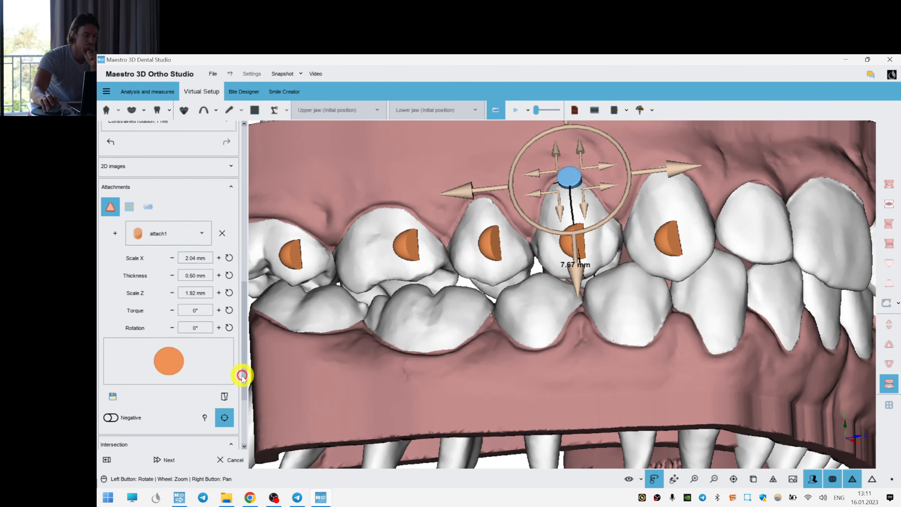
{"action": "left_click", "coordinate": [110, 417]}
{"action": "right_click", "coordinate": [573, 177]}
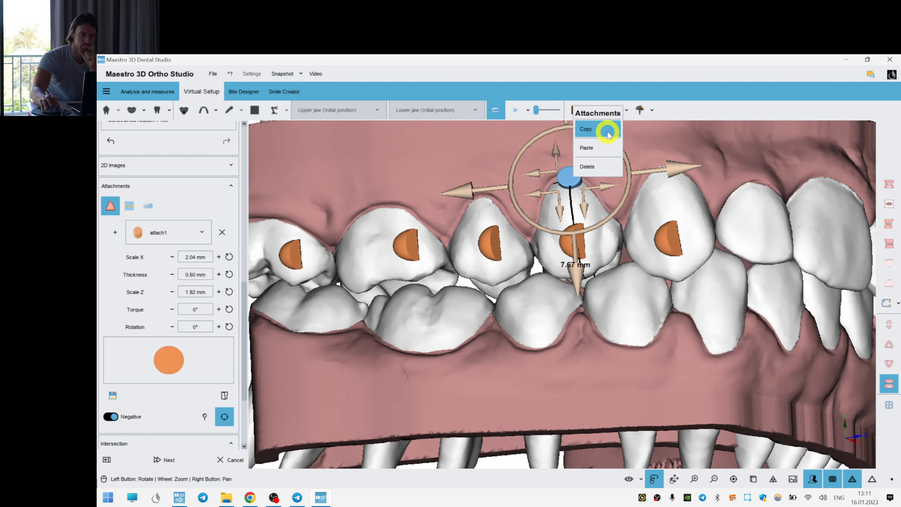
{"action": "left_click", "coordinate": [607, 129]}
- Paste the negative attachment onto lower right first molar 46 and shift it slightly toward the gum margin
{"action": "right_click", "coordinate": [393, 334]}
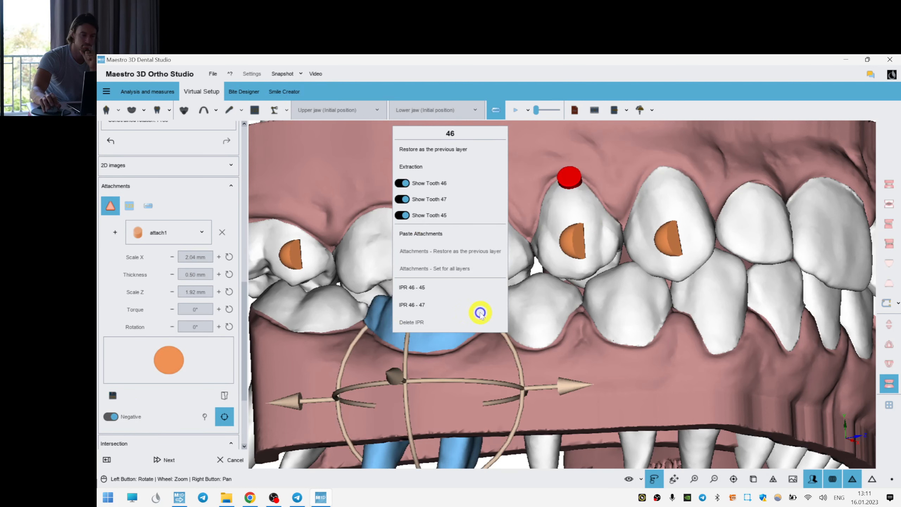
{"action": "left_click", "coordinate": [455, 236]}
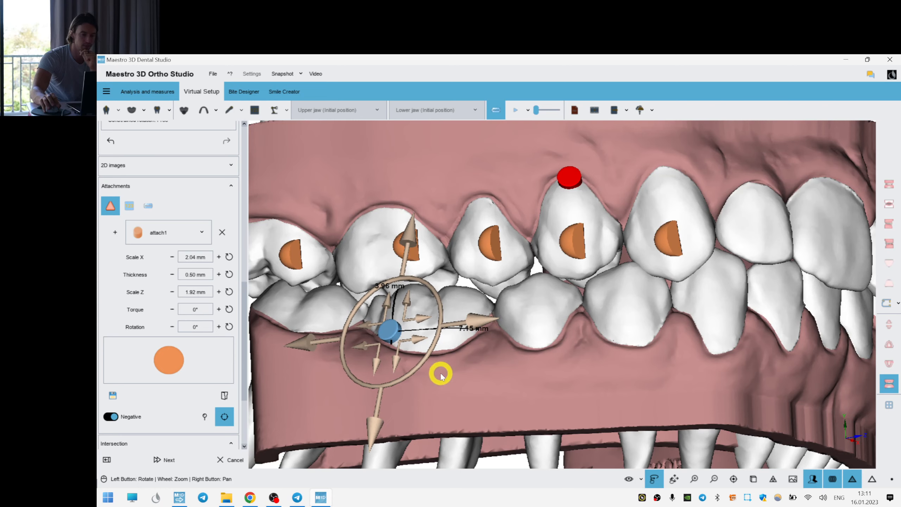
{"action": "left_click_drag", "start_coordinate": [369, 434], "coordinate": [371, 440]}
- Paste the negative attachment onto lower left first molar 36 and nudge it toward the gum margin
{"action": "scroll", "coordinate": [665, 279], "scroll_direction": "down", "scroll_amount": 5}
{"action": "left_click_drag", "start_coordinate": [664, 280], "coordinate": [706, 305]}
{"action": "right_click", "coordinate": [707, 304]}
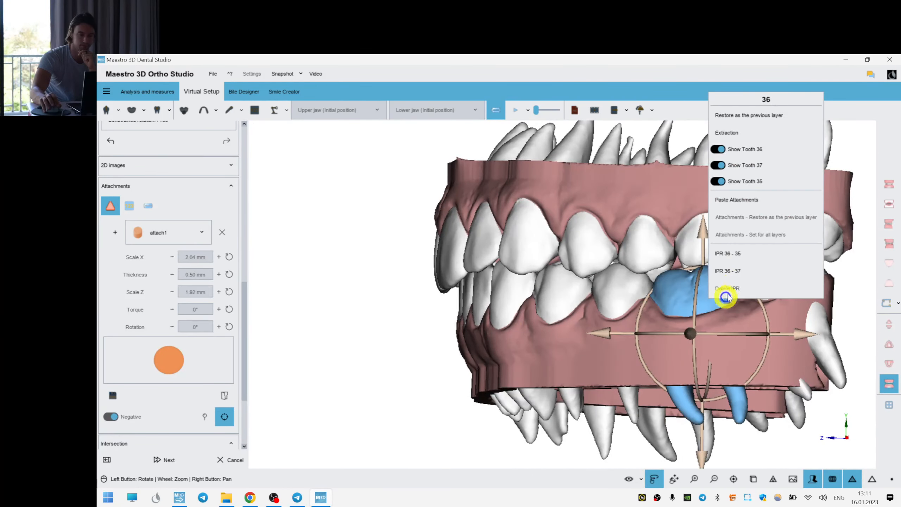
{"action": "left_click", "coordinate": [755, 198]}
{"action": "left_click_drag", "start_coordinate": [710, 378], "coordinate": [709, 385]}
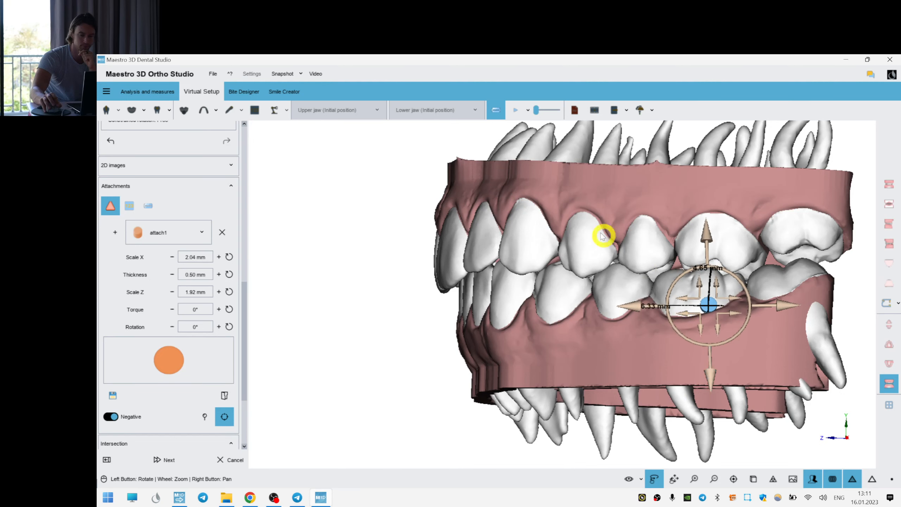
- Paste the negative attachment near the gingival margin of upper left premolar 24 and fine-tune its placement
{"action": "right_click", "coordinate": [584, 219]}
{"action": "left_click", "coordinate": [615, 325]}
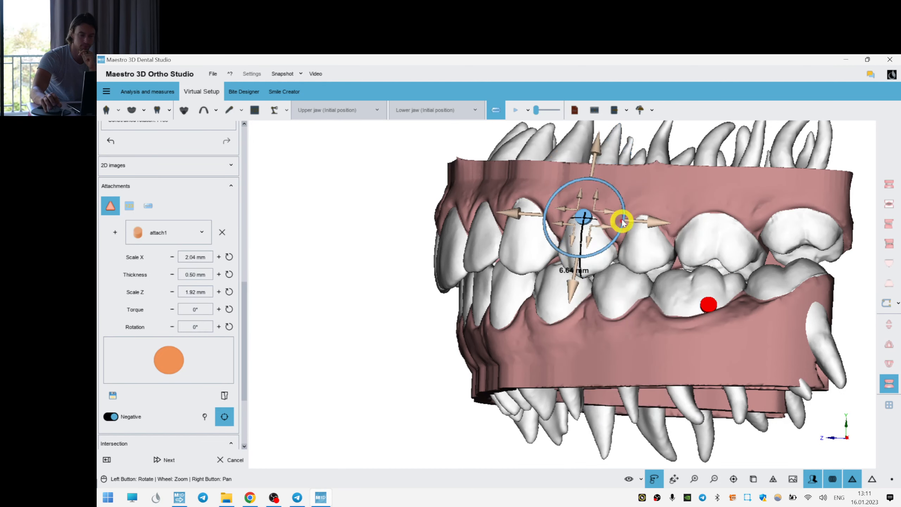
{"action": "left_click_drag", "start_coordinate": [623, 221], "coordinate": [572, 291]}
{"action": "right_click", "coordinate": [706, 164]}
{"action": "left_click", "coordinate": [640, 171]}
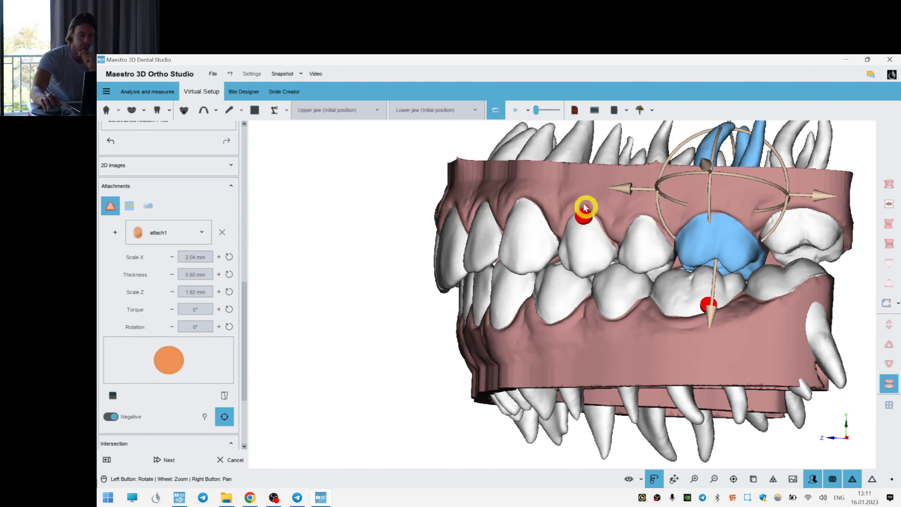
- Add an attach_09_sphere_90_deg attachment, 1.00 mm thick, to the middle of the buccal surface of upper left premolar 24
{"action": "right_click", "coordinate": [572, 194]}
{"action": "left_click", "coordinate": [359, 178]}
{"action": "left_click", "coordinate": [185, 234]}
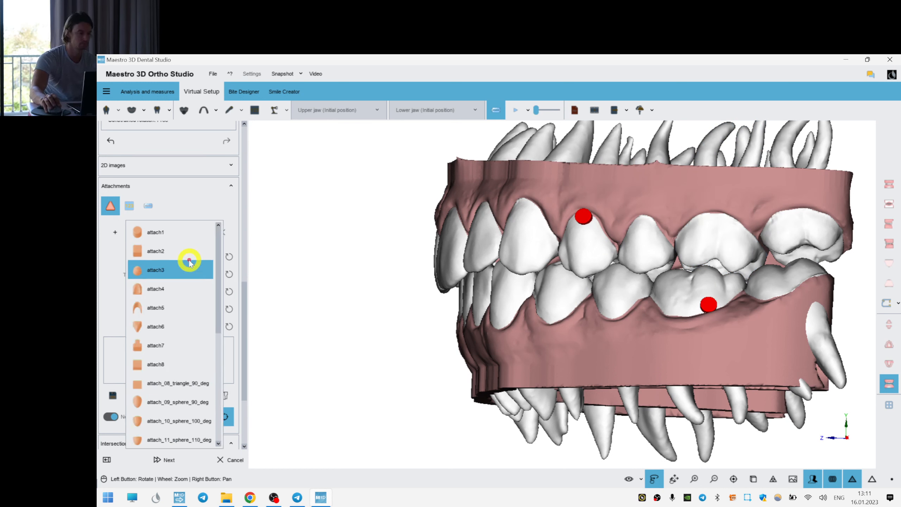
{"action": "left_click", "coordinate": [186, 401]}
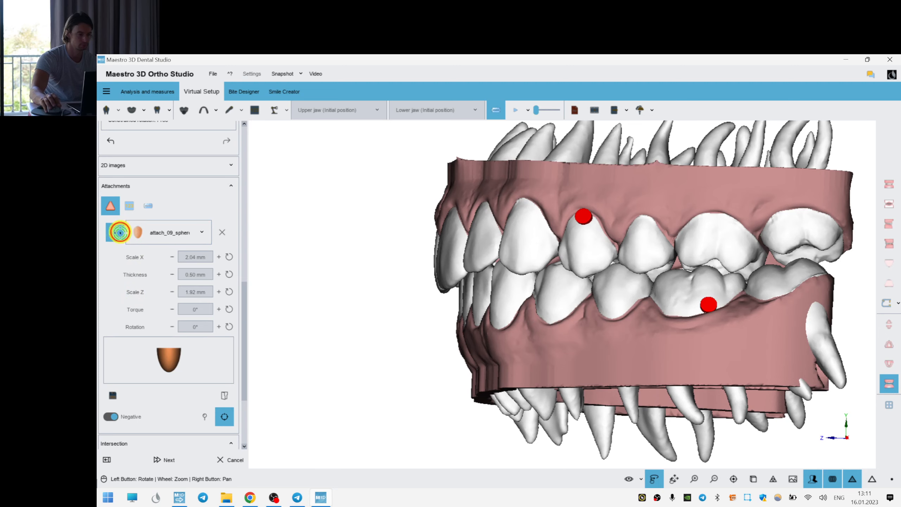
{"action": "scroll", "coordinate": [685, 257], "scroll_direction": "up", "scroll_amount": 3}
{"action": "left_click_drag", "start_coordinate": [685, 256], "coordinate": [704, 253]}
{"action": "scroll", "coordinate": [683, 258], "scroll_direction": "down", "scroll_amount": 3}
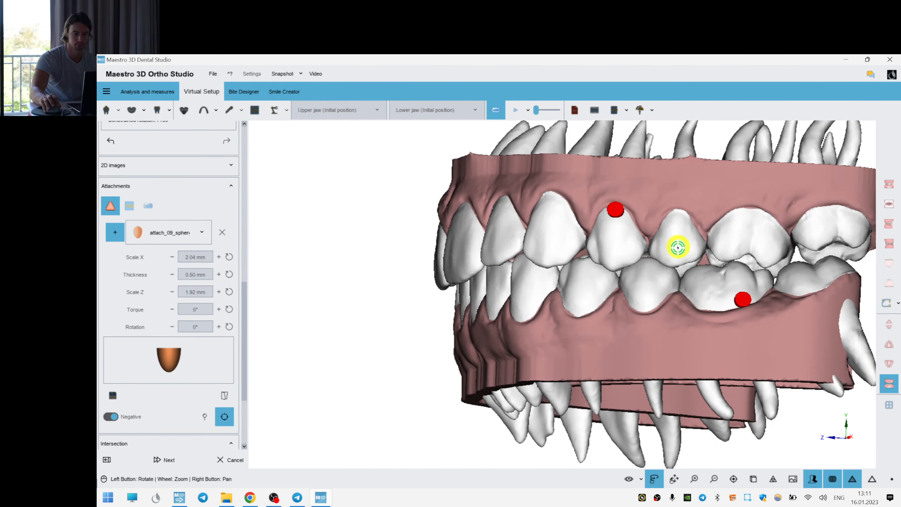
{"action": "left_click", "coordinate": [615, 249]}
{"action": "left_click_drag", "start_coordinate": [646, 272], "coordinate": [594, 243]}
{"action": "right_click_drag", "start_coordinate": [744, 219], "coordinate": [681, 218]}
{"action": "scroll", "coordinate": [650, 229], "scroll_direction": "up", "scroll_amount": 2}
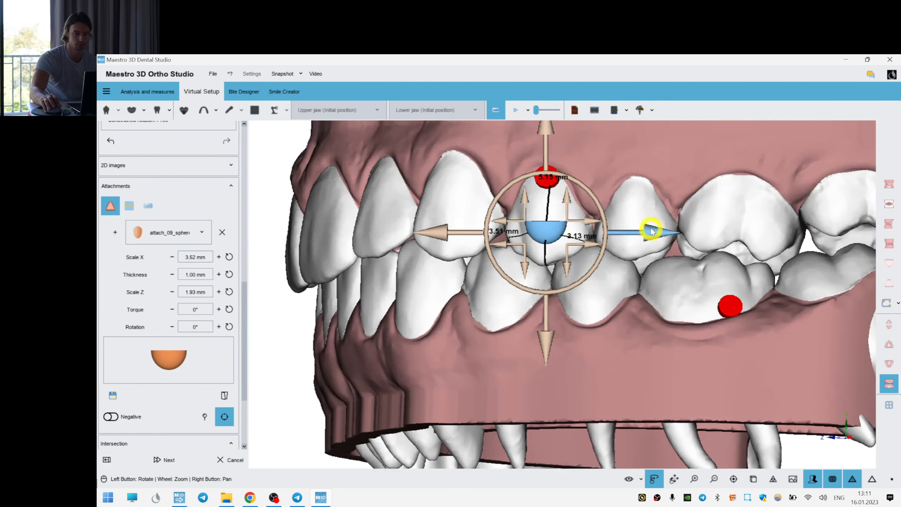
- Copy the half-sphere attachment from premolar 24 onto lower left premolar 34, center it, and rotate its dome toward the biting edge
{"action": "right_click", "coordinate": [294, 346]}
{"action": "right_click", "coordinate": [550, 228]}
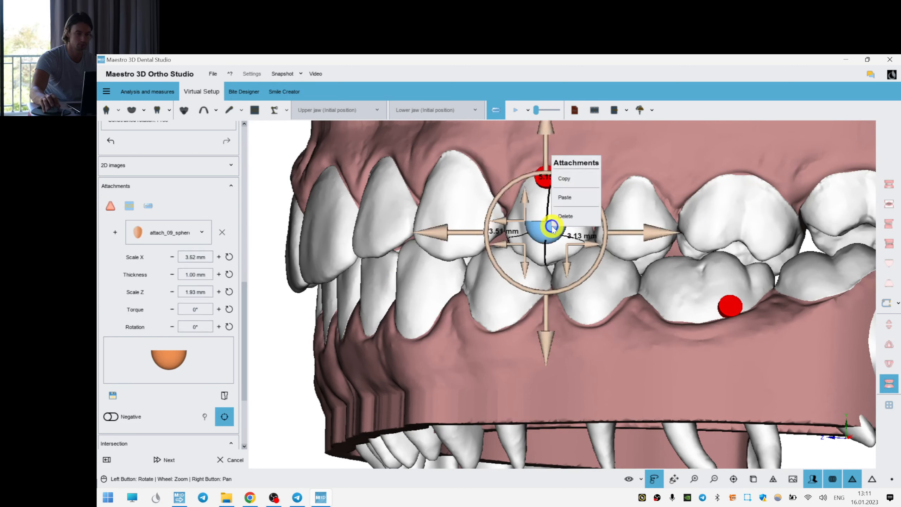
{"action": "left_click", "coordinate": [577, 180]}
{"action": "right_click", "coordinate": [499, 271]}
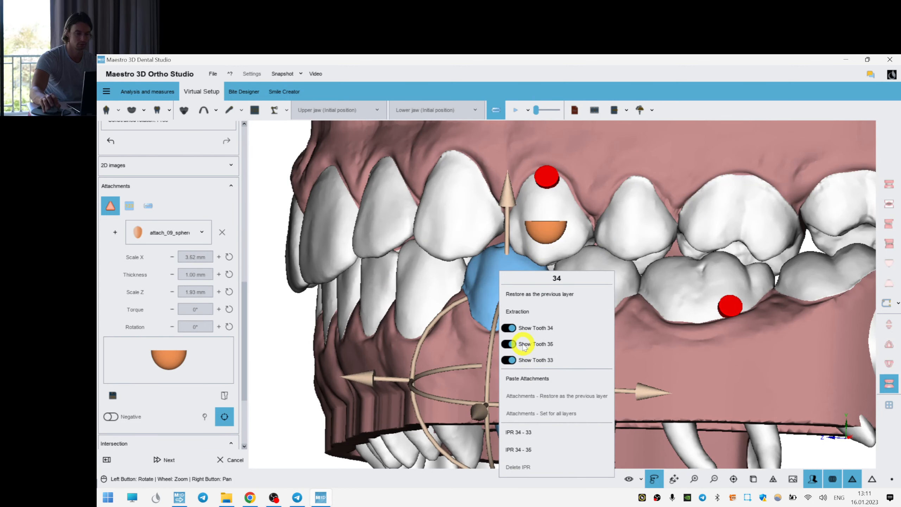
{"action": "left_click", "coordinate": [535, 377]}
{"action": "left_click", "coordinate": [605, 277]}
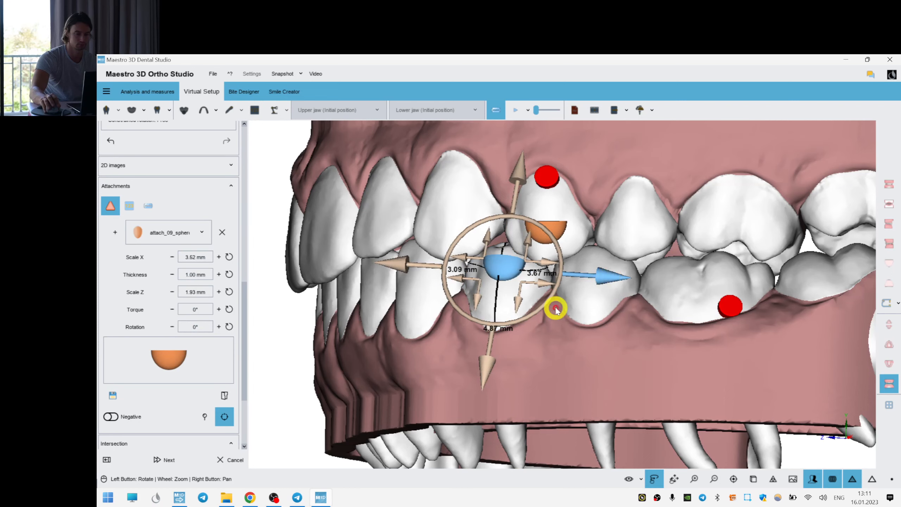
{"action": "left_click_drag", "start_coordinate": [549, 300], "coordinate": [531, 353]}
{"action": "left_click", "coordinate": [511, 379]}
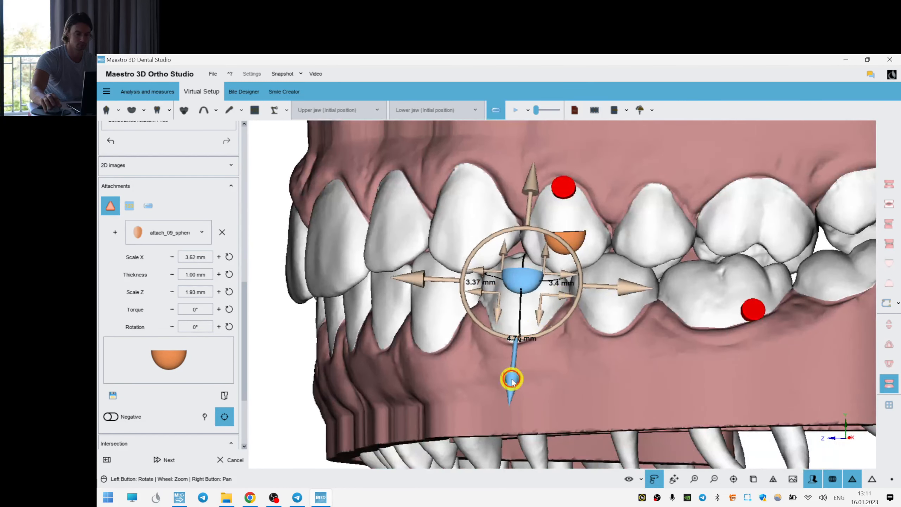
{"action": "left_click_drag", "start_coordinate": [575, 299], "coordinate": [549, 282]}
{"action": "left_click", "coordinate": [448, 245]}
- Paste the half-sphere attachment onto lower right premolar 44 and rotate its dome toward the biting edge
{"action": "right_click", "coordinate": [521, 274]}
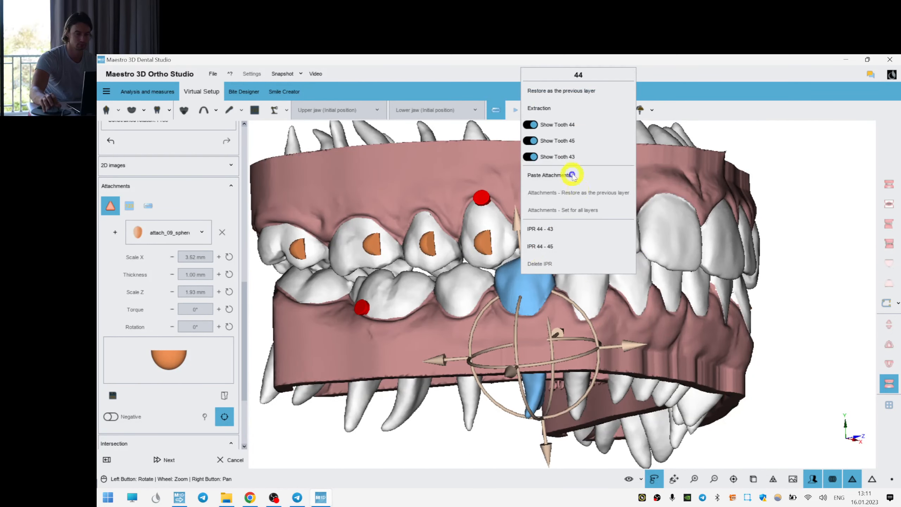
{"action": "left_click", "coordinate": [573, 176]}
{"action": "left_click_drag", "start_coordinate": [621, 328], "coordinate": [565, 350]}
{"action": "left_click_drag", "start_coordinate": [594, 283], "coordinate": [482, 253]}
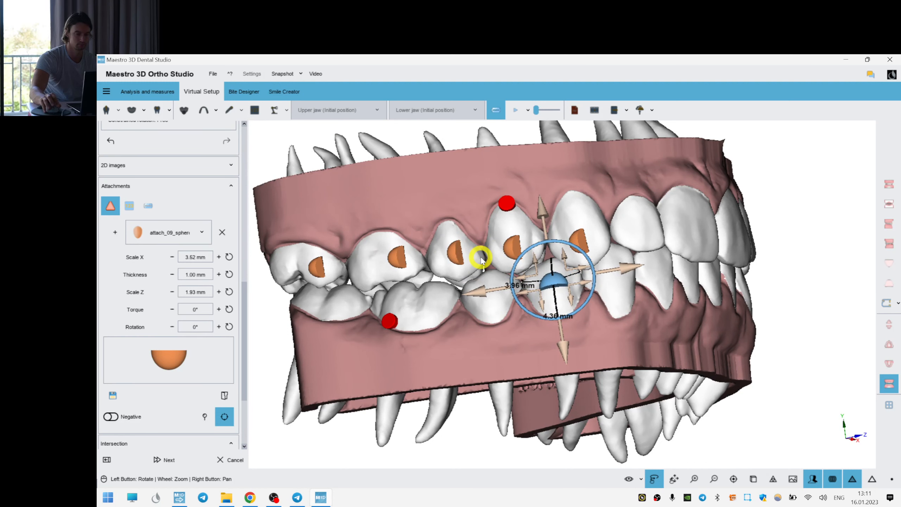
{"action": "left_click", "coordinate": [598, 354]}
{"action": "left_click_drag", "start_coordinate": [610, 294], "coordinate": [274, 318]}
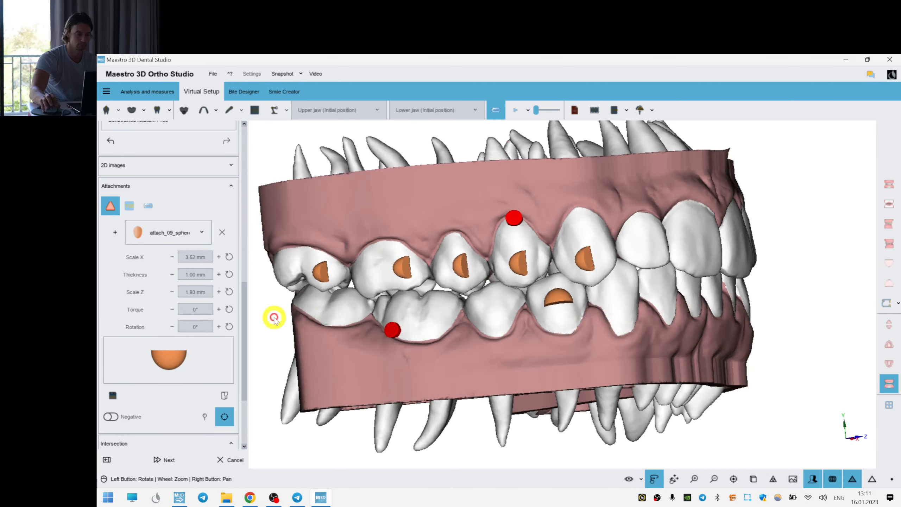
- Add an attach2 block attachment to the buccal surface of lower right first molar 46
{"action": "left_click", "coordinate": [172, 232]}
{"action": "left_click", "coordinate": [159, 252]}
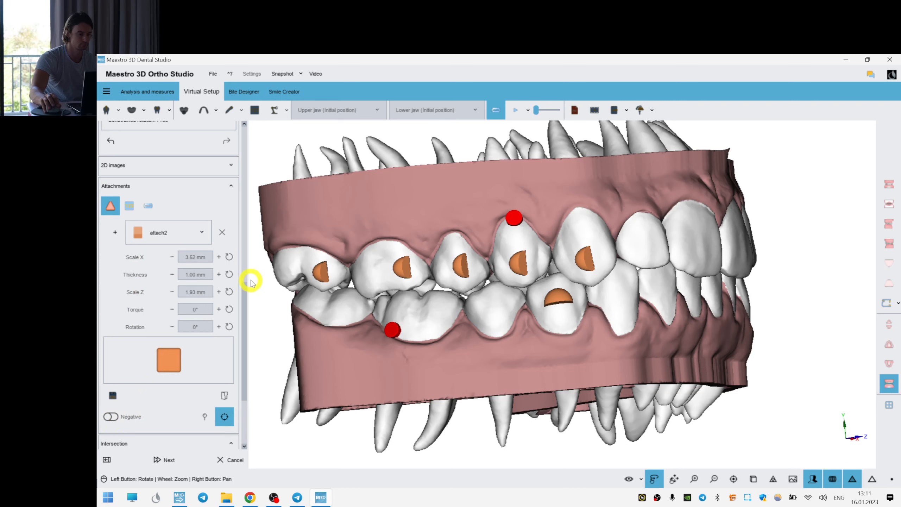
{"action": "left_click_drag", "start_coordinate": [251, 280], "coordinate": [235, 347]}
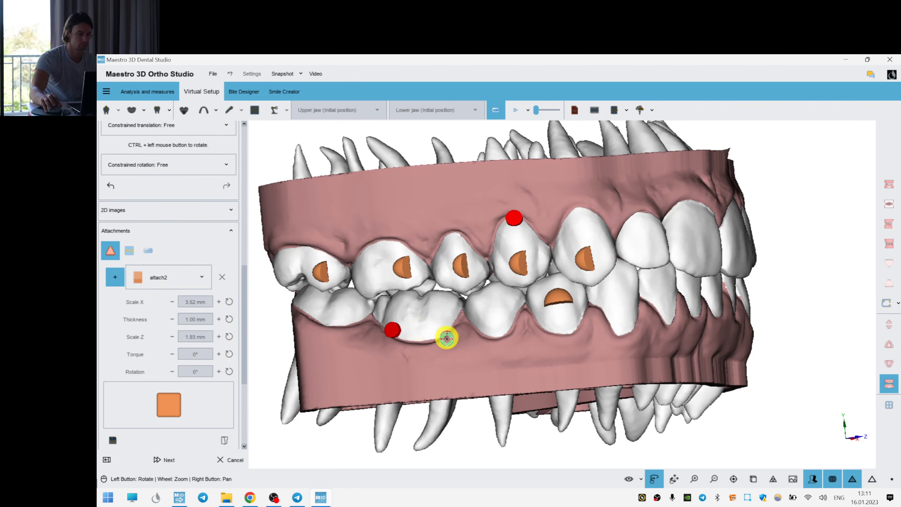
{"action": "left_click", "coordinate": [426, 315]}
- Size the block on molar 46 to 2.70 by 1.07 mm with 1.00 mm thickness and shift it slightly toward the gum
{"action": "scroll", "coordinate": [476, 331], "scroll_direction": "up", "scroll_amount": 5}
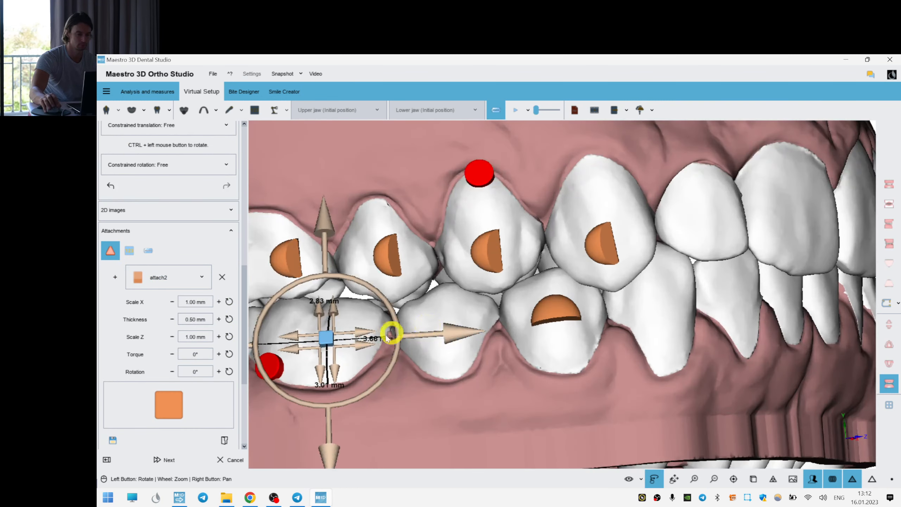
{"action": "right_click_drag", "start_coordinate": [392, 333], "coordinate": [526, 316]}
{"action": "left_click_drag", "start_coordinate": [467, 302], "coordinate": [450, 322]}
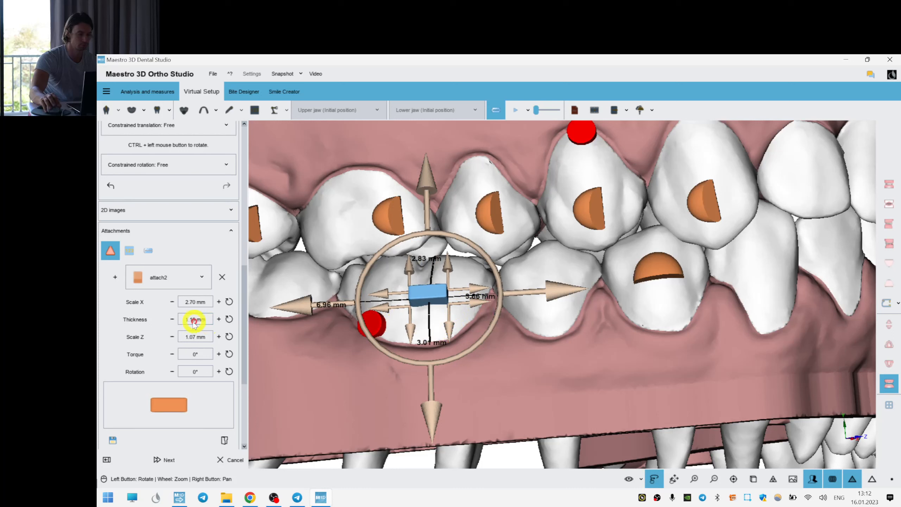
{"action": "left_click_drag", "start_coordinate": [391, 306], "coordinate": [300, 309]}
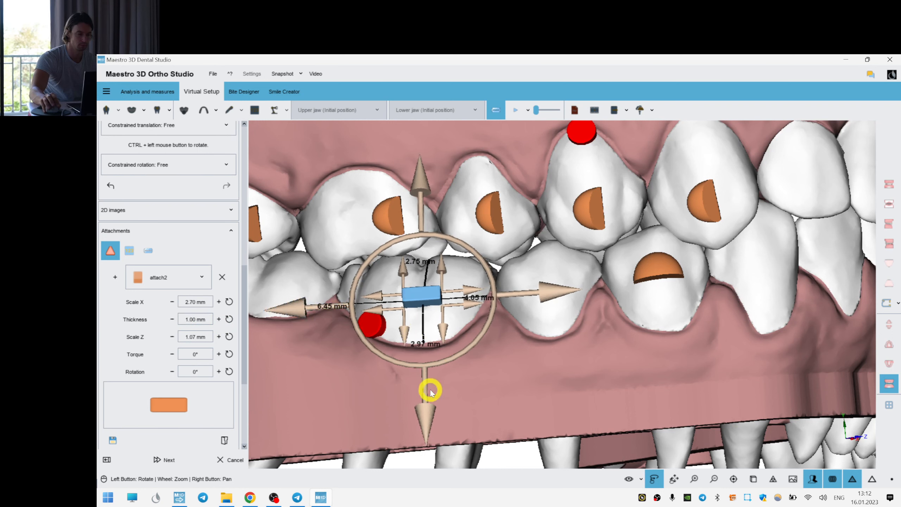
{"action": "left_click_drag", "start_coordinate": [423, 413], "coordinate": [424, 421]}
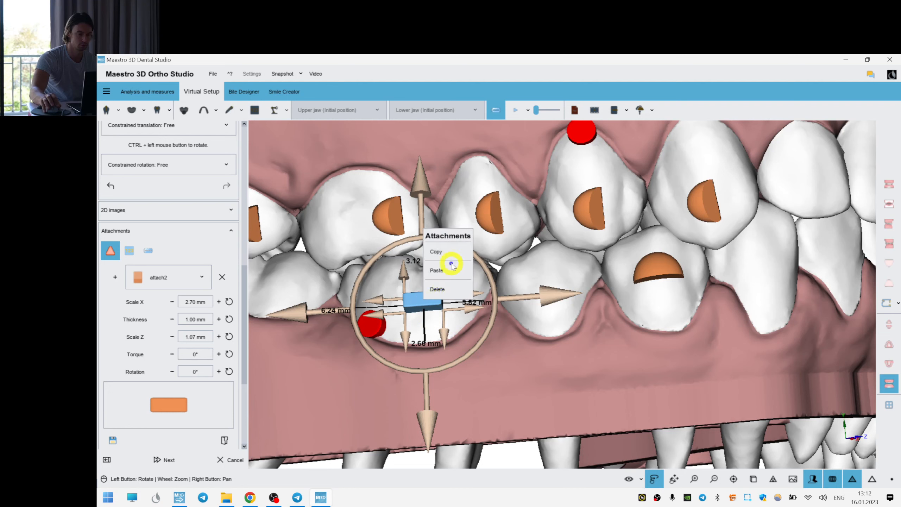
- Copy the block attachment from molar 46 onto lower left first molar 36 and nudge it toward the gum and mesially
{"action": "scroll", "coordinate": [565, 267], "scroll_direction": "down", "scroll_amount": 5}
{"action": "left_click_drag", "start_coordinate": [547, 258], "coordinate": [710, 258]}
{"action": "right_click", "coordinate": [659, 269]}
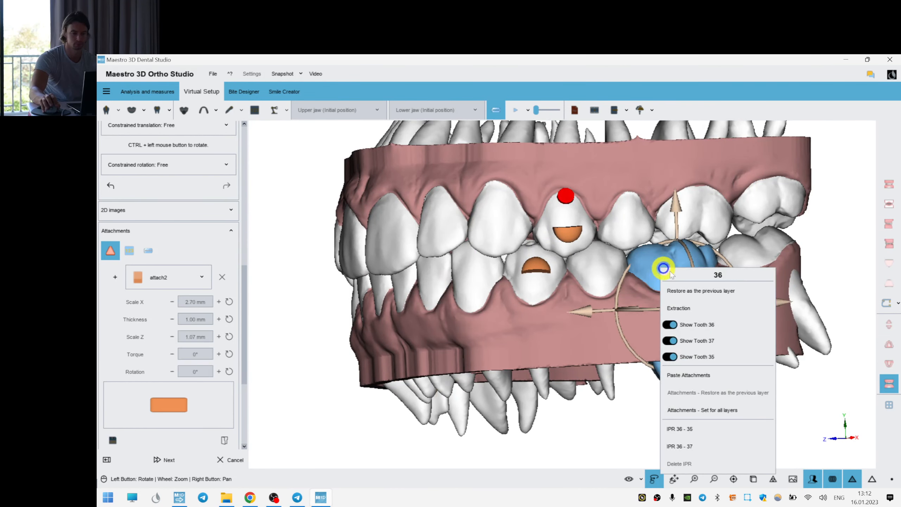
{"action": "left_click", "coordinate": [713, 375]}
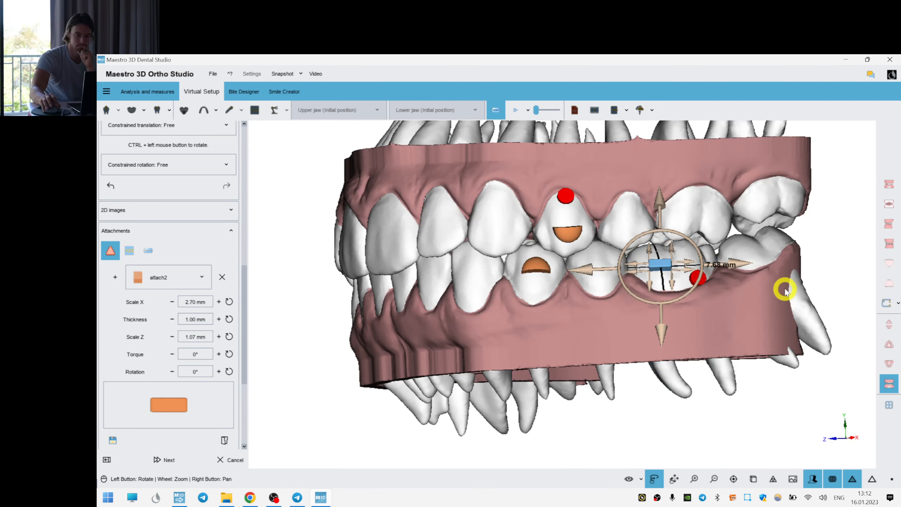
{"action": "scroll", "coordinate": [722, 279], "scroll_direction": "up", "scroll_amount": 3}
{"action": "left_click_drag", "start_coordinate": [694, 282], "coordinate": [702, 282]}
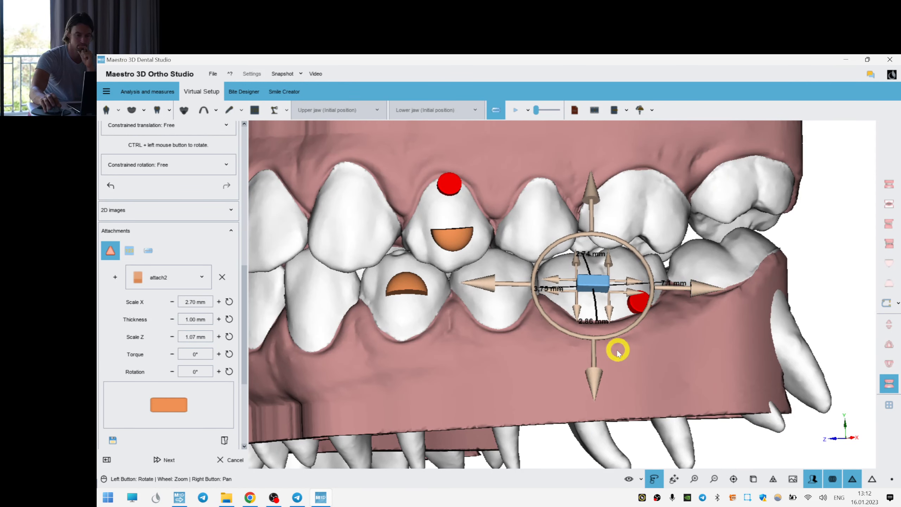
{"action": "left_click_drag", "start_coordinate": [594, 382], "coordinate": [595, 388]}
{"action": "left_click_drag", "start_coordinate": [644, 316], "coordinate": [647, 313]}
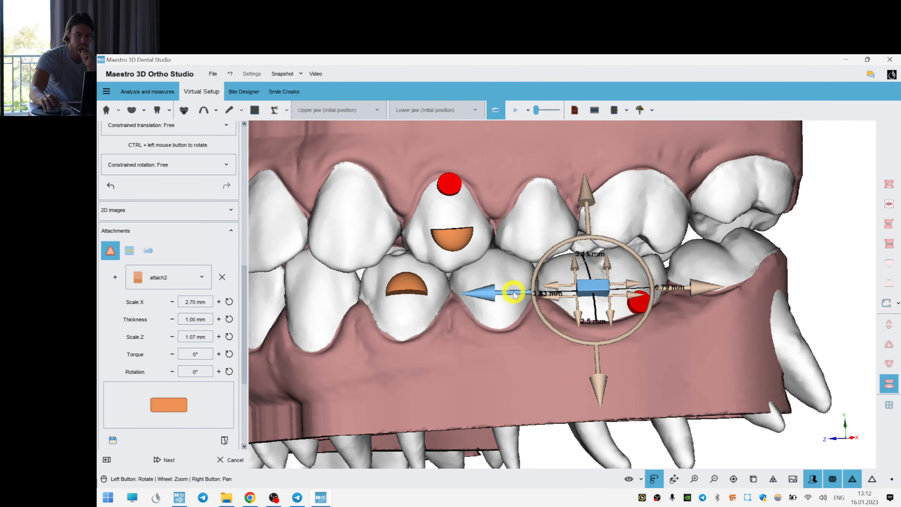
{"action": "left_click_drag", "start_coordinate": [495, 294], "coordinate": [486, 294]}
- Paste the block attachment onto upper left first molar 26, level it, and shift it slightly distally
{"action": "right_click", "coordinate": [631, 207]}
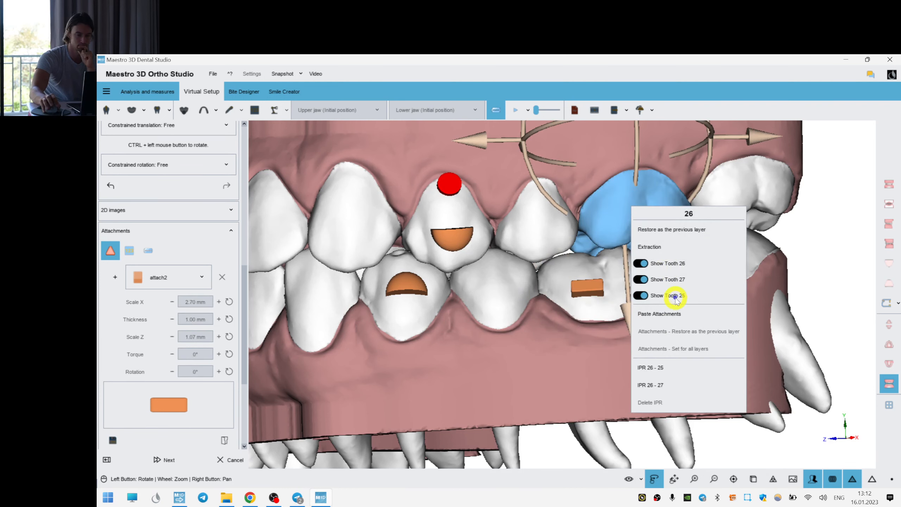
{"action": "left_click", "coordinate": [659, 314]}
{"action": "left_click_drag", "start_coordinate": [740, 316], "coordinate": [455, 202]}
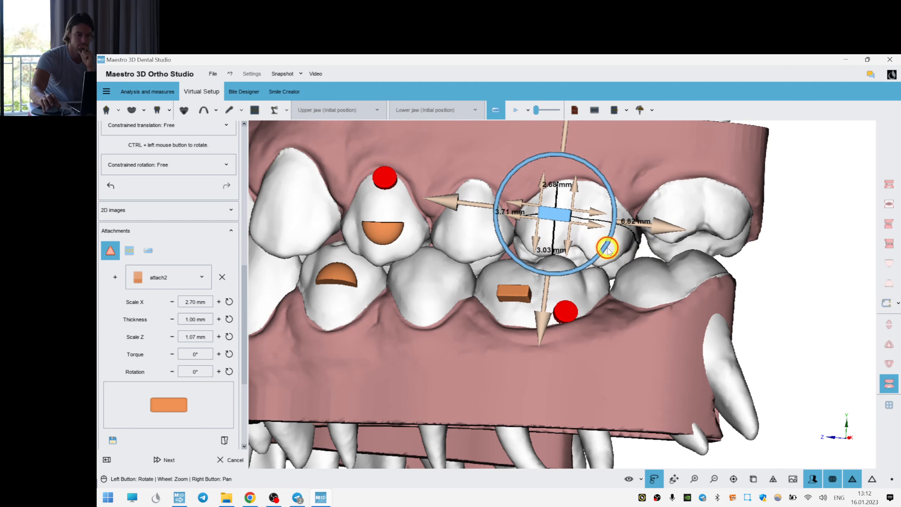
{"action": "left_click_drag", "start_coordinate": [660, 217], "coordinate": [669, 217]}
{"action": "left_click", "coordinate": [600, 157]}
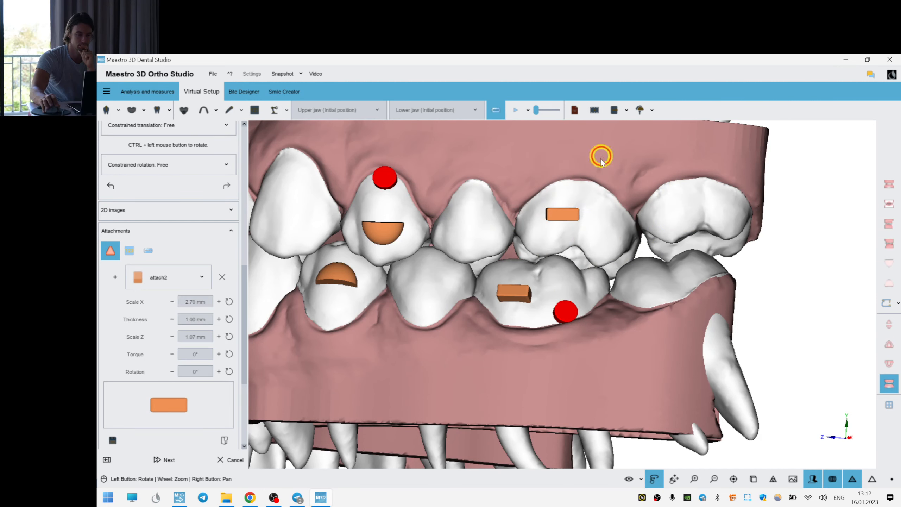
{"action": "scroll", "coordinate": [595, 255], "scroll_direction": "down", "scroll_amount": 3}
- Add a label to the buccal surface of the upper left second molar and rotate it upright
{"action": "left_click", "coordinate": [129, 250]}
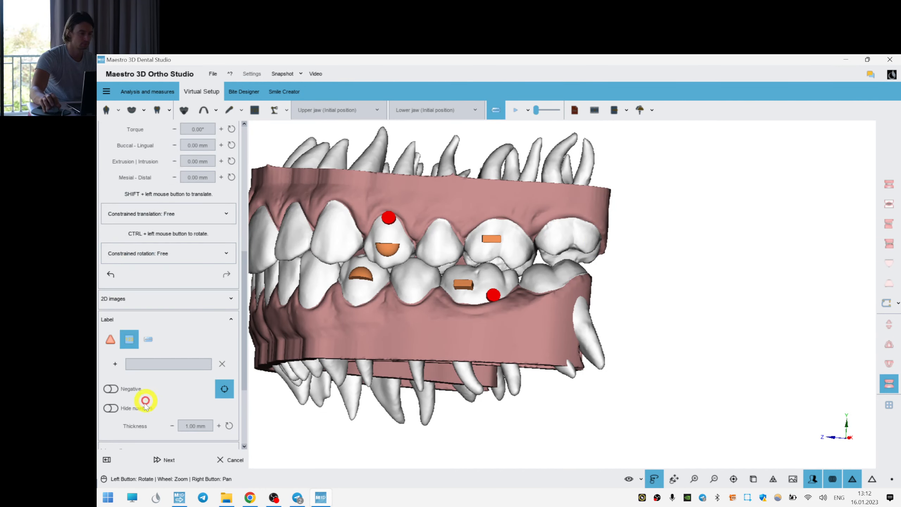
{"action": "left_click", "coordinate": [560, 231]}
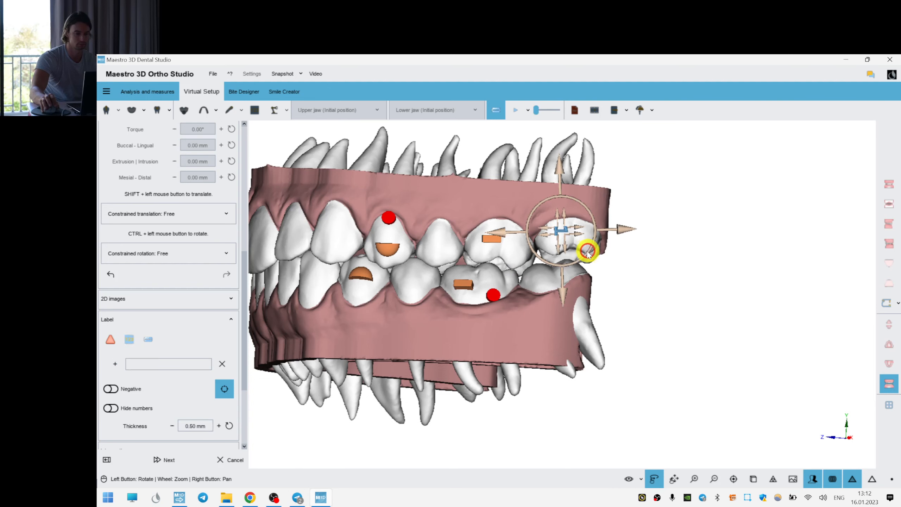
{"action": "scroll", "coordinate": [577, 256], "scroll_direction": "up", "scroll_amount": 5}
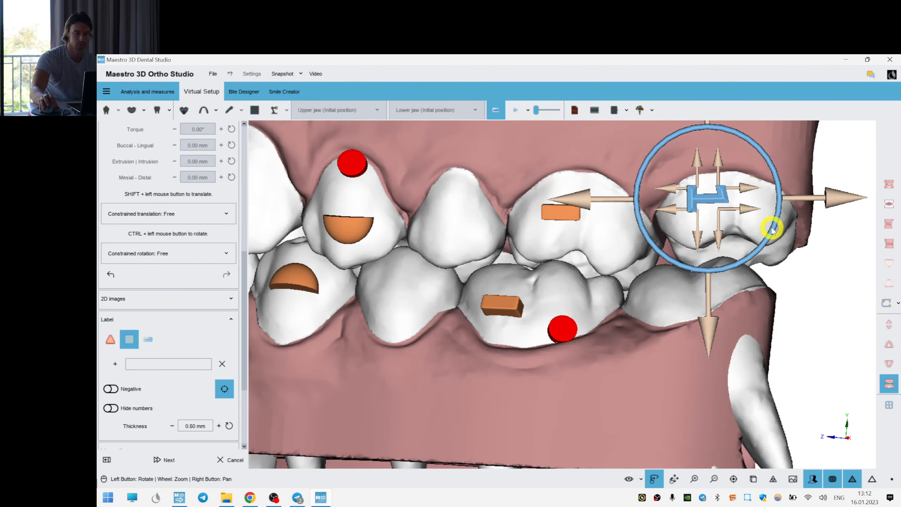
{"action": "left_click_drag", "start_coordinate": [770, 227], "coordinate": [649, 269]}
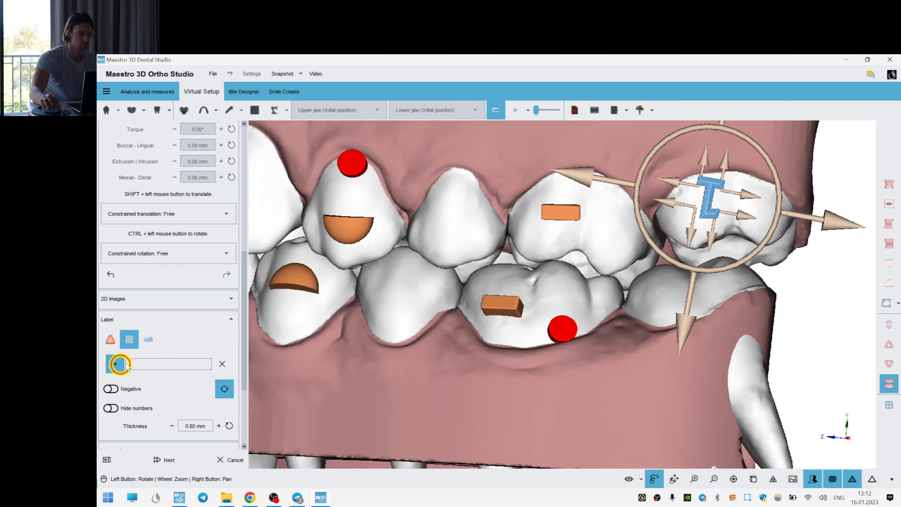
- Add a second label to the buccal surface of the lower left second molar and rotate it upright
{"action": "left_click", "coordinate": [117, 364]}
{"action": "left_click", "coordinate": [729, 295]}
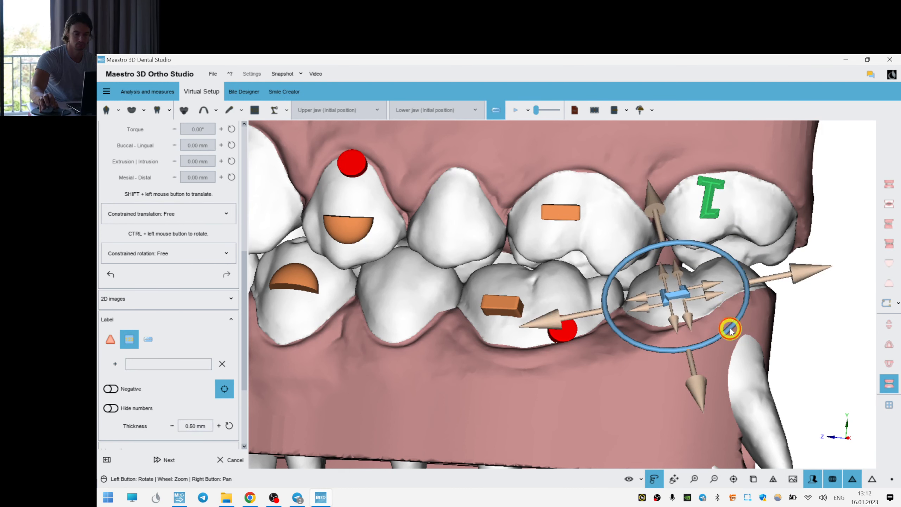
{"action": "left_click_drag", "start_coordinate": [728, 328], "coordinate": [722, 279]}
{"action": "scroll", "coordinate": [587, 227], "scroll_direction": "down", "scroll_amount": 3}
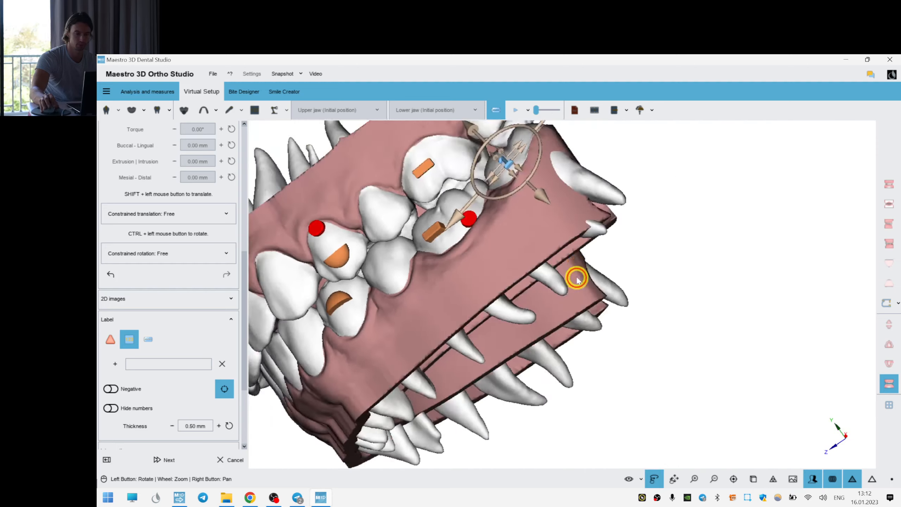
{"action": "left_click_drag", "start_coordinate": [577, 280], "coordinate": [556, 234]}
{"action": "left_click", "coordinate": [502, 263]}
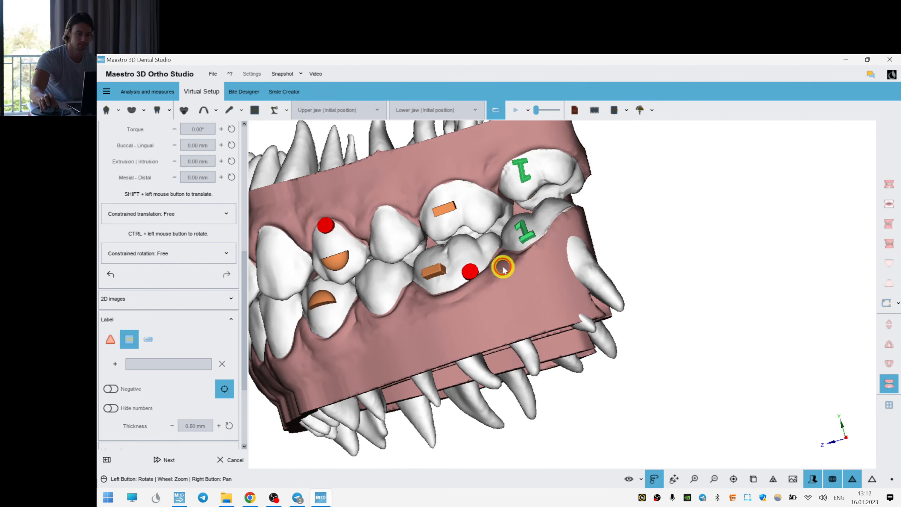
- Examine the movement values of lower front teeth 33, 43 and 41
{"action": "left_click_drag", "start_coordinate": [502, 263], "coordinate": [355, 279]}
{"action": "left_click", "coordinate": [356, 280]}
{"action": "left_click_drag", "start_coordinate": [426, 199], "coordinate": [247, 227]}
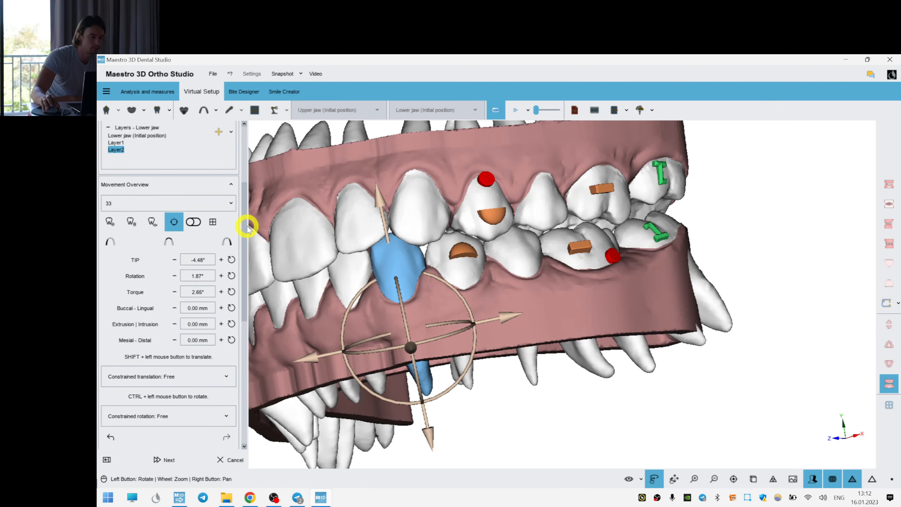
{"action": "left_click_drag", "start_coordinate": [360, 233], "coordinate": [440, 277]}
{"action": "left_click", "coordinate": [305, 291]}
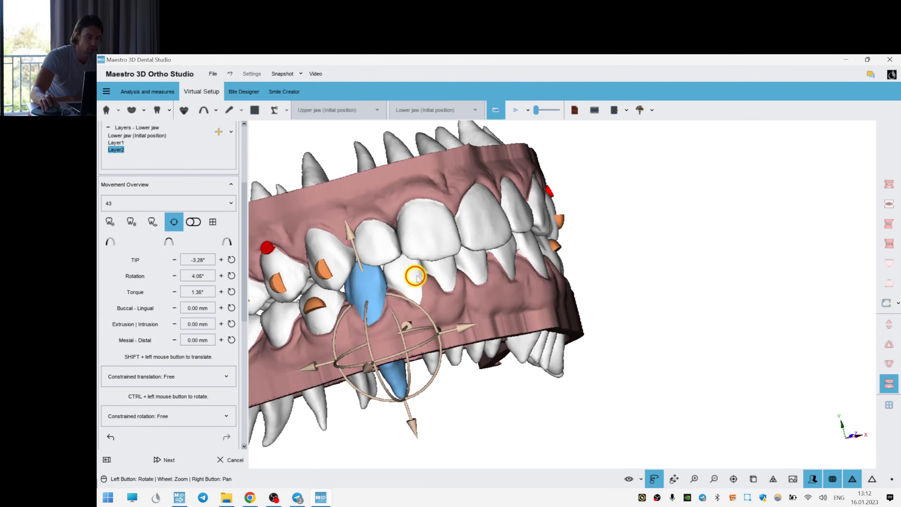
{"action": "left_click", "coordinate": [440, 269]}
{"action": "scroll", "coordinate": [815, 311], "scroll_direction": "down", "scroll_amount": 2}
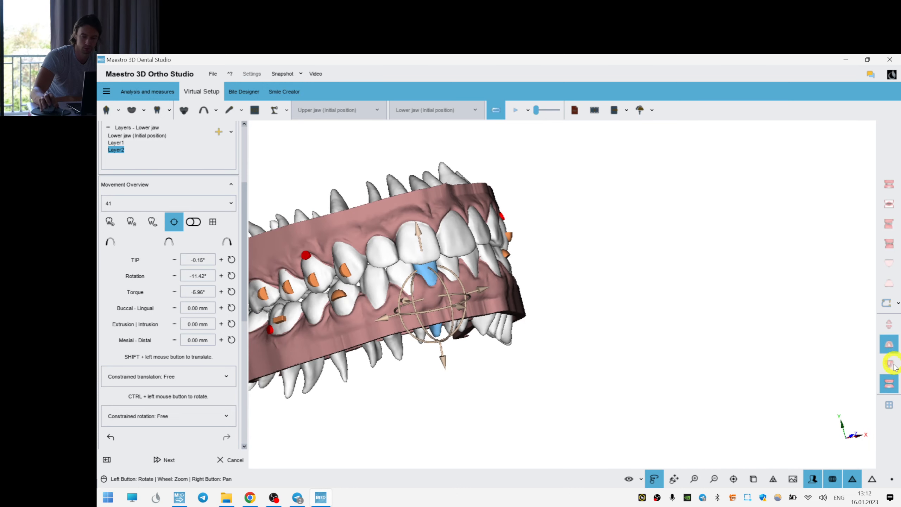
- Show only the lower jaw and set its attachments for all layers
{"action": "left_click", "coordinate": [890, 368]}
{"action": "left_click_drag", "start_coordinate": [606, 317], "coordinate": [364, 323]}
{"action": "right_click", "coordinate": [364, 323]}
{"action": "mouse_move", "coordinate": [382, 312]}
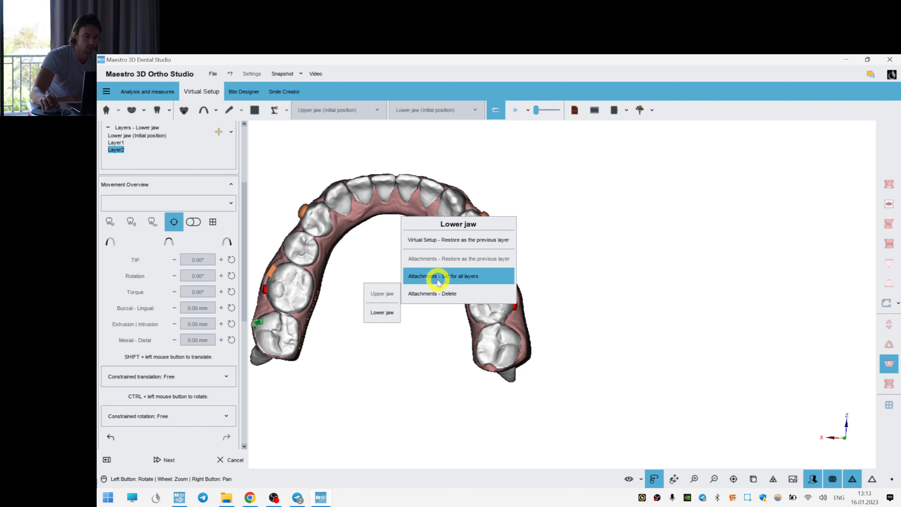
{"action": "left_click", "coordinate": [475, 262]}
- In lower-jaw Layer2, angulate central incisor 41 slightly to a tip of about -0.45°
{"action": "scroll", "coordinate": [553, 391], "scroll_direction": "up", "scroll_amount": 6}
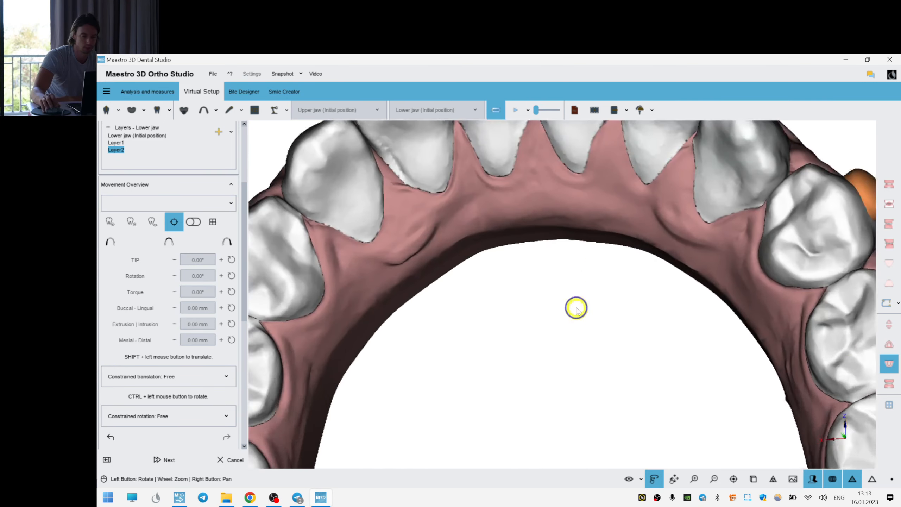
{"action": "left_click_drag", "start_coordinate": [577, 308], "coordinate": [552, 358]}
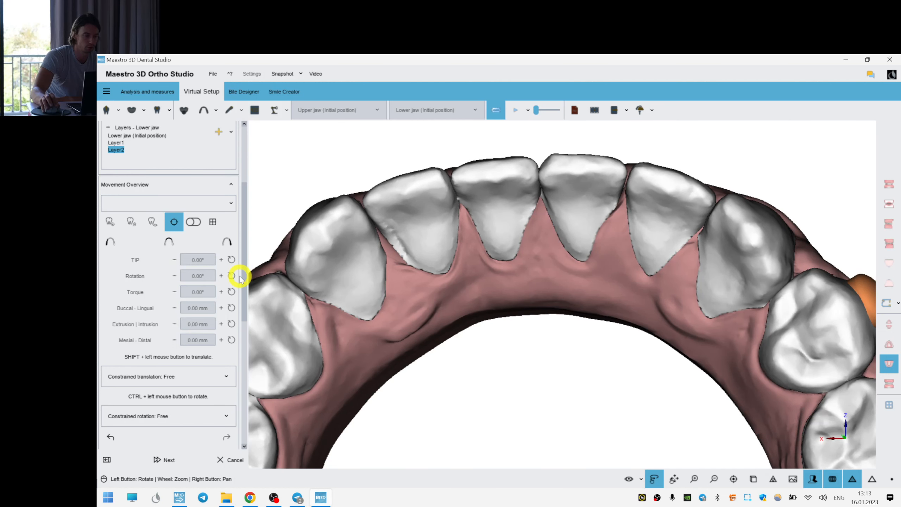
{"action": "left_click_drag", "start_coordinate": [241, 250], "coordinate": [180, 162]}
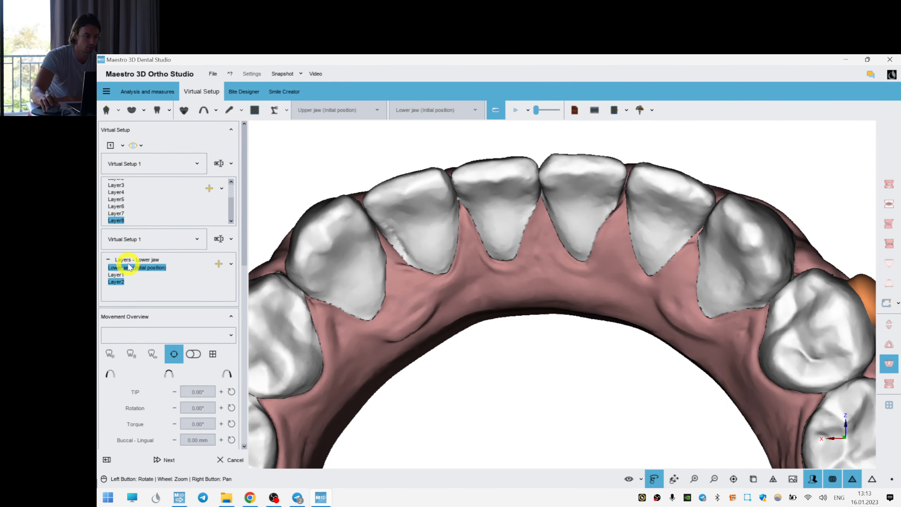
{"action": "left_click", "coordinate": [118, 282]}
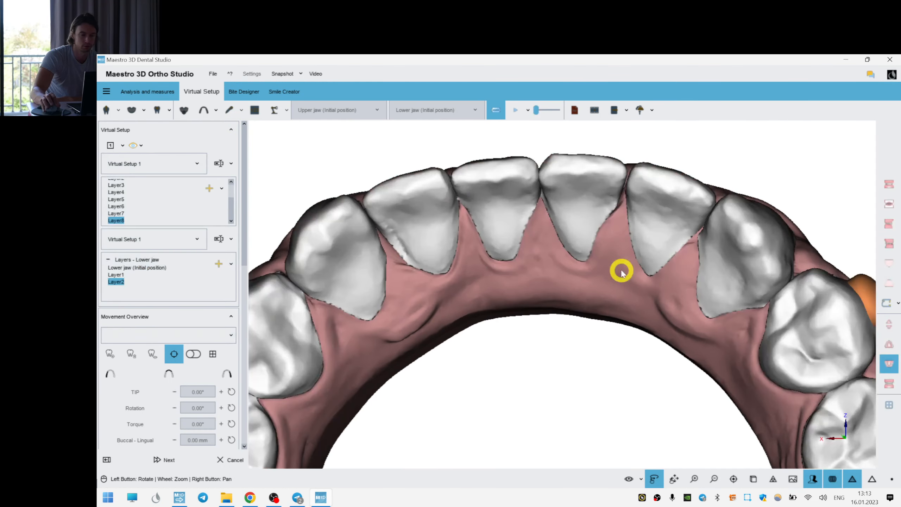
{"action": "right_click_drag", "start_coordinate": [633, 204], "coordinate": [564, 229]}
{"action": "left_click", "coordinate": [513, 229]}
{"action": "left_click_drag", "start_coordinate": [531, 305], "coordinate": [582, 296]}
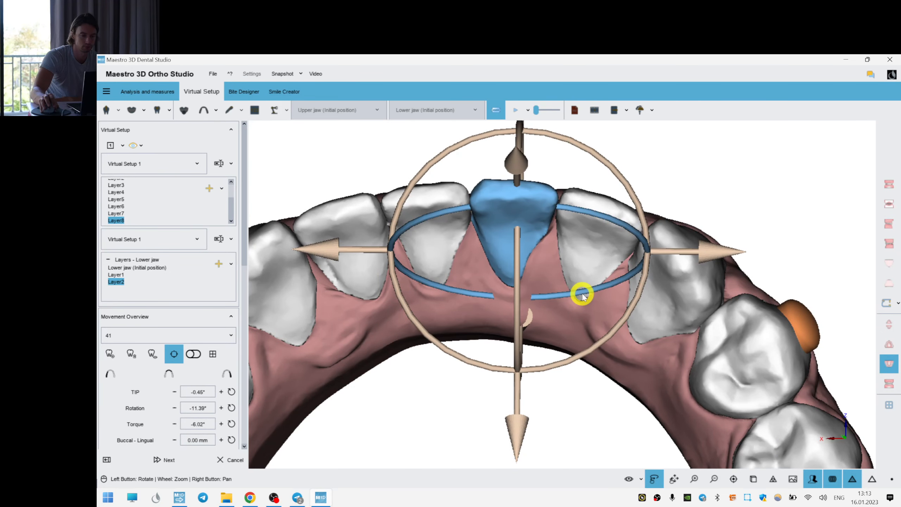
- Compare the lower incisors in Layer2 with the initial position, and adjust the torque of tooth 41 to about -7.32°
{"action": "left_click", "coordinate": [599, 228]}
{"action": "left_click", "coordinate": [131, 268]}
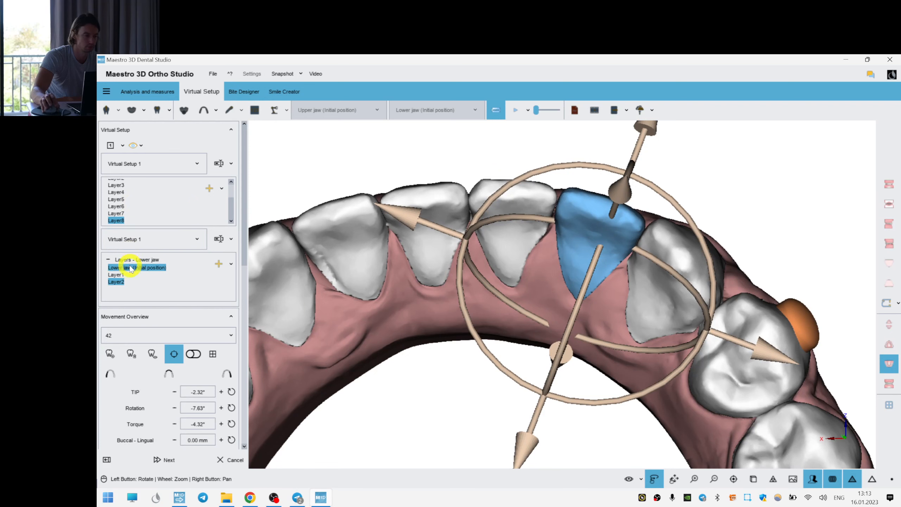
{"action": "left_click", "coordinate": [118, 281]}
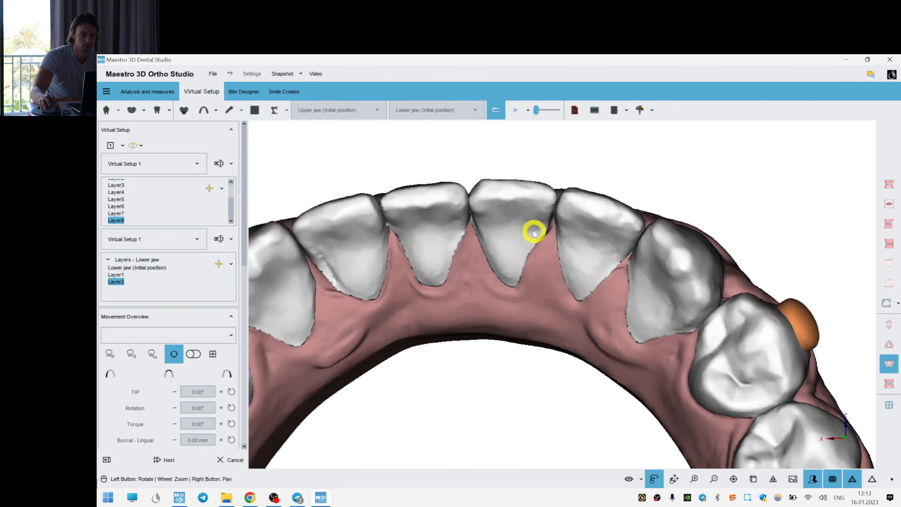
{"action": "left_click", "coordinate": [513, 273]}
{"action": "left_click_drag", "start_coordinate": [516, 283], "coordinate": [517, 286]}
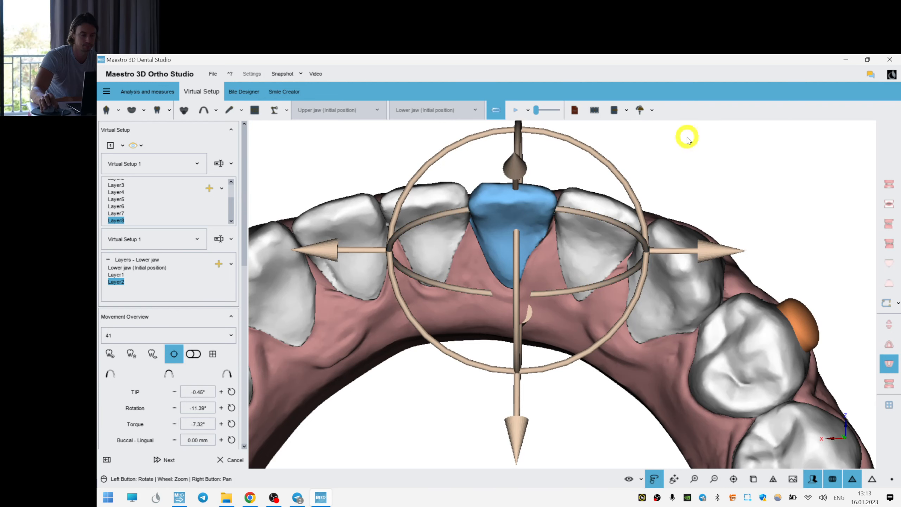
{"action": "left_click", "coordinate": [560, 167]}
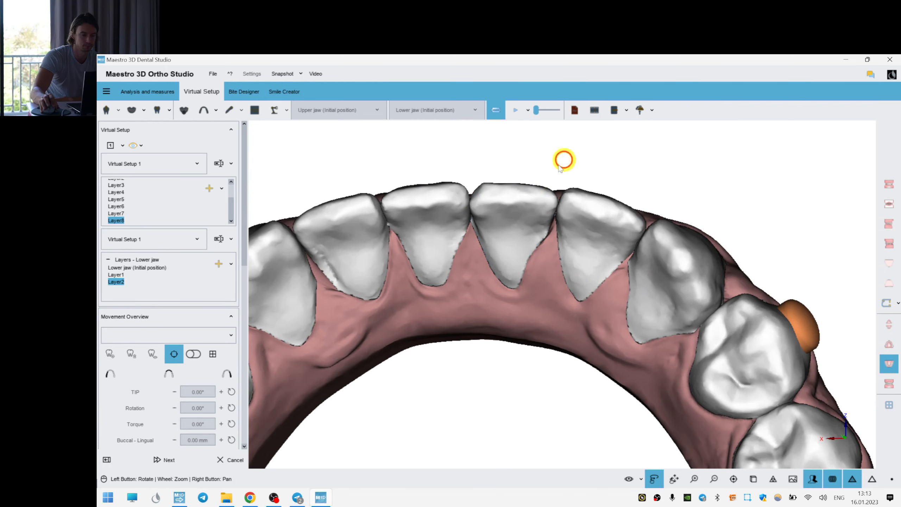
- Adjust lower central incisor 31 in Layer2 to about 12.10° rotation and -7.04° torque
{"action": "left_click", "coordinate": [144, 269]}
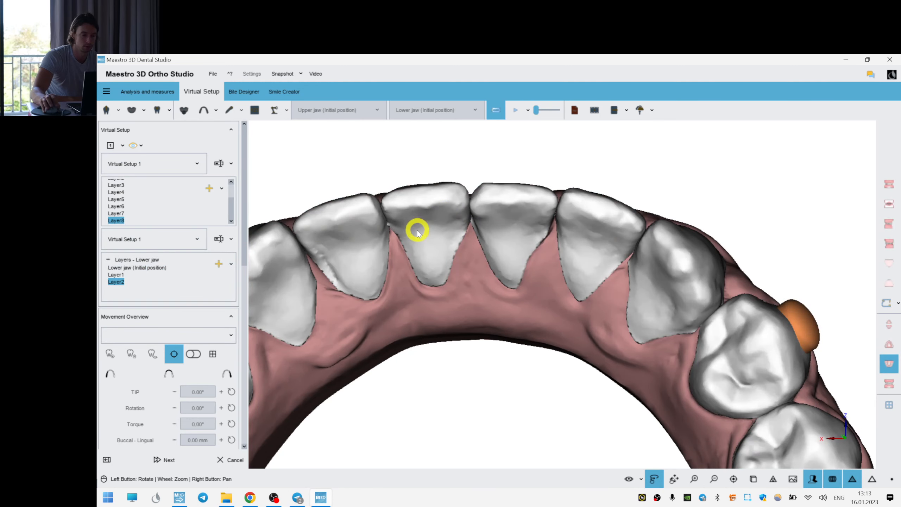
{"action": "left_click", "coordinate": [396, 253]}
{"action": "left_click_drag", "start_coordinate": [355, 396], "coordinate": [362, 401]}
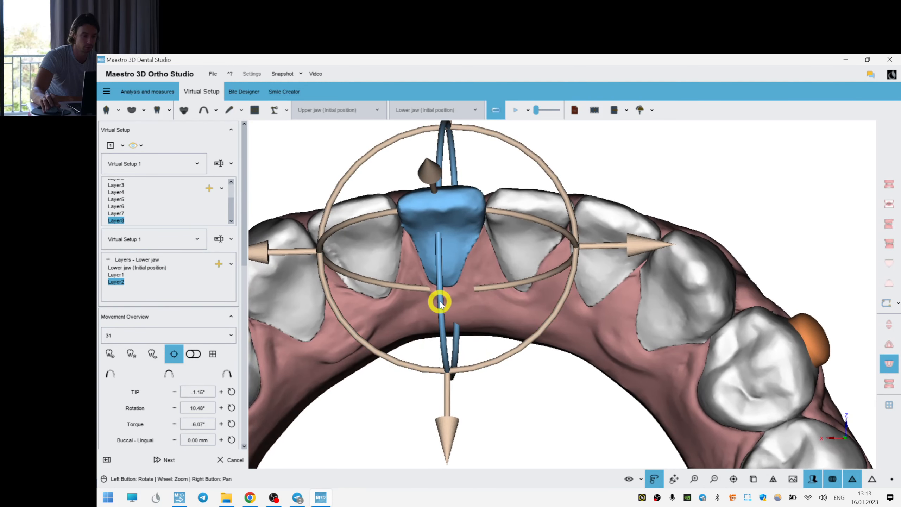
{"action": "left_click_drag", "start_coordinate": [440, 301], "coordinate": [443, 305]}
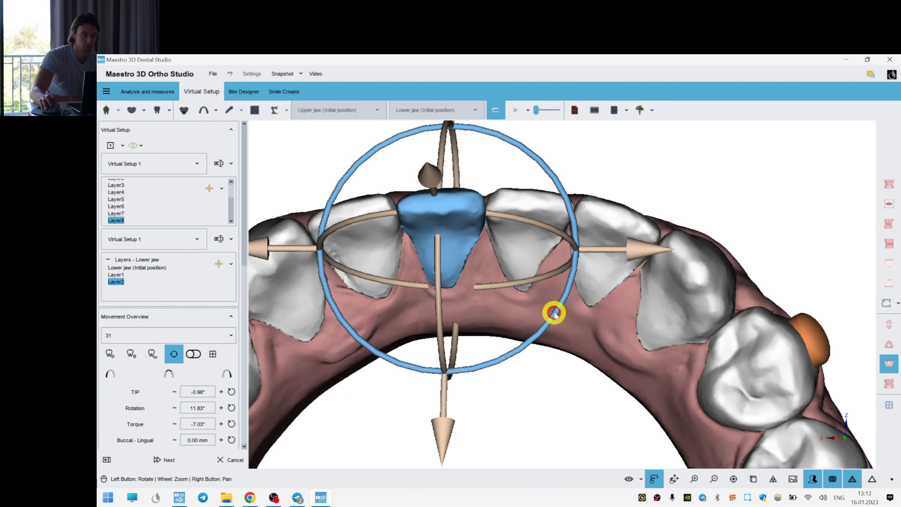
{"action": "left_click", "coordinate": [463, 341]}
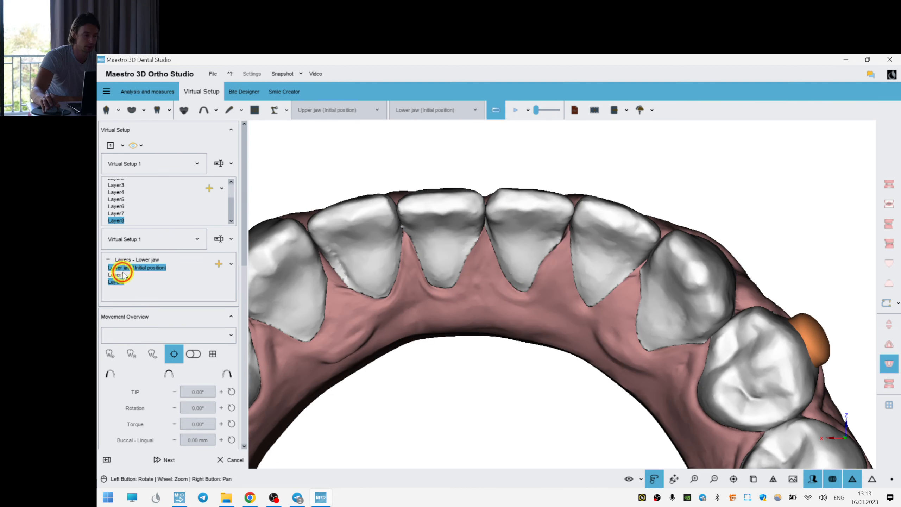
- Compare the lower front teeth, especially 32, between the initial lower jaw position and Layer2
{"action": "left_click", "coordinate": [123, 271]}
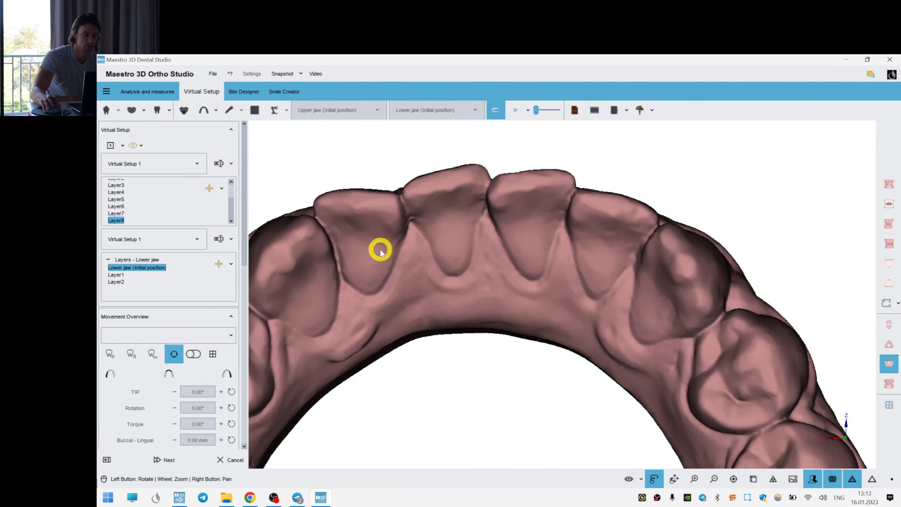
{"action": "left_click", "coordinate": [125, 282]}
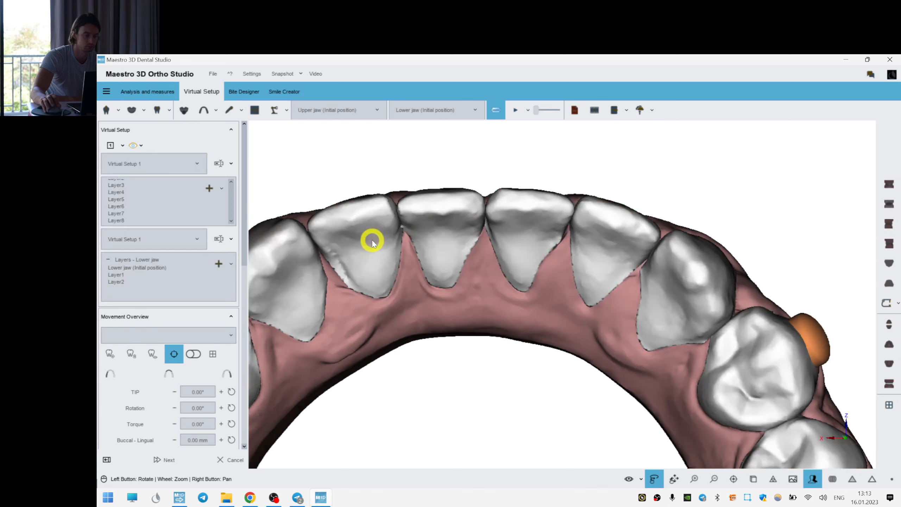
{"action": "left_click", "coordinate": [372, 245]}
{"action": "left_click", "coordinate": [120, 269]}
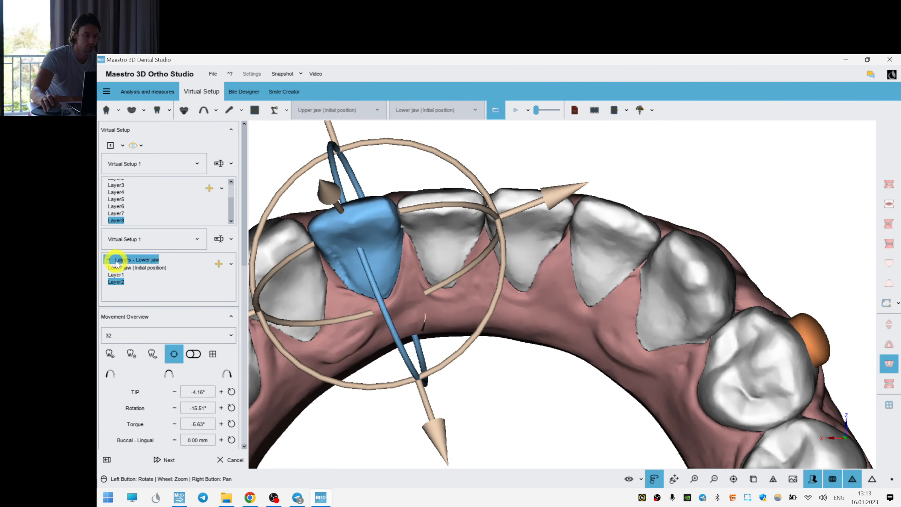
{"action": "left_click", "coordinate": [117, 284]}
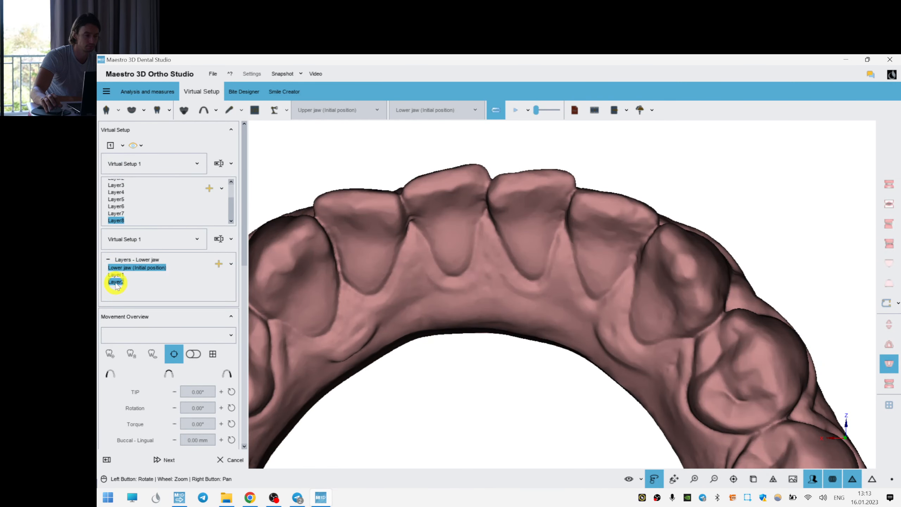
- Increase the torque of lower central incisor 31 in Layer2 to about -7.49°
{"action": "left_click", "coordinate": [434, 235]}
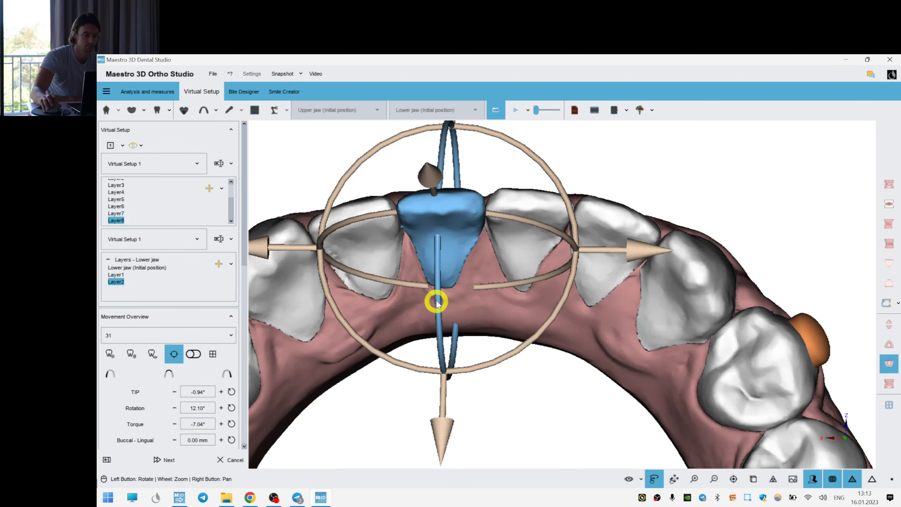
{"action": "left_click_drag", "start_coordinate": [438, 302], "coordinate": [434, 301]}
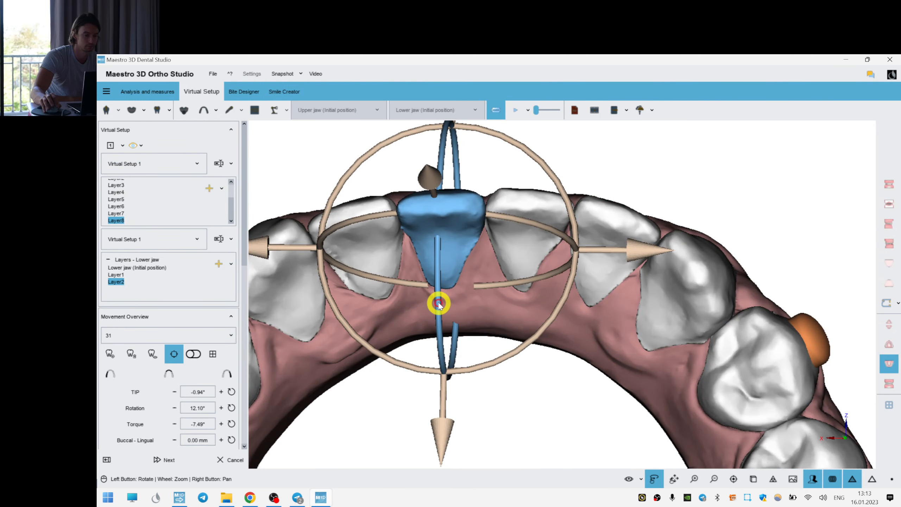
{"action": "left_click", "coordinate": [561, 317]}
- On lower-jaw Layer1, place an attach3 attachment, about 1.23 × 2.36 mm and 0.50 mm thick, on the lingual surface of tooth 32
{"action": "left_click", "coordinate": [126, 268]}
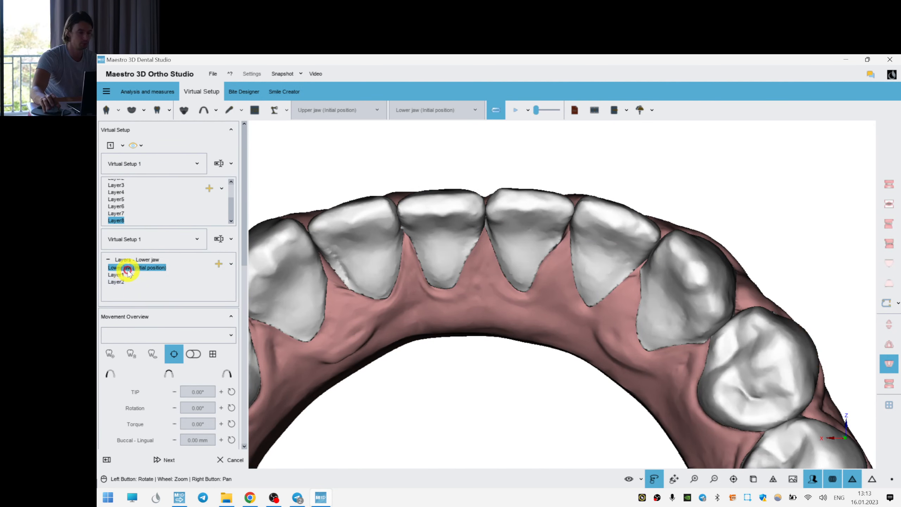
{"action": "left_click", "coordinate": [117, 275]}
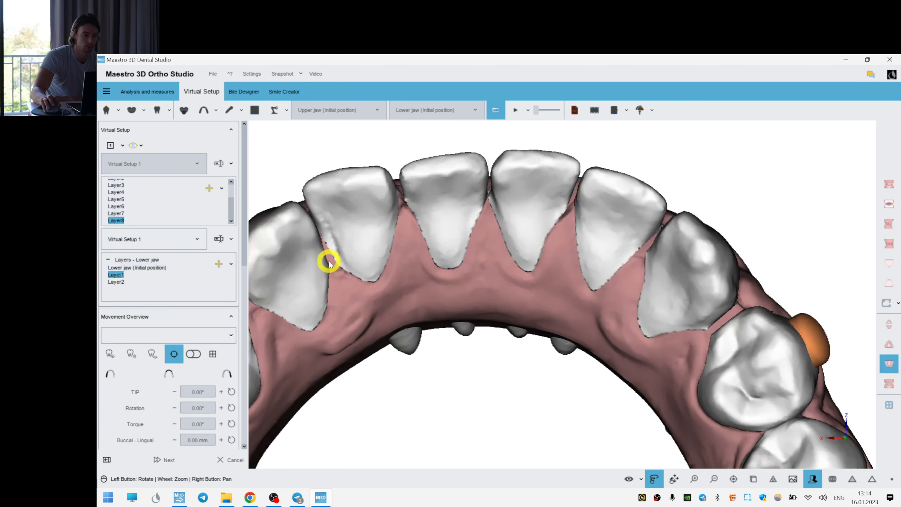
{"action": "left_click_drag", "start_coordinate": [242, 253], "coordinate": [229, 381]}
{"action": "left_click", "coordinate": [110, 295]}
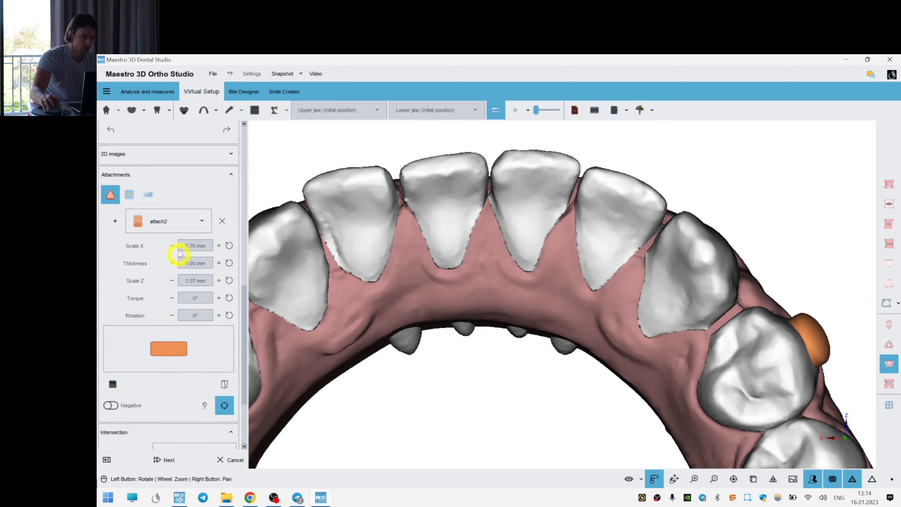
{"action": "left_click", "coordinate": [175, 223]}
{"action": "left_click", "coordinate": [177, 255]}
{"action": "left_click", "coordinate": [114, 221]}
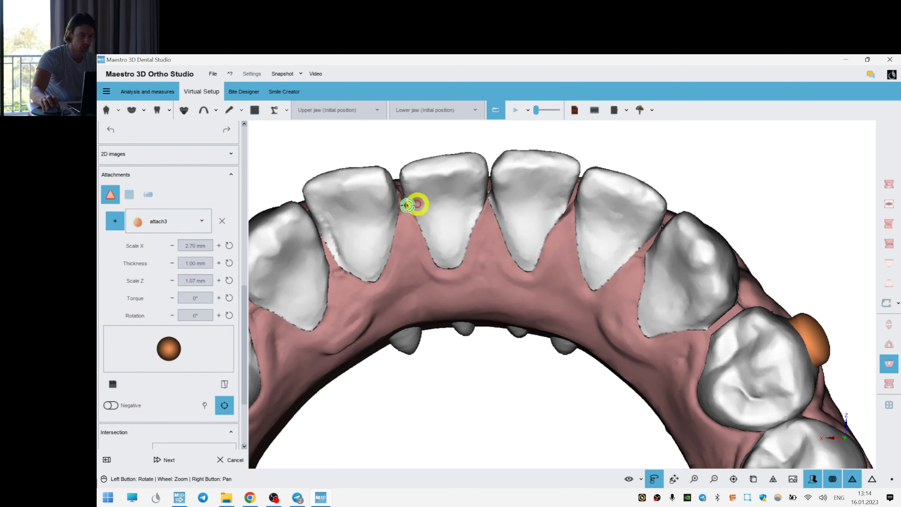
{"action": "left_click", "coordinate": [375, 202]}
{"action": "mouse_move", "coordinate": [393, 222]}
{"action": "left_mouse_down"}
{"action": "mouse_move", "coordinate": [416, 202]}
{"action": "mouse_move", "coordinate": [394, 227]}
{"action": "left_mouse_up"}
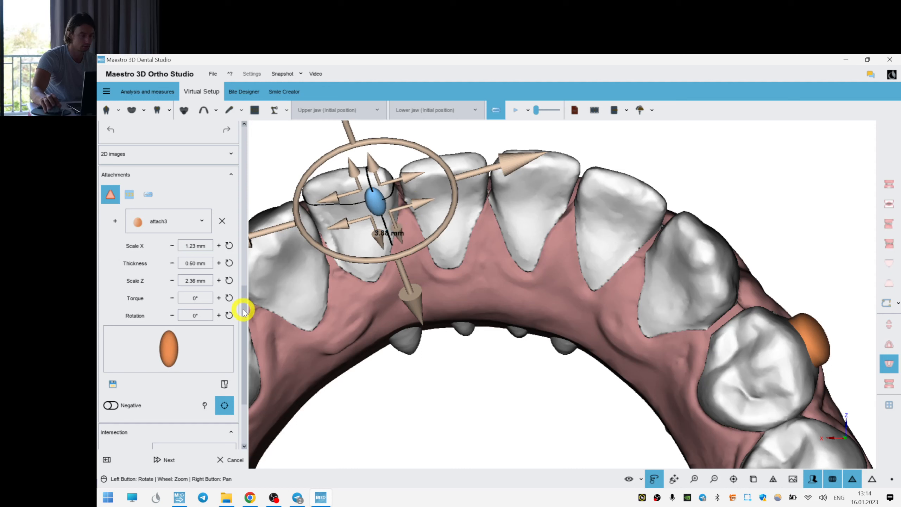
- Make the lingual attachment on tooth 32 negative and copy it
{"action": "scroll", "coordinate": [244, 311], "scroll_direction": "up", "scroll_amount": 5}
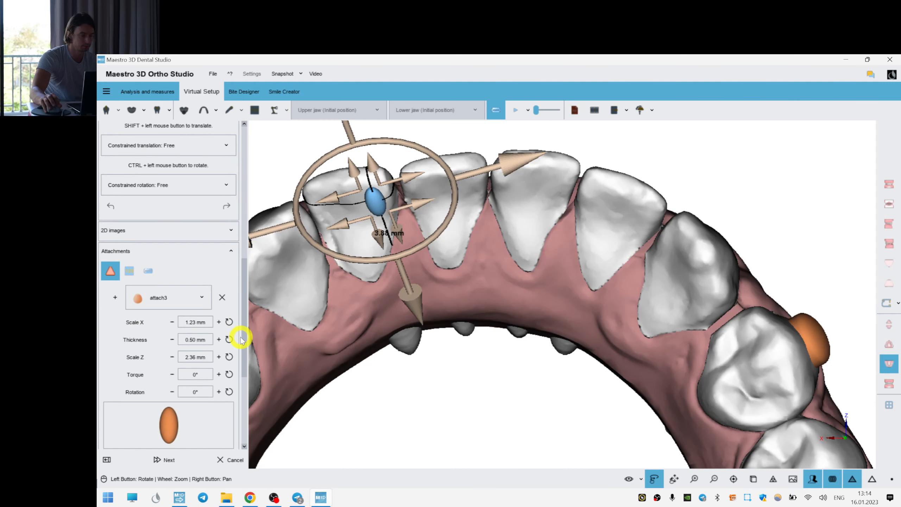
{"action": "left_click_drag", "start_coordinate": [242, 339], "coordinate": [122, 438]}
{"action": "left_click", "coordinate": [110, 435]}
{"action": "right_click", "coordinate": [369, 201]}
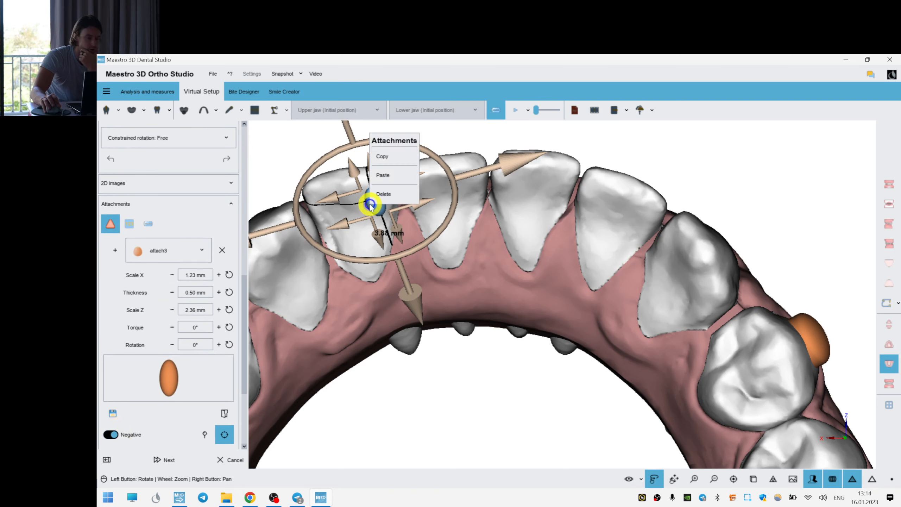
{"action": "left_click", "coordinate": [397, 157]}
- Shift the negative attachment on tooth 32 slightly toward its mesial side
{"action": "left_click", "coordinate": [735, 142]}
{"action": "right_click", "coordinate": [595, 157]}
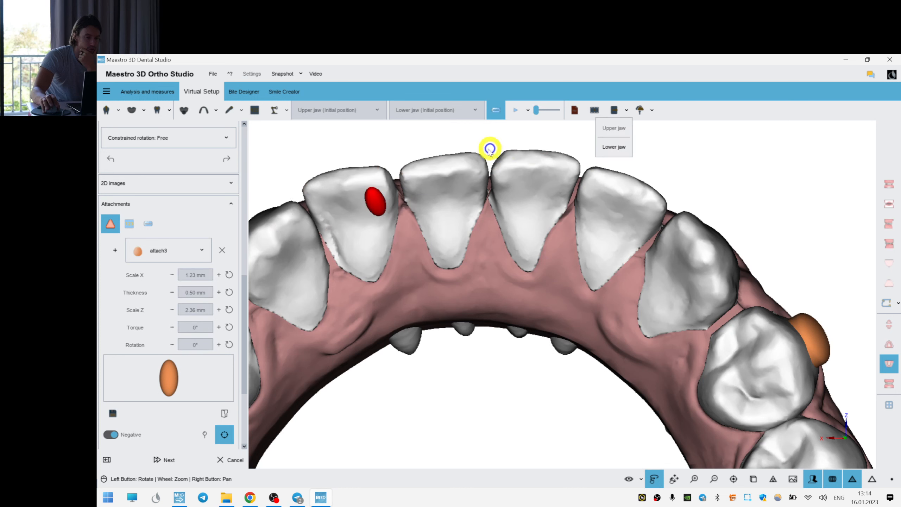
{"action": "left_click", "coordinate": [298, 221]}
{"action": "left_click", "coordinate": [374, 204]}
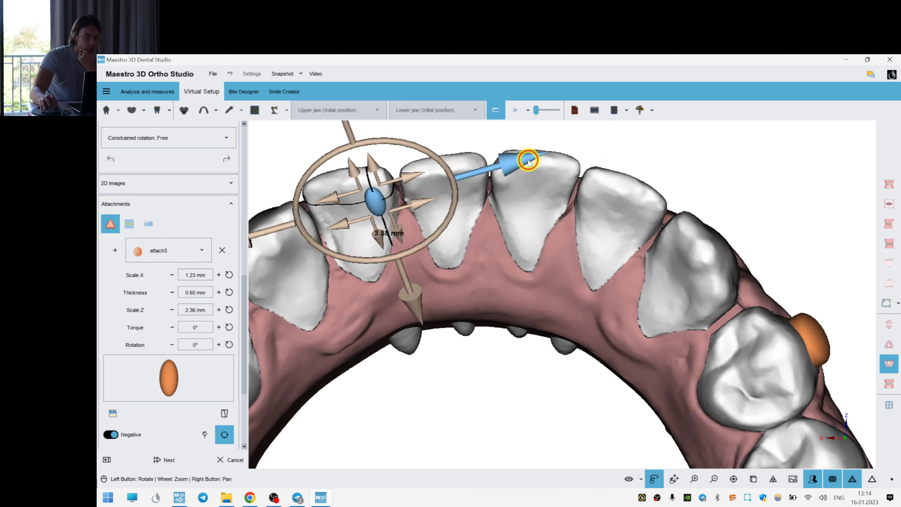
{"action": "left_click", "coordinate": [229, 321]}
- Paste the negative attachment onto the lingual surface of tooth 41 in Layer1 and move it closer to the incisal edge
{"action": "left_click_drag", "start_coordinate": [242, 317], "coordinate": [234, 173]}
{"action": "left_click", "coordinate": [116, 227]}
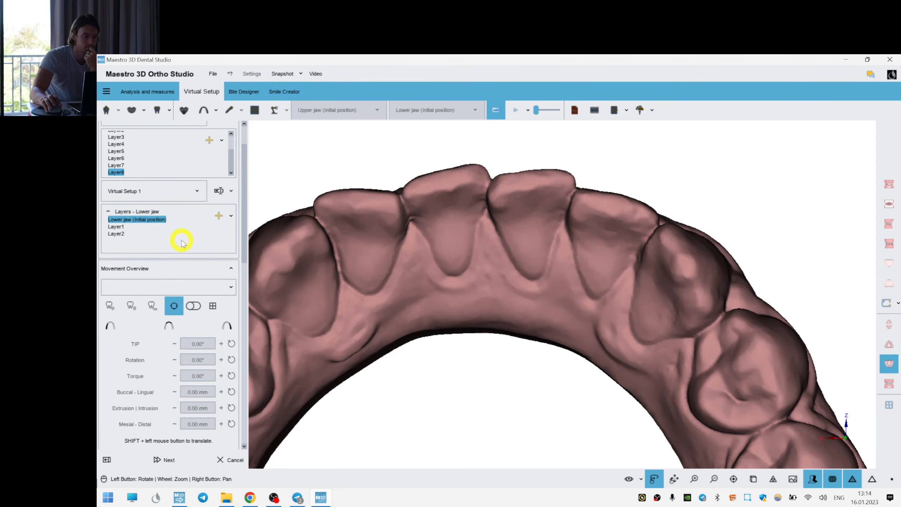
{"action": "right_click", "coordinate": [508, 192]}
{"action": "left_click", "coordinate": [551, 302]}
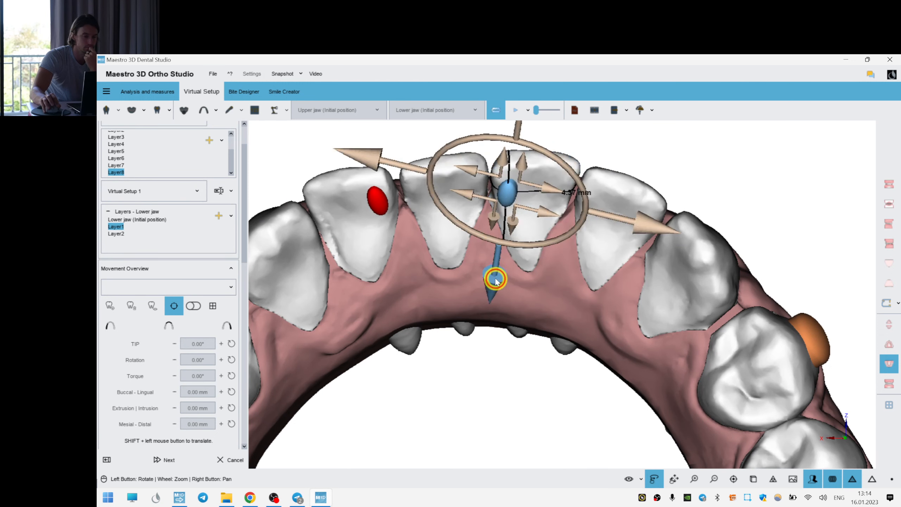
{"action": "left_click_drag", "start_coordinate": [495, 280], "coordinate": [496, 273]}
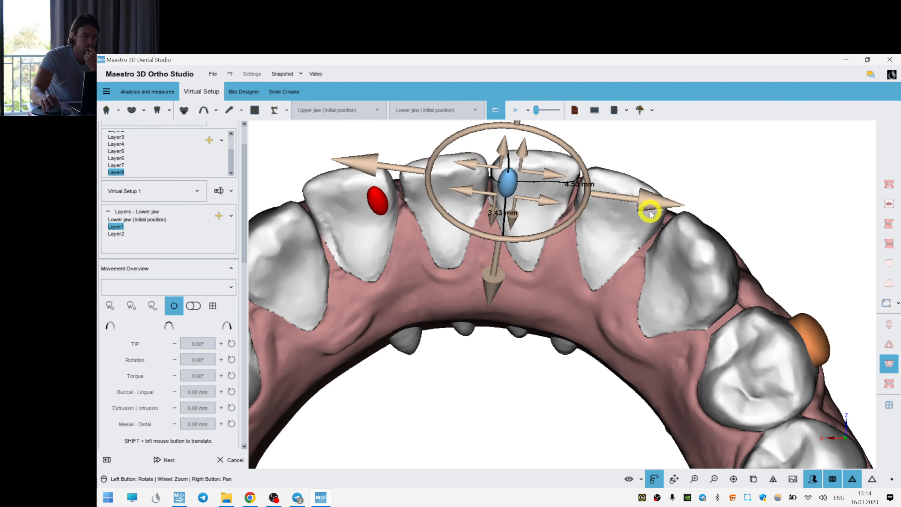
{"action": "left_click", "coordinate": [531, 349]}
- Paste the negative attachment onto the labial surface of tooth 31 in lower-jaw Layer2, near its mesial edge
{"action": "left_click", "coordinate": [118, 235]}
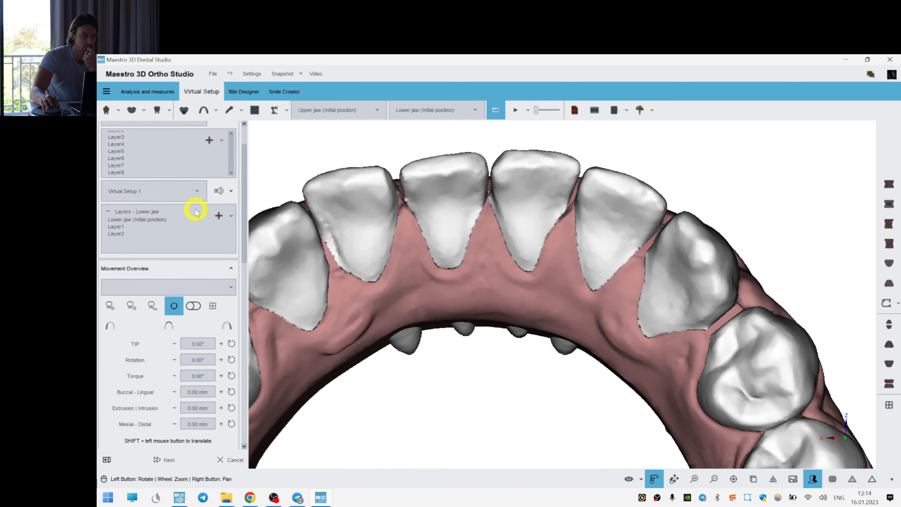
{"action": "left_click", "coordinate": [116, 235]}
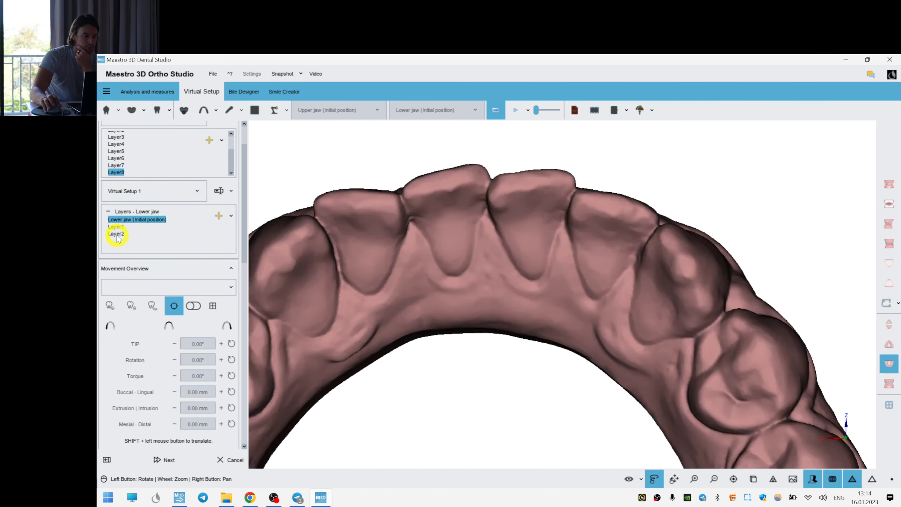
{"action": "left_click_drag", "start_coordinate": [495, 356], "coordinate": [462, 252]}
{"action": "right_click", "coordinate": [445, 217]}
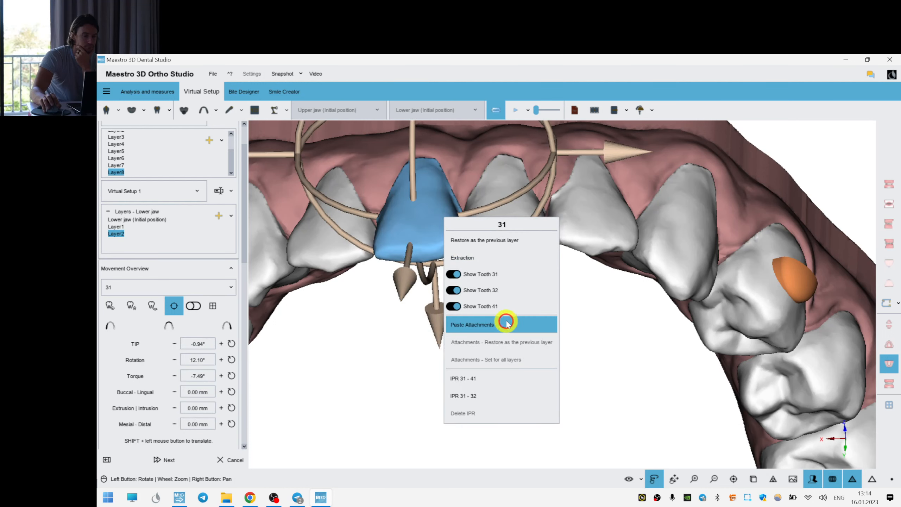
{"action": "left_click", "coordinate": [504, 318]}
{"action": "right_click", "coordinate": [455, 299]}
{"action": "left_click_drag", "start_coordinate": [402, 360], "coordinate": [503, 344]}
- Paste another negative attachment onto the labial surface of tooth 32 in Layer2 and adjust its position near the distal edge
{"action": "right_click", "coordinate": [481, 262]}
{"action": "left_click", "coordinate": [513, 369]}
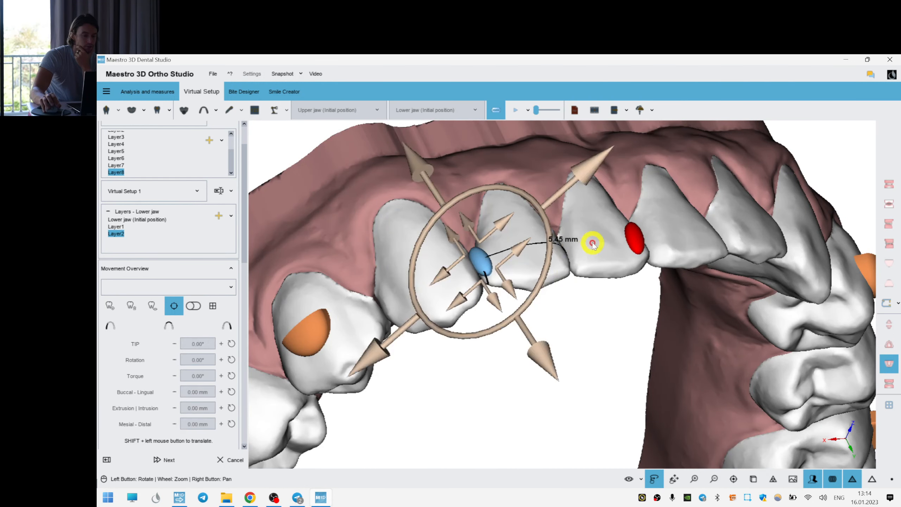
{"action": "left_click_drag", "start_coordinate": [586, 168], "coordinate": [605, 165]}
{"action": "left_click_drag", "start_coordinate": [558, 363], "coordinate": [559, 369]}
{"action": "left_click", "coordinate": [499, 394]}
{"action": "scroll", "coordinate": [516, 370], "scroll_direction": "down", "scroll_amount": 3}
{"action": "mouse_move", "coordinate": [521, 326]}
{"action": "left_mouse_down"}
{"action": "mouse_move", "coordinate": [670, 346]}
{"action": "mouse_move", "coordinate": [485, 322]}
{"action": "mouse_move", "coordinate": [507, 325]}
{"action": "left_mouse_up"}
{"action": "key", "text": "f"}
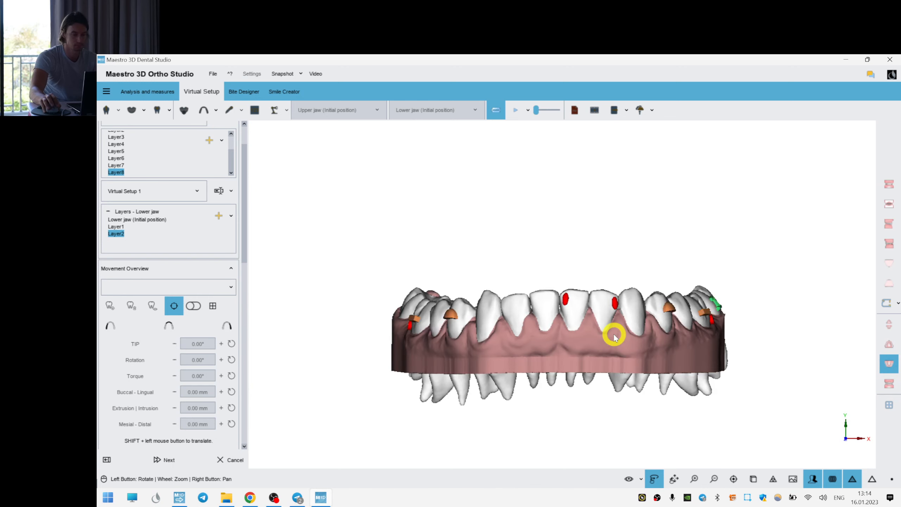
- Intrude tooth 41 by about 0.16 mm and teeth 31 and 32 by about 0.21 mm each in lower-jaw Layer2
{"action": "scroll", "coordinate": [587, 317], "scroll_direction": "up", "scroll_amount": 4}
{"action": "left_click", "coordinate": [588, 315]}
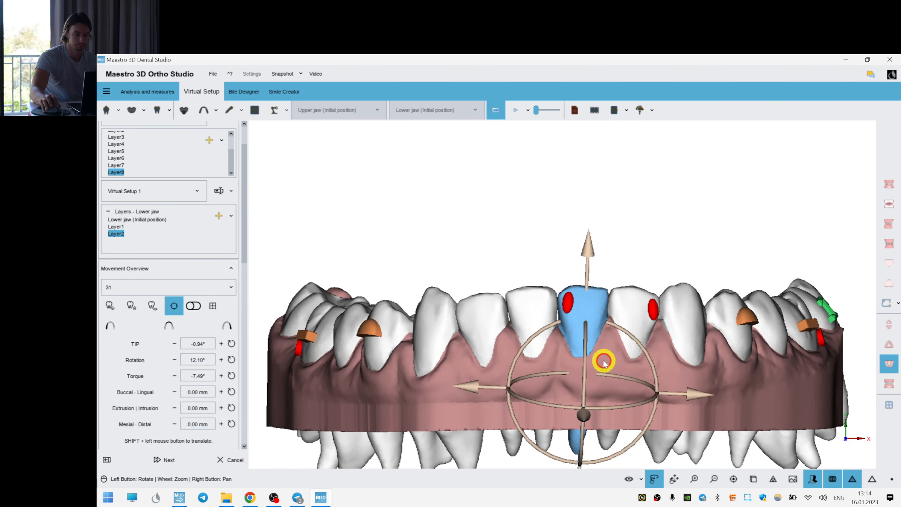
{"action": "left_click", "coordinate": [536, 303]}
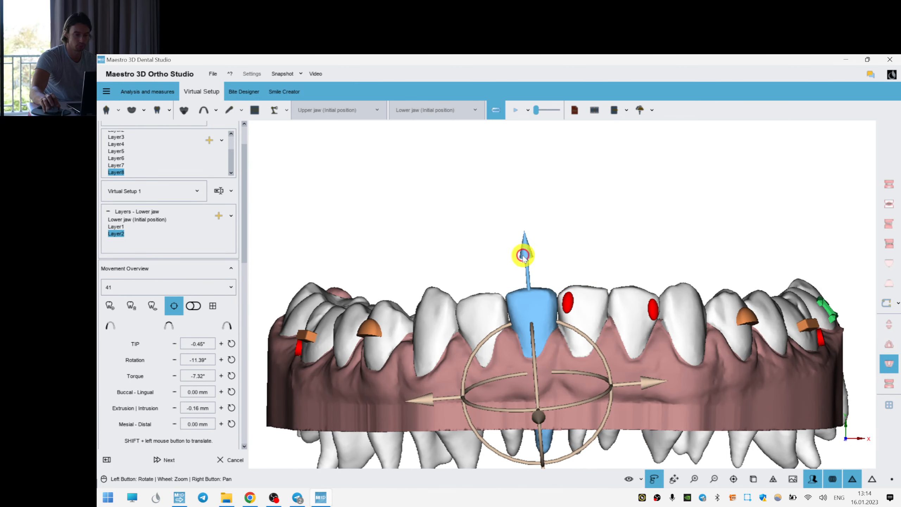
{"action": "left_click", "coordinate": [575, 303]}
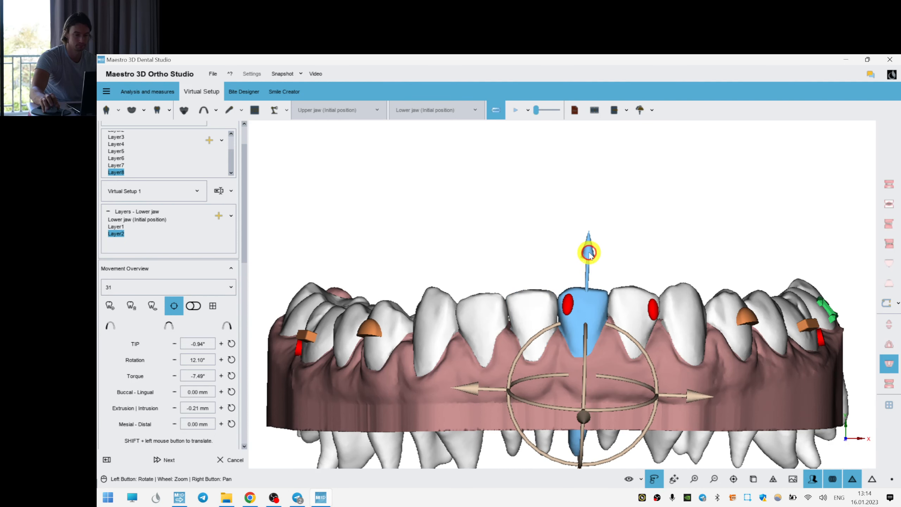
{"action": "left_click", "coordinate": [633, 286]}
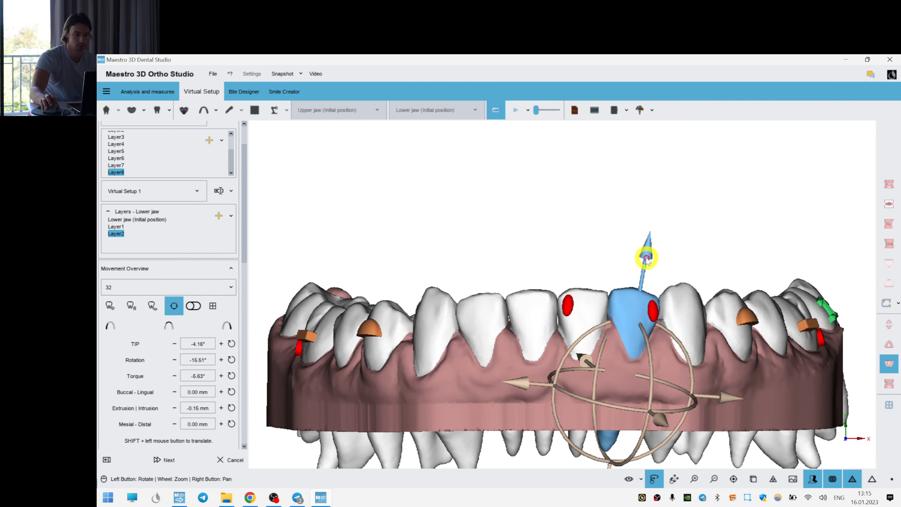
{"action": "left_click", "coordinate": [601, 256]}
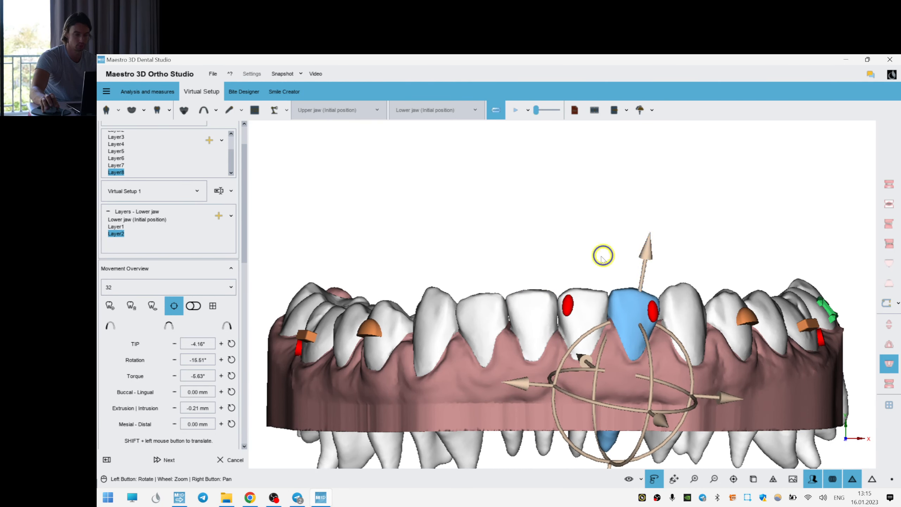
- Set the upper jaw attachments of Layer8 for all layers
{"action": "left_click", "coordinate": [891, 382]}
{"action": "left_click_drag", "start_coordinate": [568, 301], "coordinate": [799, 215]}
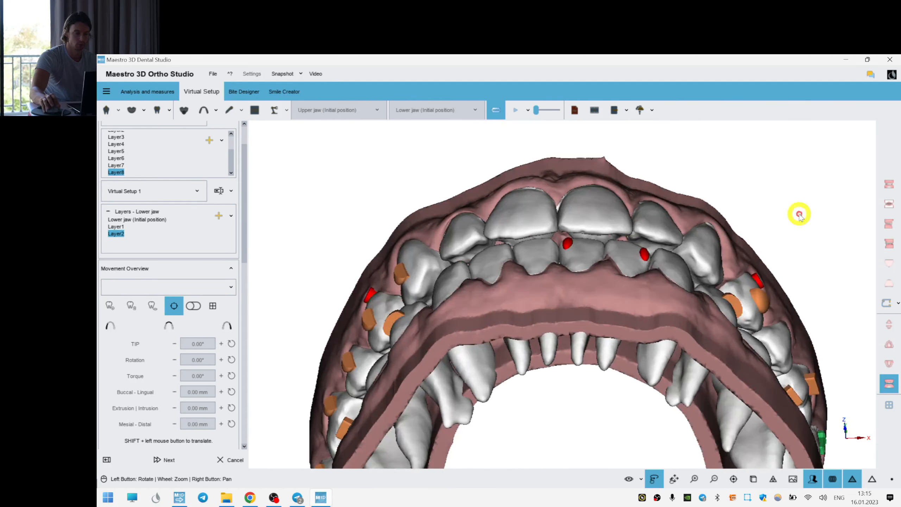
{"action": "right_click", "coordinate": [711, 185]}
{"action": "mouse_move", "coordinate": [731, 151]}
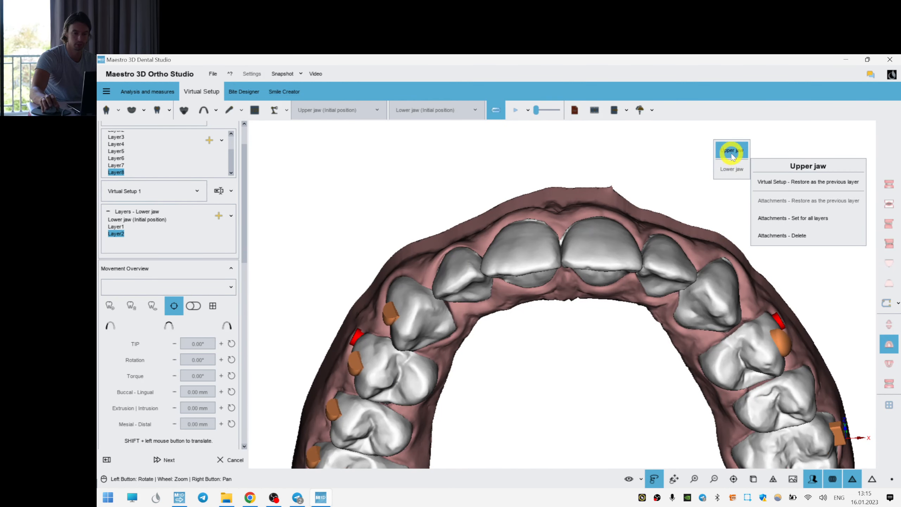
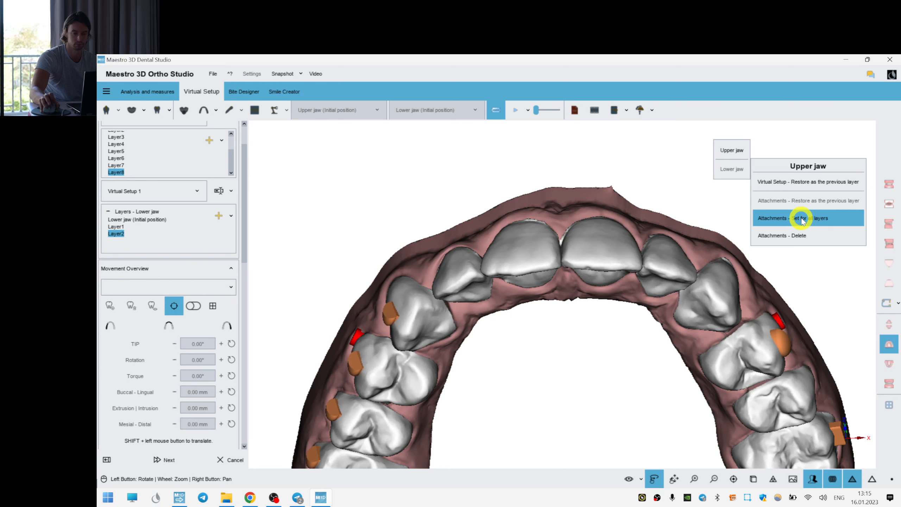
{"action": "left_click", "coordinate": [553, 248]}
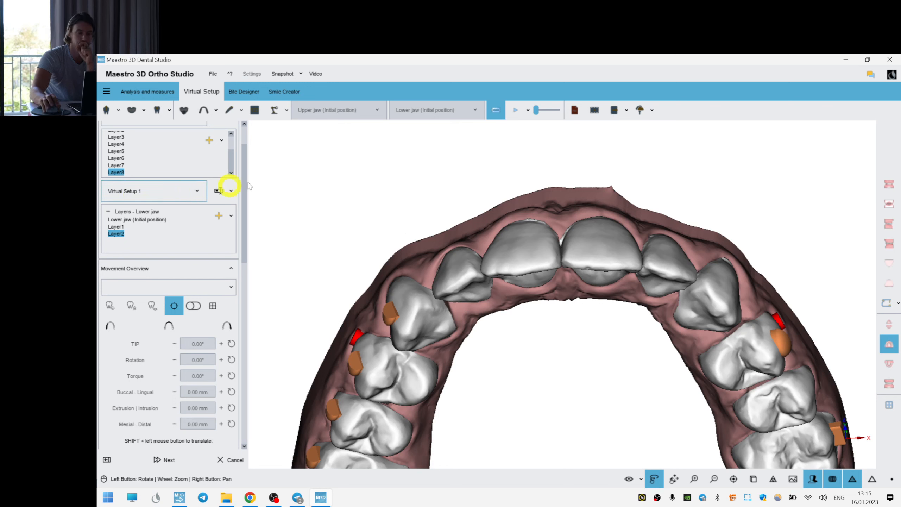
- Review the upper jaw from the occlusal view layer by layer, from the initial position through Layer7
{"action": "left_click_drag", "start_coordinate": [230, 157], "coordinate": [211, 135]}
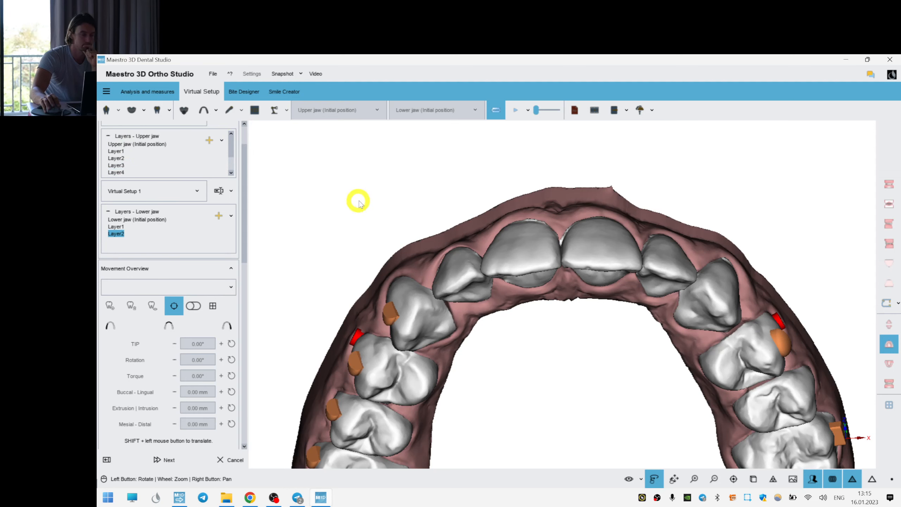
{"action": "left_click_drag", "start_coordinate": [569, 246], "coordinate": [479, 238]}
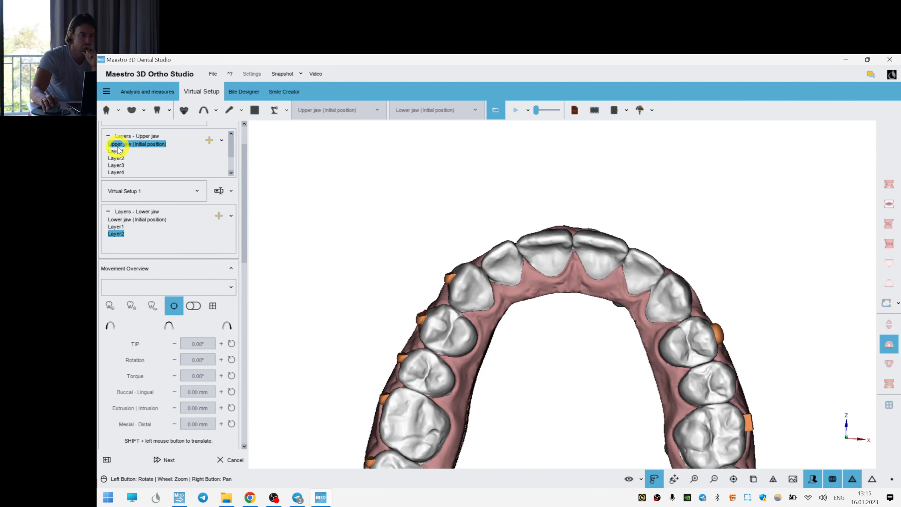
{"action": "left_click", "coordinate": [116, 152]}
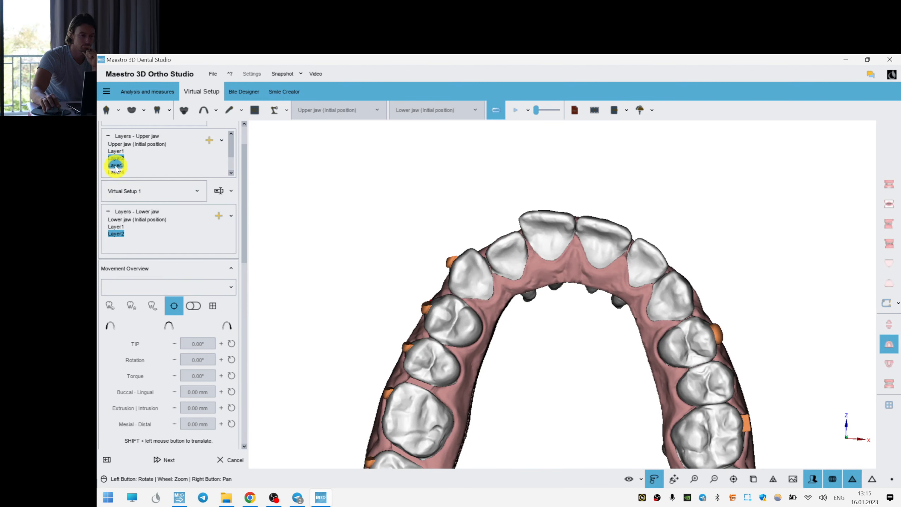
{"action": "left_click", "coordinate": [116, 165]}
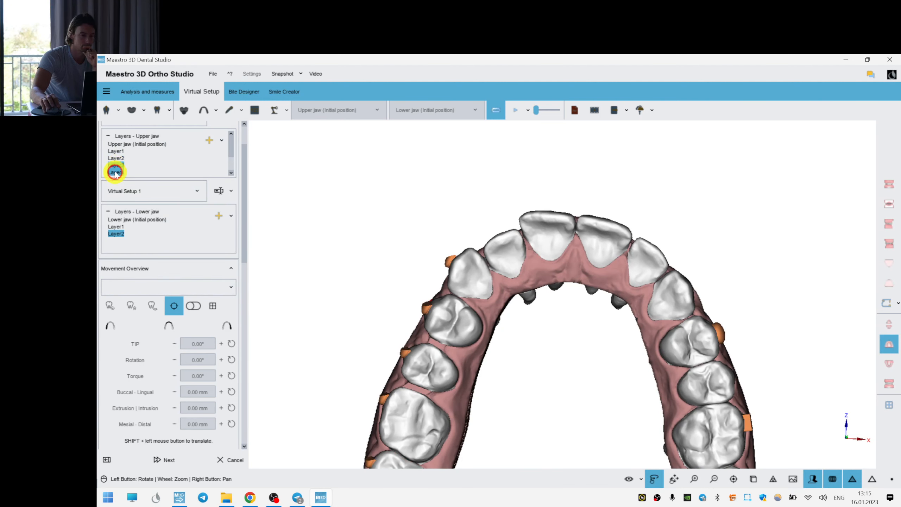
{"action": "left_click", "coordinate": [115, 172]}
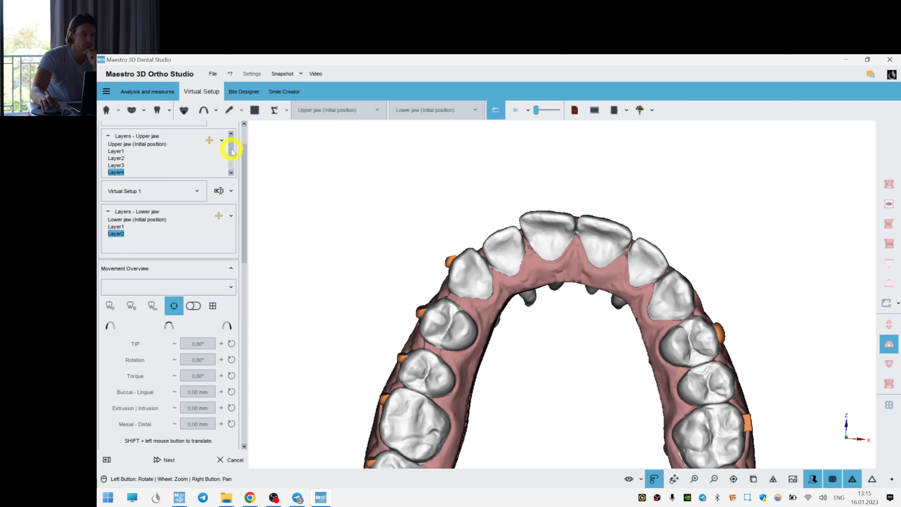
{"action": "left_click_drag", "start_coordinate": [233, 152], "coordinate": [231, 170]}
{"action": "left_click", "coordinate": [116, 153]}
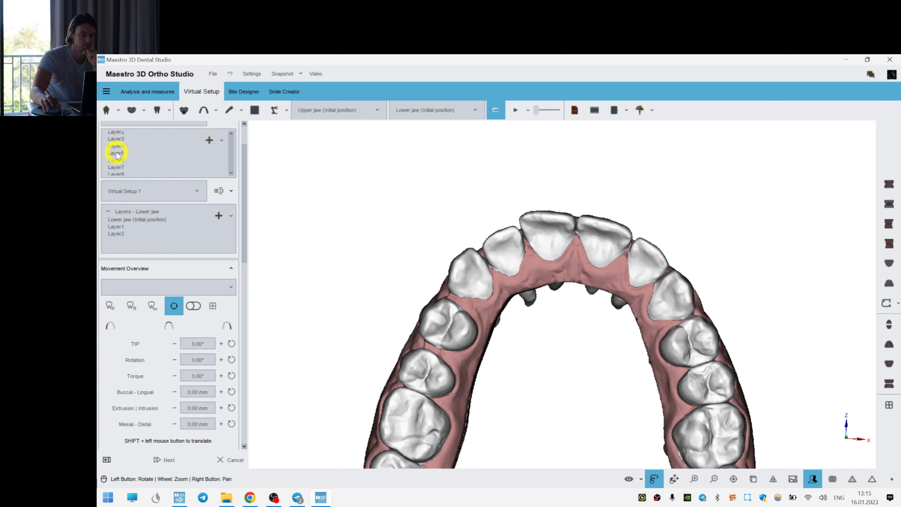
{"action": "left_click", "coordinate": [118, 160]}
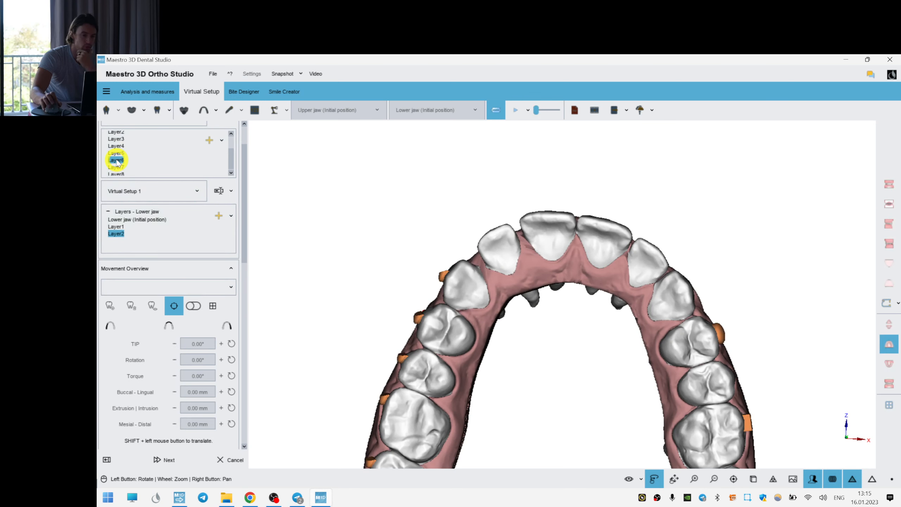
{"action": "left_click", "coordinate": [117, 166]}
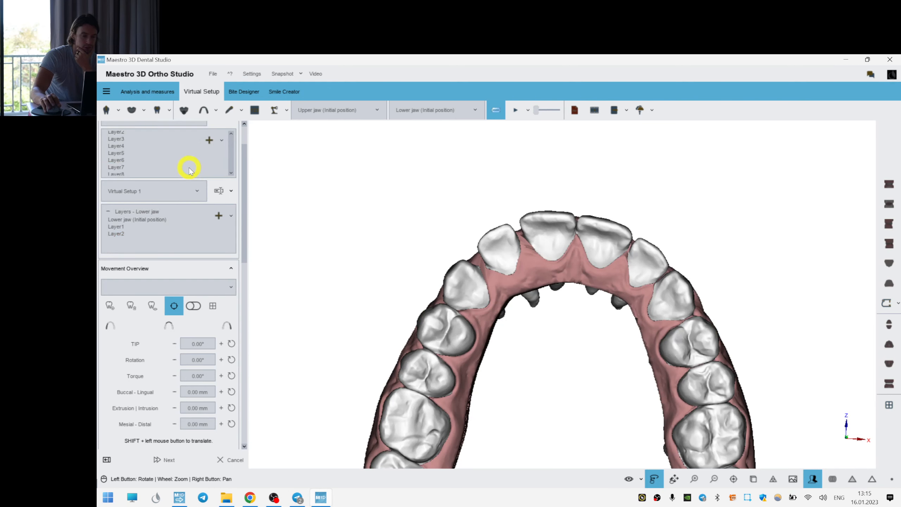
- Compare the upper anterior teeth in Layer7 with the upper jaw's initial position from a closer occlusal view
{"action": "left_click_drag", "start_coordinate": [589, 366], "coordinate": [595, 330]}
{"action": "scroll", "coordinate": [578, 322], "scroll_direction": "up", "scroll_amount": 1}
{"action": "right_click_drag", "start_coordinate": [499, 295], "coordinate": [492, 312]}
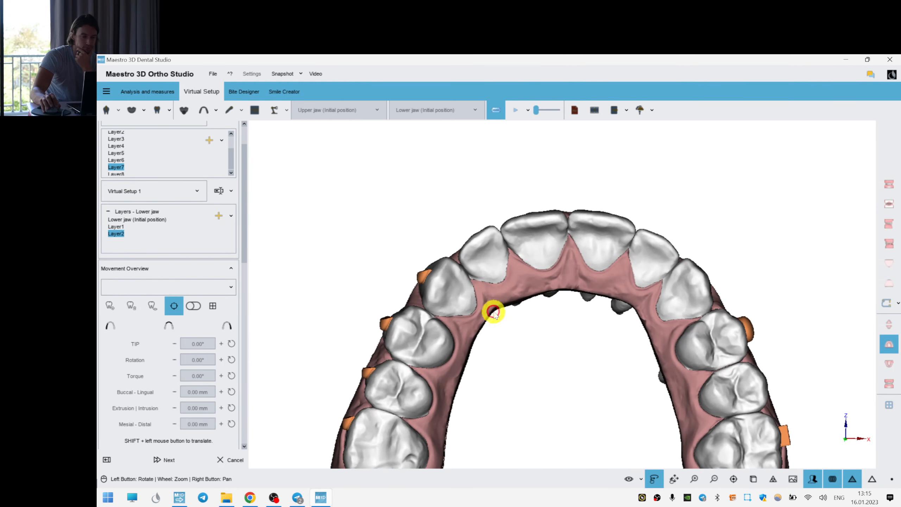
{"action": "scroll", "coordinate": [492, 308], "scroll_direction": "up", "scroll_amount": 1}
{"action": "scroll", "coordinate": [230, 145], "scroll_direction": "up", "scroll_amount": 2}
{"action": "left_click", "coordinate": [136, 144]}
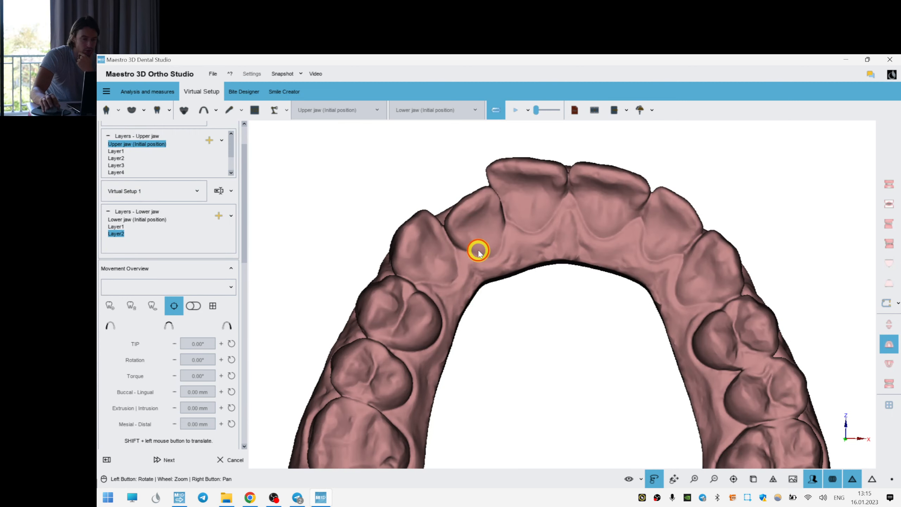
{"action": "scroll", "coordinate": [474, 277], "scroll_direction": "up", "scroll_amount": 2}
{"action": "right_click_drag", "start_coordinate": [472, 286], "coordinate": [487, 308]}
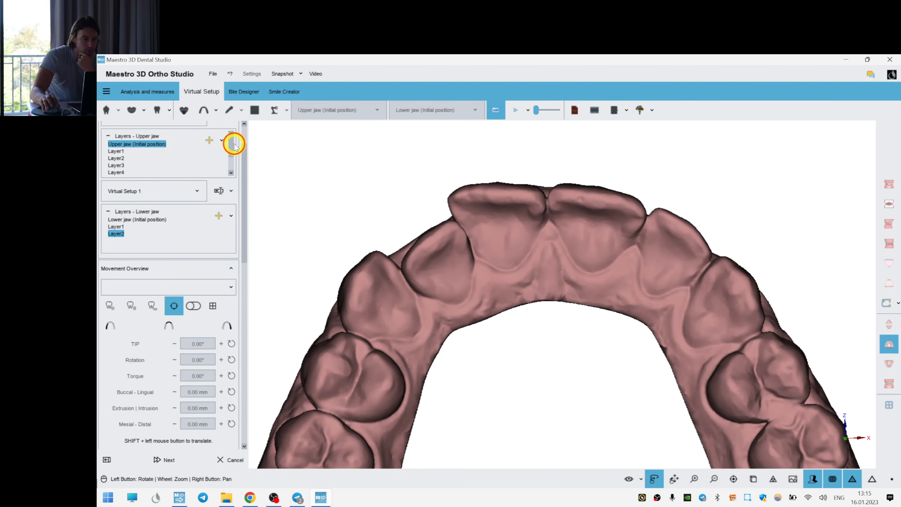
- Examine the incisor alignment in upper-jaw Layer7, including tooth 12, and check it again against the initial position
{"action": "scroll", "coordinate": [234, 146], "scroll_direction": "down", "scroll_amount": 2}
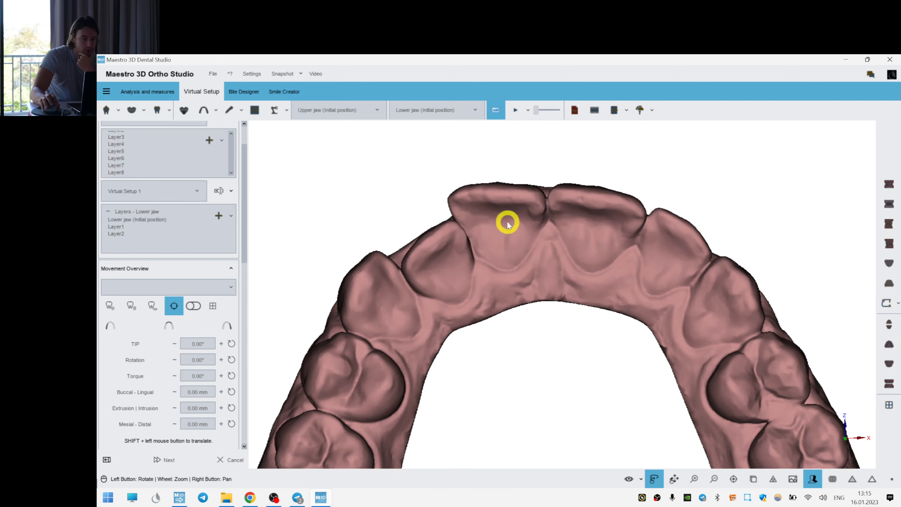
{"action": "left_click_drag", "start_coordinate": [575, 240], "coordinate": [625, 292]}
{"action": "right_click", "coordinate": [704, 212]}
{"action": "left_click", "coordinate": [659, 182]}
{"action": "mouse_move", "coordinate": [674, 233]}
{"action": "left_mouse_down"}
{"action": "mouse_move", "coordinate": [649, 229]}
{"action": "mouse_move", "coordinate": [670, 239]}
{"action": "left_mouse_up"}
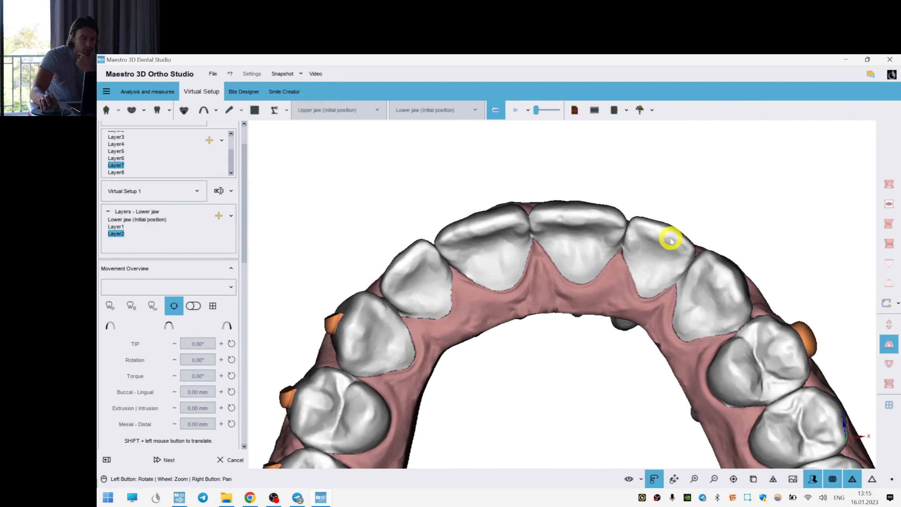
{"action": "left_click", "coordinate": [648, 253]}
{"action": "left_click_drag", "start_coordinate": [656, 280], "coordinate": [658, 283]}
{"action": "right_click", "coordinate": [669, 176]}
{"action": "left_click_drag", "start_coordinate": [628, 175], "coordinate": [648, 174]}
{"action": "left_click", "coordinate": [459, 255]}
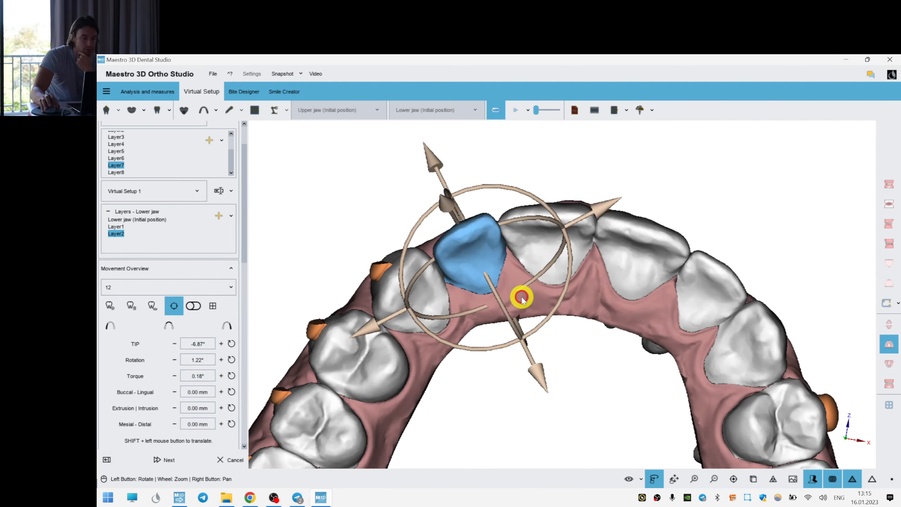
{"action": "left_click_drag", "start_coordinate": [501, 303], "coordinate": [628, 245]}
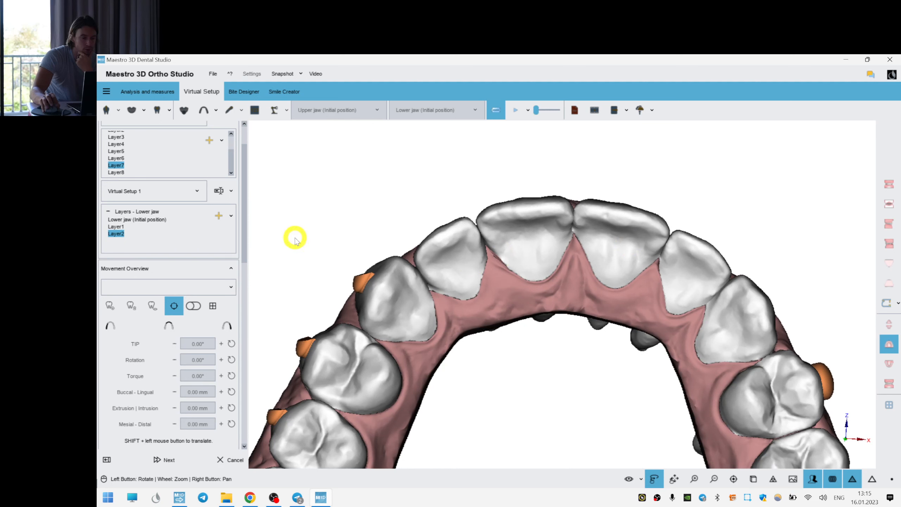
{"action": "left_click_drag", "start_coordinate": [232, 163], "coordinate": [136, 149]}
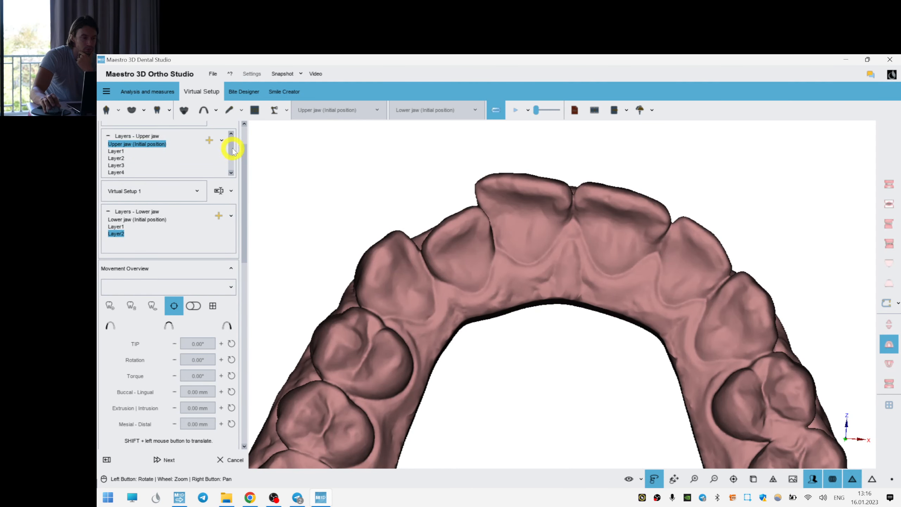
{"action": "left_click_drag", "start_coordinate": [233, 150], "coordinate": [231, 180]}
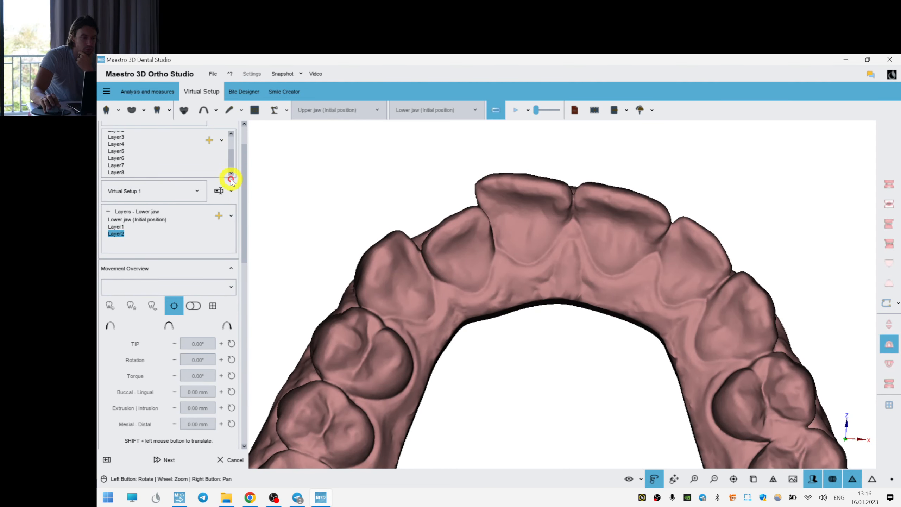
{"action": "left_click", "coordinate": [116, 166]}
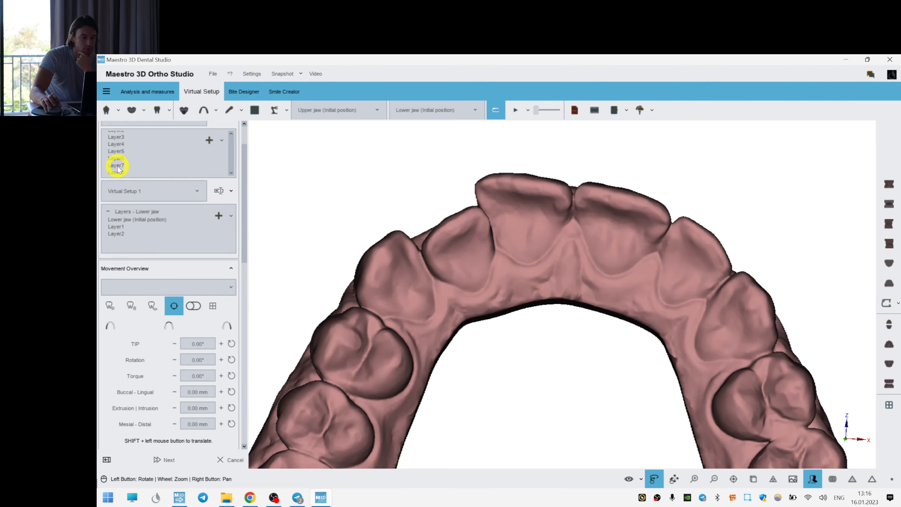
- Restore upper central incisor 11 in upper-jaw Layer8 as in the previous layer
{"action": "left_click", "coordinate": [117, 172]}
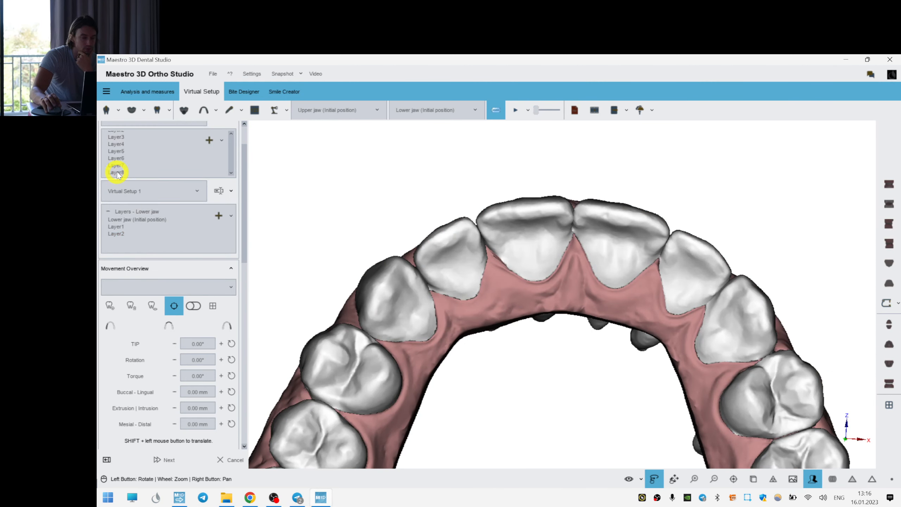
{"action": "left_click", "coordinate": [459, 270]}
{"action": "left_click", "coordinate": [600, 248], "text": "ctrl"}
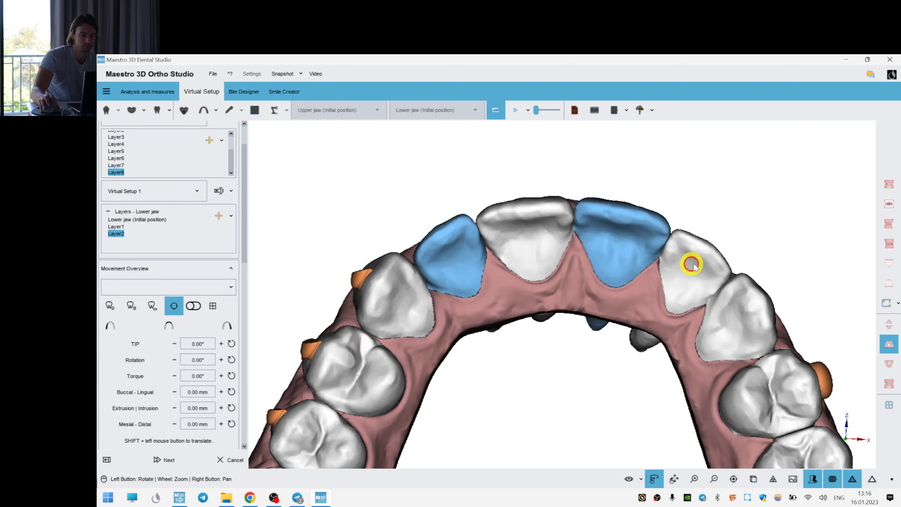
{"action": "left_click", "coordinate": [692, 263], "text": "ctrl"}
{"action": "left_click", "coordinate": [514, 244], "text": "ctrl"}
{"action": "right_click", "coordinate": [514, 244]}
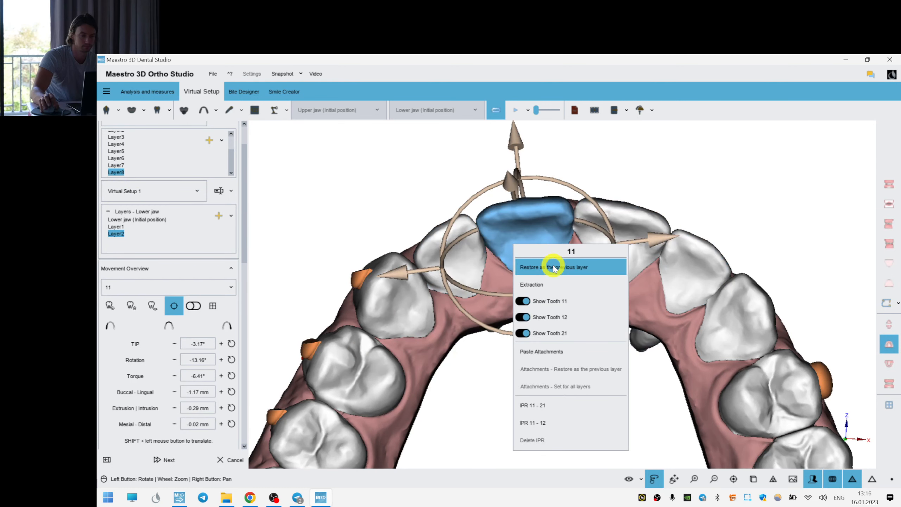
{"action": "left_click", "coordinate": [532, 270]}
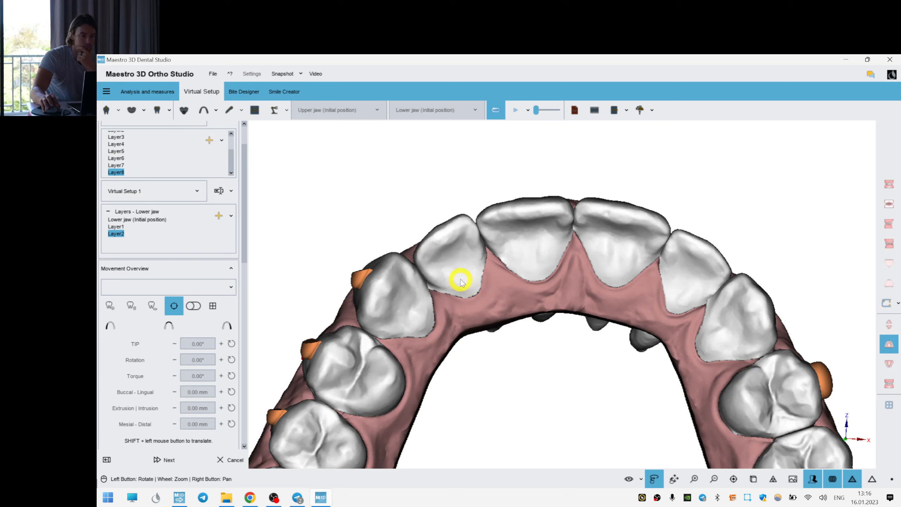
- Select upper incisors 12, 11, 21 and 22 together in Layer8 and reset them to the previous layer's position
{"action": "left_click", "coordinate": [460, 281]}
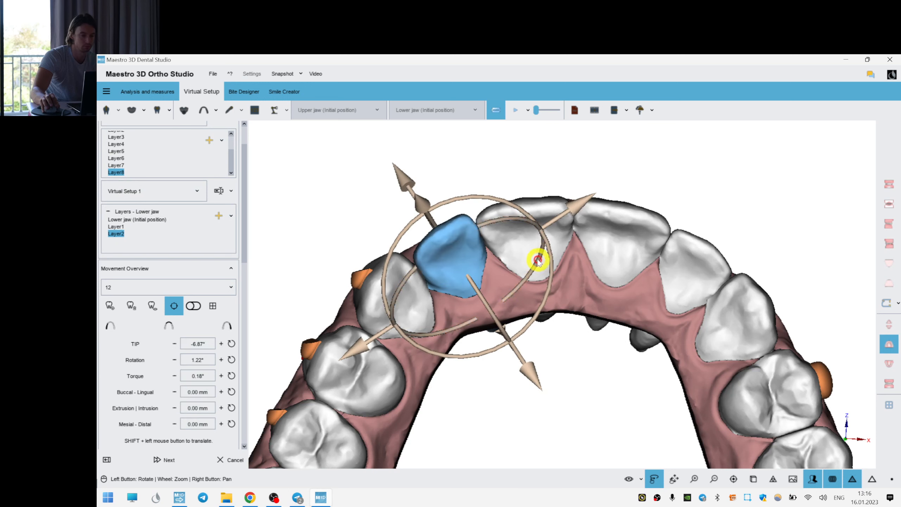
{"action": "right_click", "coordinate": [691, 275]}
{"action": "left_click", "coordinate": [618, 237], "text": "ctrl"}
{"action": "left_click", "coordinate": [522, 238], "text": "ctrl"}
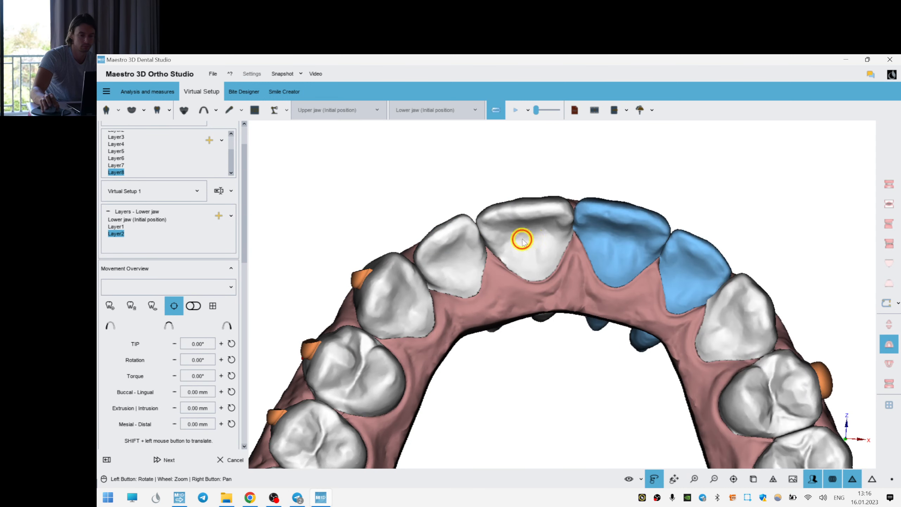
{"action": "left_click", "coordinate": [459, 248], "text": "ctrl"}
{"action": "left_click", "coordinate": [108, 309]}
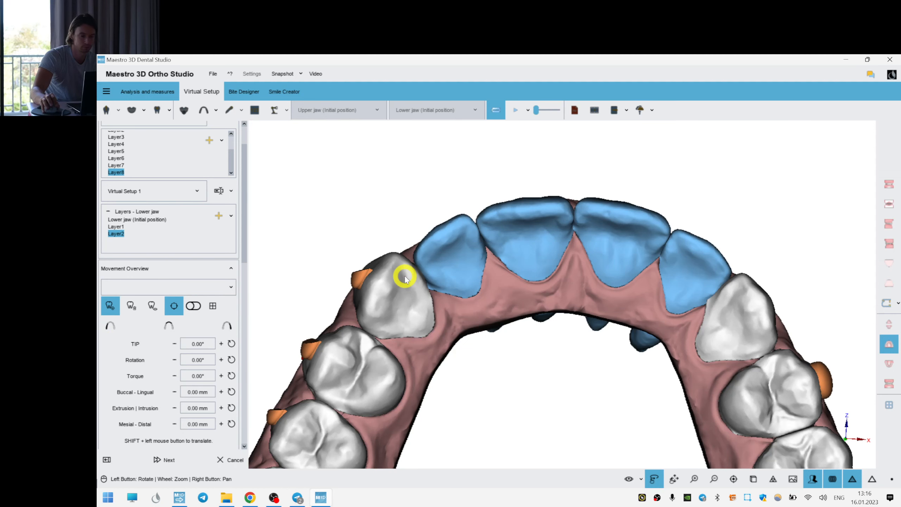
- Check the upper incisor alignment in Layer8 and Layer7, and inspect the buccal attachments on the patient's right side in Layer7 and Layer5
{"action": "left_click_drag", "start_coordinate": [712, 272], "coordinate": [700, 268]}
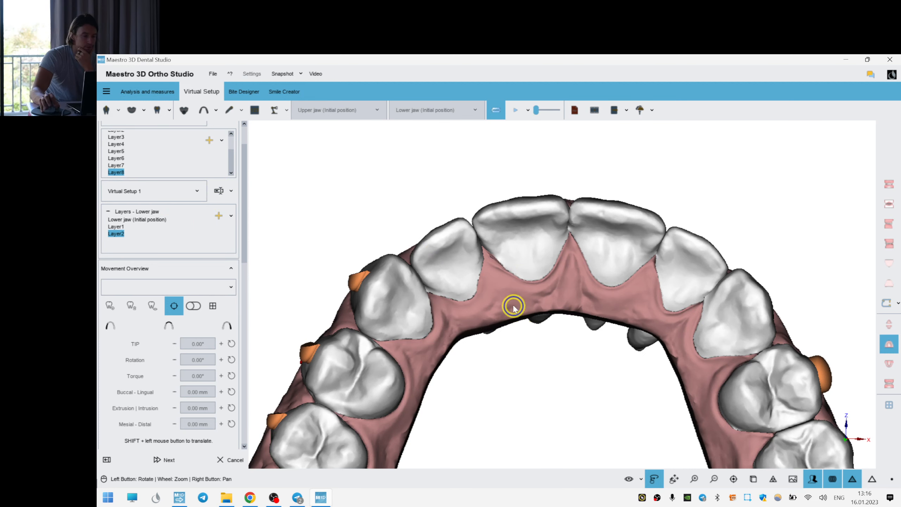
{"action": "left_click_drag", "start_coordinate": [512, 306], "coordinate": [506, 308]}
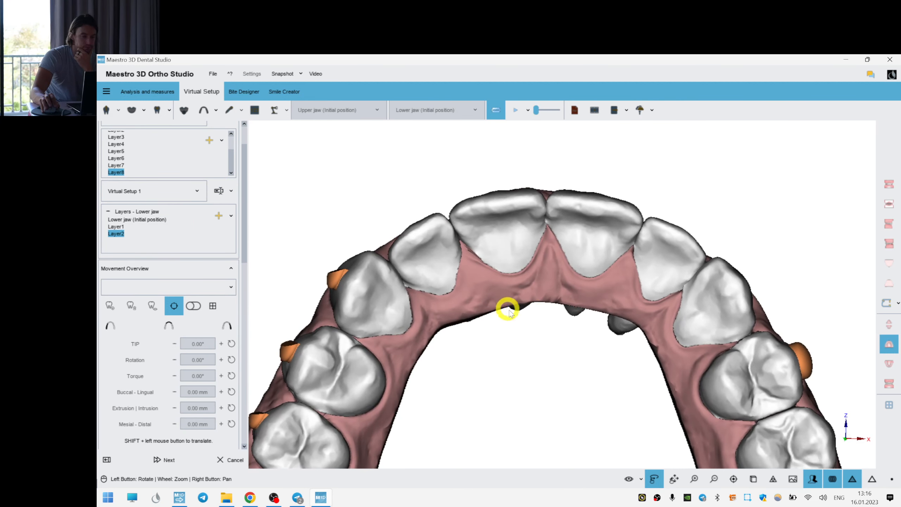
{"action": "left_click", "coordinate": [120, 167]}
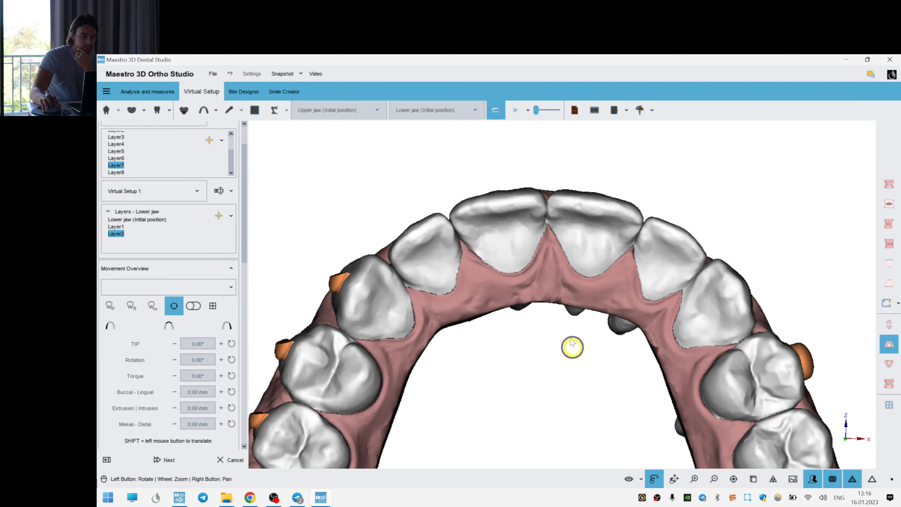
{"action": "right_click_drag", "start_coordinate": [570, 338], "coordinate": [525, 199]}
{"action": "scroll", "coordinate": [553, 248], "scroll_direction": "down", "scroll_amount": 5}
{"action": "left_click_drag", "start_coordinate": [586, 286], "coordinate": [667, 388]}
{"action": "left_click_drag", "start_coordinate": [617, 257], "coordinate": [638, 302]}
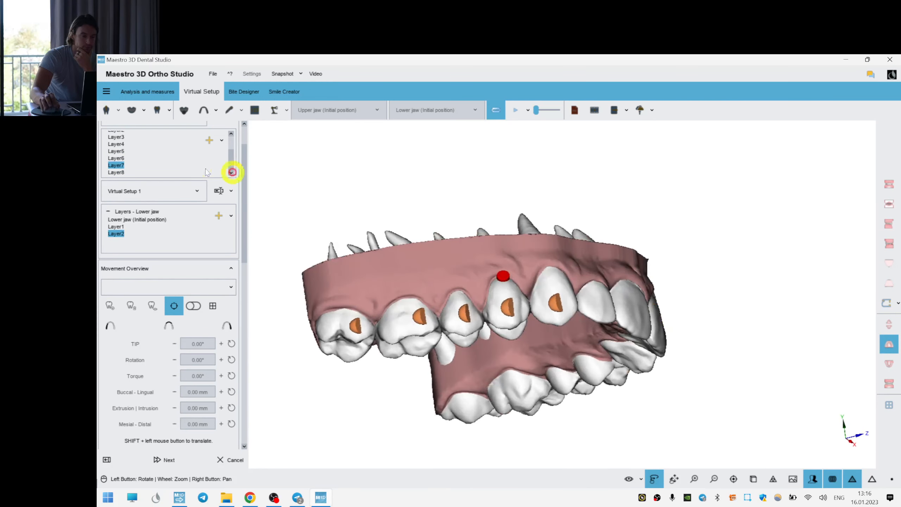
{"action": "left_click", "coordinate": [118, 152]}
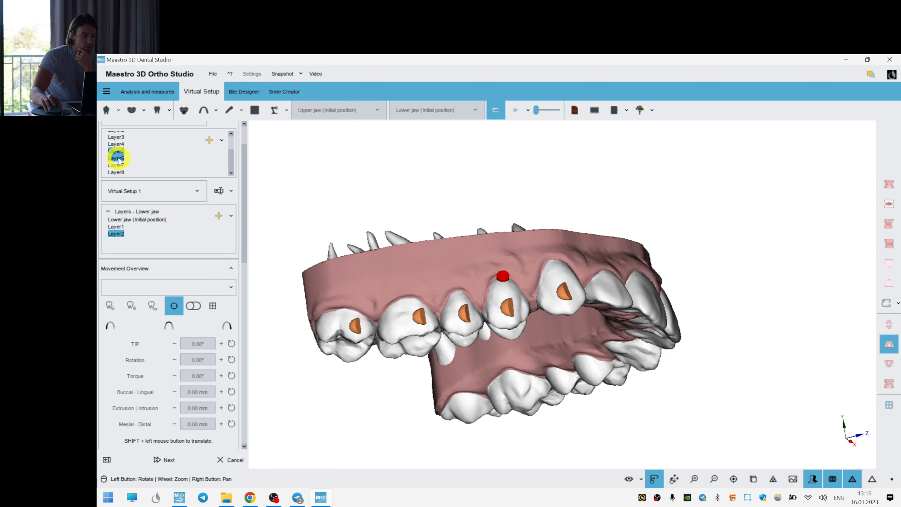
{"action": "scroll", "coordinate": [598, 301], "scroll_direction": "up", "scroll_amount": 3}
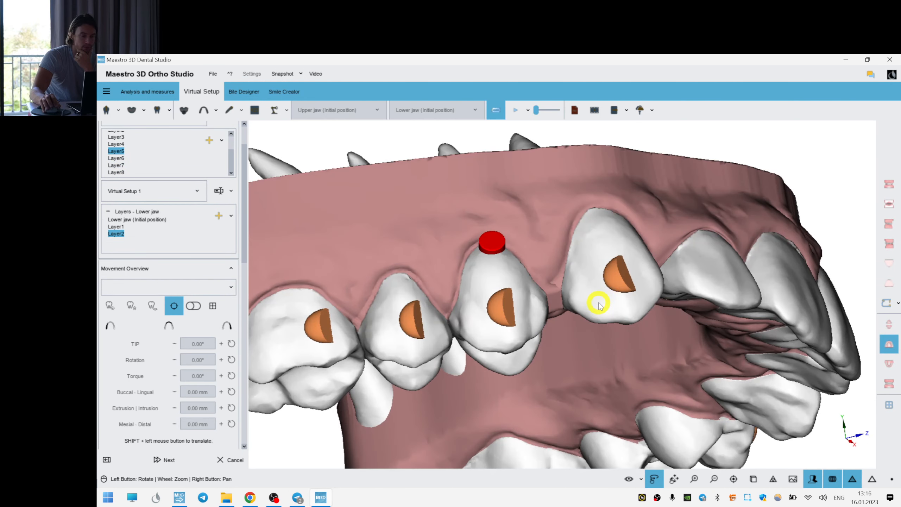
{"action": "scroll", "coordinate": [545, 285], "scroll_direction": "down", "scroll_amount": 2}
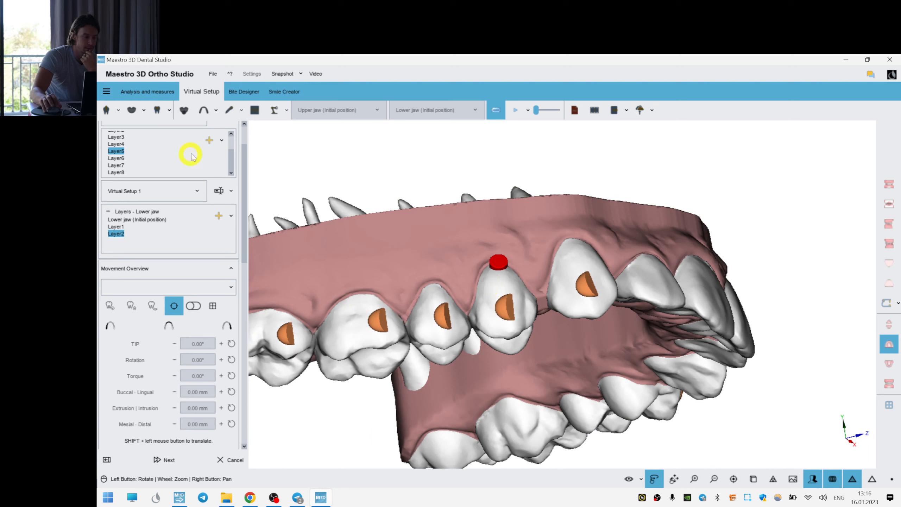
- Delete the red negative attachments on upper first premolars 14 and 24 in upper-jaw Layer6
{"action": "left_click", "coordinate": [119, 158]}
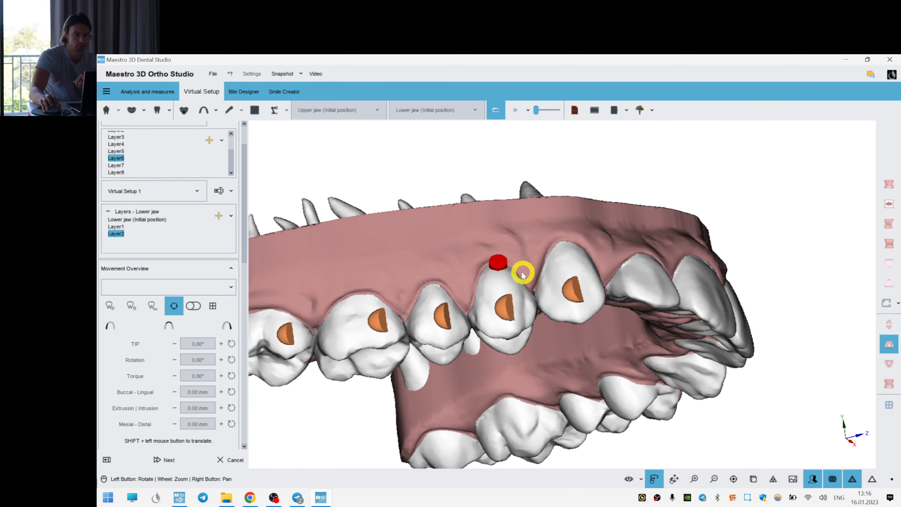
{"action": "left_click", "coordinate": [499, 262]}
{"action": "left_click", "coordinate": [649, 271]}
{"action": "scroll", "coordinate": [649, 271], "scroll_direction": "down", "scroll_amount": 2}
{"action": "left_click_drag", "start_coordinate": [649, 272], "coordinate": [376, 296]}
{"action": "left_click", "coordinate": [539, 298]}
{"action": "left_click", "coordinate": [449, 263]}
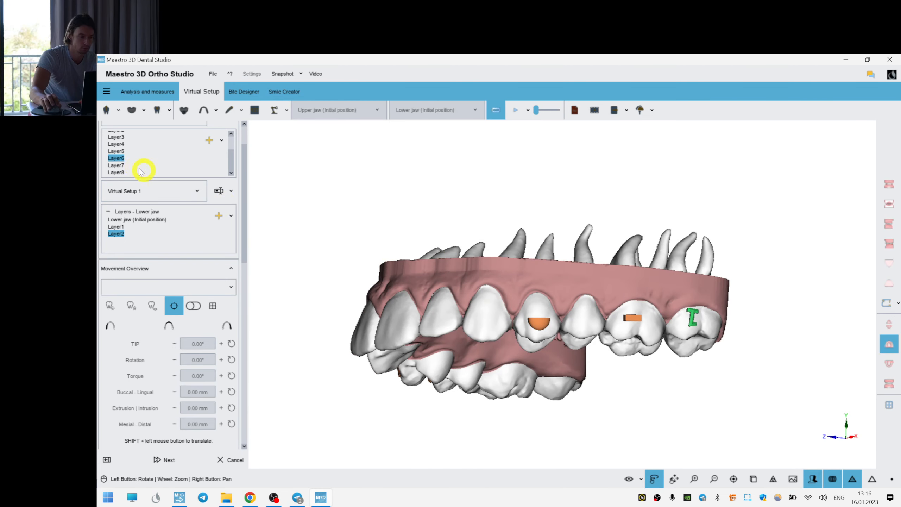
- Delete the red negative attachments on teeth 14 and 24 in upper-jaw Layer7 and Layer8
{"action": "left_click", "coordinate": [118, 166]}
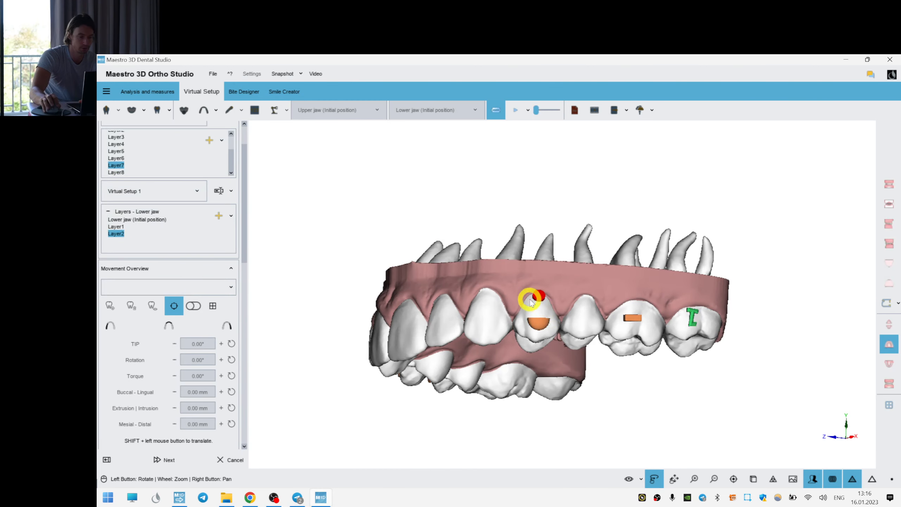
{"action": "left_click_drag", "start_coordinate": [429, 301], "coordinate": [616, 299]}
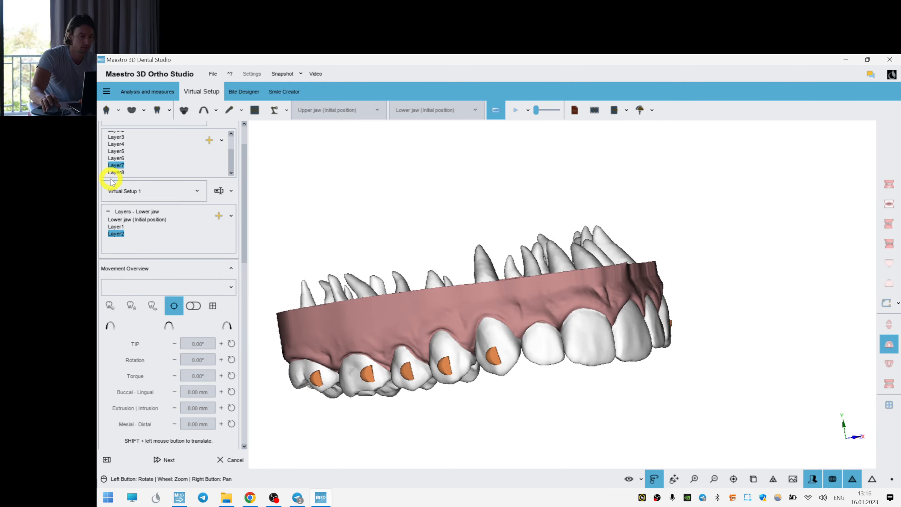
{"action": "left_click", "coordinate": [442, 334]}
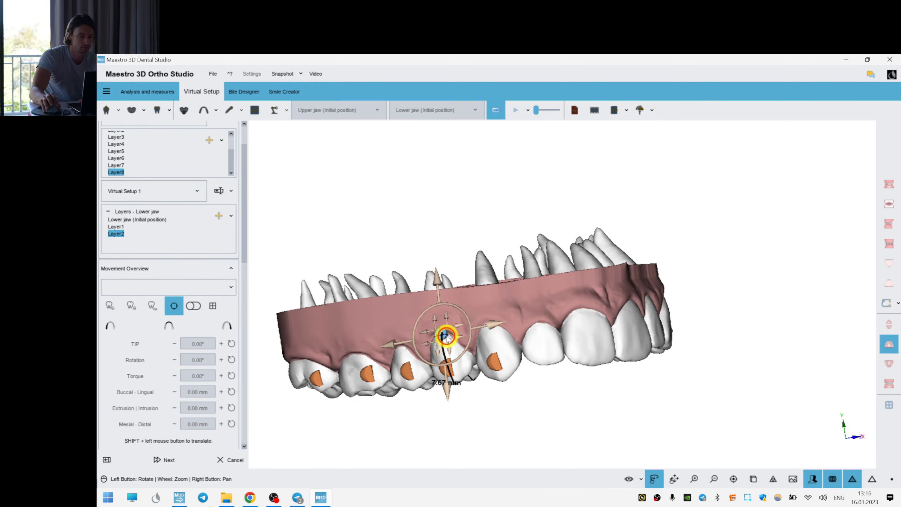
{"action": "left_click_drag", "start_coordinate": [652, 338], "coordinate": [596, 326]}
{"action": "left_click", "coordinate": [584, 327]}
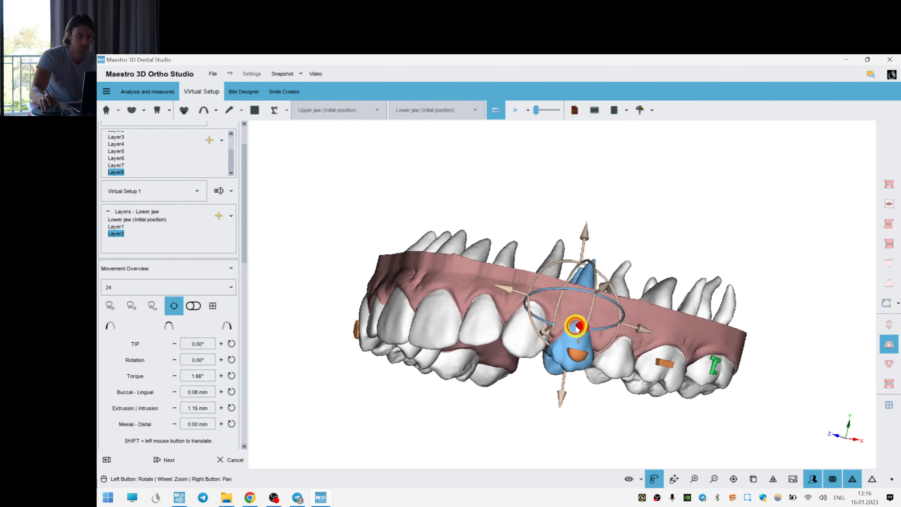
{"action": "left_click_drag", "start_coordinate": [398, 316], "coordinate": [575, 321]}
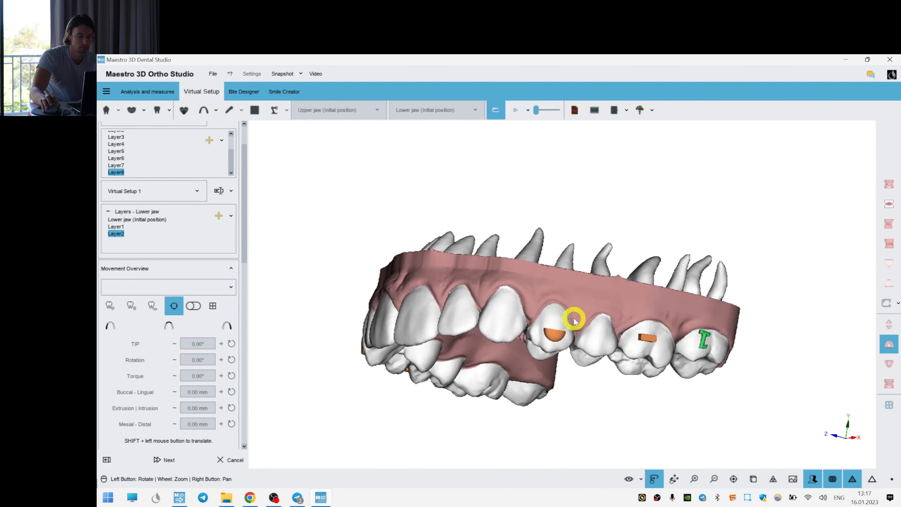
- Place a negative attach1 attachment near the gingival margin of tooth 24 in Layer8, with Scale X 2.39 mm and Scale Z 1.82 mm
{"action": "left_click_drag", "start_coordinate": [616, 301], "coordinate": [582, 295]}
{"action": "scroll", "coordinate": [246, 239], "scroll_direction": "down", "scroll_amount": 8}
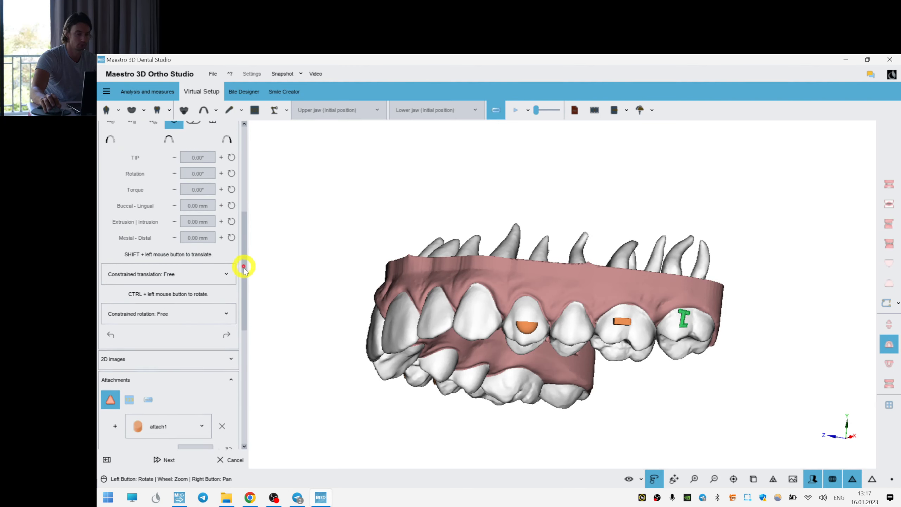
{"action": "left_click", "coordinate": [524, 301]}
{"action": "scroll", "coordinate": [742, 291], "scroll_direction": "up", "scroll_amount": 3}
{"action": "left_click_drag", "start_coordinate": [744, 284], "coordinate": [742, 264]}
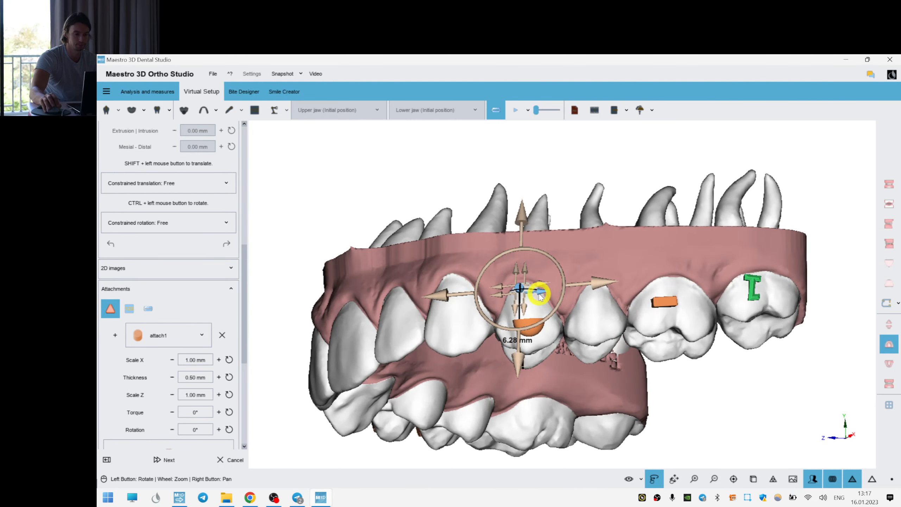
{"action": "left_click_drag", "start_coordinate": [545, 296], "coordinate": [609, 282]}
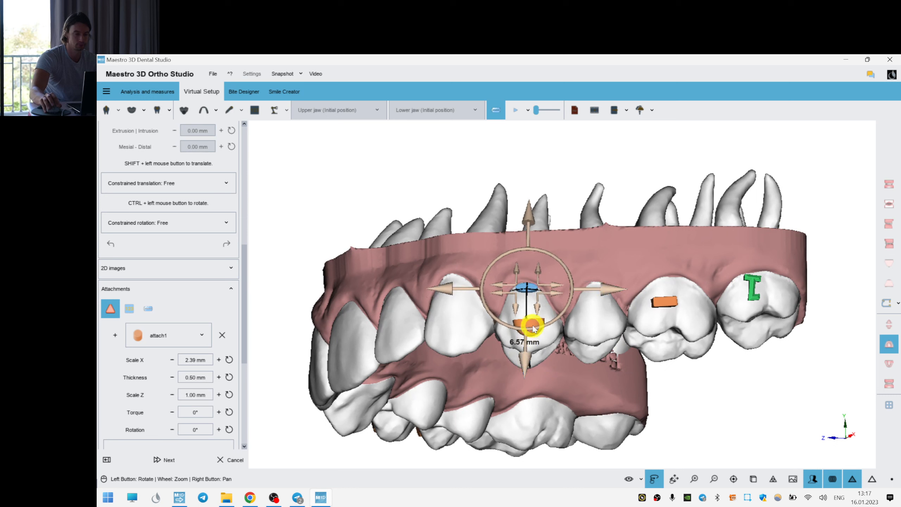
{"action": "left_click_drag", "start_coordinate": [537, 307], "coordinate": [537, 315]}
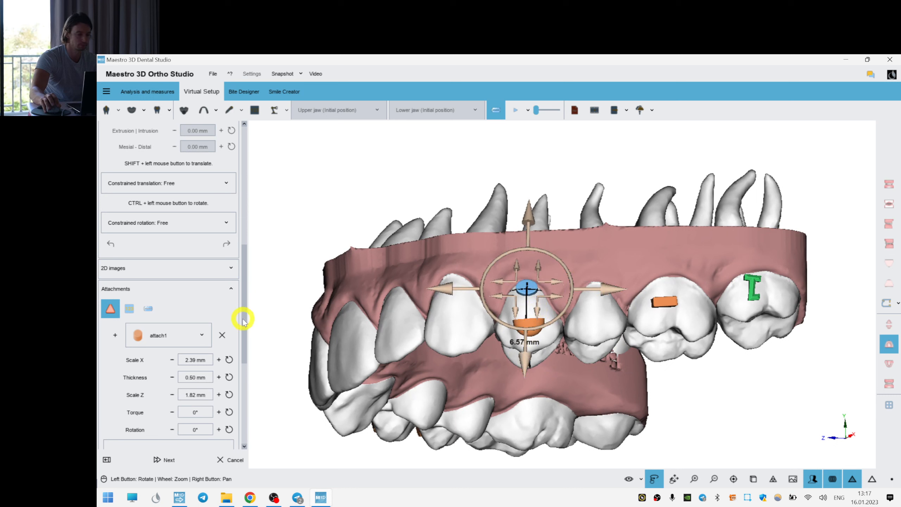
{"action": "scroll", "coordinate": [243, 321], "scroll_direction": "down", "scroll_amount": 3}
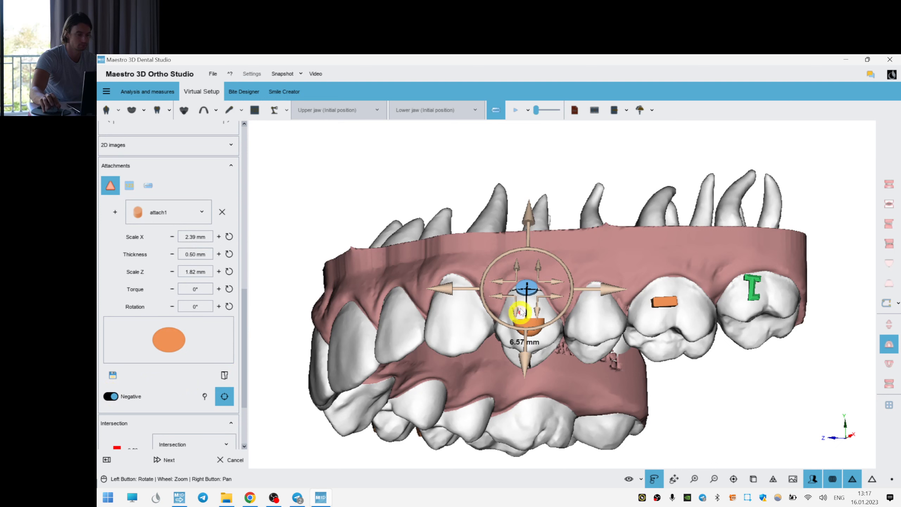
- Copy the negative attachment from tooth 24 and paste it onto tooth 25 and upper canine 13
{"action": "right_click", "coordinate": [531, 288]}
{"action": "left_click", "coordinate": [562, 241]}
{"action": "right_click", "coordinate": [597, 287]}
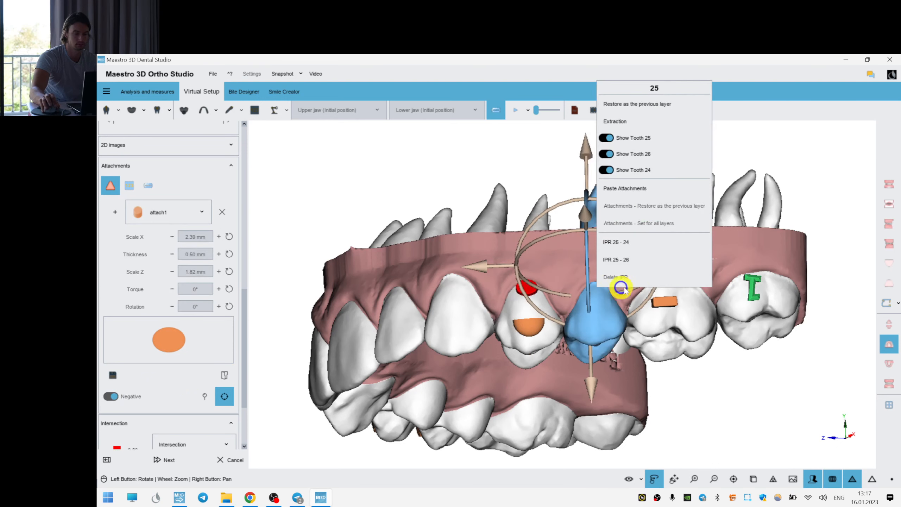
{"action": "left_click", "coordinate": [644, 192]}
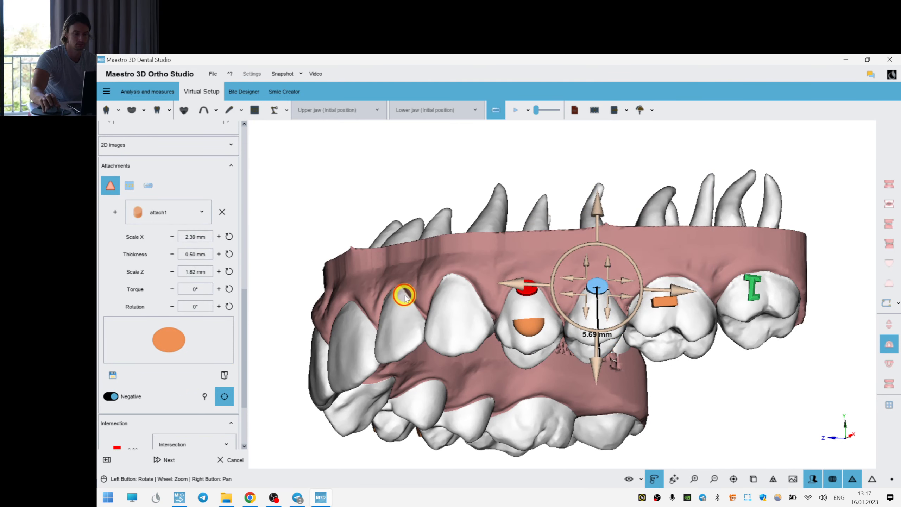
{"action": "left_click_drag", "start_coordinate": [405, 297], "coordinate": [541, 301]}
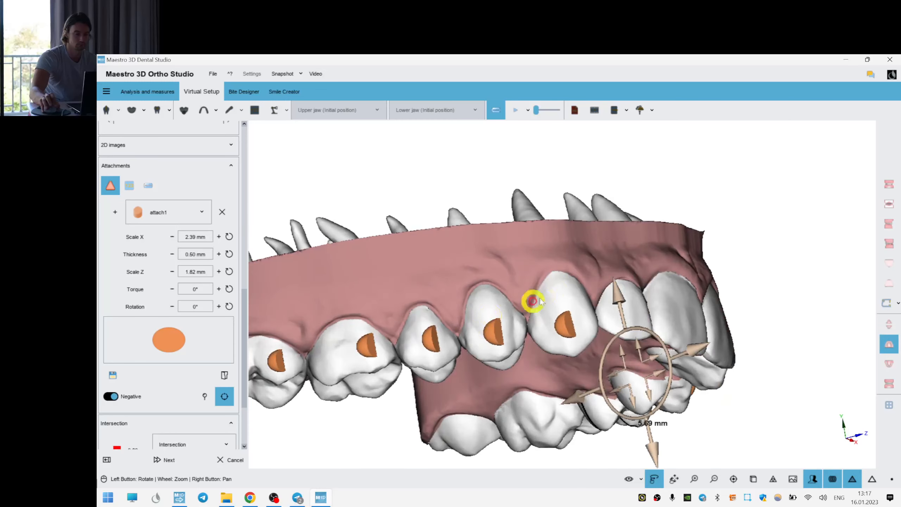
{"action": "right_click", "coordinate": [557, 278]}
{"action": "left_click", "coordinate": [589, 180]}
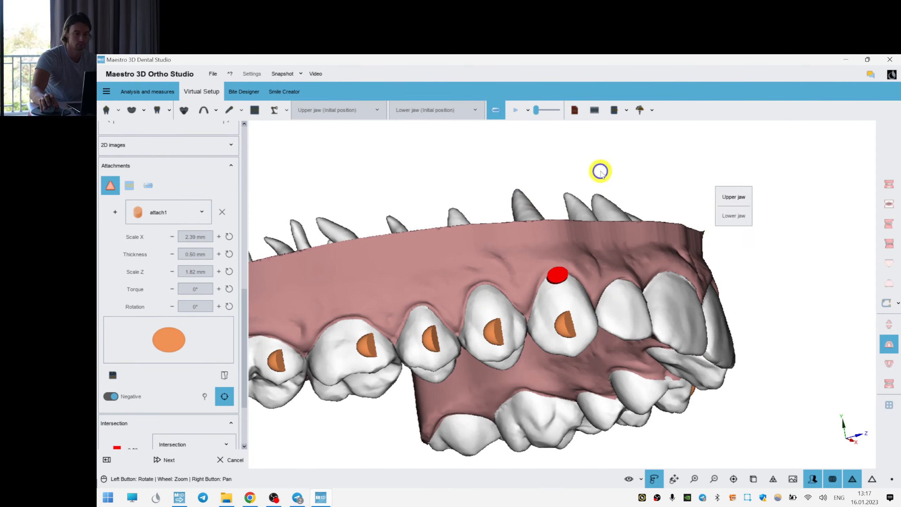
- Display both jaws together and add a new layer to the lower jaw
{"action": "left_click", "coordinate": [890, 347]}
{"action": "left_click", "coordinate": [889, 384]}
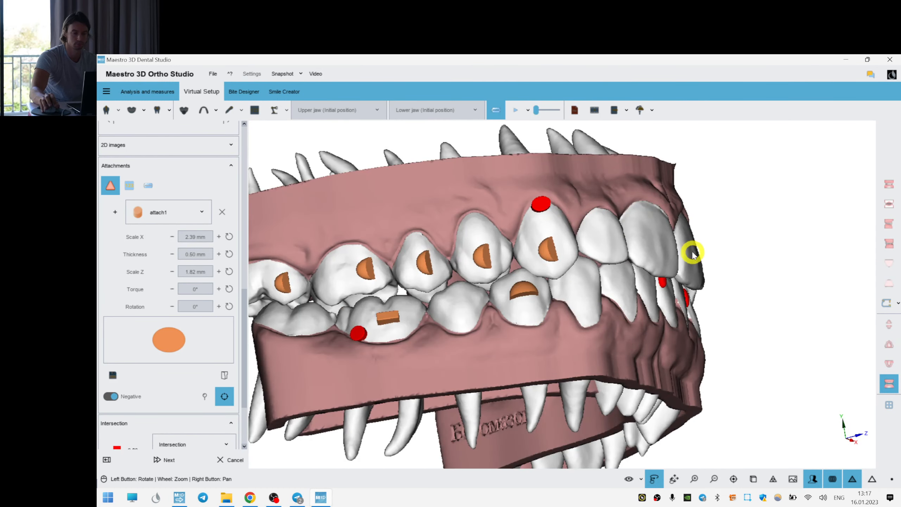
{"action": "left_click_drag", "start_coordinate": [691, 253], "coordinate": [684, 260]}
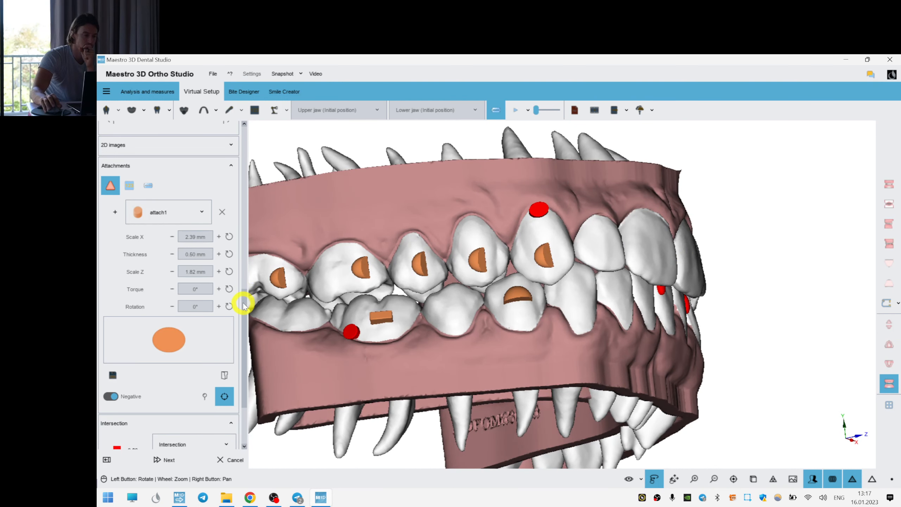
{"action": "left_click_drag", "start_coordinate": [243, 306], "coordinate": [241, 111]}
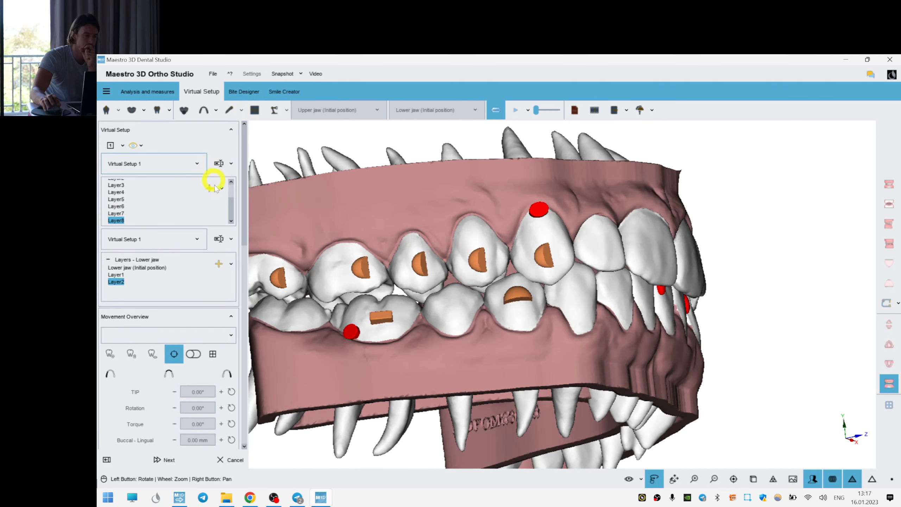
{"action": "left_click", "coordinate": [219, 264]}
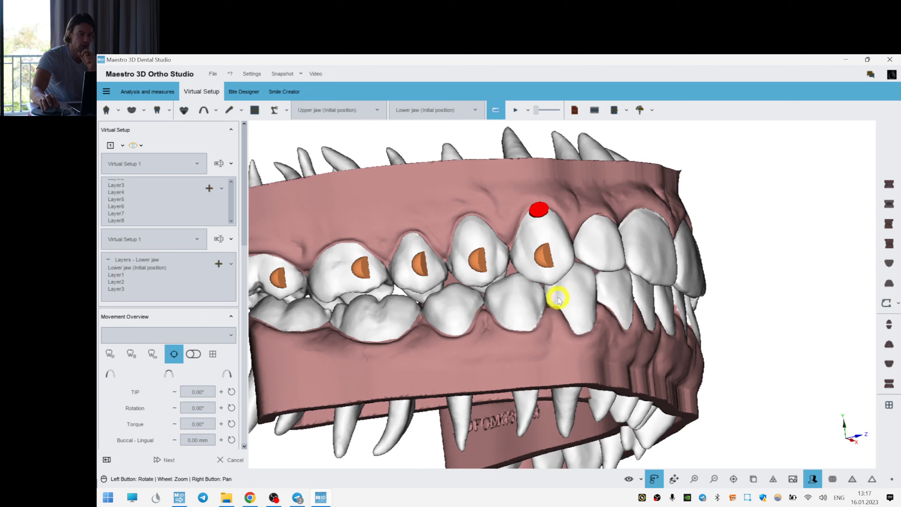
- Paste the copied negative attachment onto lower teeth 44 and 43 in lower-jaw Layer3, and delete the negative one on tooth 46
{"action": "right_click", "coordinate": [522, 318]}
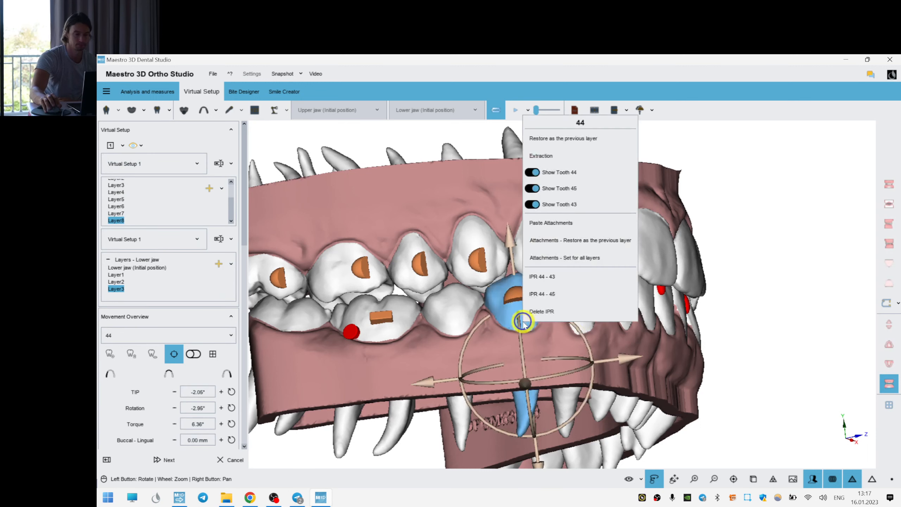
{"action": "left_click", "coordinate": [545, 240]}
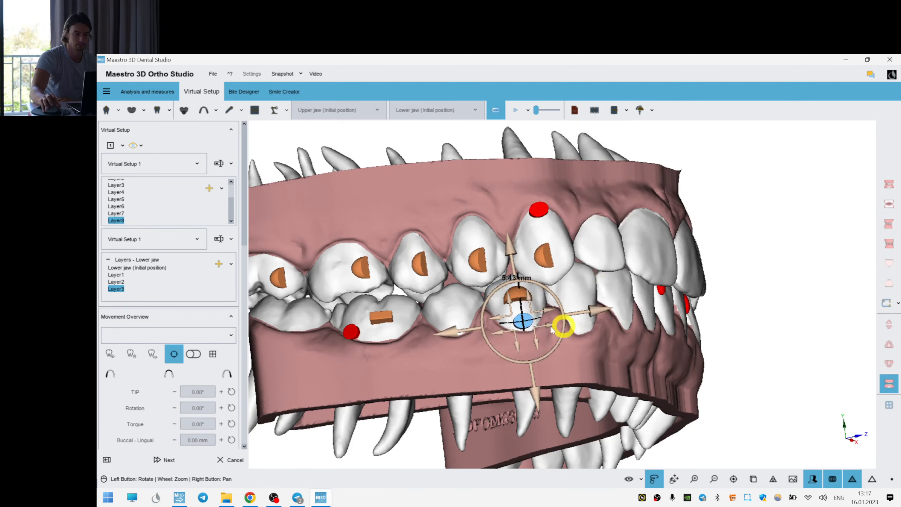
{"action": "left_click", "coordinate": [354, 332]}
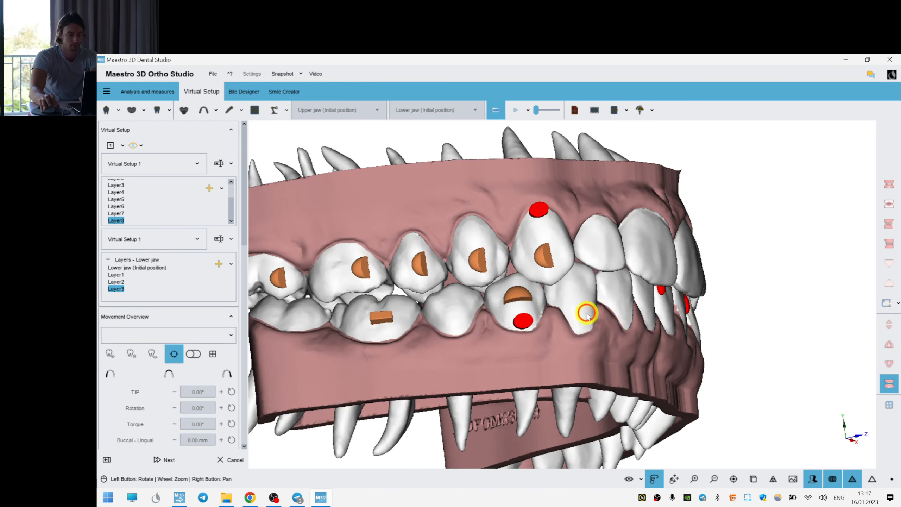
{"action": "left_click_drag", "start_coordinate": [586, 312], "coordinate": [529, 316]}
{"action": "right_click", "coordinate": [550, 321]}
{"action": "left_click", "coordinate": [558, 217]}
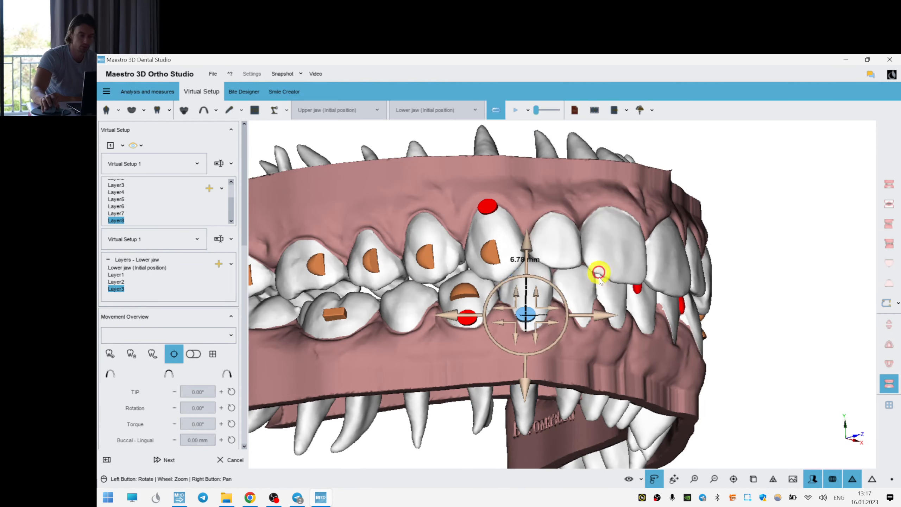
- Delete the two red negative attachments on the lower incisors in lower-jaw Layer3
{"action": "left_click_drag", "start_coordinate": [656, 288], "coordinate": [558, 277]}
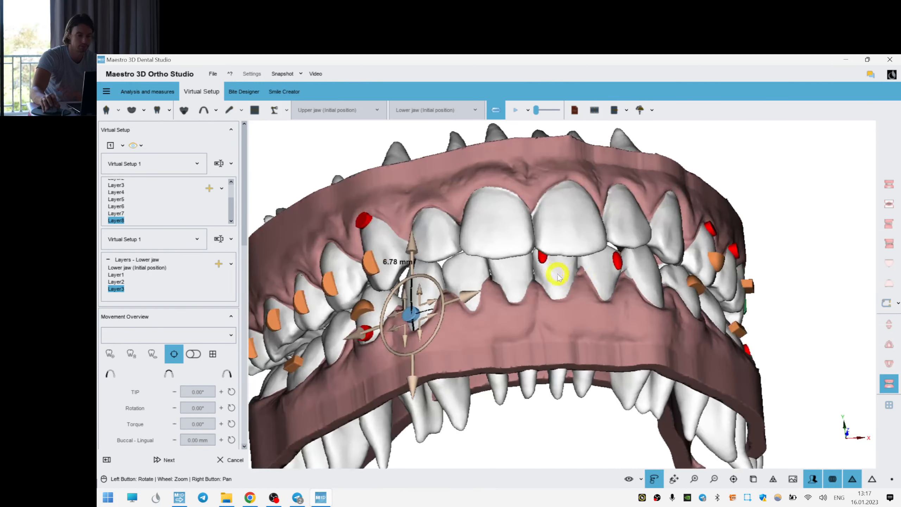
{"action": "left_click", "coordinate": [543, 260]}
{"action": "left_click", "coordinate": [618, 261]}
- Paste the negative attachment onto lower teeth 35 and 34 near their gingival margins in Layer3
{"action": "left_click_drag", "start_coordinate": [760, 257], "coordinate": [603, 316]}
{"action": "right_click", "coordinate": [603, 316]}
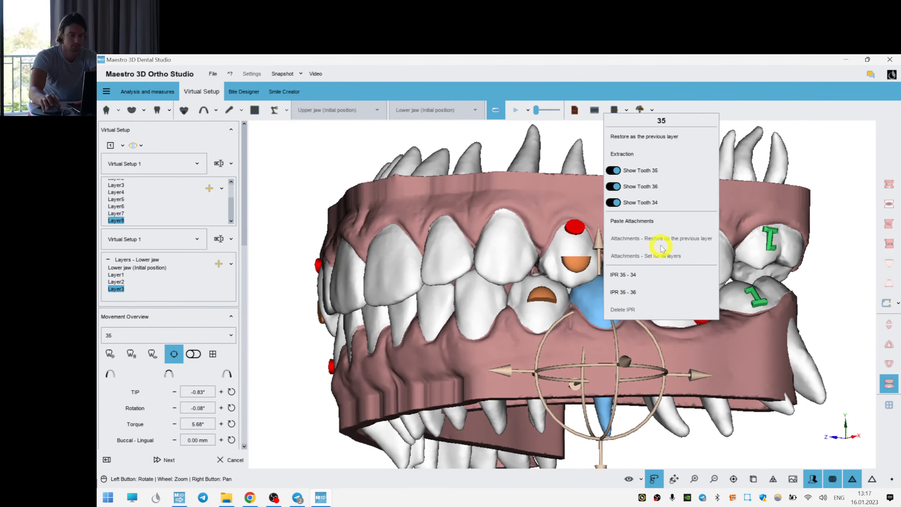
{"action": "left_click", "coordinate": [647, 220]}
{"action": "right_click", "coordinate": [539, 330]}
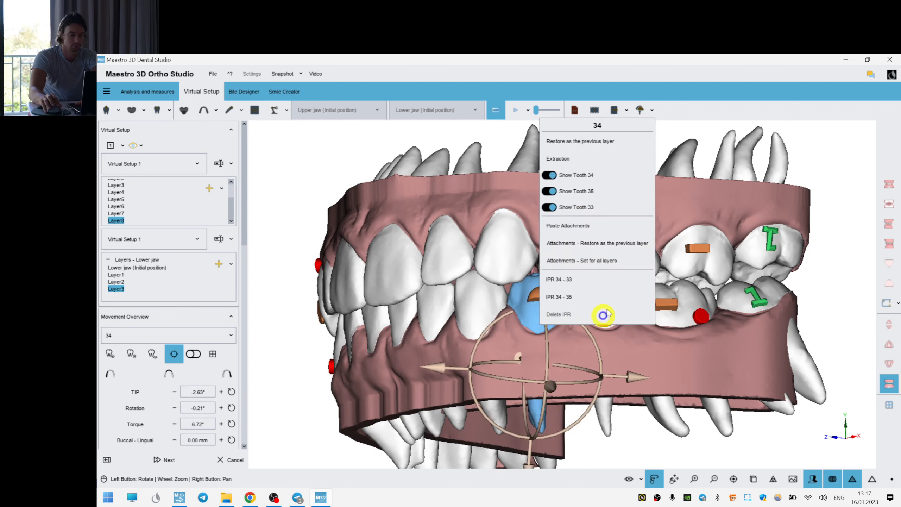
{"action": "left_click", "coordinate": [583, 227]}
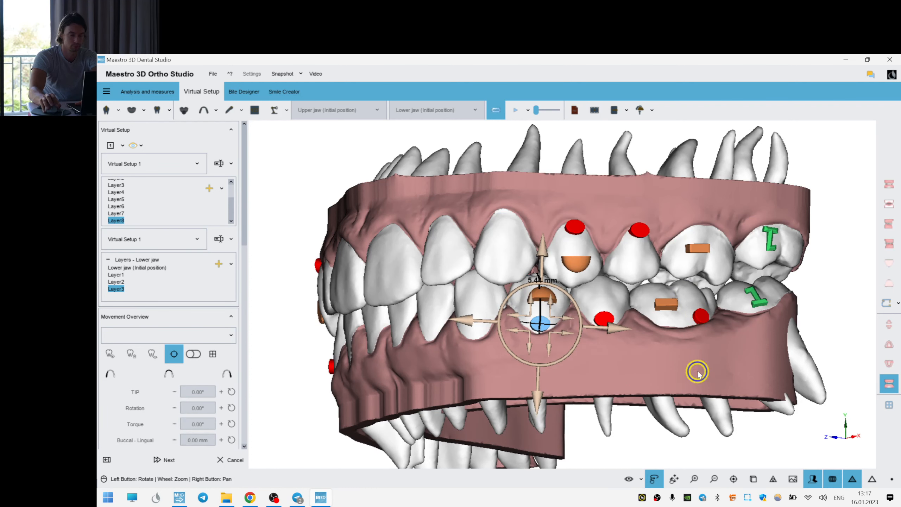
{"action": "left_click", "coordinate": [628, 363]}
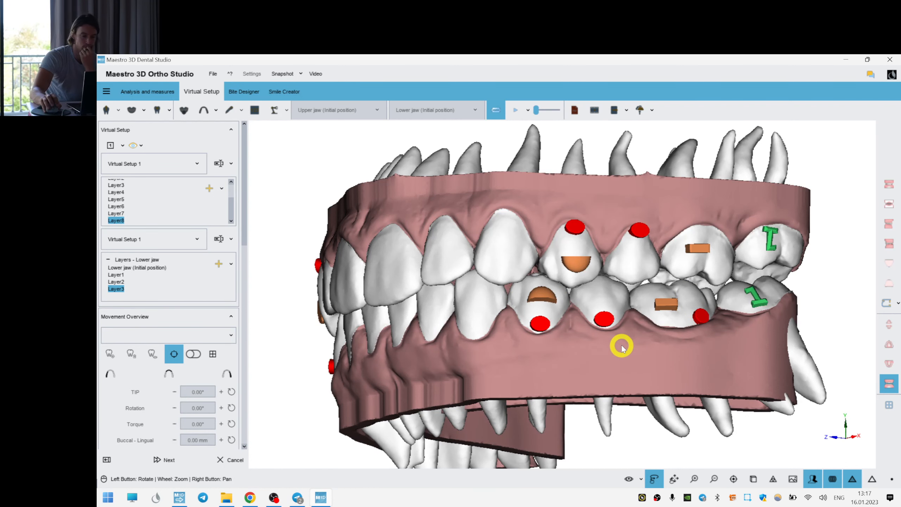
- Check the attachments around both arches and try to complete the layered virtual setup
{"action": "left_click_drag", "start_coordinate": [447, 315], "coordinate": [552, 297]}
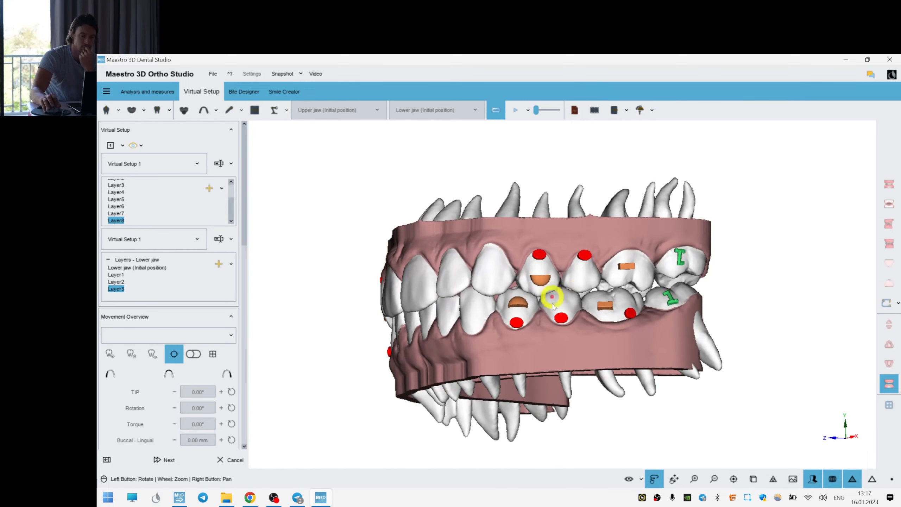
{"action": "left_click_drag", "start_coordinate": [439, 309], "coordinate": [487, 301]}
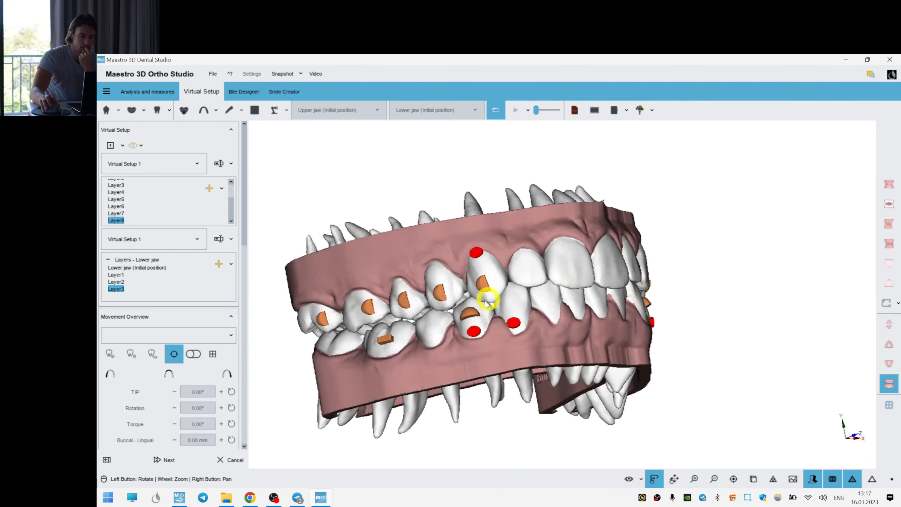
{"action": "left_click_drag", "start_coordinate": [627, 283], "coordinate": [561, 306]}
{"action": "left_click", "coordinate": [175, 466]}
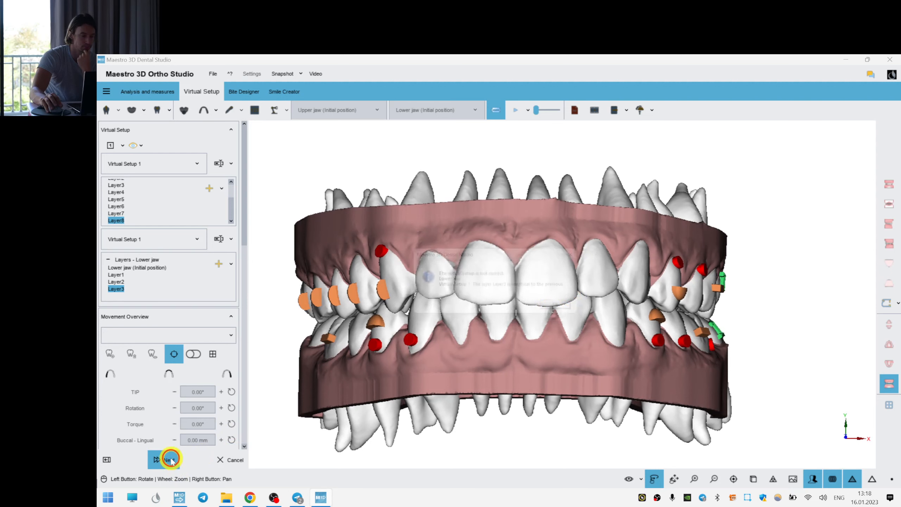
{"action": "left_click", "coordinate": [573, 307]}
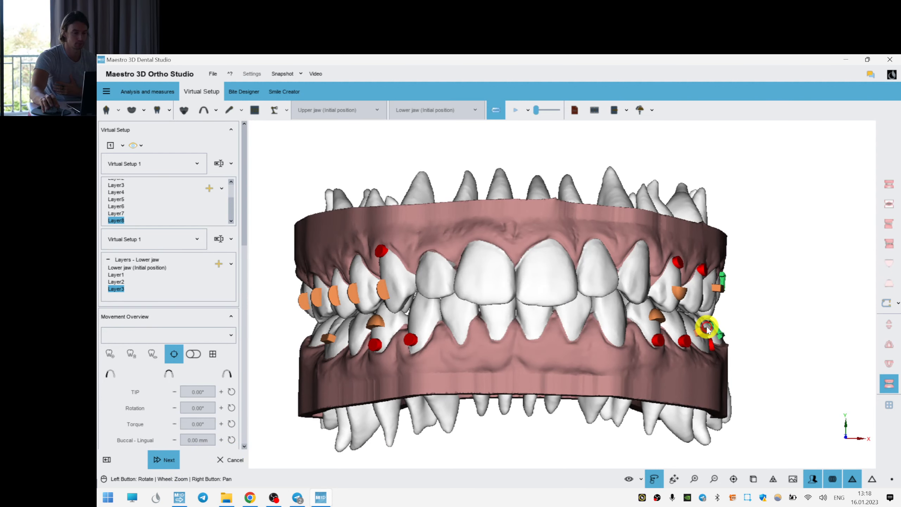
- Inspect lower teeth 36, 35, 34 and 44 with their attachments in lower-jaw Layer3, one tooth at a time
{"action": "left_click_drag", "start_coordinate": [707, 329], "coordinate": [739, 329]}
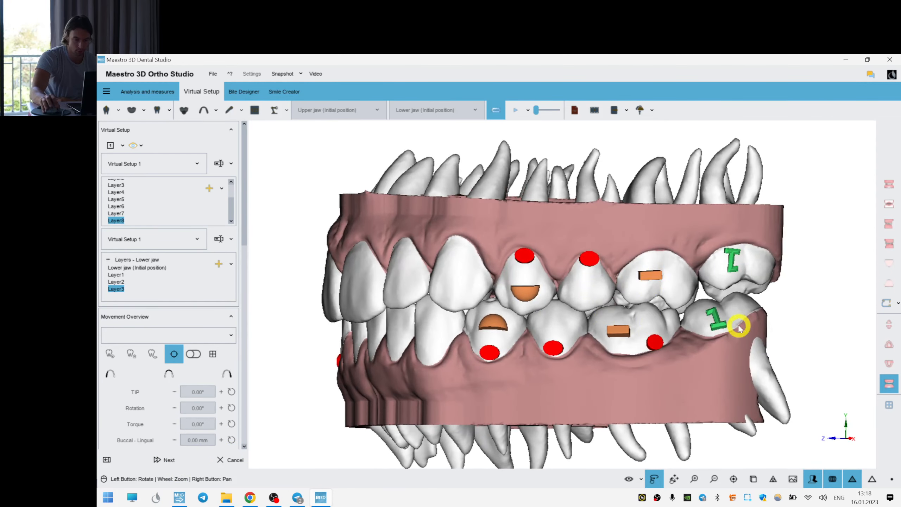
{"action": "left_click", "coordinate": [739, 311]}
{"action": "left_click", "coordinate": [630, 318]}
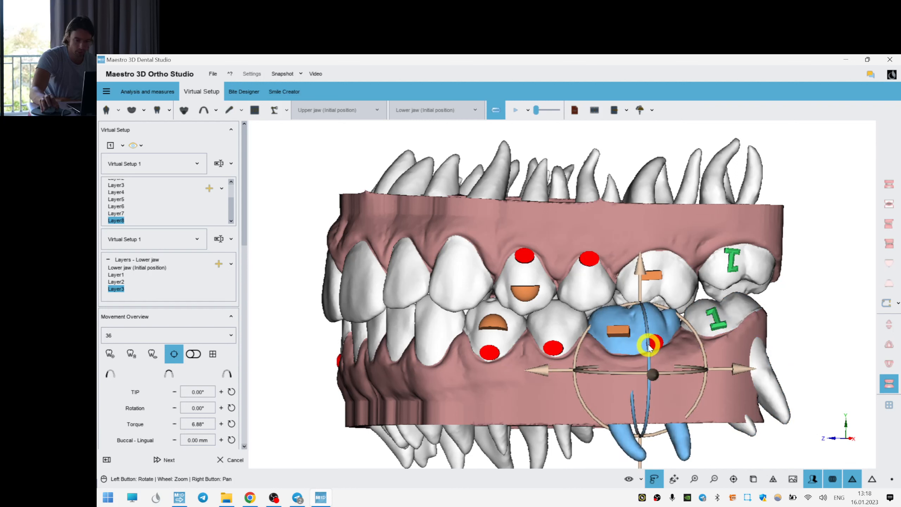
{"action": "left_click_drag", "start_coordinate": [648, 346], "coordinate": [648, 347]}
{"action": "left_click", "coordinate": [568, 321]}
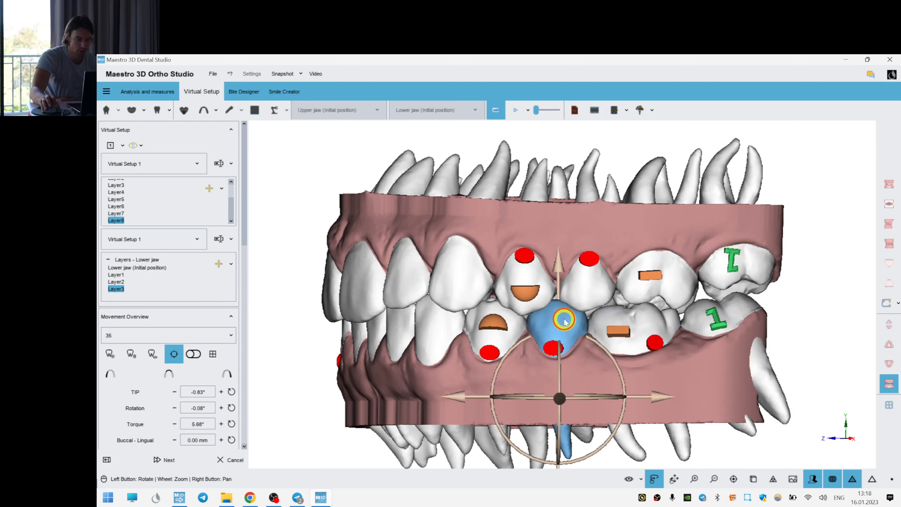
{"action": "left_click", "coordinate": [489, 312]}
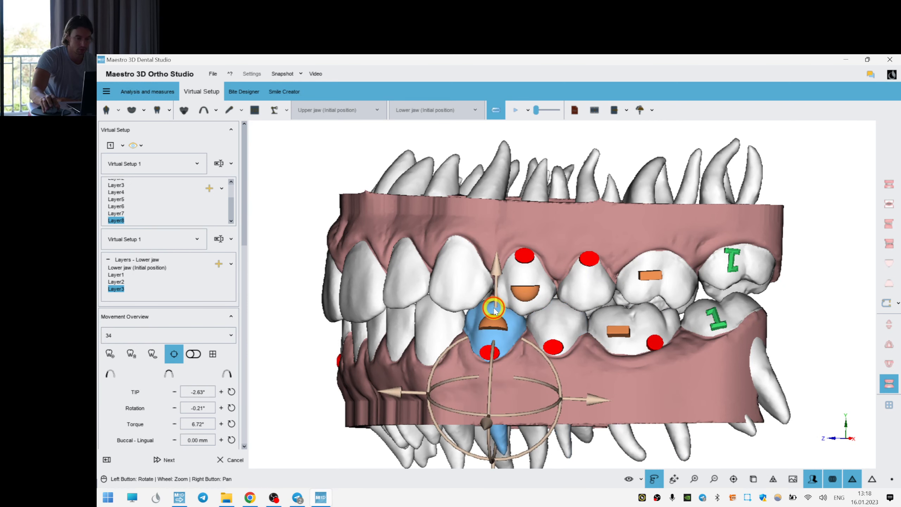
{"action": "left_click_drag", "start_coordinate": [585, 314], "coordinate": [498, 313]}
{"action": "left_click", "coordinate": [517, 322]}
{"action": "left_click", "coordinate": [447, 342]}
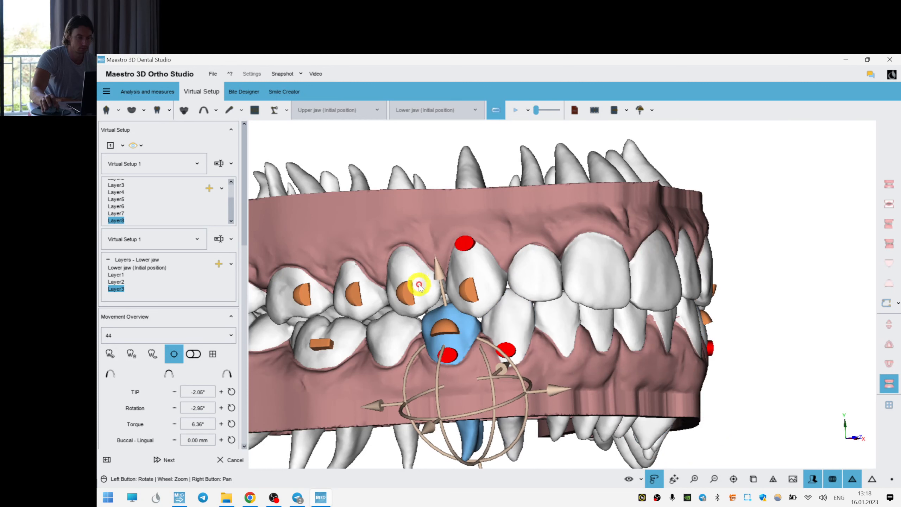
{"action": "left_click", "coordinate": [458, 223]}
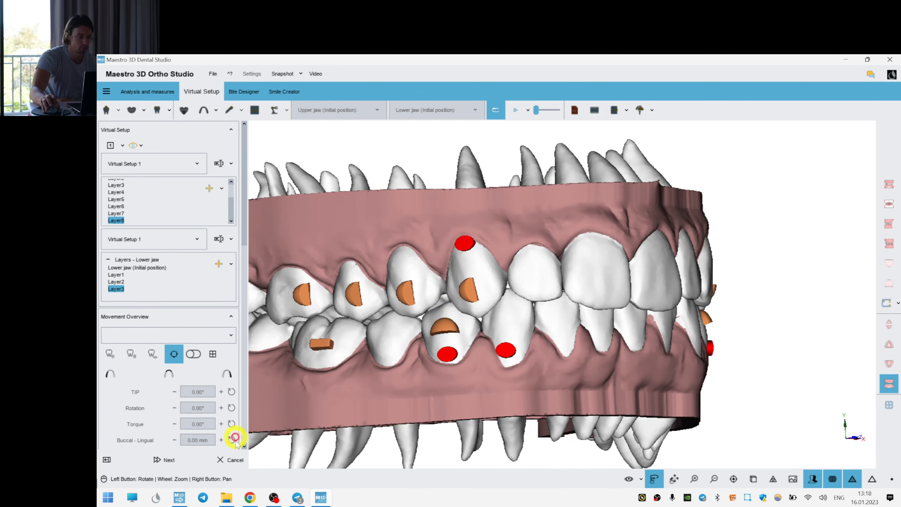
- Complete and save the virtual setup, and open the transition models for the upper jaw alone
{"action": "left_click", "coordinate": [175, 459]}
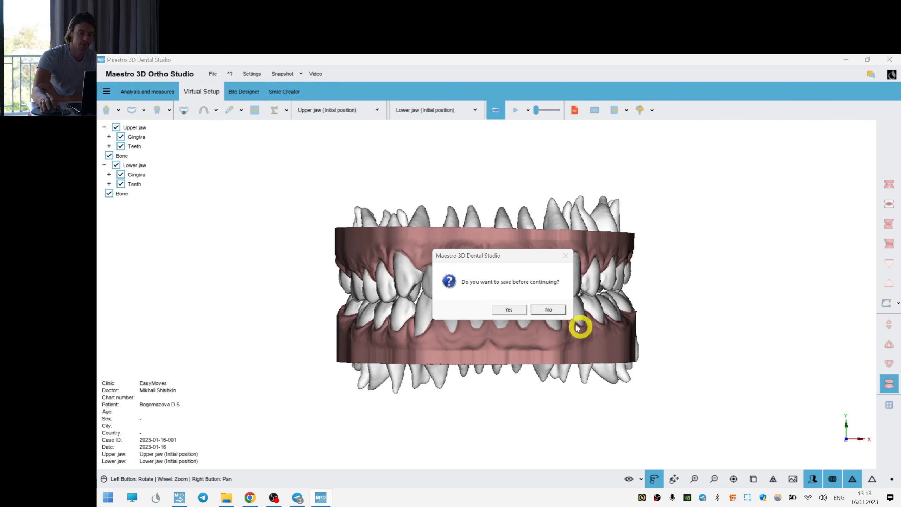
{"action": "left_click", "coordinate": [505, 306]}
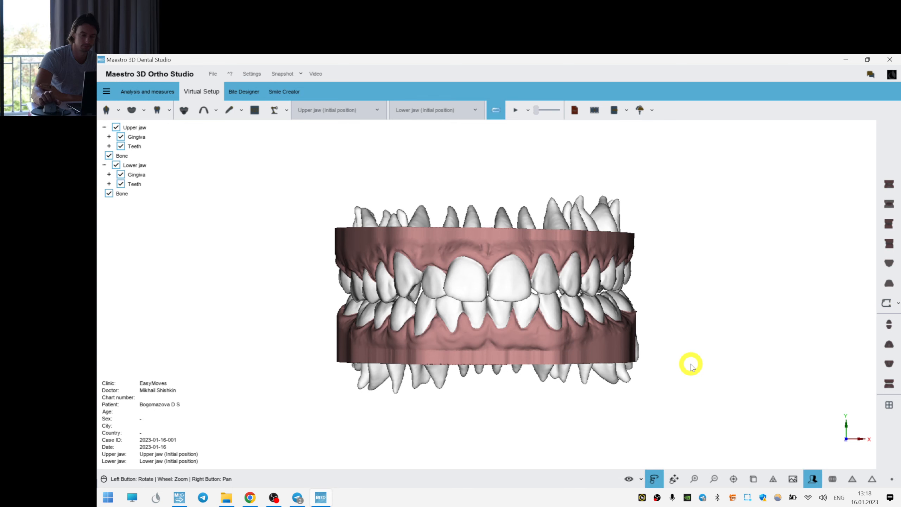
{"action": "left_click", "coordinate": [889, 343]}
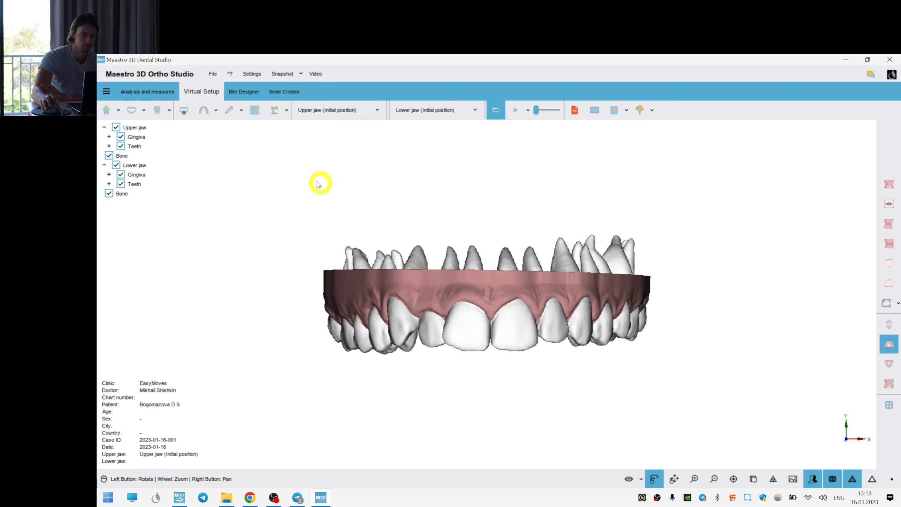
{"action": "left_click", "coordinate": [184, 112]}
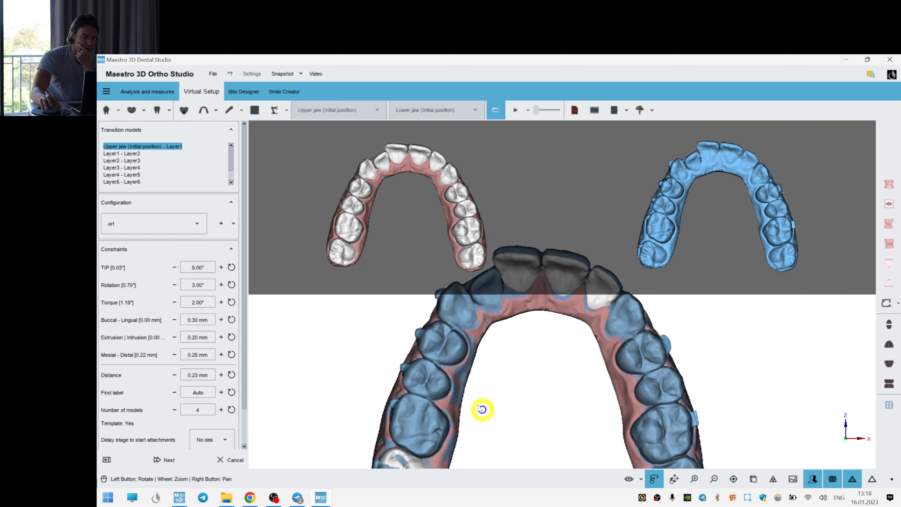
- Review the upper-jaw transitions layer by layer and set the number of models for Layer5 - Layer6 to 4
{"action": "left_click", "coordinate": [129, 161]}
{"action": "left_click", "coordinate": [128, 153]}
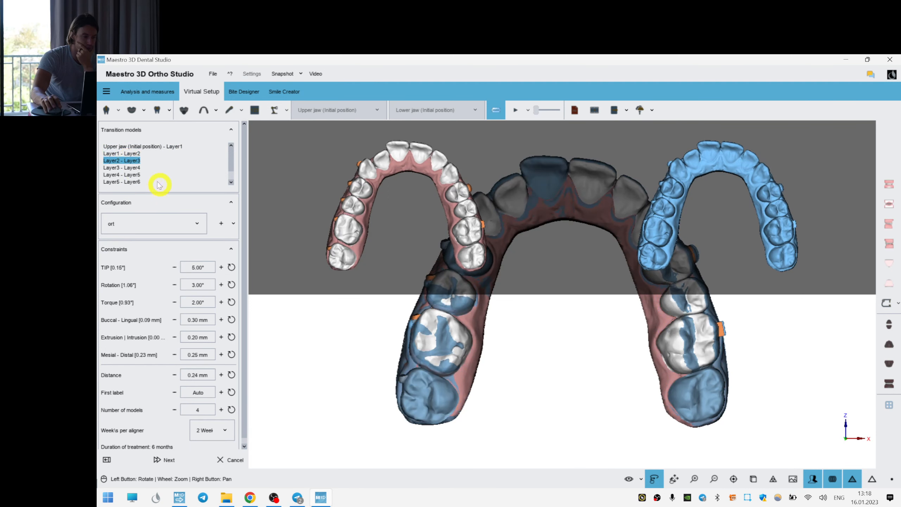
{"action": "left_click", "coordinate": [127, 168]}
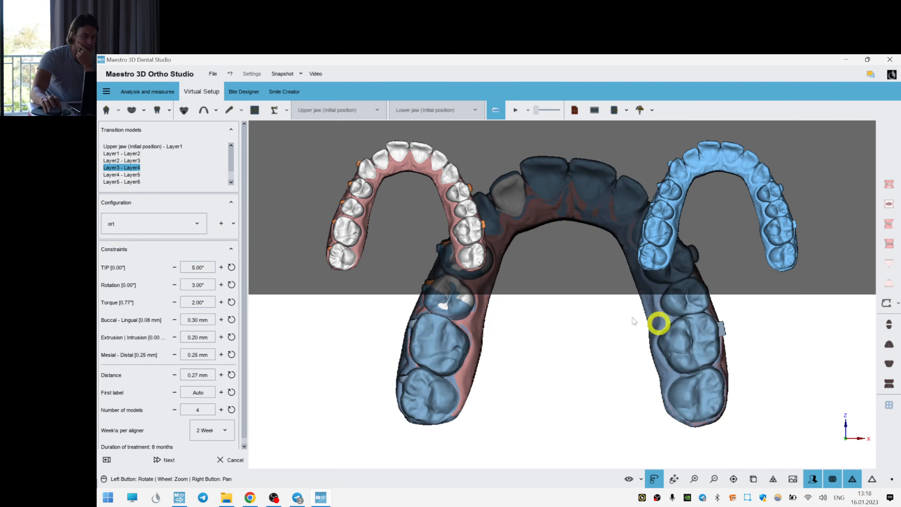
{"action": "left_click", "coordinate": [121, 175], "text": "shift"}
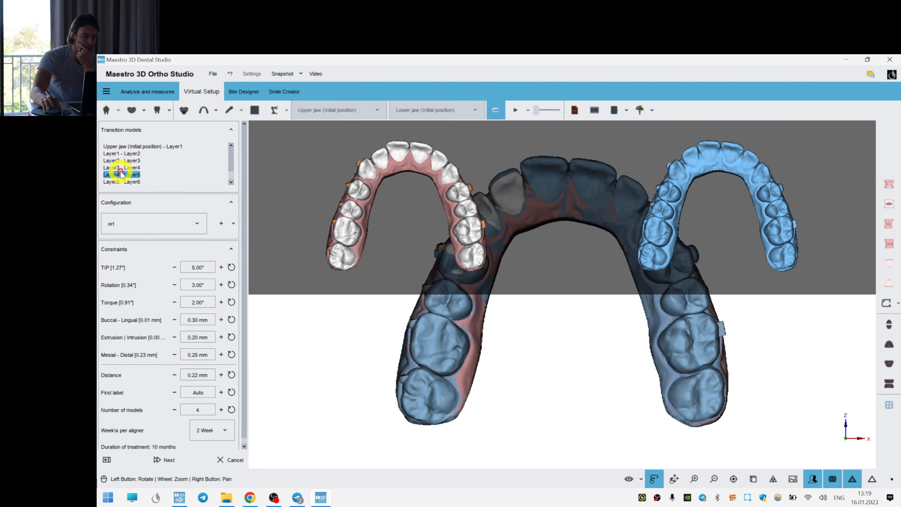
{"action": "left_click", "coordinate": [122, 182]}
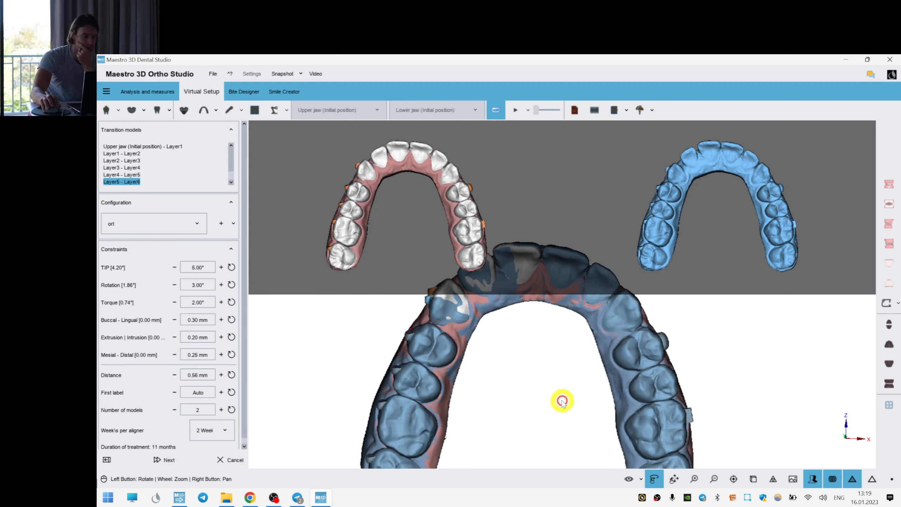
{"action": "left_click", "coordinate": [221, 410]}
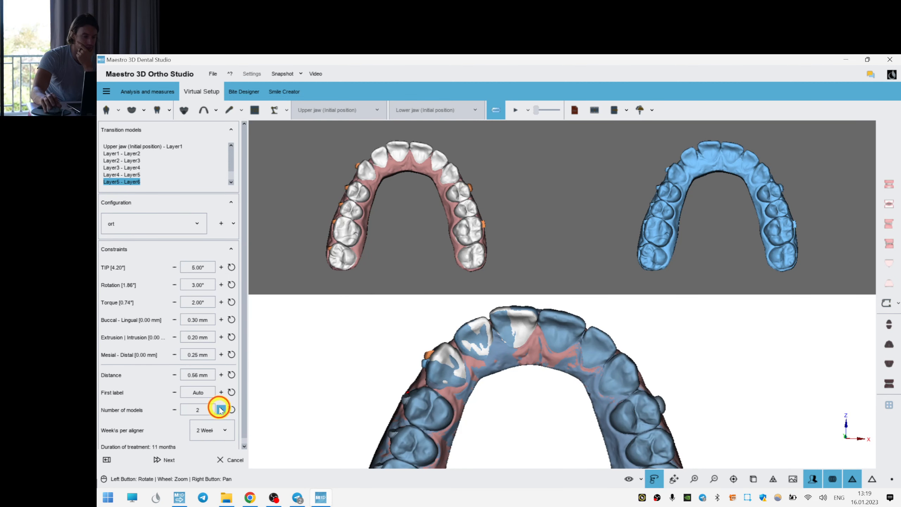
{"action": "left_click", "coordinate": [221, 410]}
- Set the number of models for the Layer6 - Layer7 transition to 10 and select the Layer7 - Layer8 transition
{"action": "scroll", "coordinate": [231, 158], "scroll_direction": "down", "scroll_amount": 1}
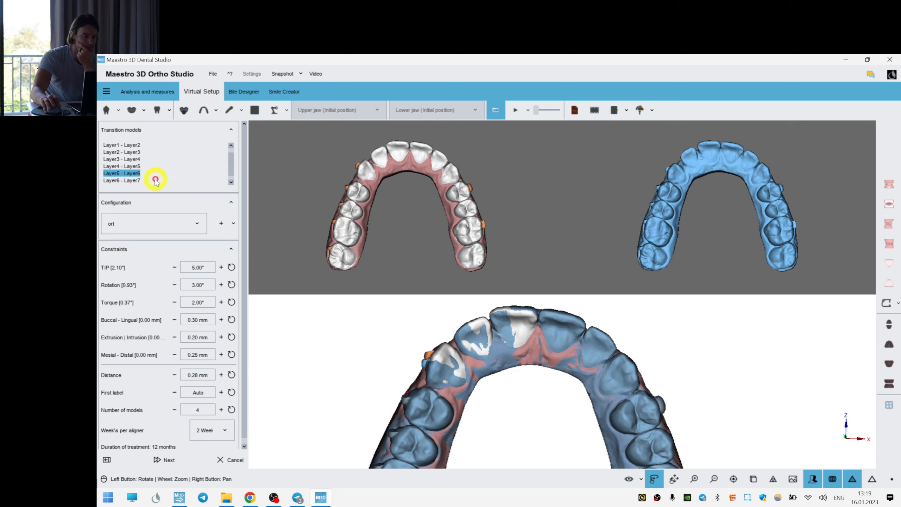
{"action": "left_click", "coordinate": [138, 180]}
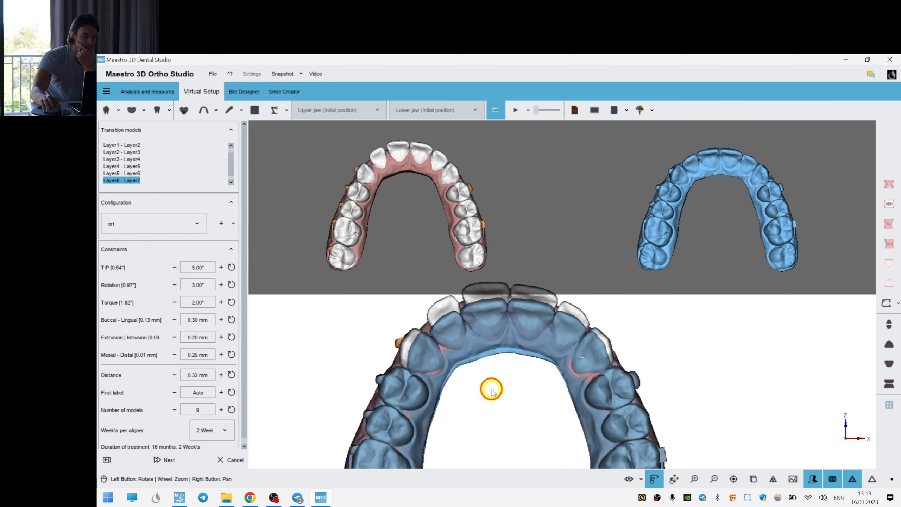
{"action": "left_click", "coordinate": [221, 409]}
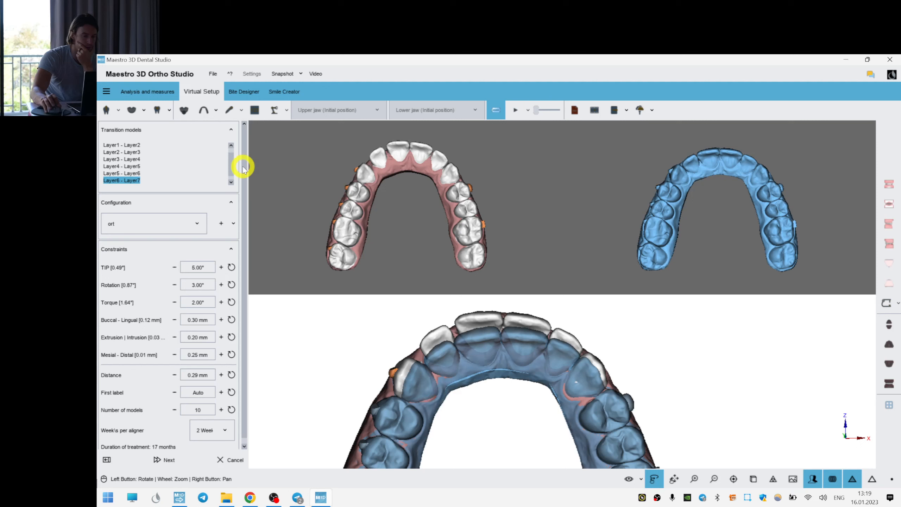
{"action": "left_click_drag", "start_coordinate": [231, 165], "coordinate": [231, 172]}
{"action": "left_click", "coordinate": [120, 182]}
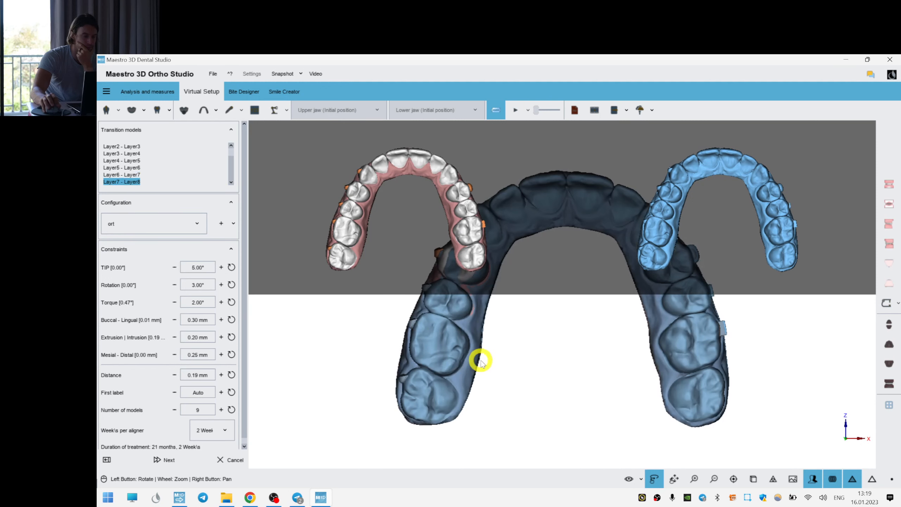
- Try reducing the number of models for the Layer7 - Layer8 transition to 1
{"action": "left_click", "coordinate": [174, 409]}
{"action": "left_click", "coordinate": [175, 410]}
{"action": "left_click", "coordinate": [175, 409]}
{"action": "left_click", "coordinate": [174, 410]}
{"action": "left_click", "coordinate": [174, 409]}
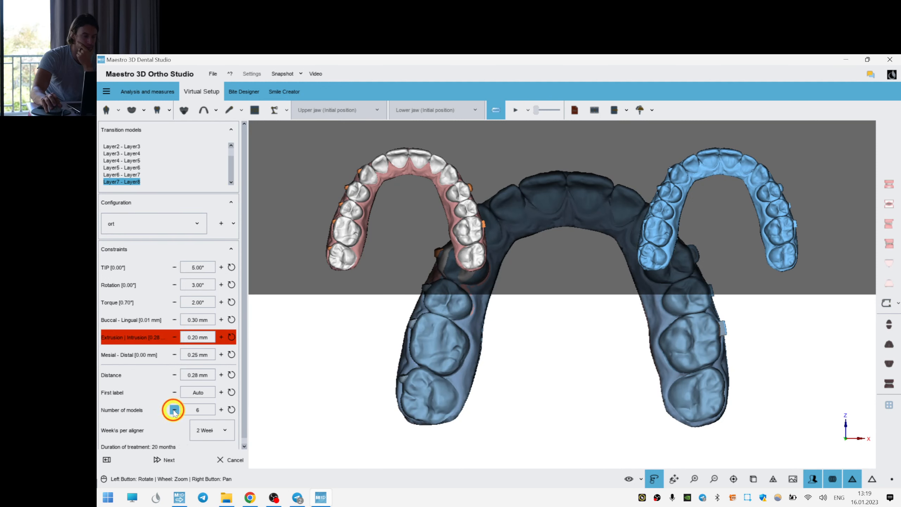
{"action": "left_click", "coordinate": [174, 410]}
{"action": "left_click", "coordinate": [174, 409]}
{"action": "left_click", "coordinate": [174, 410]}
{"action": "left_click", "coordinate": [174, 410]}
- Raise the Extrusion/Intrusion constraint for the Layer7 - Layer8 transition to 0.24 mm
{"action": "left_click_drag", "start_coordinate": [541, 346], "coordinate": [530, 385]}
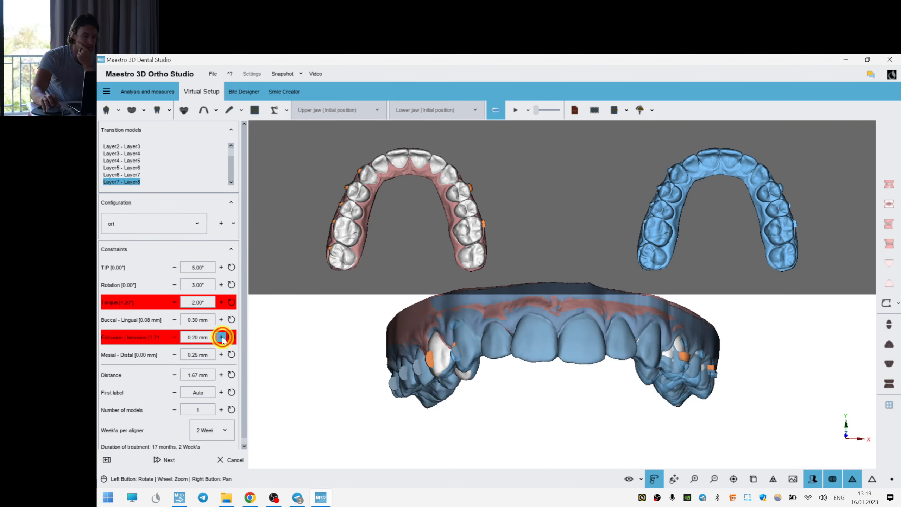
{"action": "left_click", "coordinate": [221, 337]}
{"action": "left_click", "coordinate": [221, 337]}
{"action": "left_click", "coordinate": [221, 336]}
{"action": "left_click", "coordinate": [221, 337]}
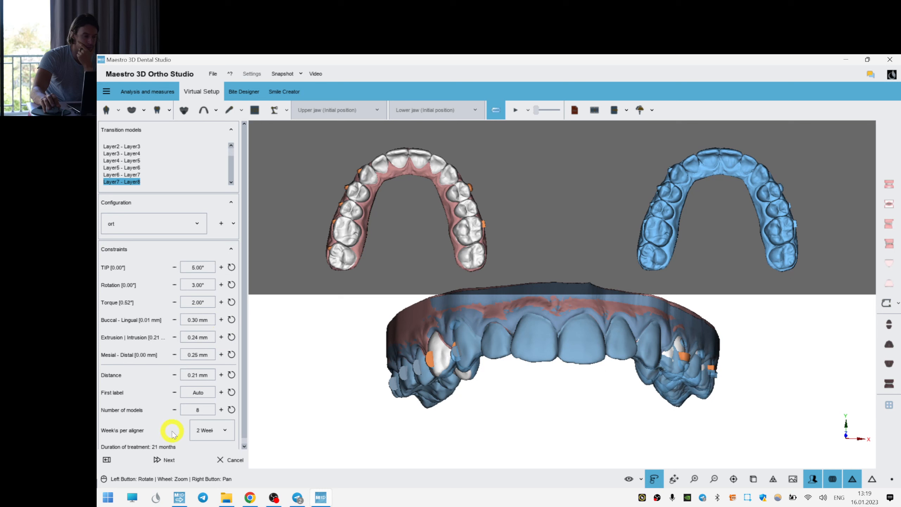
- Try reducing the Layer7 - Layer8 transition to 3 models and raising its Extrusion/Intrusion constraint in small increments
{"action": "left_click", "coordinate": [174, 409]}
{"action": "left_click", "coordinate": [174, 410]}
{"action": "left_click", "coordinate": [174, 410]}
{"action": "left_click", "coordinate": [174, 409]}
{"action": "left_click", "coordinate": [175, 410]}
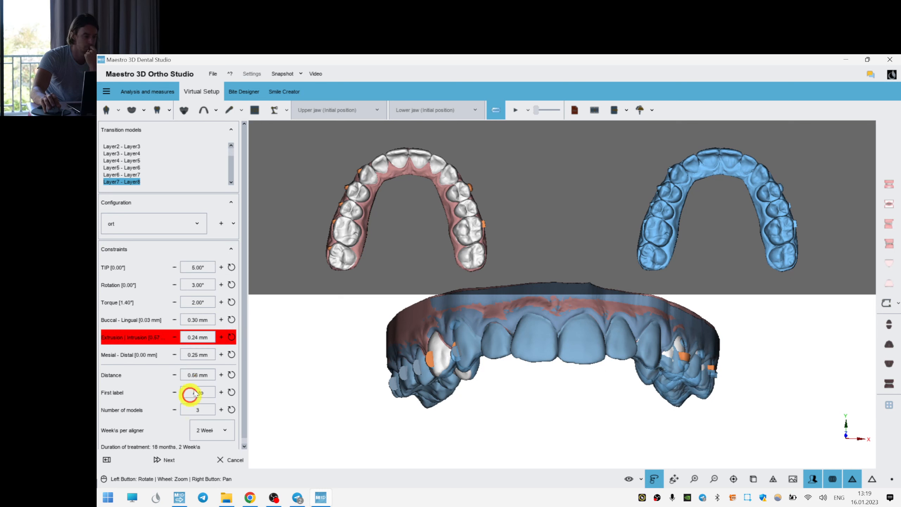
{"action": "left_click", "coordinate": [221, 336]}
{"action": "left_click", "coordinate": [222, 336]}
{"action": "left_click", "coordinate": [221, 337]}
{"action": "left_click", "coordinate": [200, 338]}
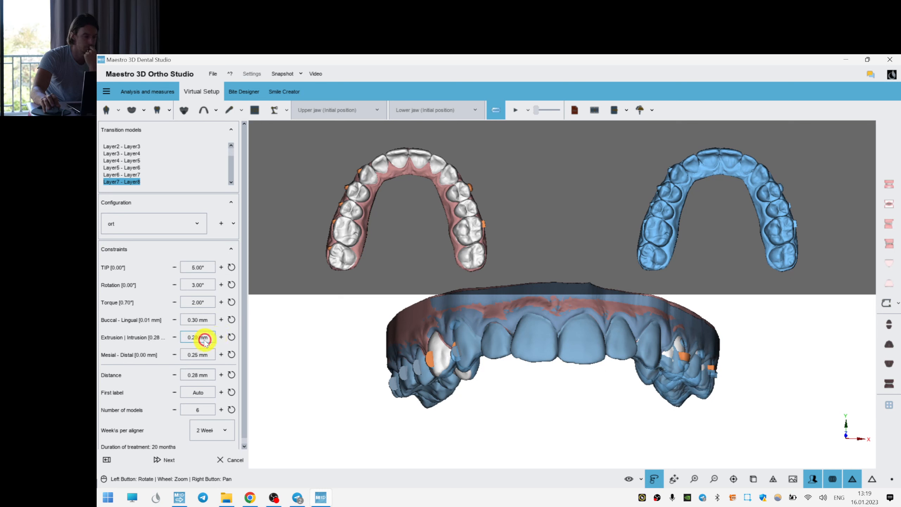
- Try an Extrusion/Intrusion constraint of 1.00 mm for the Layer7 - Layer8 transition and reduce its number of models to 1
{"action": "double_click", "coordinate": [199, 338]}
{"action": "type", "text": "1"}
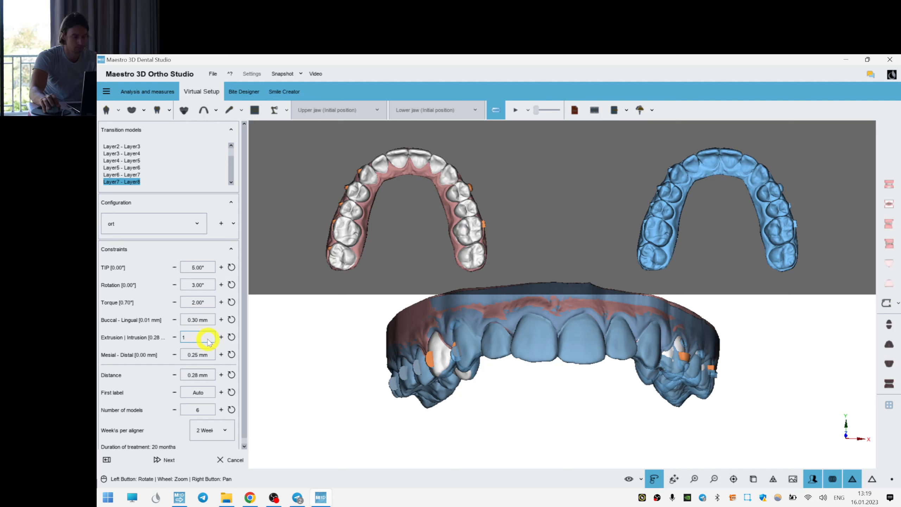
{"action": "key", "text": "Return"}
{"action": "left_click", "coordinate": [174, 409]}
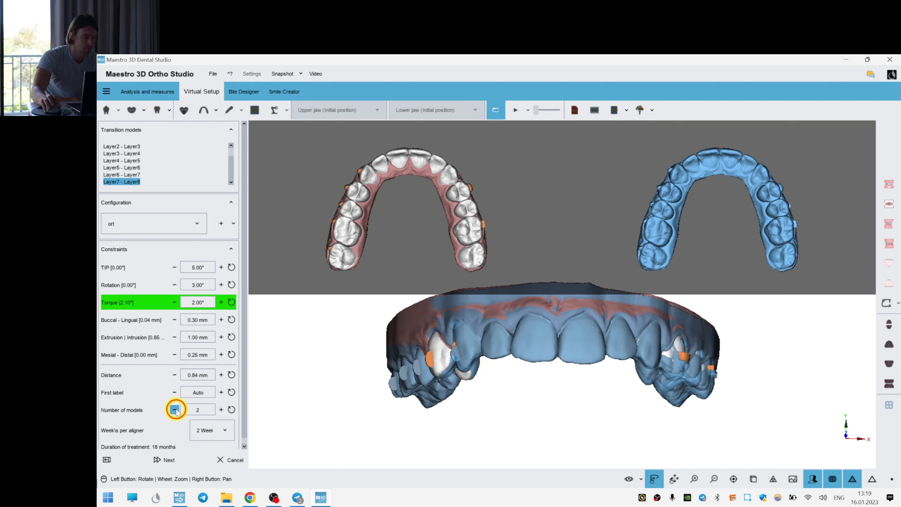
{"action": "left_click", "coordinate": [174, 409]}
- Set the Layer7 - Layer8 transition's Extrusion/Intrusion constraint to 2.00 mm and its Torque constraint to 5.00°
{"action": "double_click", "coordinate": [208, 337]}
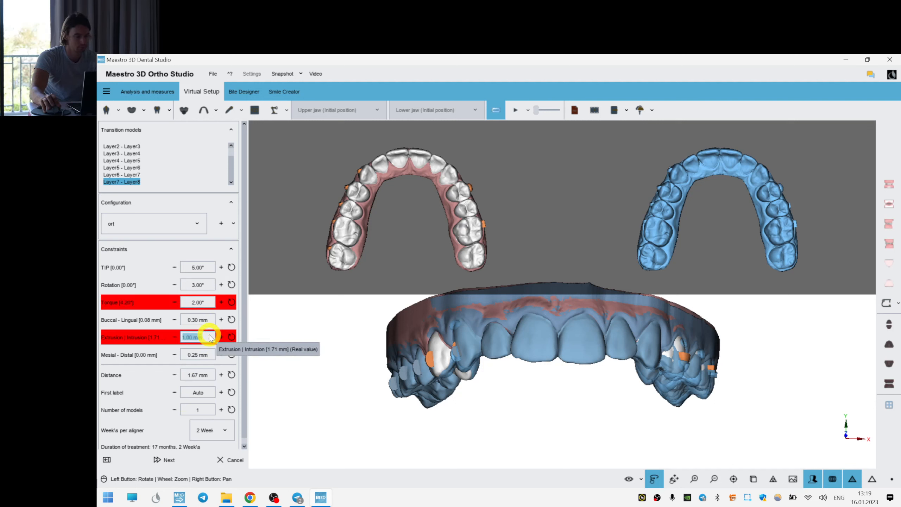
{"action": "type", "text": "2"}
{"action": "key", "text": "Return"}
{"action": "double_click", "coordinate": [207, 302]}
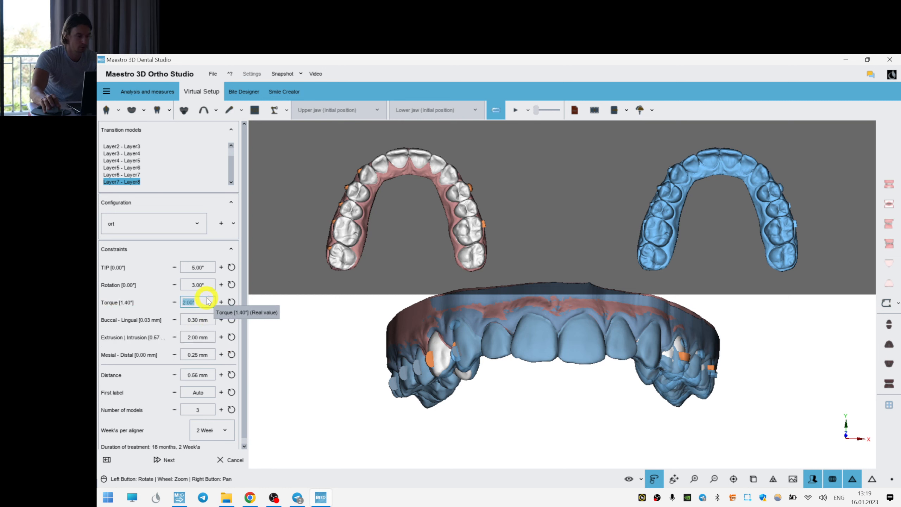
{"action": "type", "text": "5"}
{"action": "key", "text": "Return"}
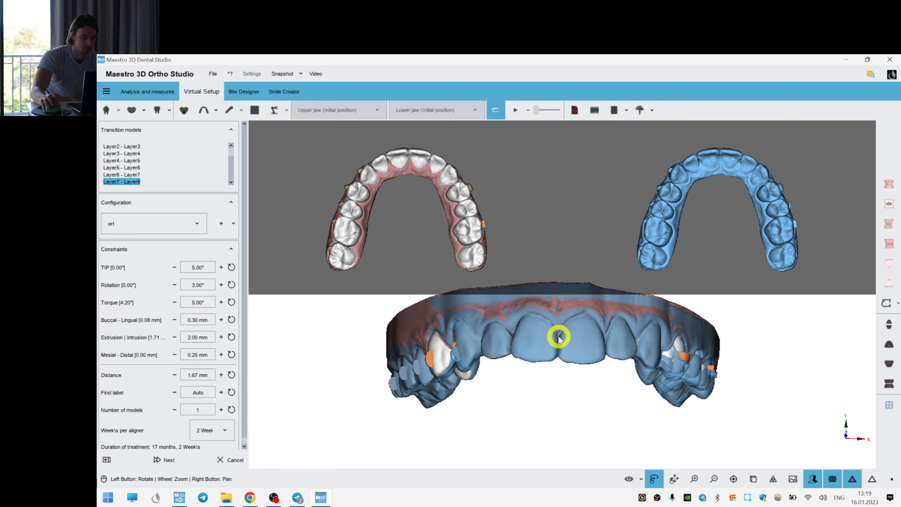
- Generate the upper-jaw transition models with the chosen settings and accept saving the case before continuing
{"action": "left_click_drag", "start_coordinate": [559, 337], "coordinate": [628, 340]}
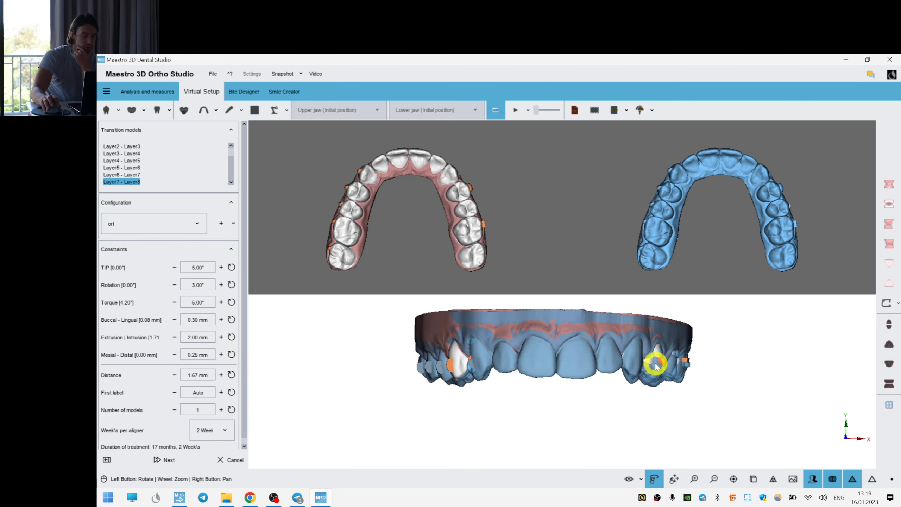
{"action": "left_click", "coordinate": [164, 460]}
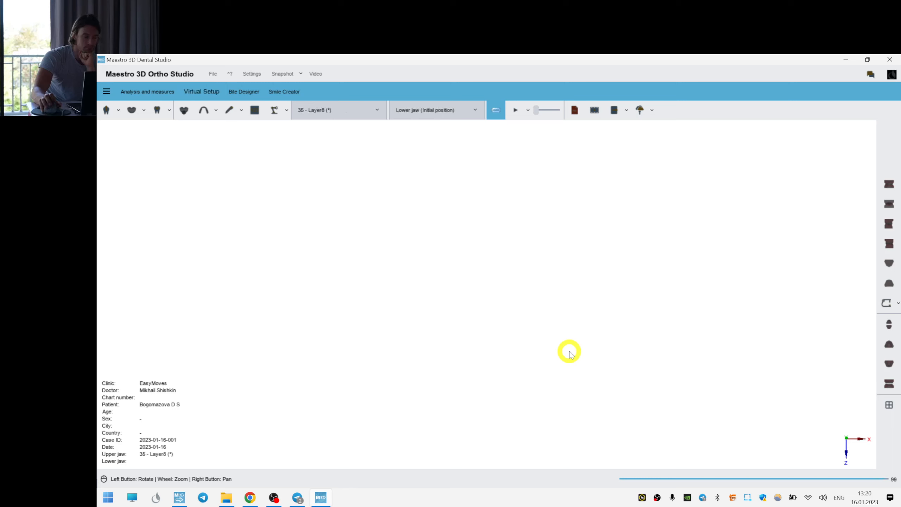
{"action": "left_click", "coordinate": [511, 309]}
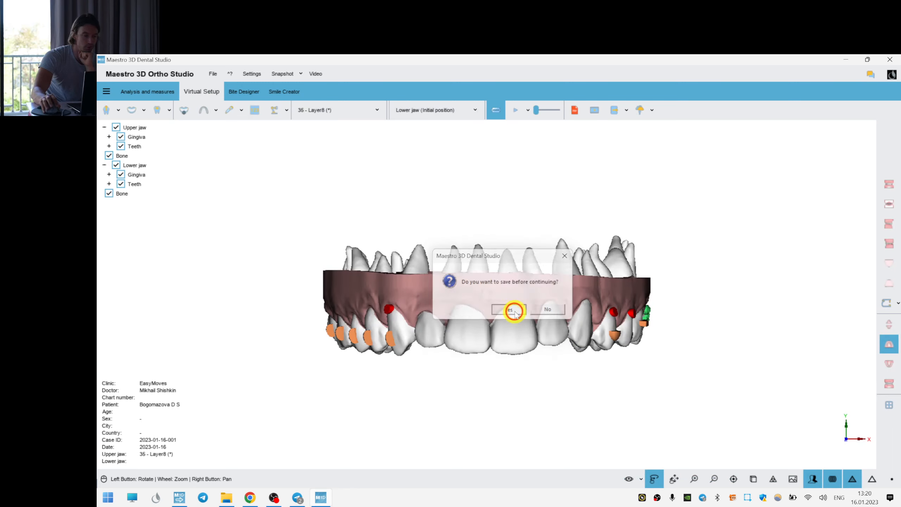
{"action": "left_click_drag", "start_coordinate": [492, 373], "coordinate": [499, 185]}
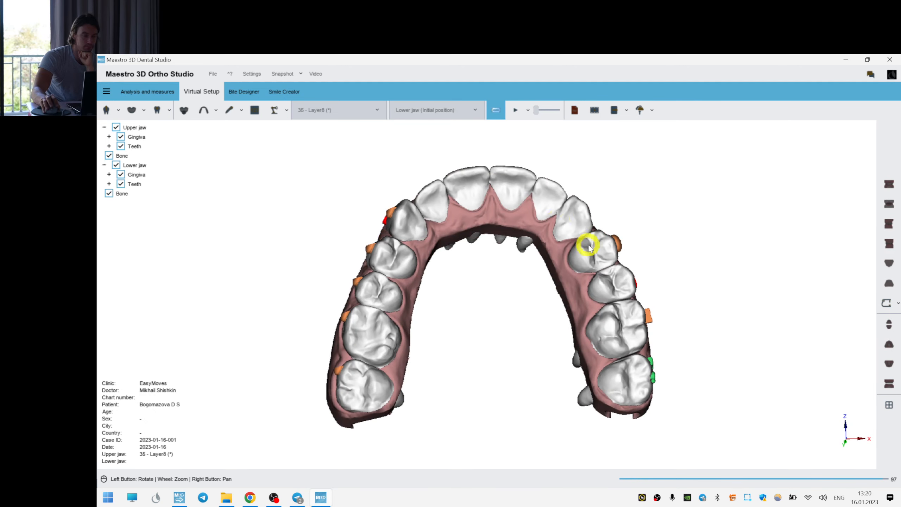
{"action": "left_click_drag", "start_coordinate": [589, 246], "coordinate": [564, 151]}
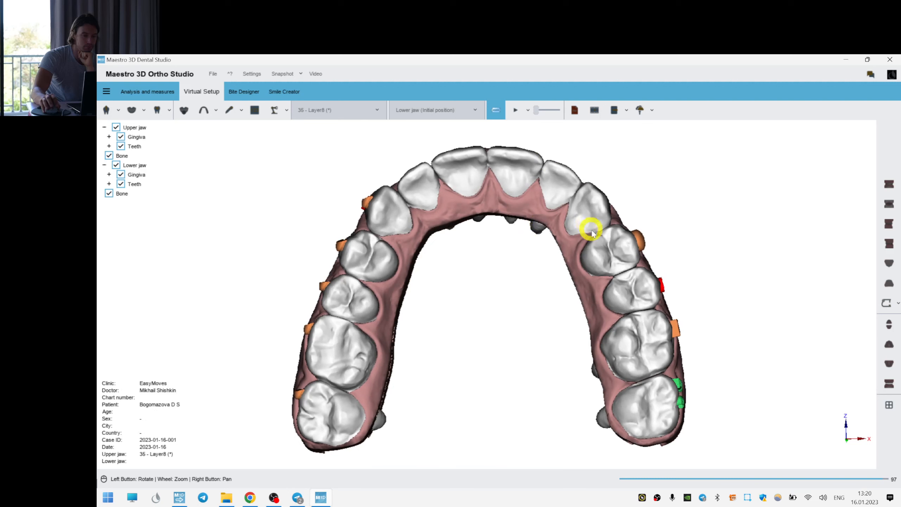